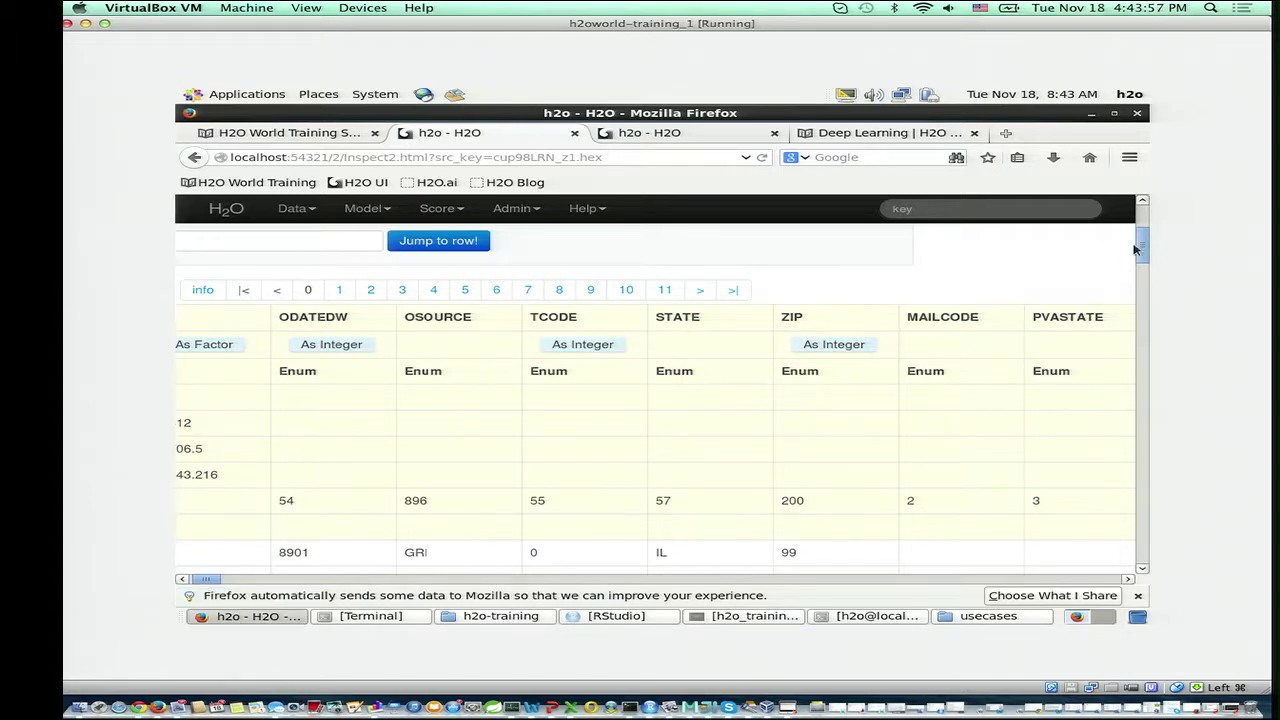
# - Open the Random Forest - Big Data model request form
pyautogui.moveTo(1138, 250); pyautogui.dragTo(1138, 230)
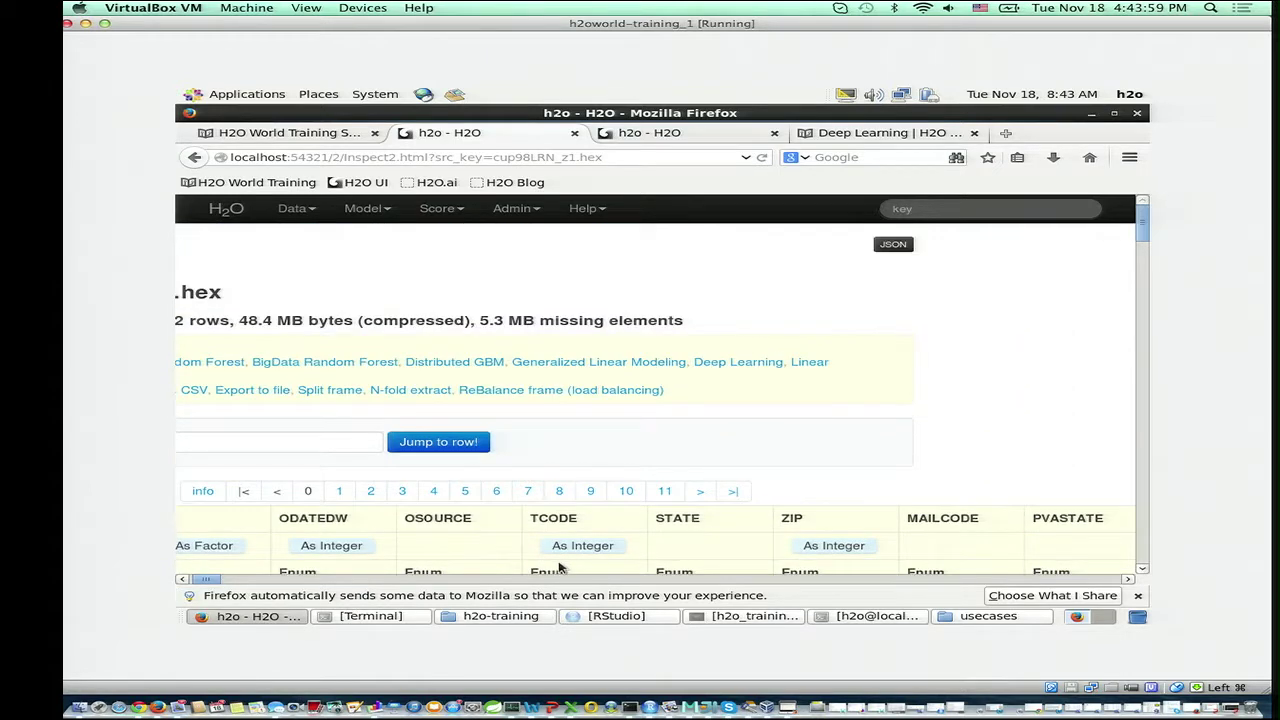
pyautogui.moveTo(210, 580); pyautogui.dragTo(184, 583)
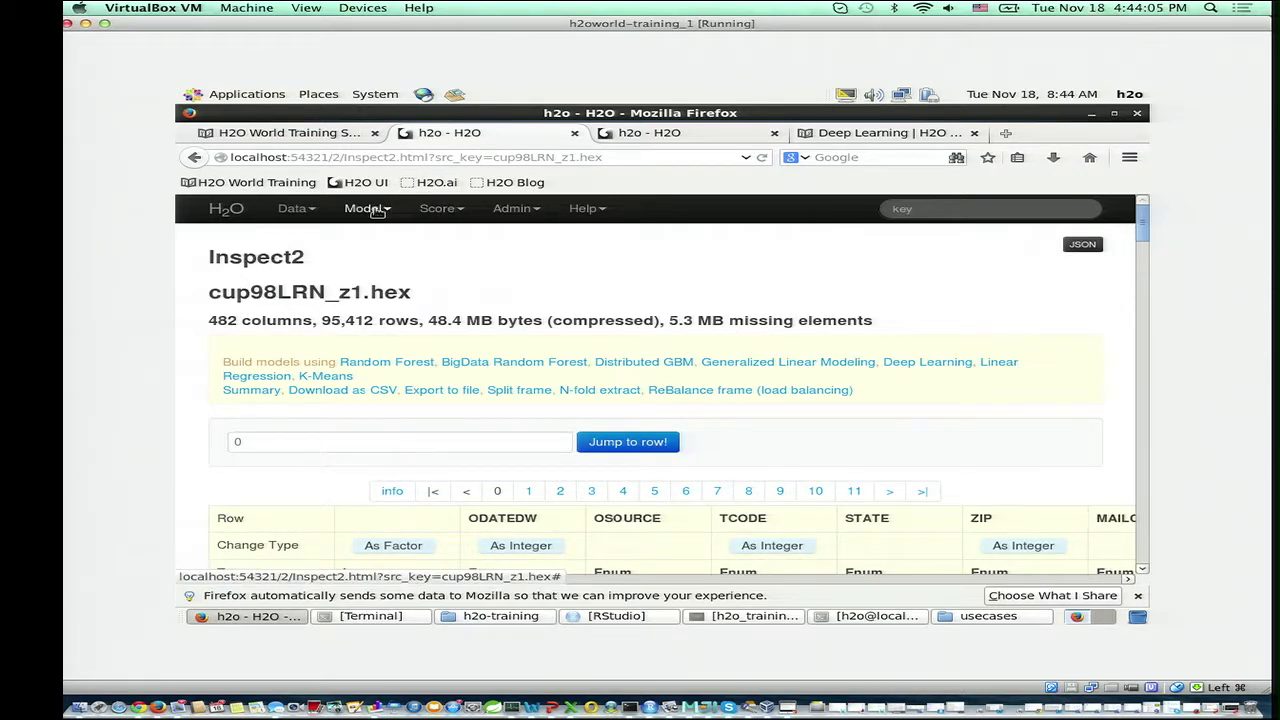
pyautogui.click(376, 210)
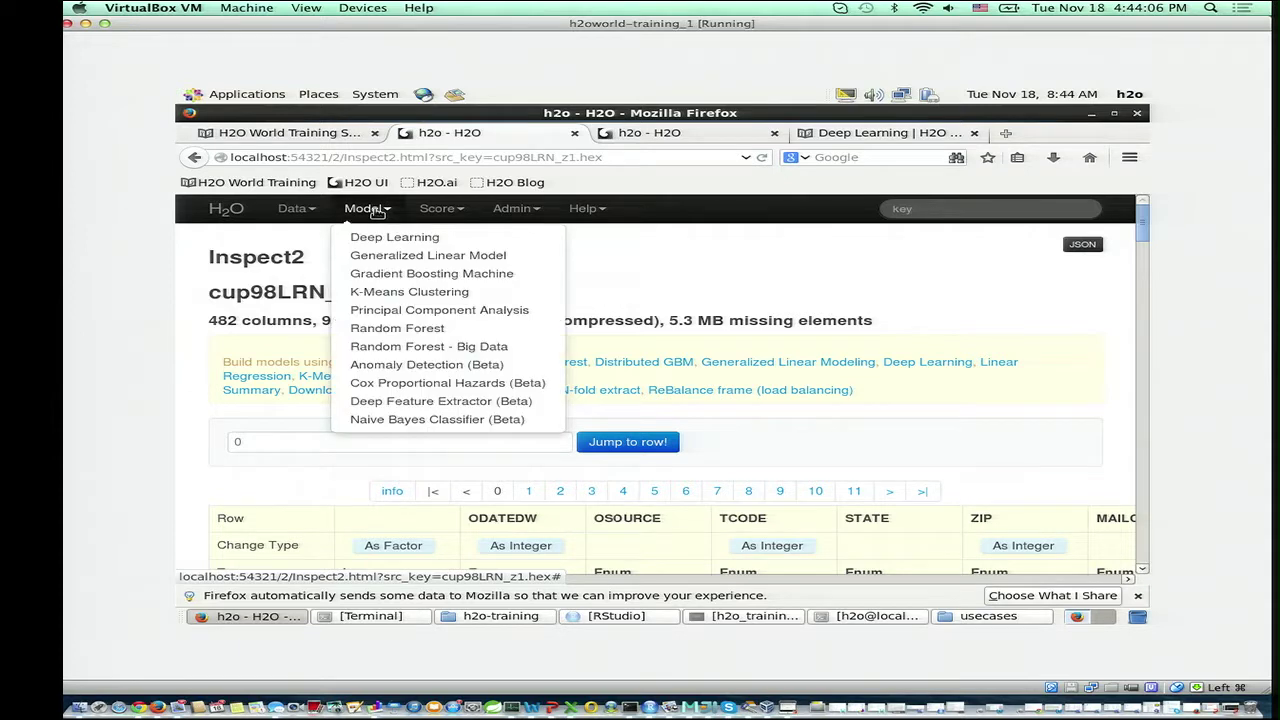
pyautogui.click(396, 347)
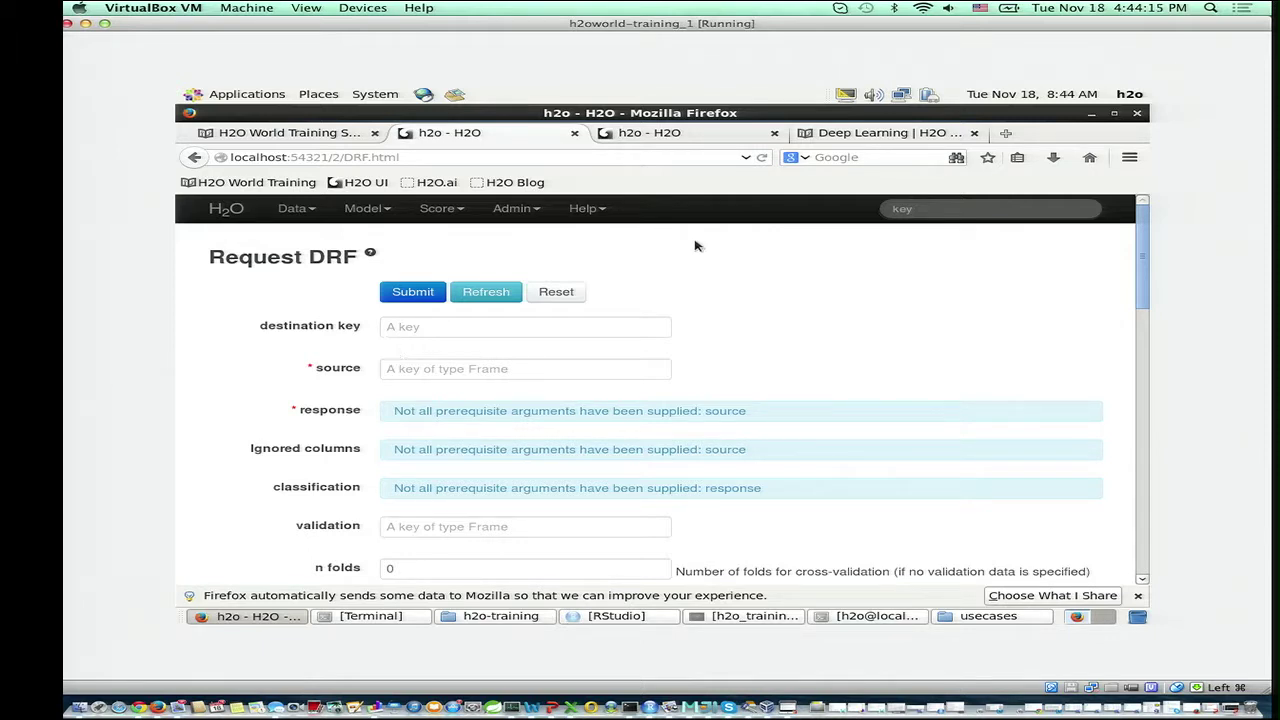
# - Close the open usecases and h2o-training folder windows and reopen the Training datasets folder from the desktop
pyautogui.click(228, 617)
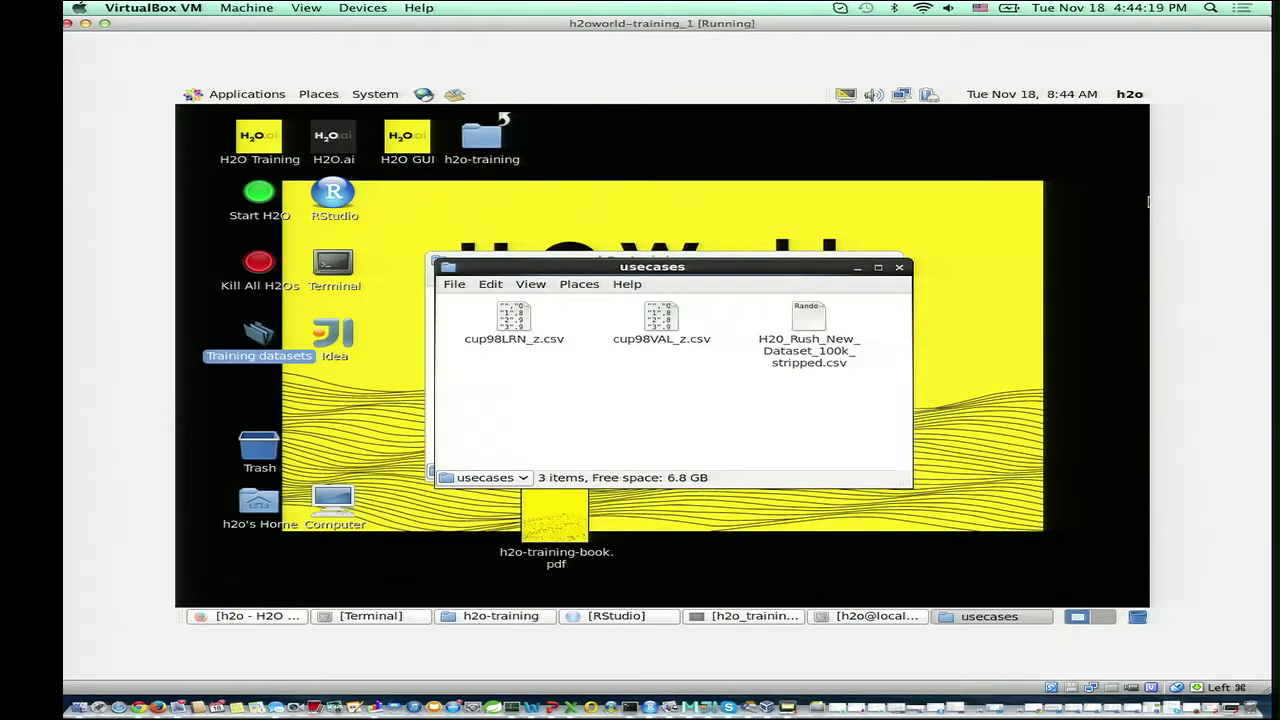
pyautogui.click(900, 268)
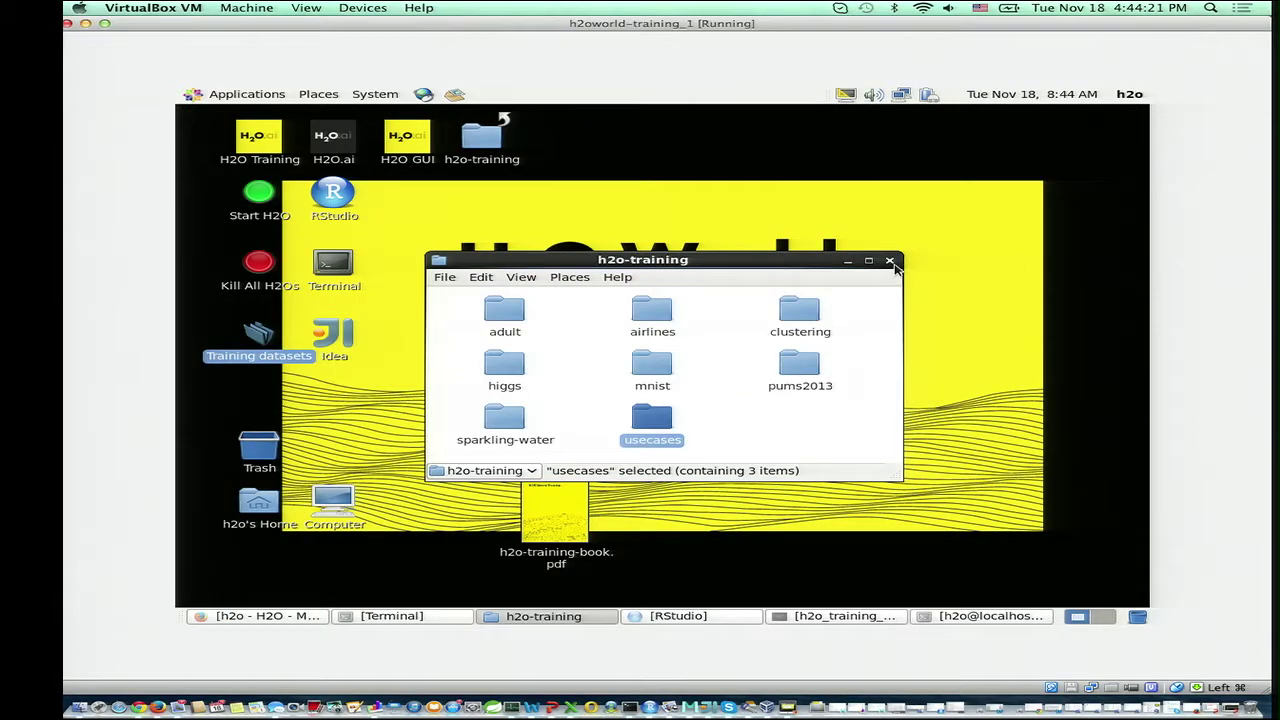
pyautogui.click(890, 261)
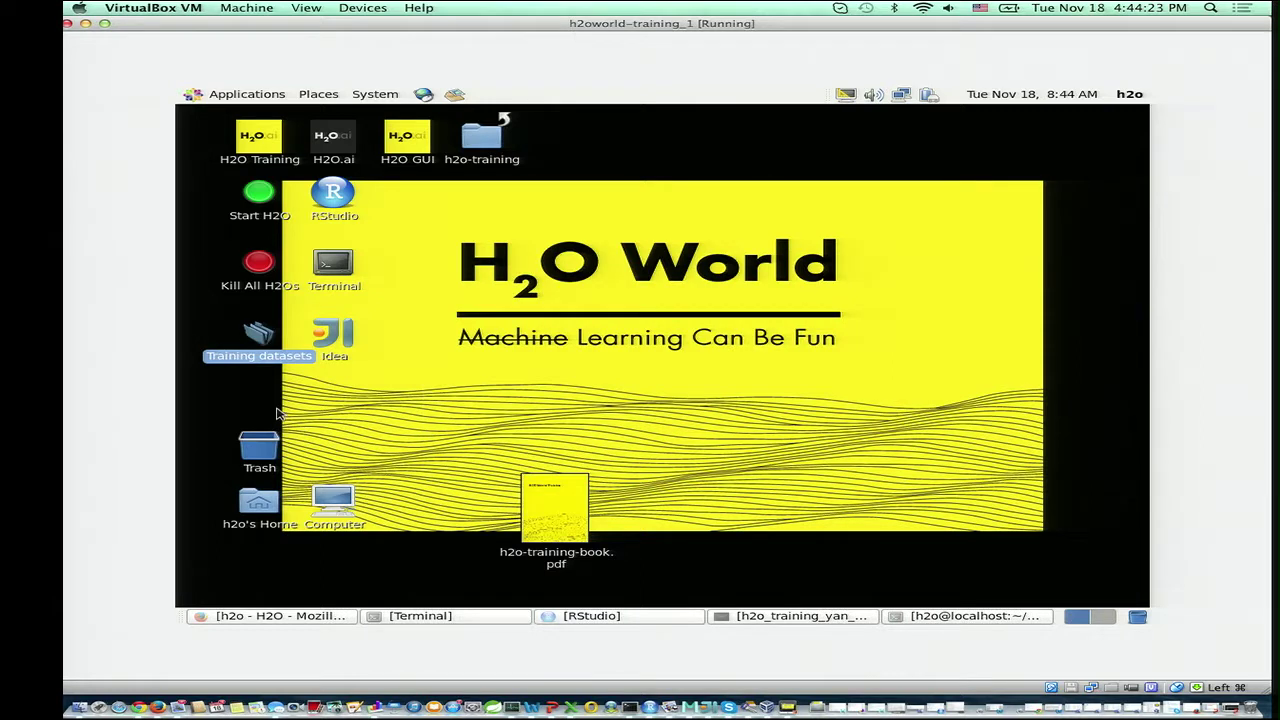
pyautogui.doubleClick(255, 355)
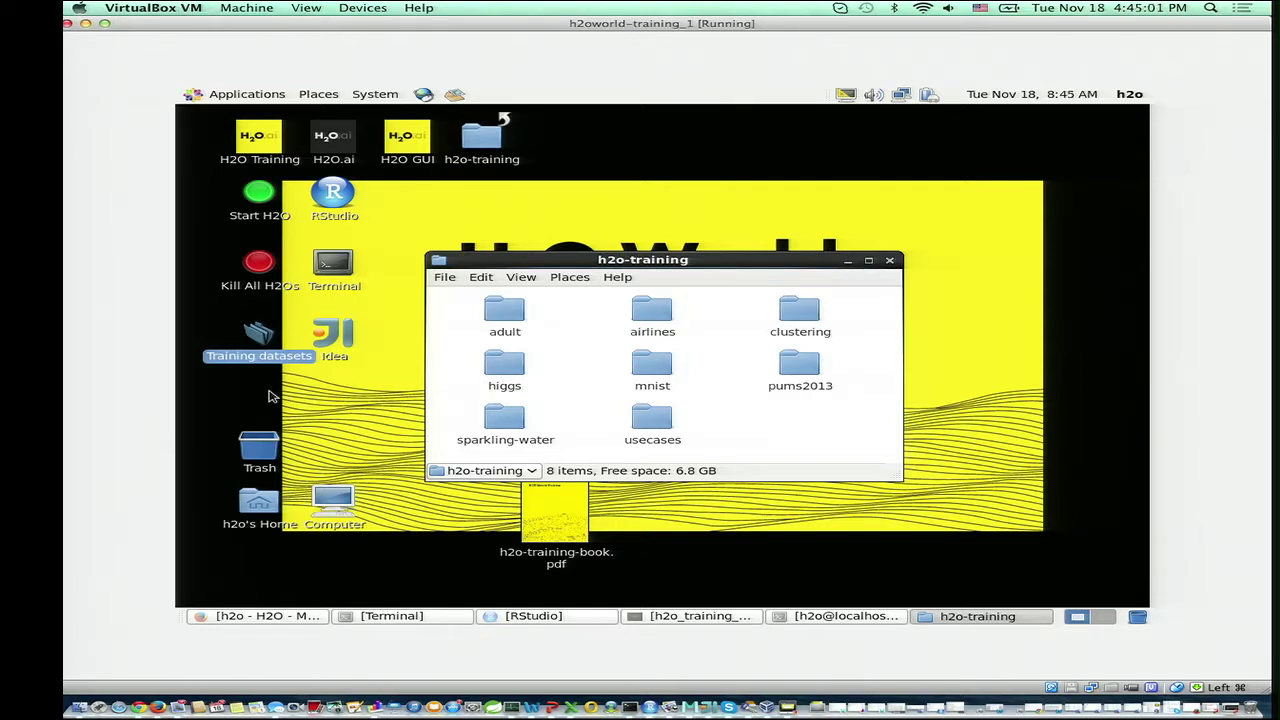
# - Close the h2o-training folder window and switch back to the H2O page in Firefox
pyautogui.click(890, 262)
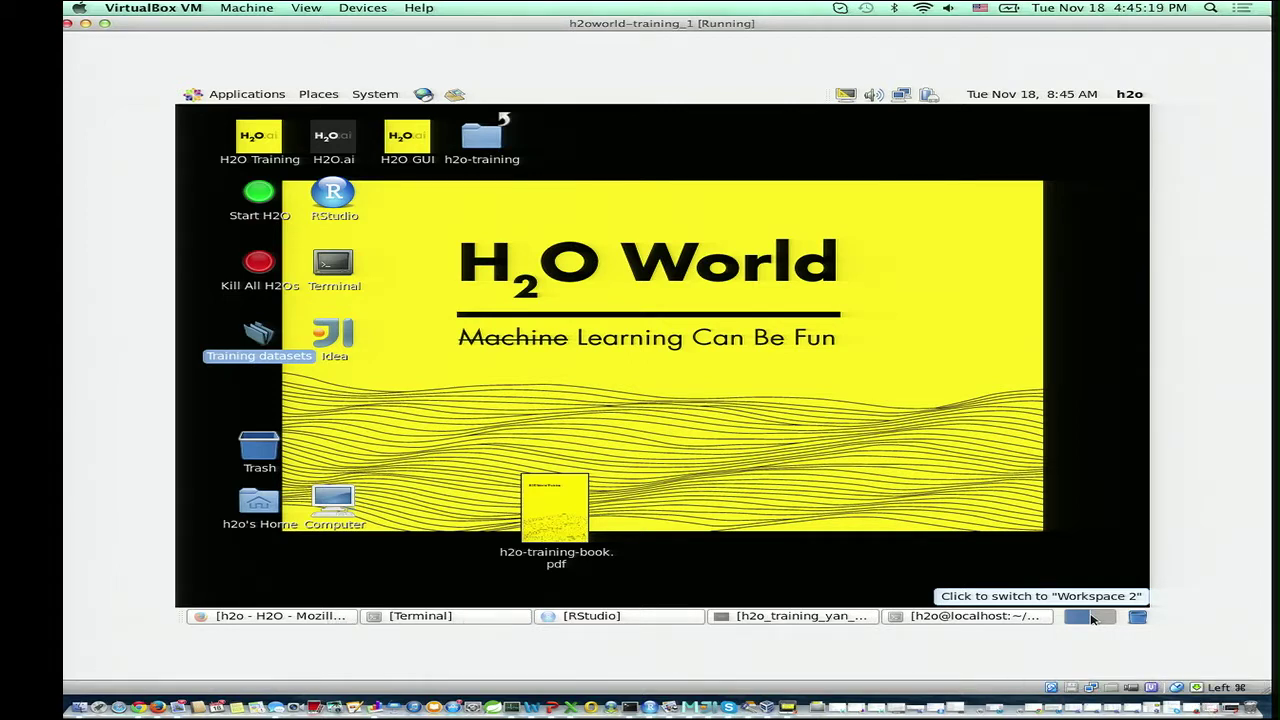
pyautogui.click(1040, 514)
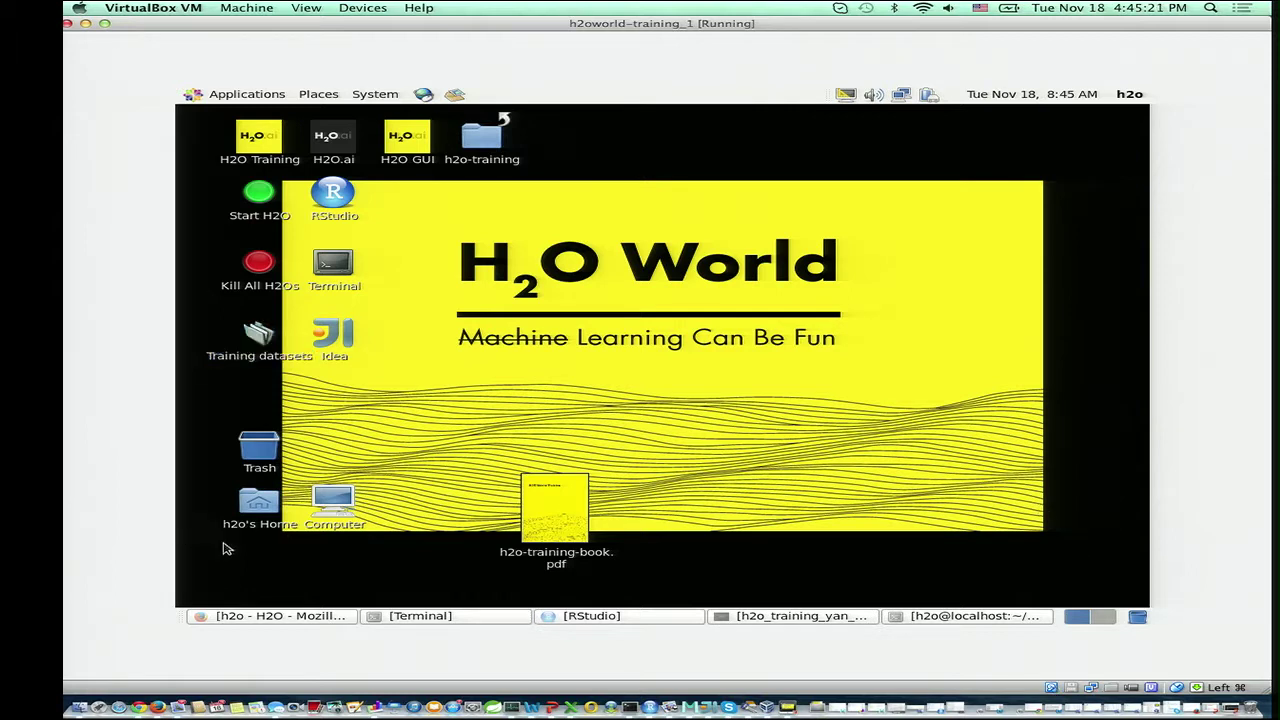
pyautogui.click(290, 616)
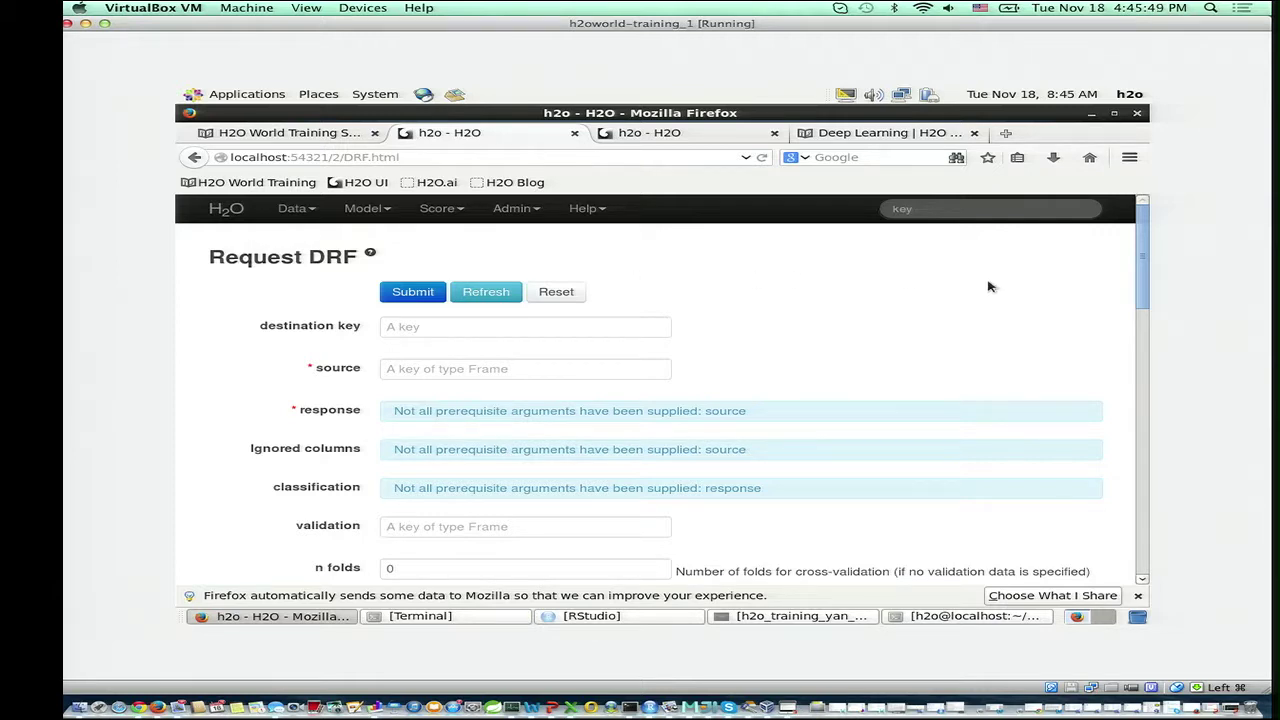
# - Start a data file upload and browse from the file system root to the data/h2o-training/usecases folder
pyautogui.click(304, 215)
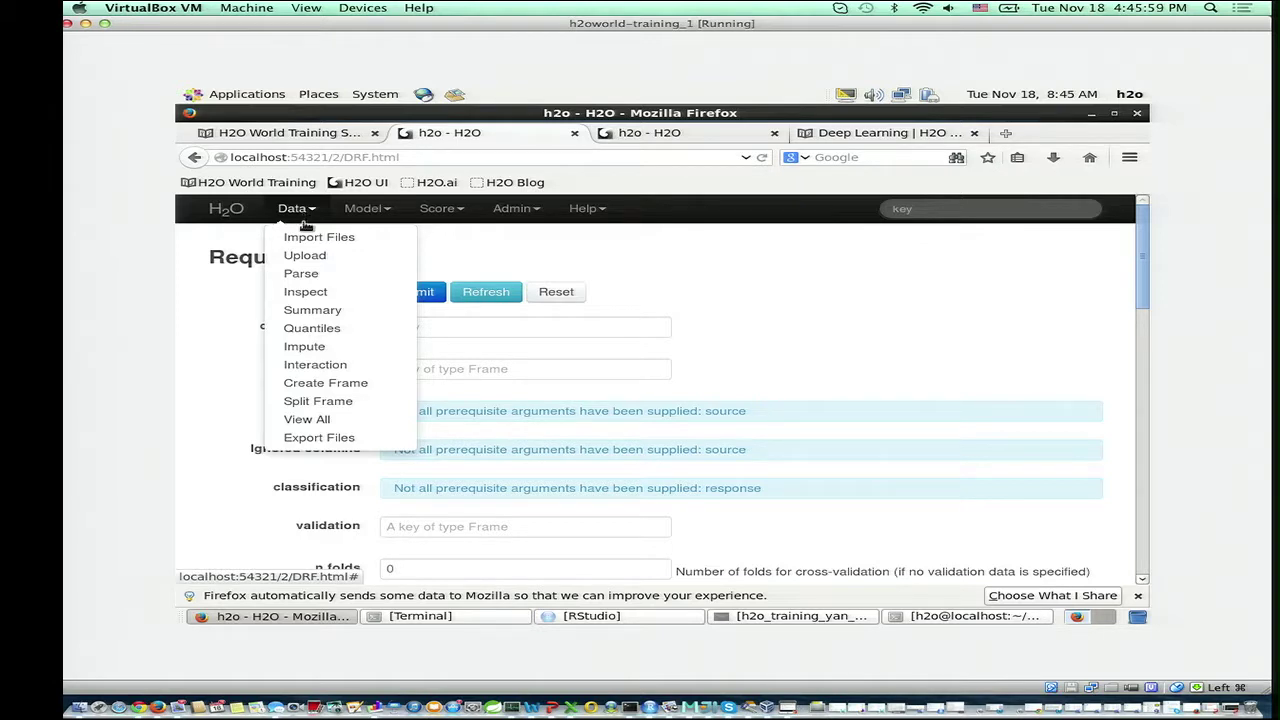
pyautogui.click(315, 256)
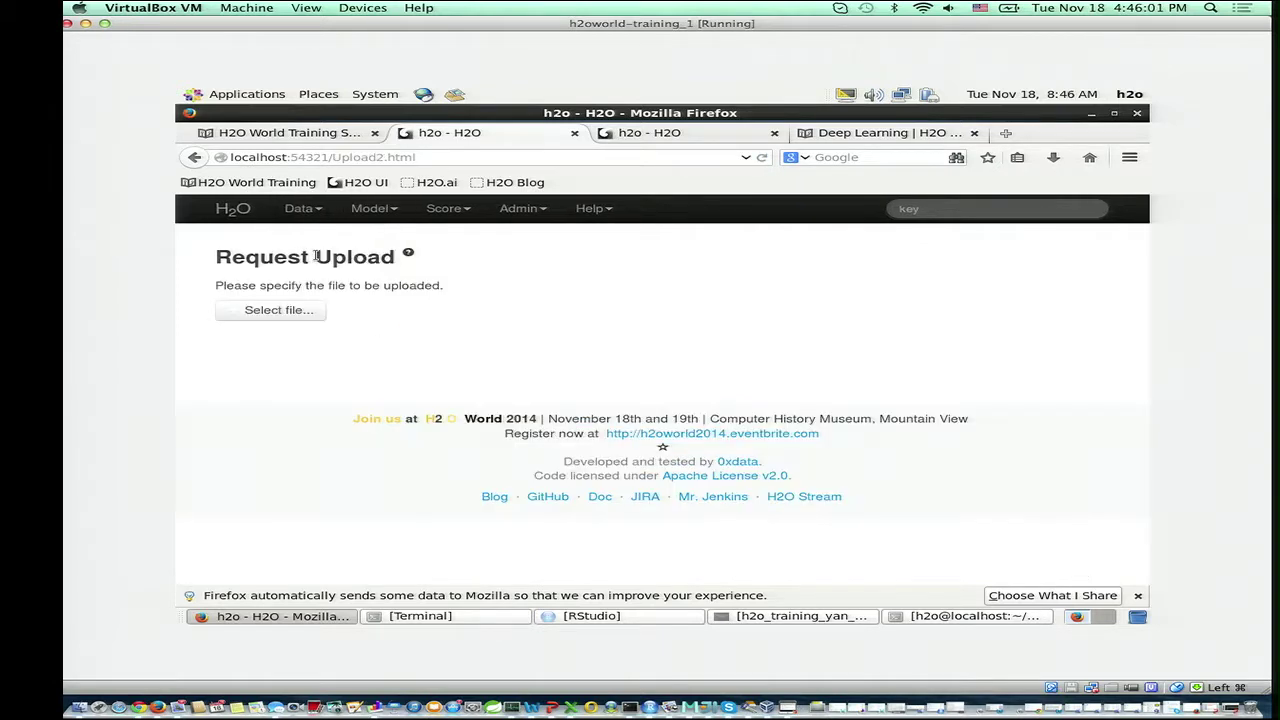
pyautogui.click(290, 310)
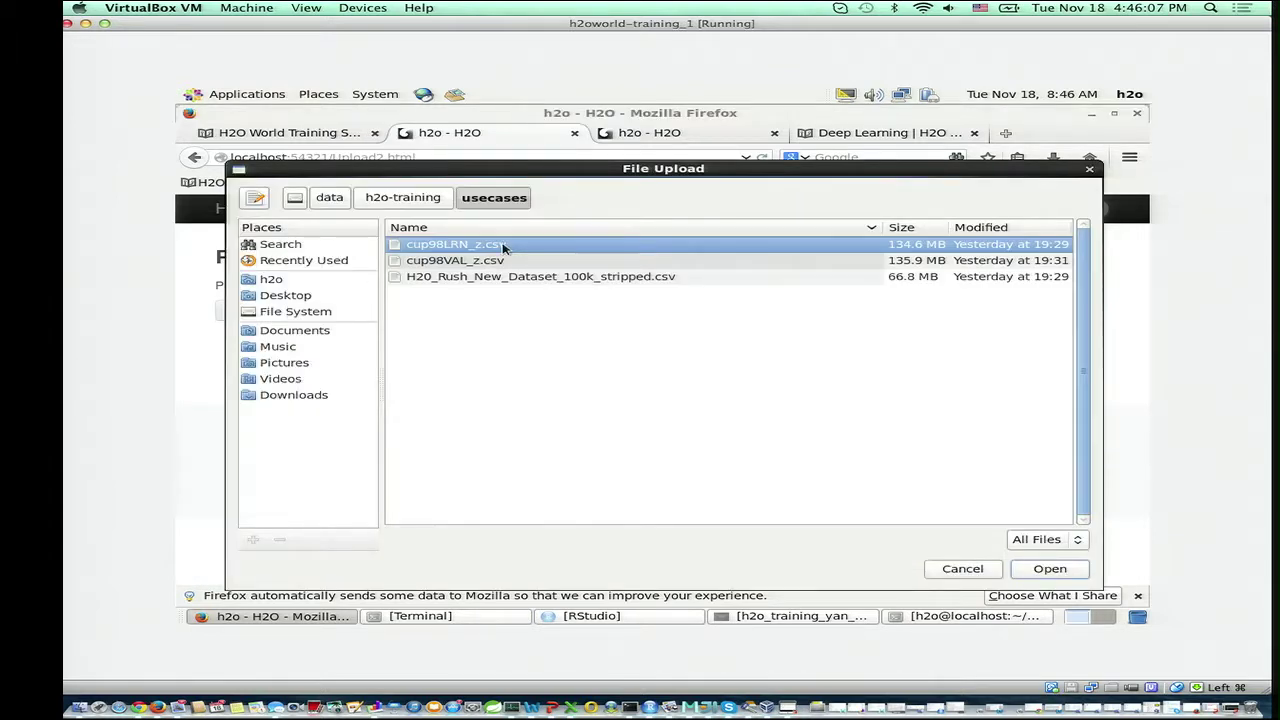
pyautogui.click(268, 316)
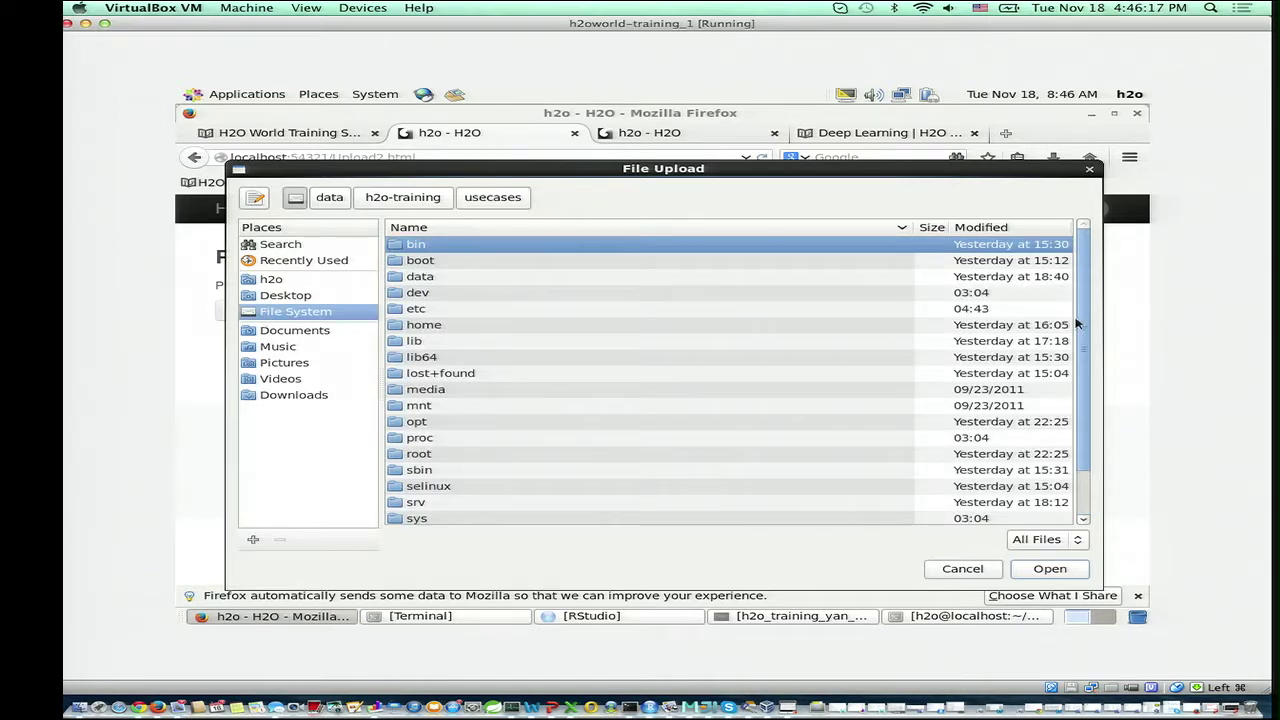
pyautogui.moveTo(1081, 326)
pyautogui.mouseDown()
pyautogui.moveTo(1068, 385)
pyautogui.moveTo(1069, 305)
pyautogui.moveTo(1063, 334)
pyautogui.mouseUp()
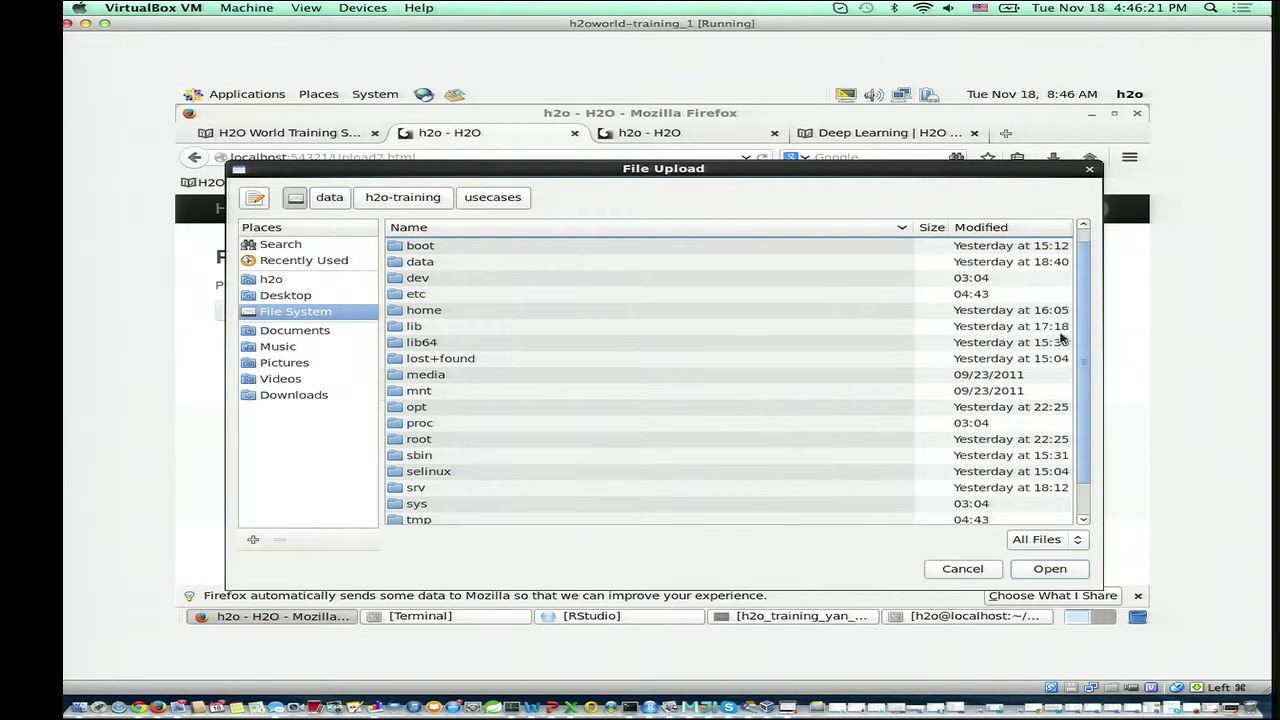
pyautogui.doubleClick(459, 264)
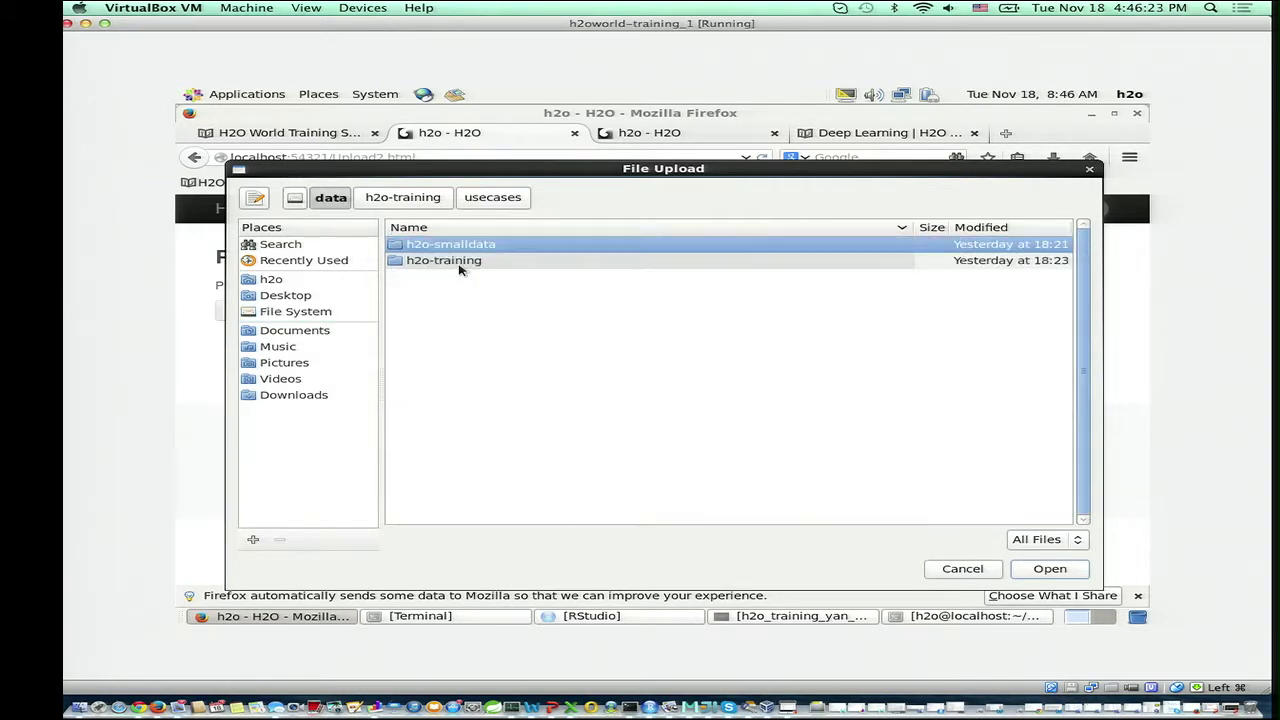
pyautogui.doubleClick(456, 262)
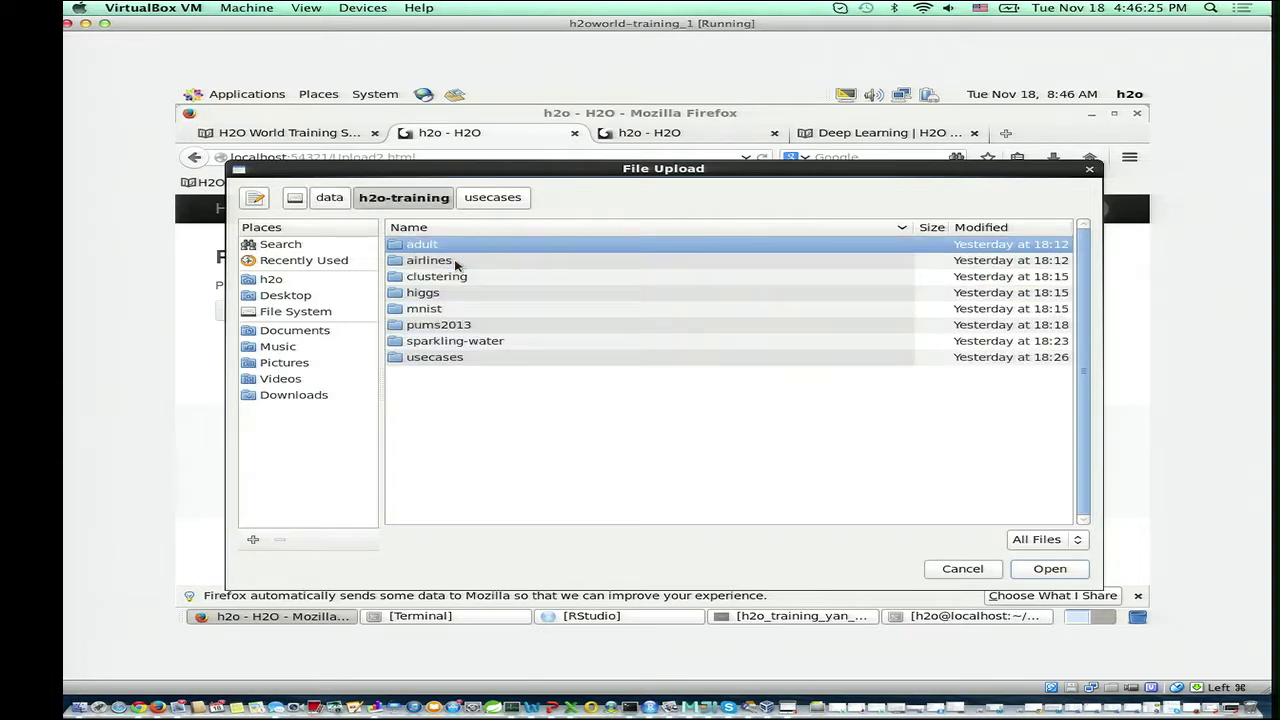
pyautogui.click(443, 359)
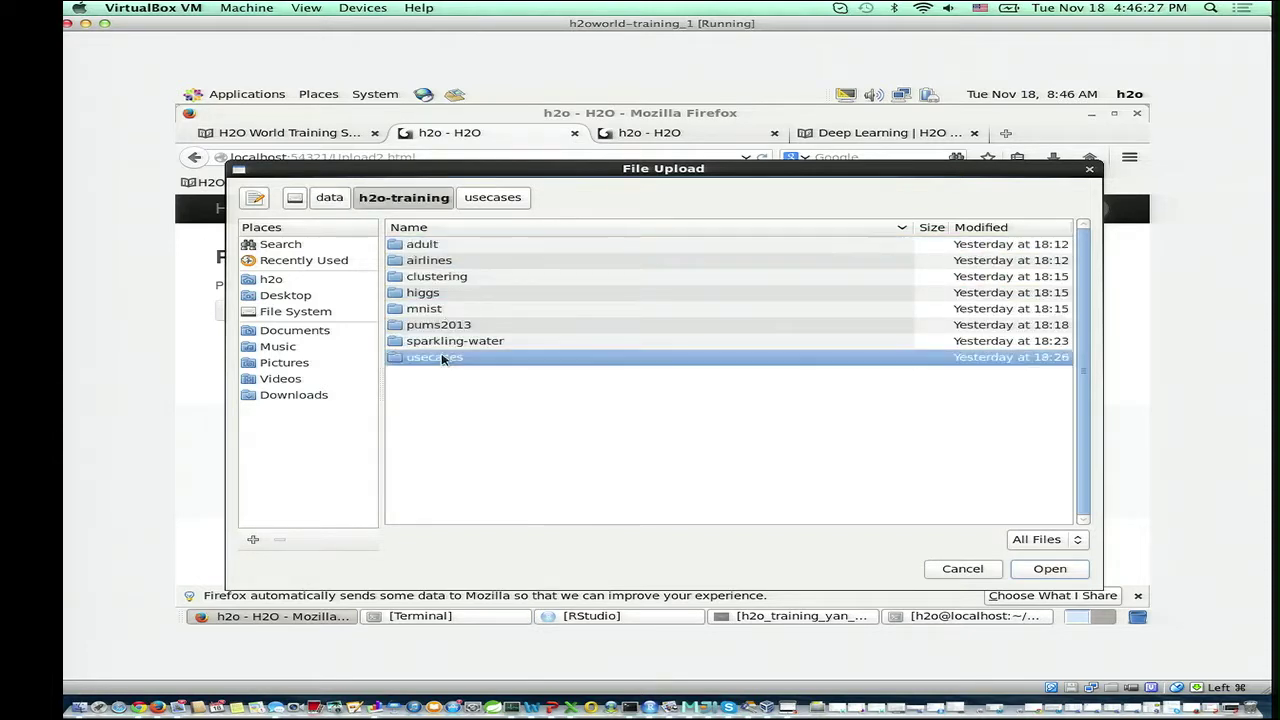
pyautogui.doubleClick(443, 359)
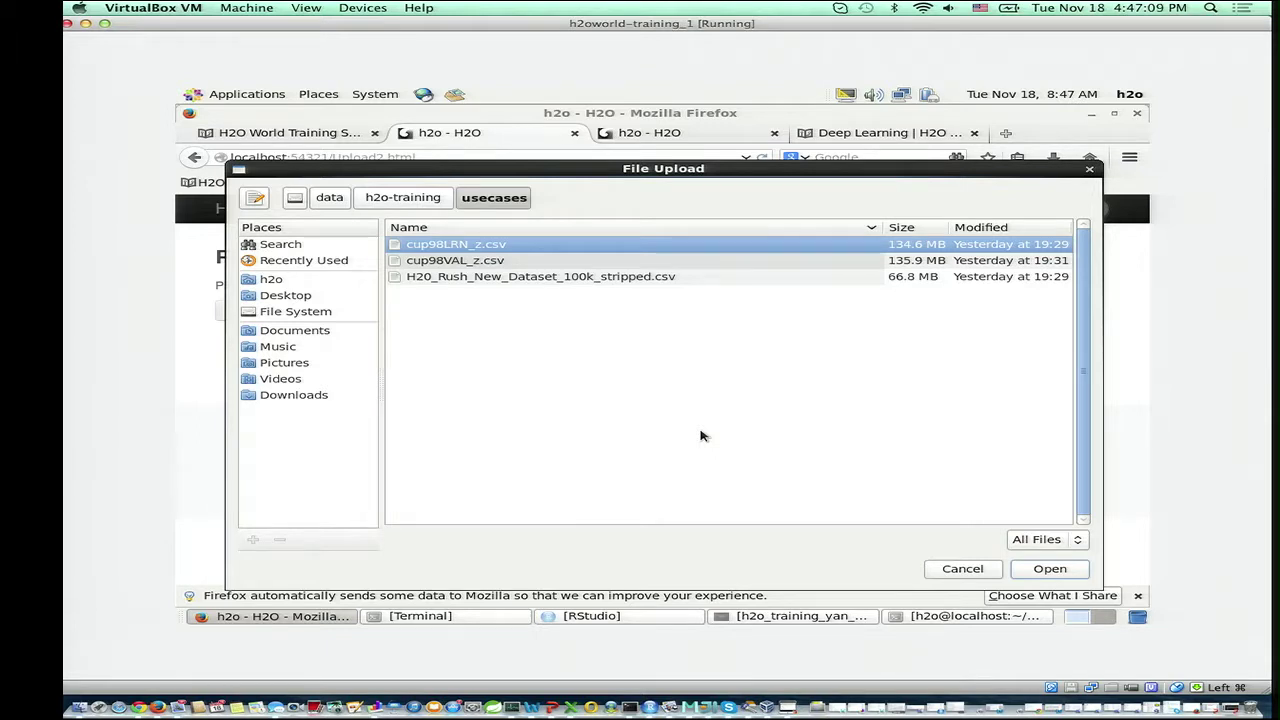
# - Upload cup98LRN_z.csv and parse it as CSV with a comma separator and the first line as header
pyautogui.click(1048, 568)
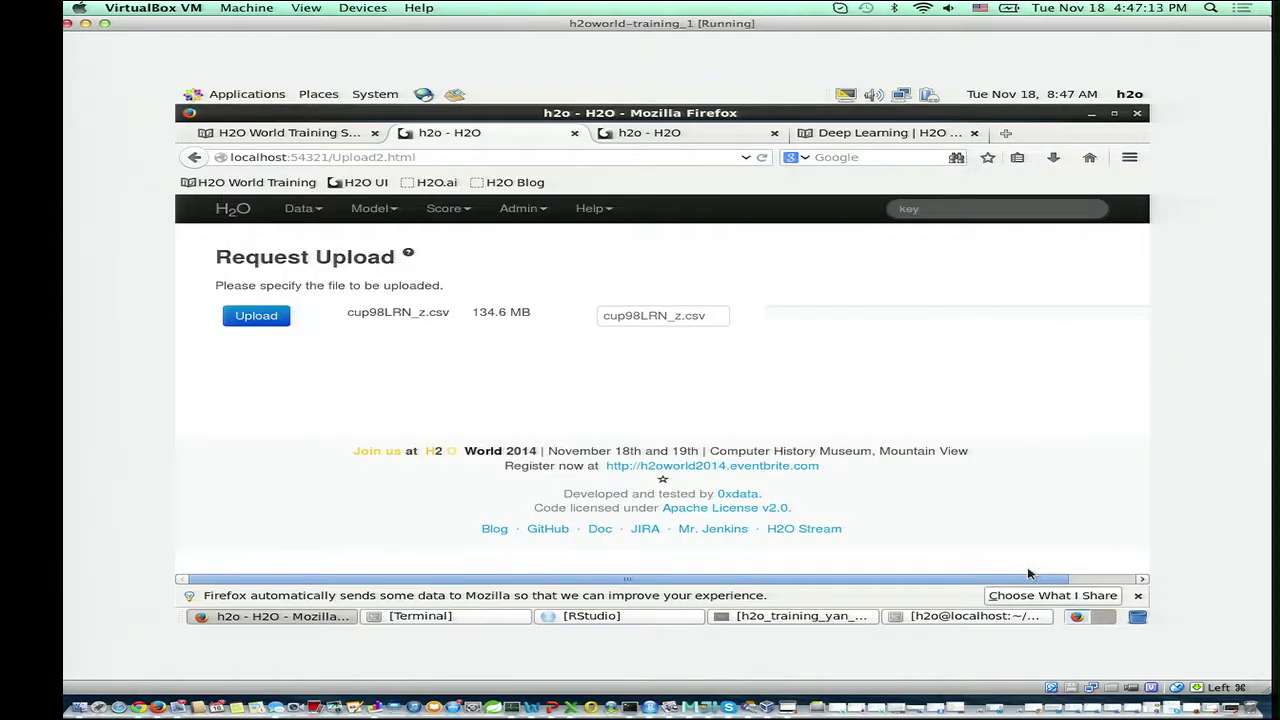
pyautogui.click(256, 318)
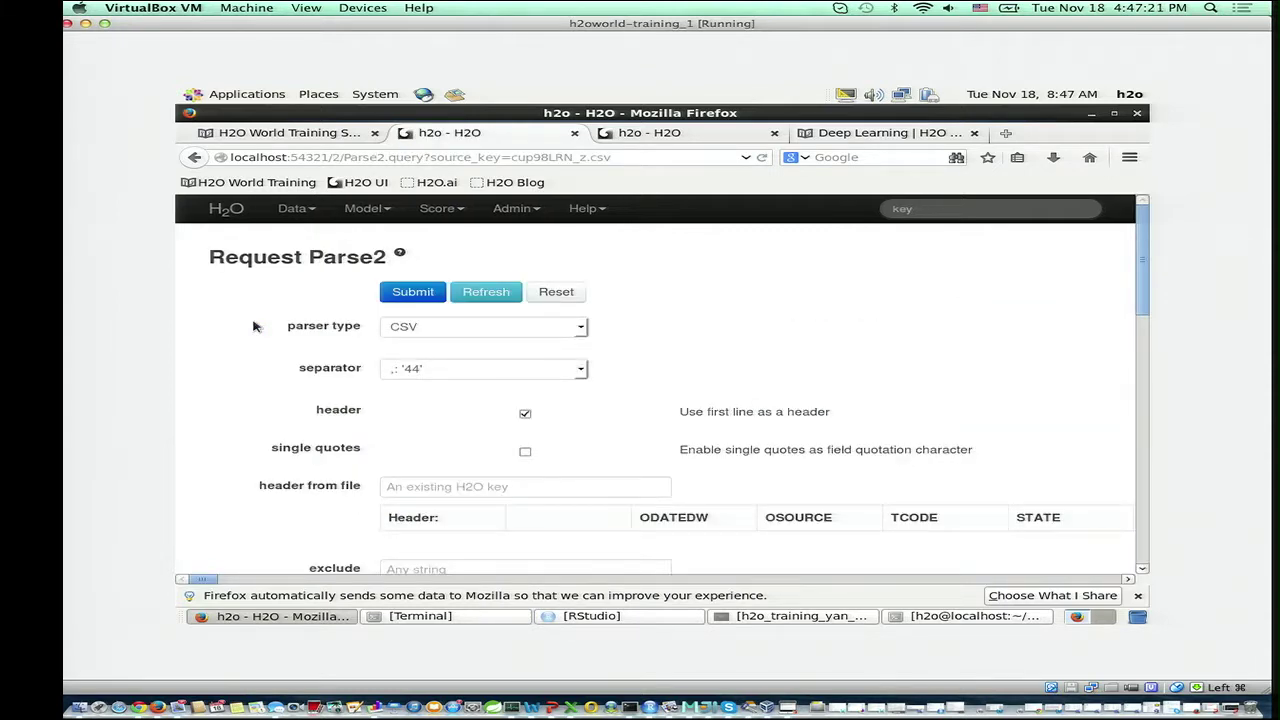
pyautogui.click(425, 298)
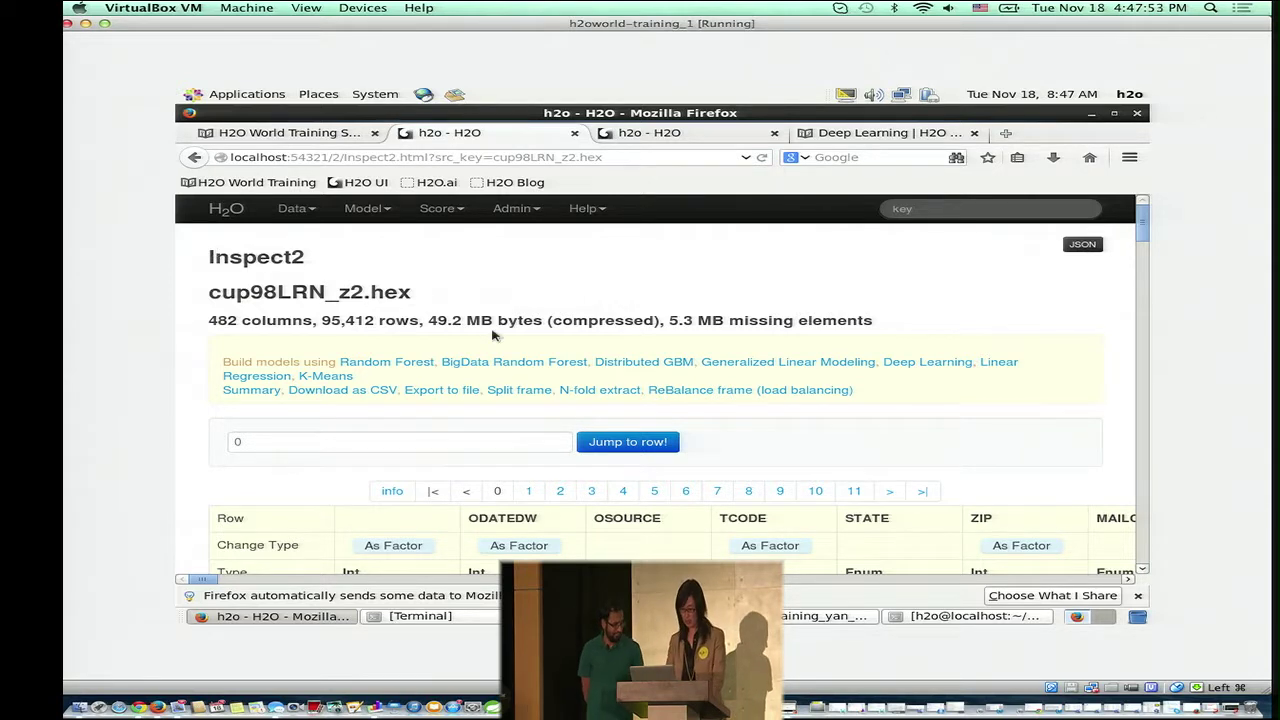
# - Open the Random Forest - Big Data request form and set its destination key to drf1
pyautogui.click(366, 208)
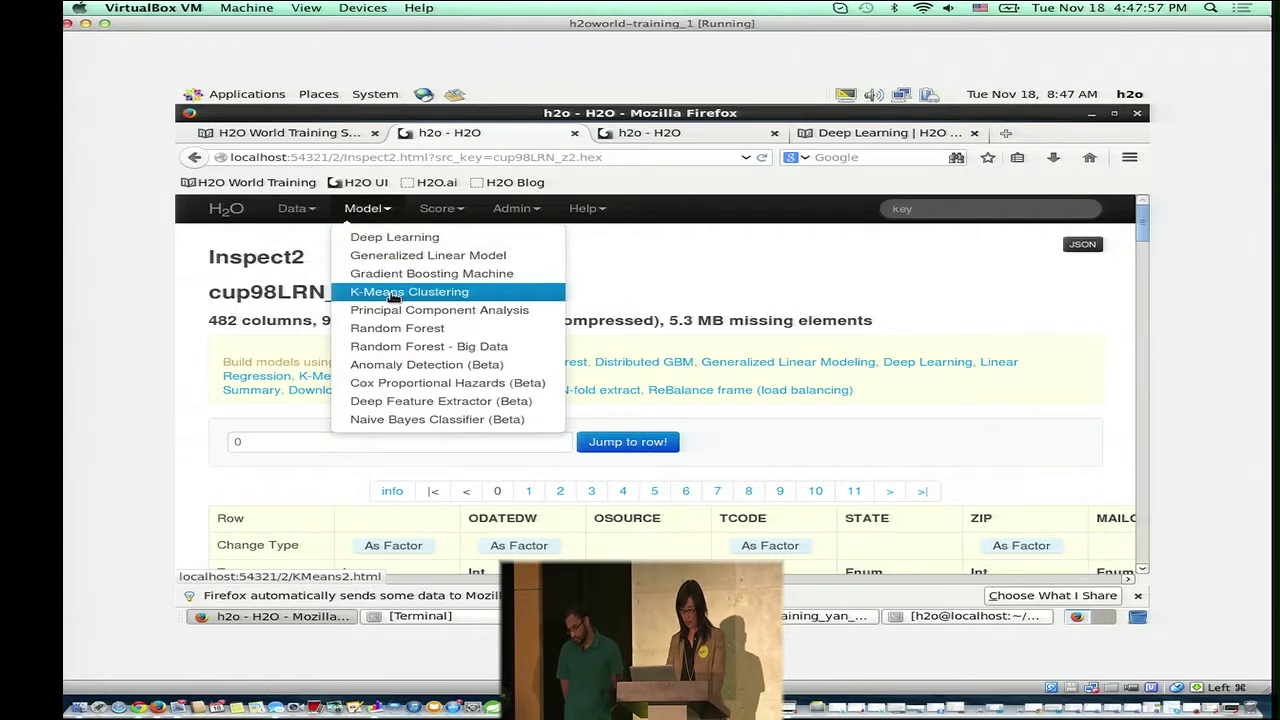
pyautogui.click(397, 347)
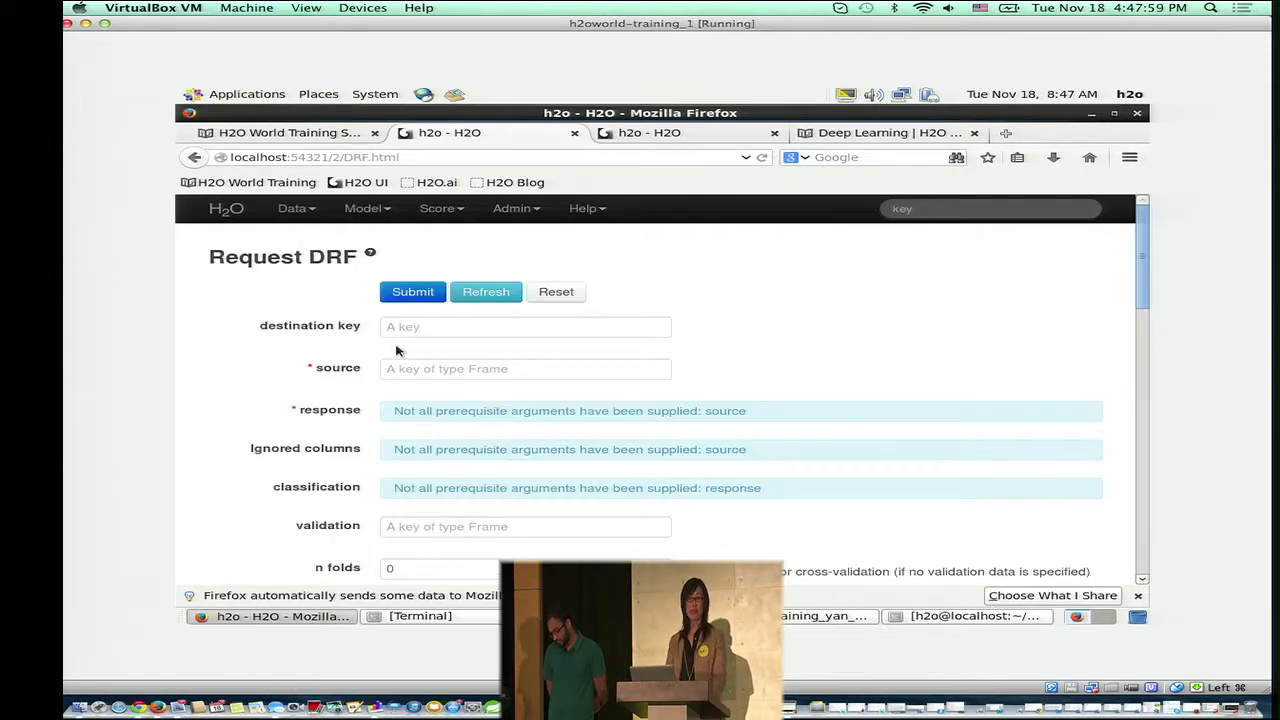
pyautogui.click(541, 324)
pyautogui.write('dr')
pyautogui.press('BackSpace')
pyautogui.press('BackSpace')
pyautogui.write('bd')
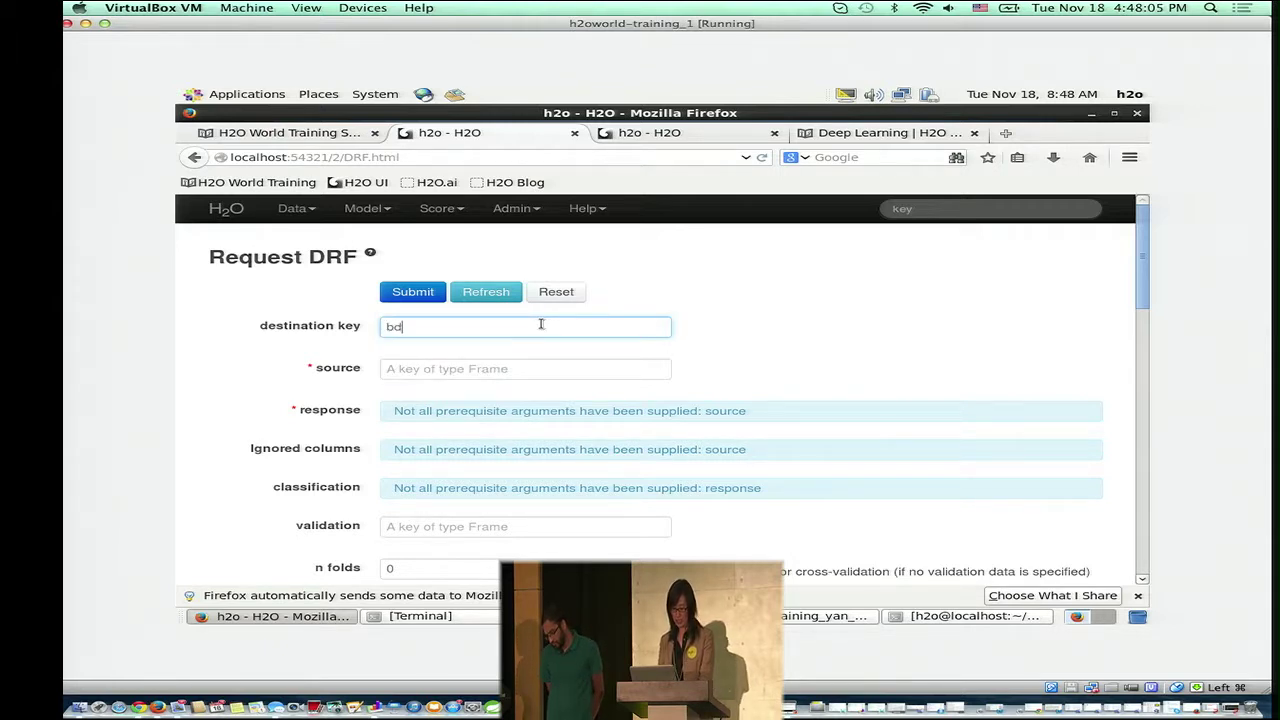
pyautogui.press('BackSpace')
pyautogui.press('BackSpace')
pyautogui.write('dr')
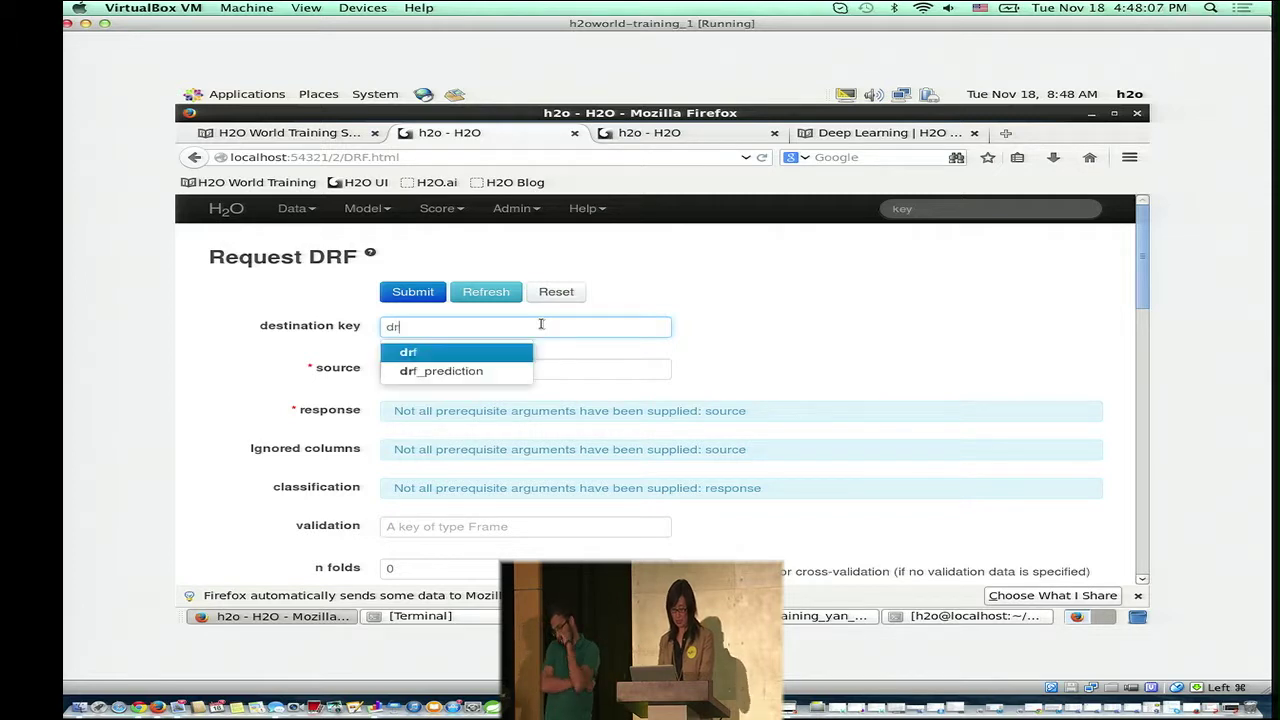
pyautogui.write('f')
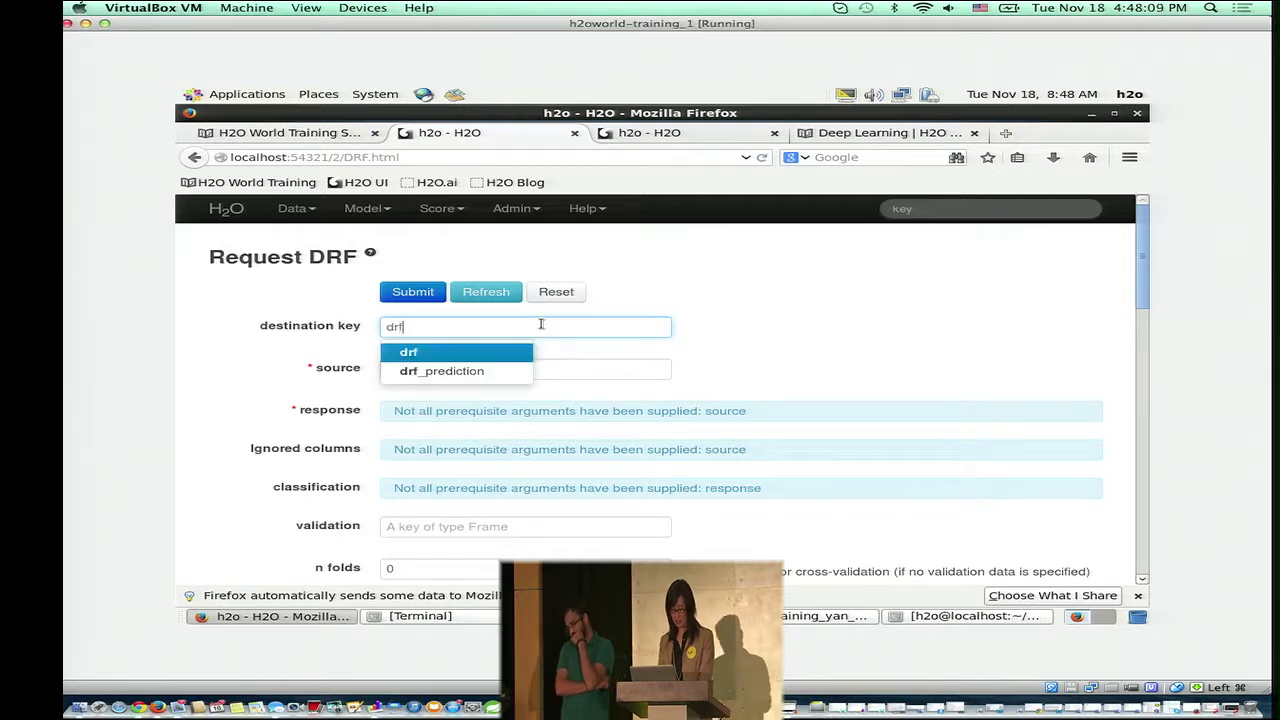
pyautogui.write('2')
pyautogui.press('BackSpace')
pyautogui.write('1')
pyautogui.press('Return')
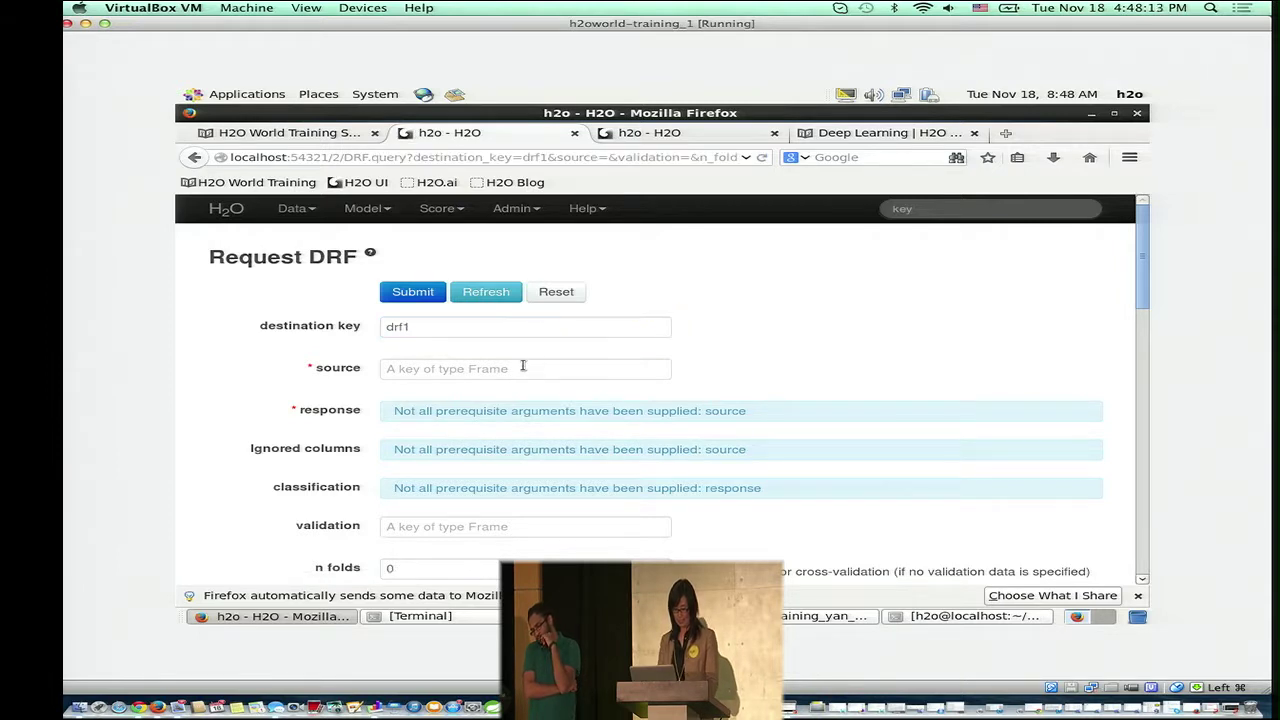
# - Set the DRF model's source frame to cup98LRN_z1.hex
pyautogui.click(522, 370)
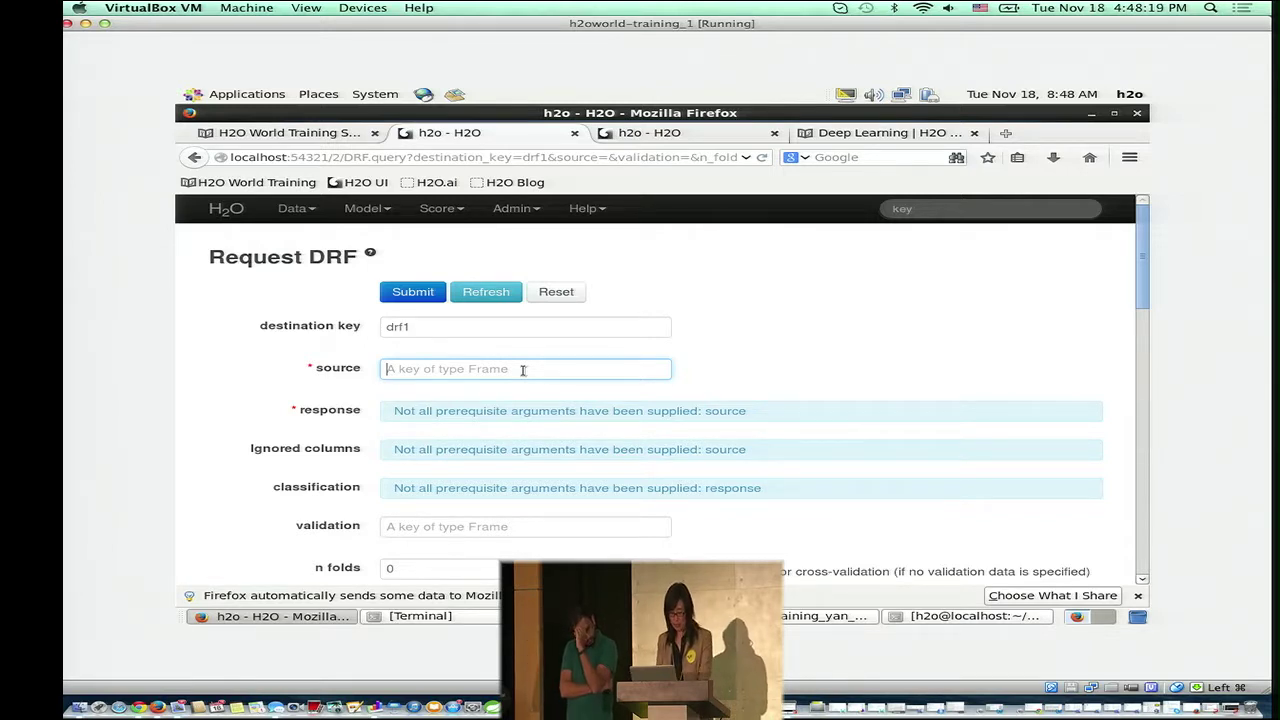
pyautogui.write('c')
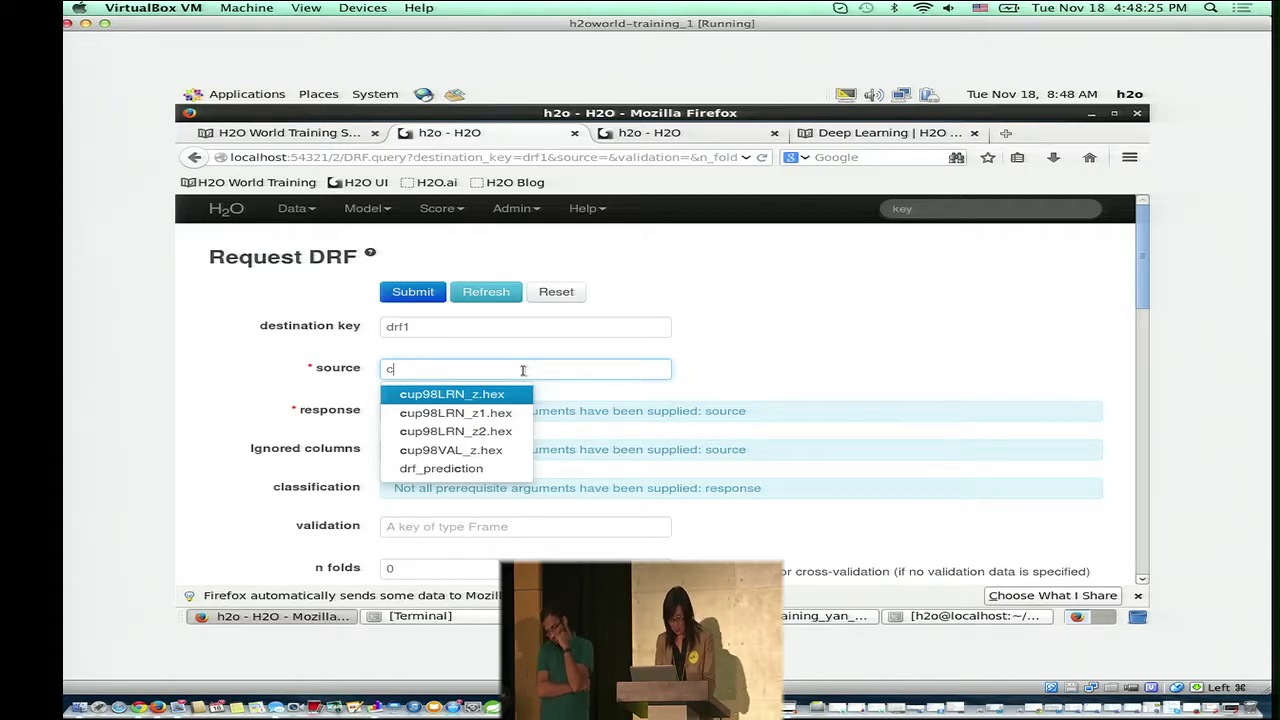
pyautogui.press('Down')
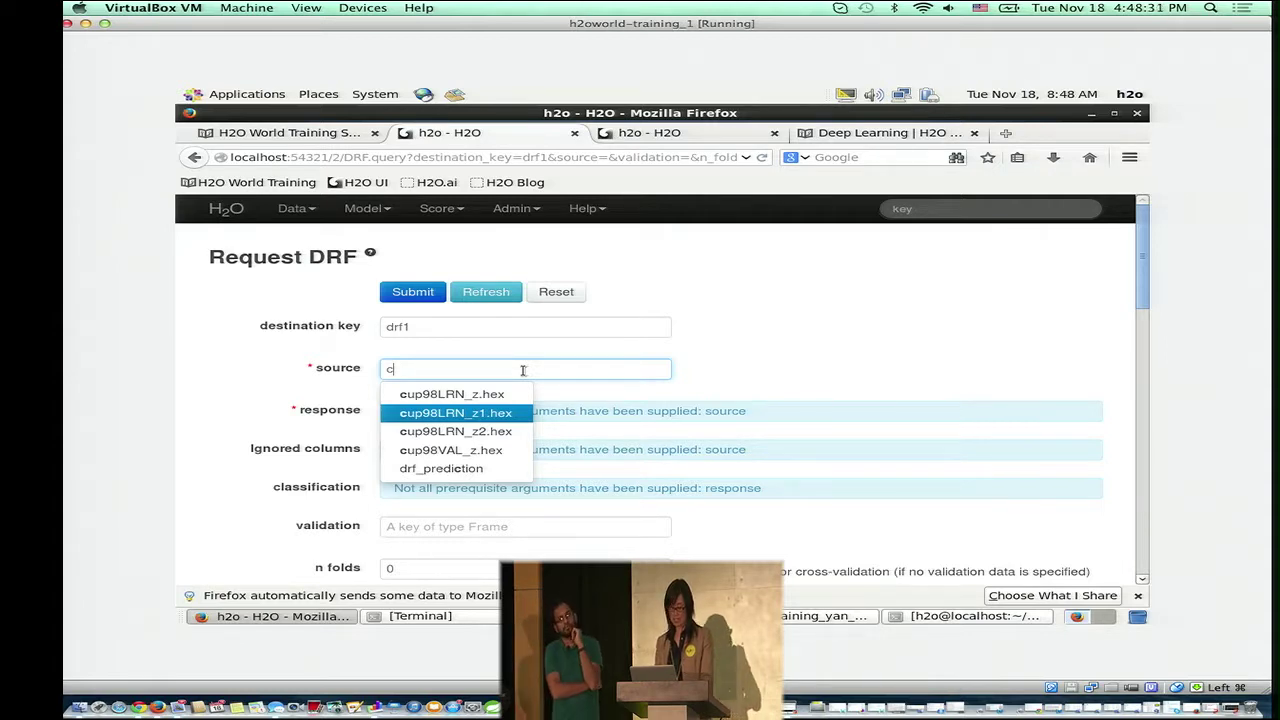
pyautogui.press('Return')
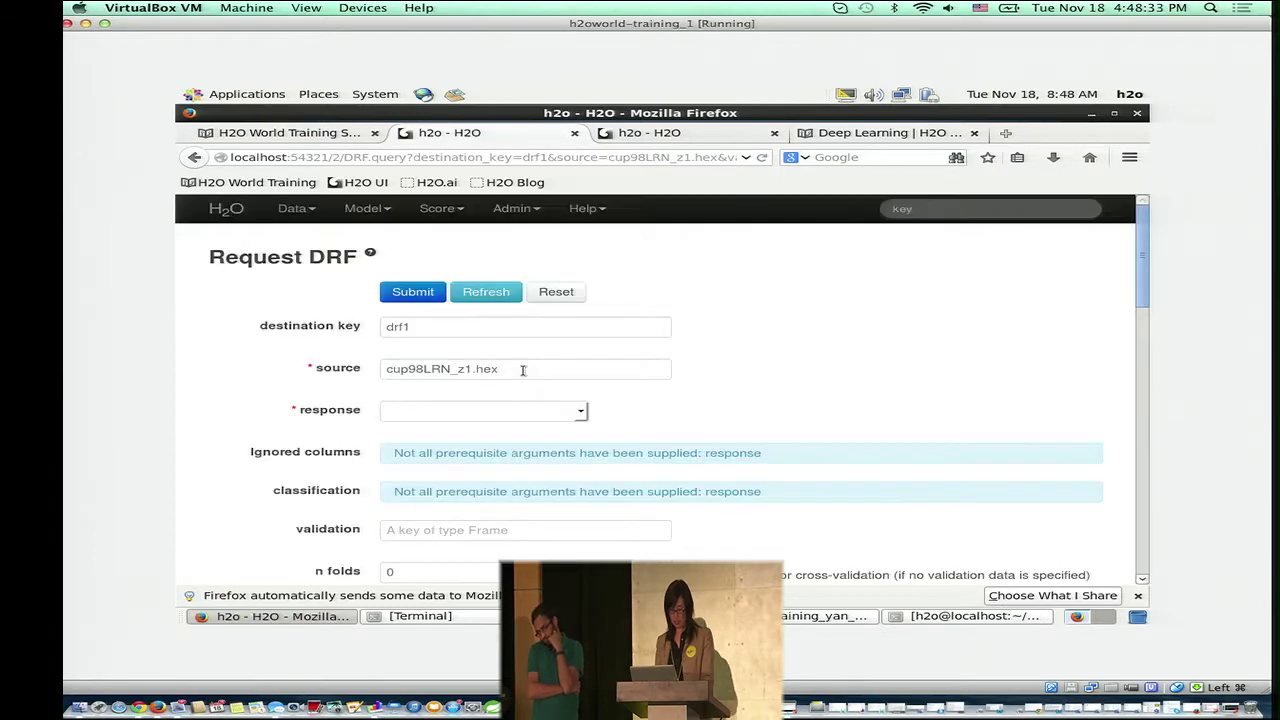
# - Choose TARGET_D as the response column for the DRF model
pyautogui.click(513, 413)
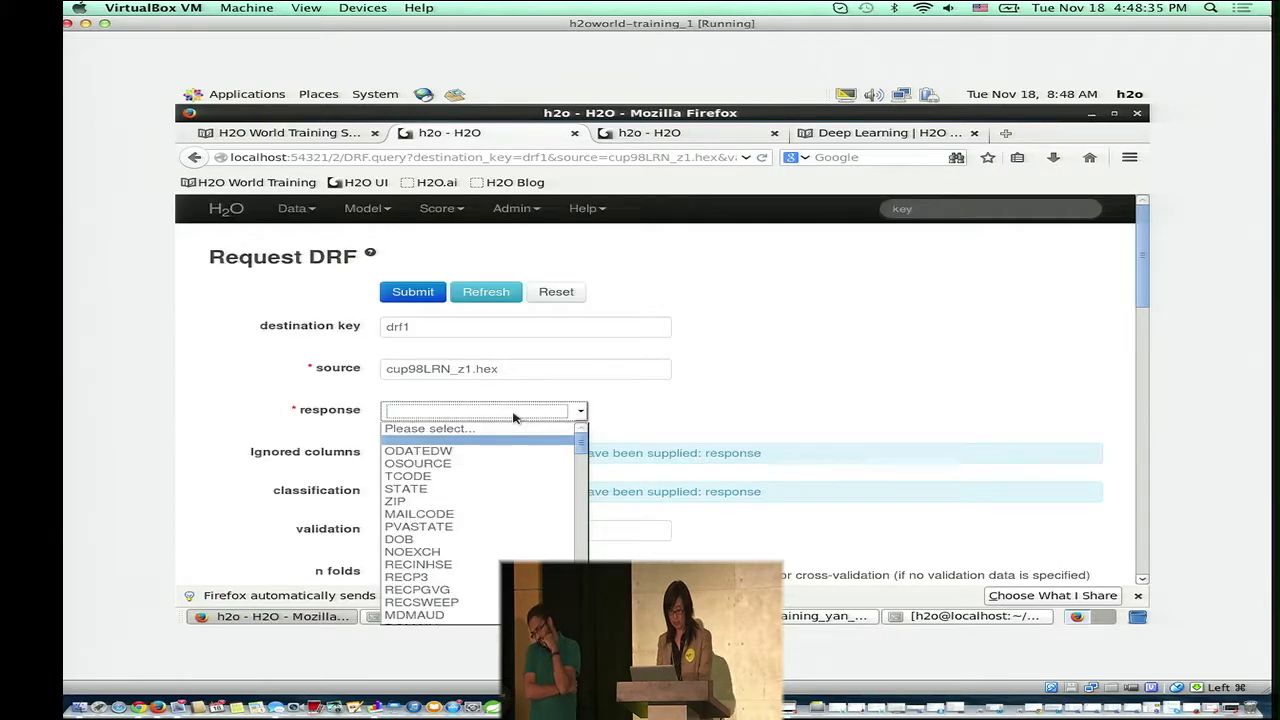
pyautogui.write('ta')
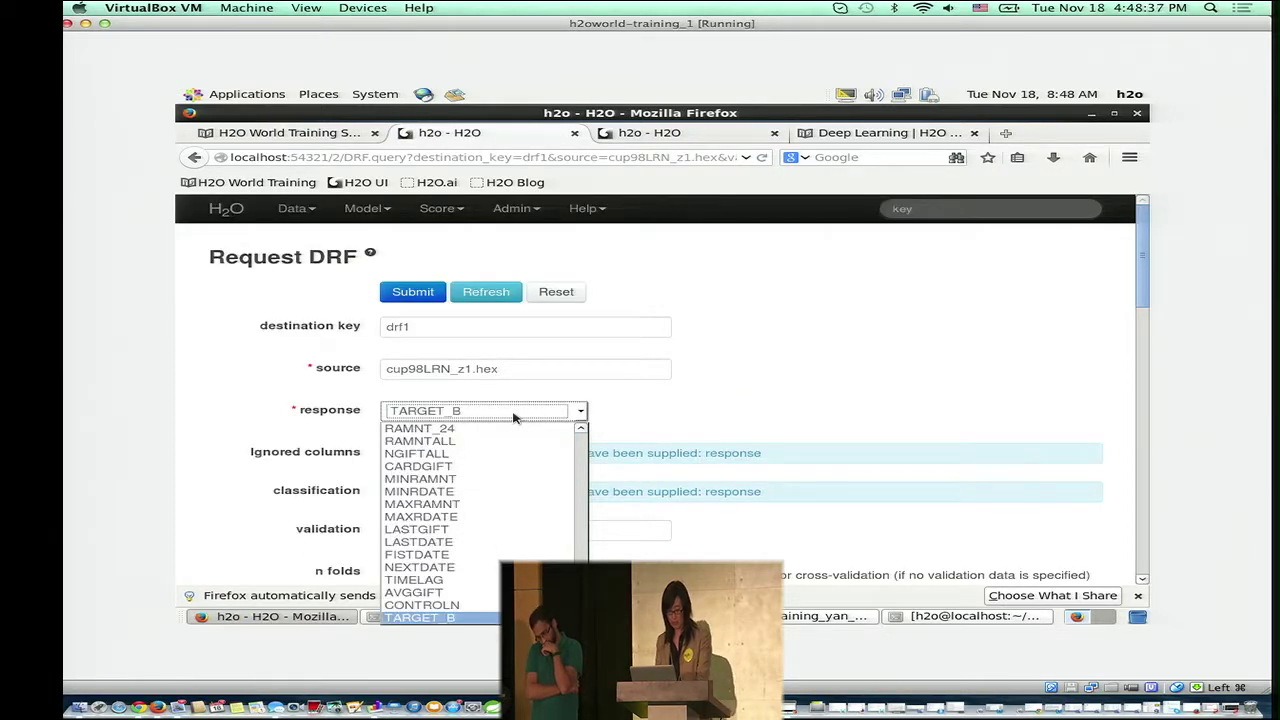
pyautogui.press('Down')
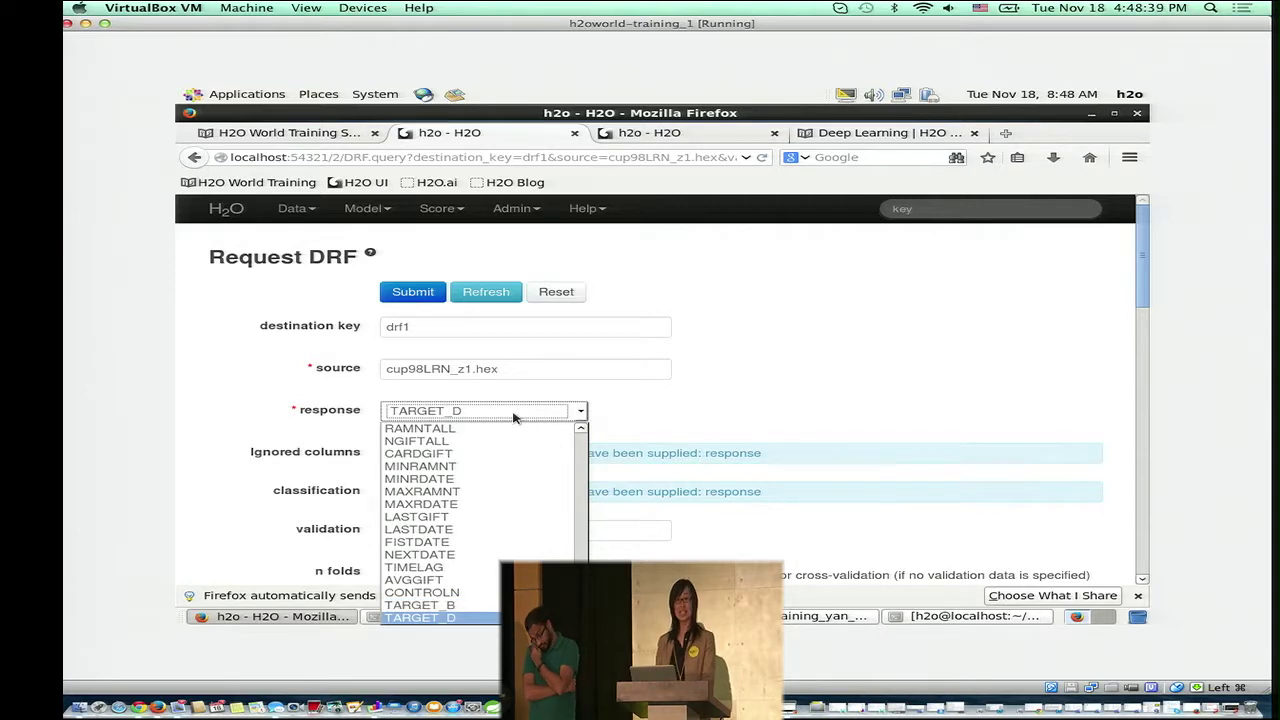
pyautogui.press('Return')
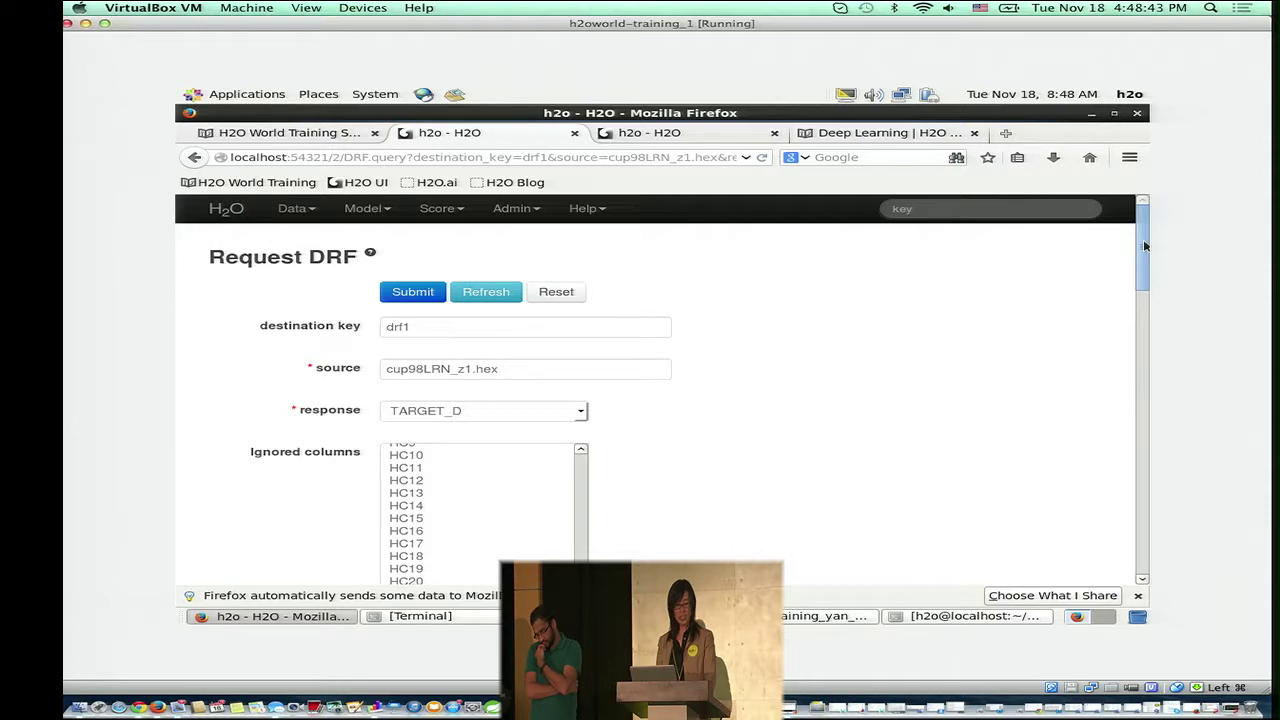
# - Select CONTROLN and TARGET_B as the ignored columns
pyautogui.moveTo(1145, 246); pyautogui.dragTo(1147, 318)
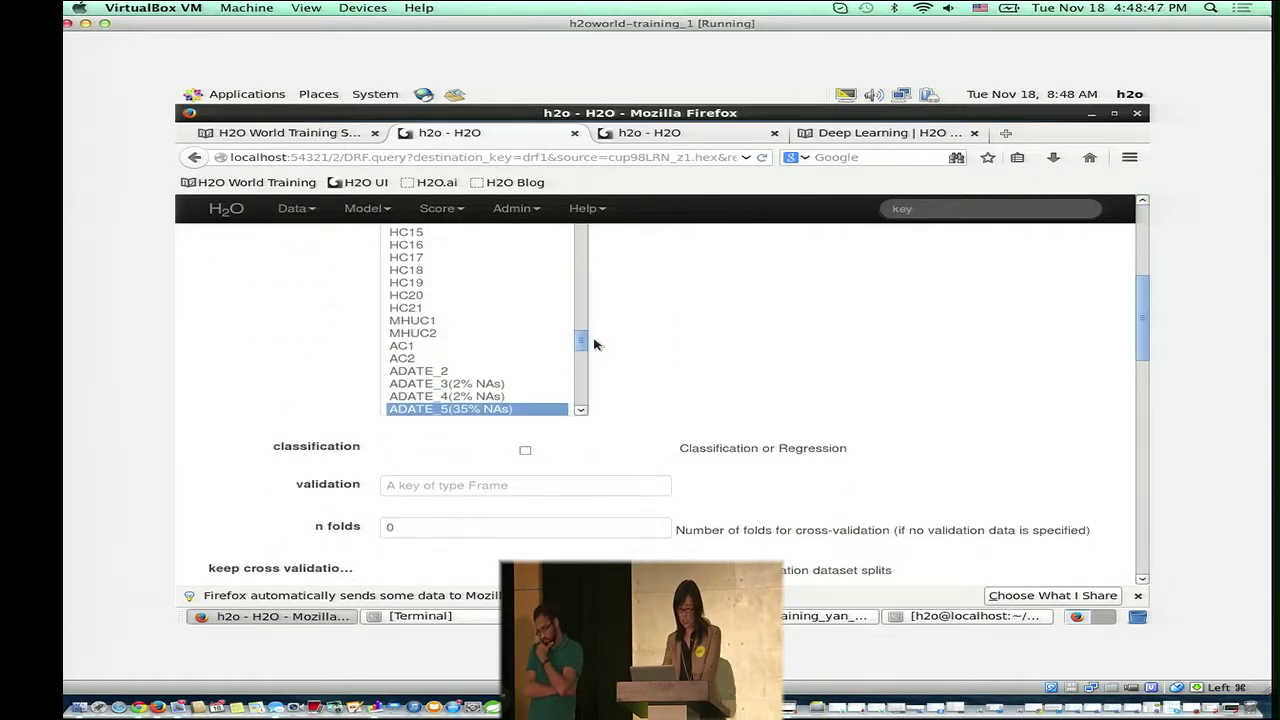
pyautogui.moveTo(586, 343); pyautogui.dragTo(584, 400)
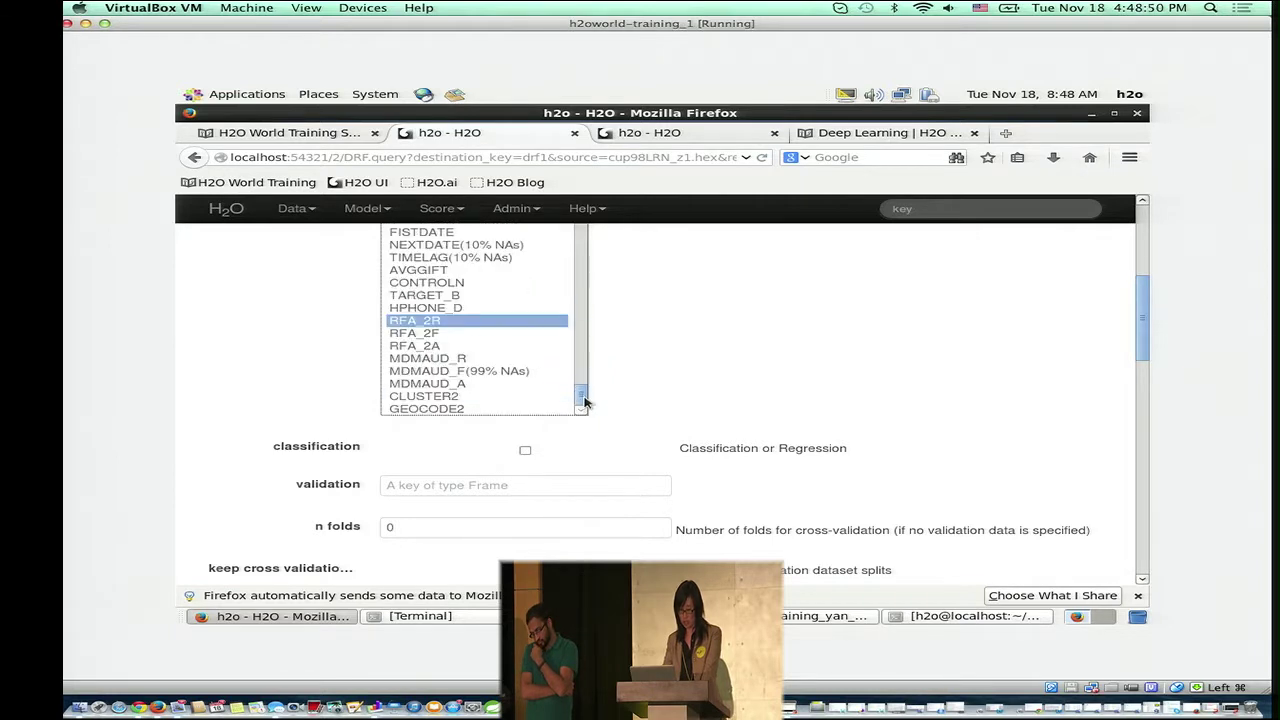
pyautogui.click(427, 285)
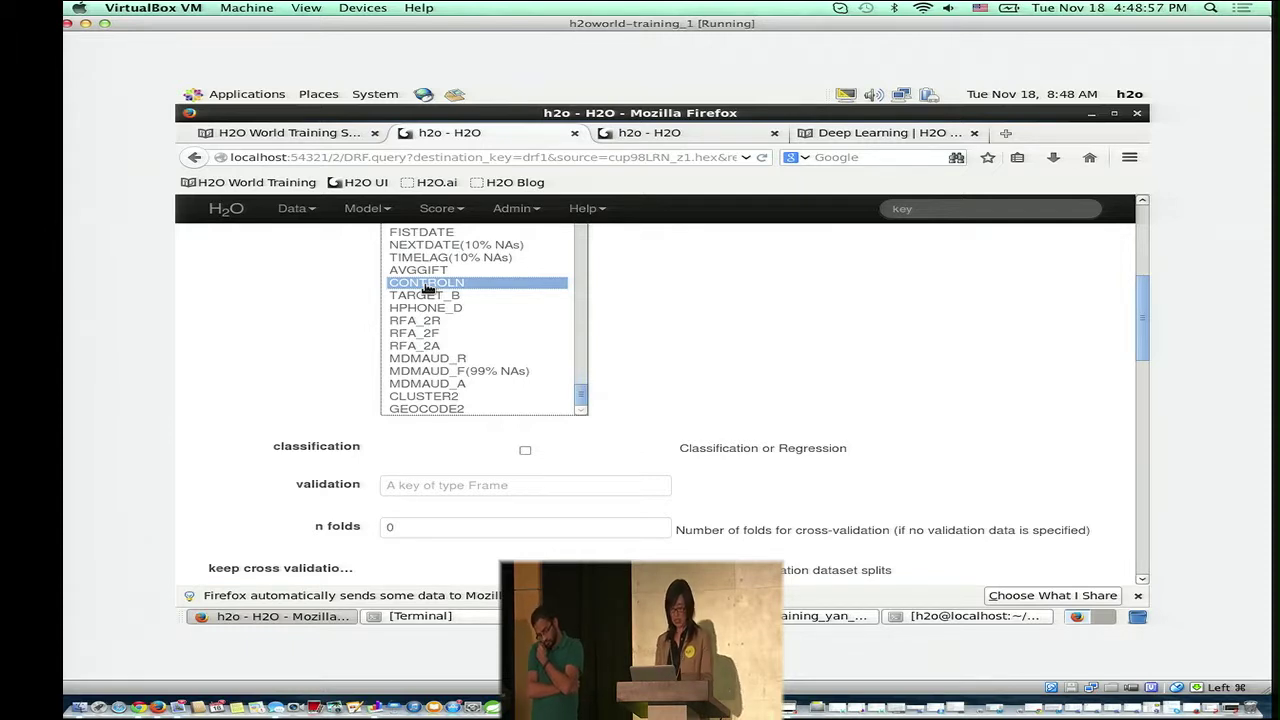
pyautogui.hotkey('shift', 'Down')
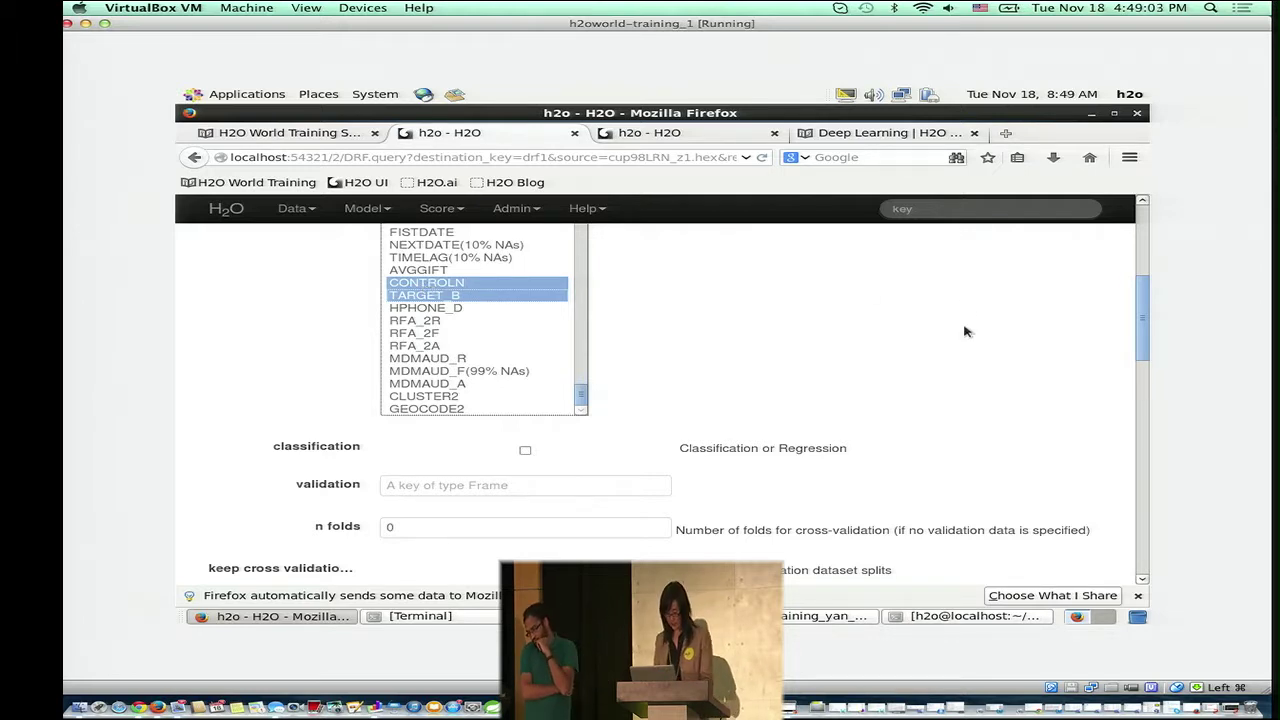
# - Review the remaining DRF parameters, leave them at their defaults and submit the model for training
pyautogui.moveTo(1140, 338); pyautogui.dragTo(1140, 416)
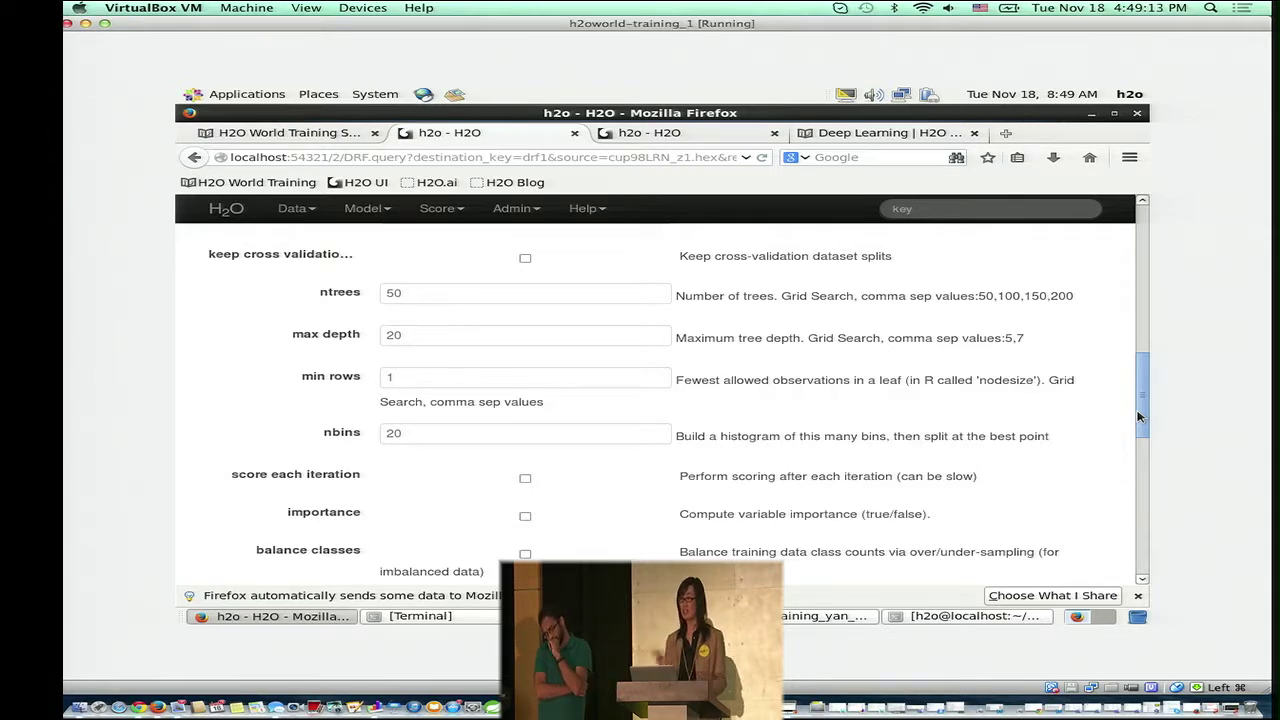
pyautogui.moveTo(1137, 416); pyautogui.dragTo(1131, 526)
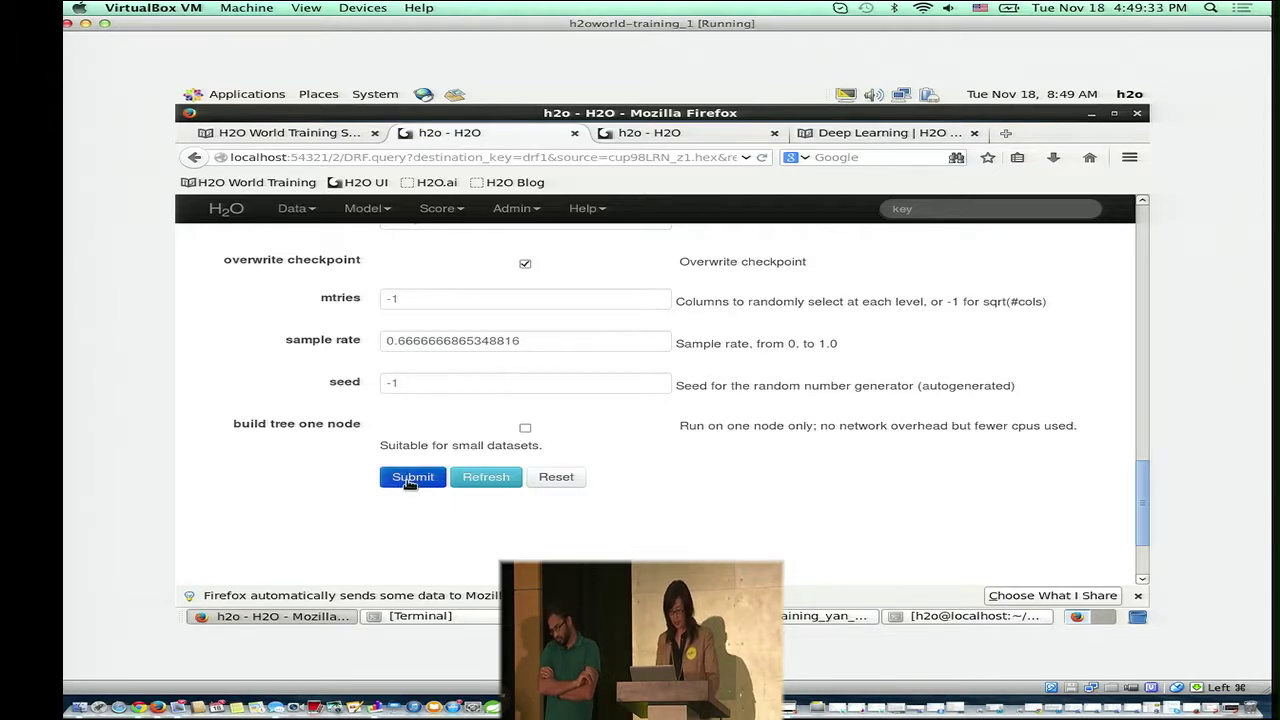
pyautogui.click(408, 484)
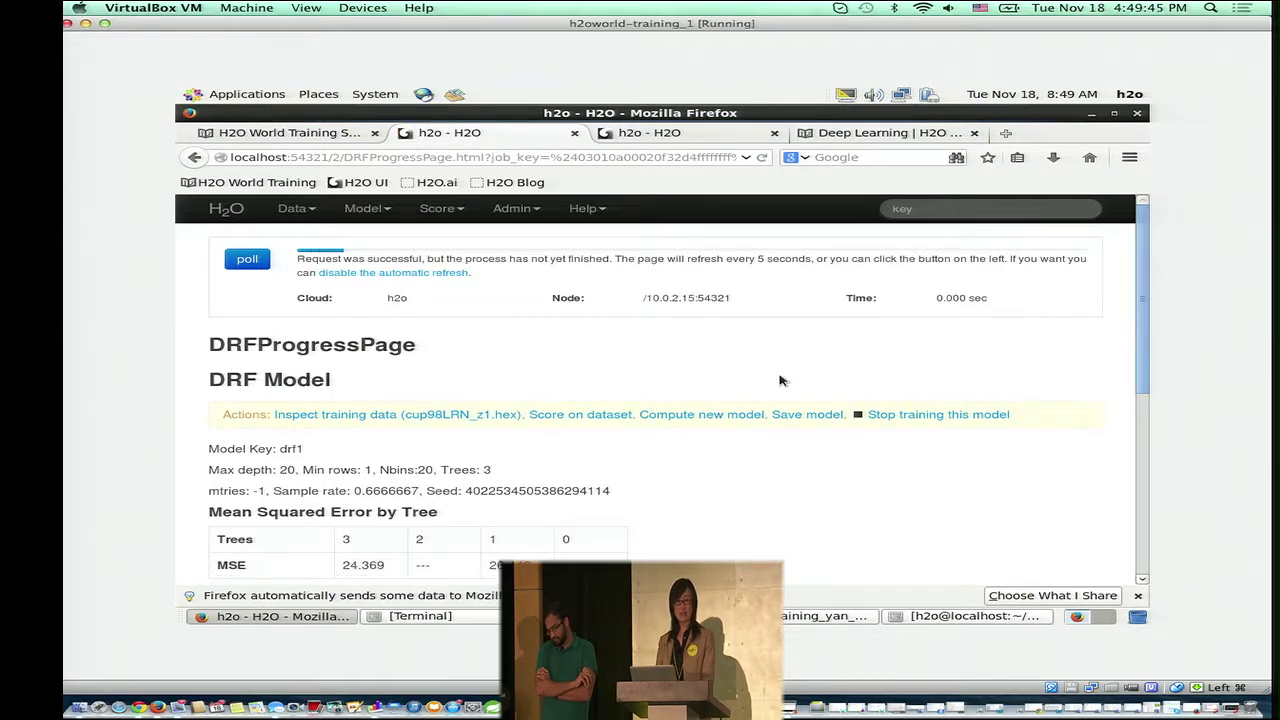
# - Examine the drf1 progress page while it trains, including the mean squared error by tree and the tree stats
pyautogui.moveTo(1143, 319); pyautogui.dragTo(1143, 340)
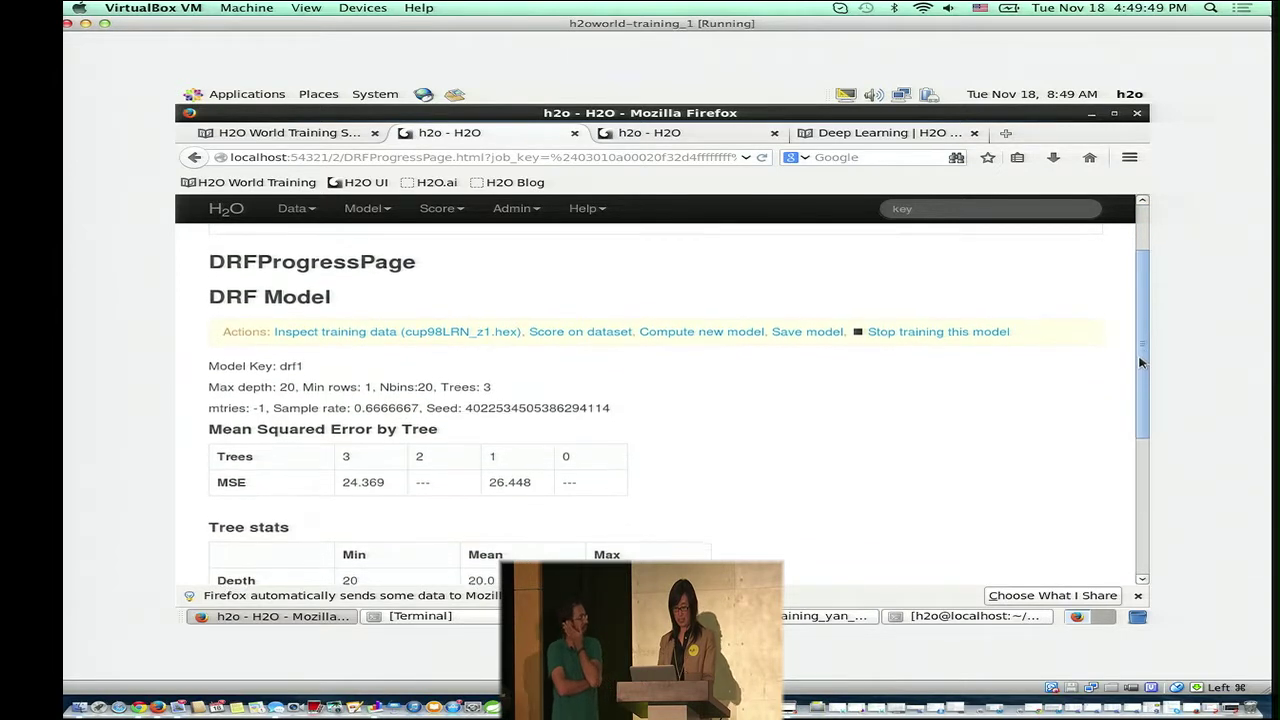
pyautogui.moveTo(1140, 371); pyautogui.dragTo(1137, 427)
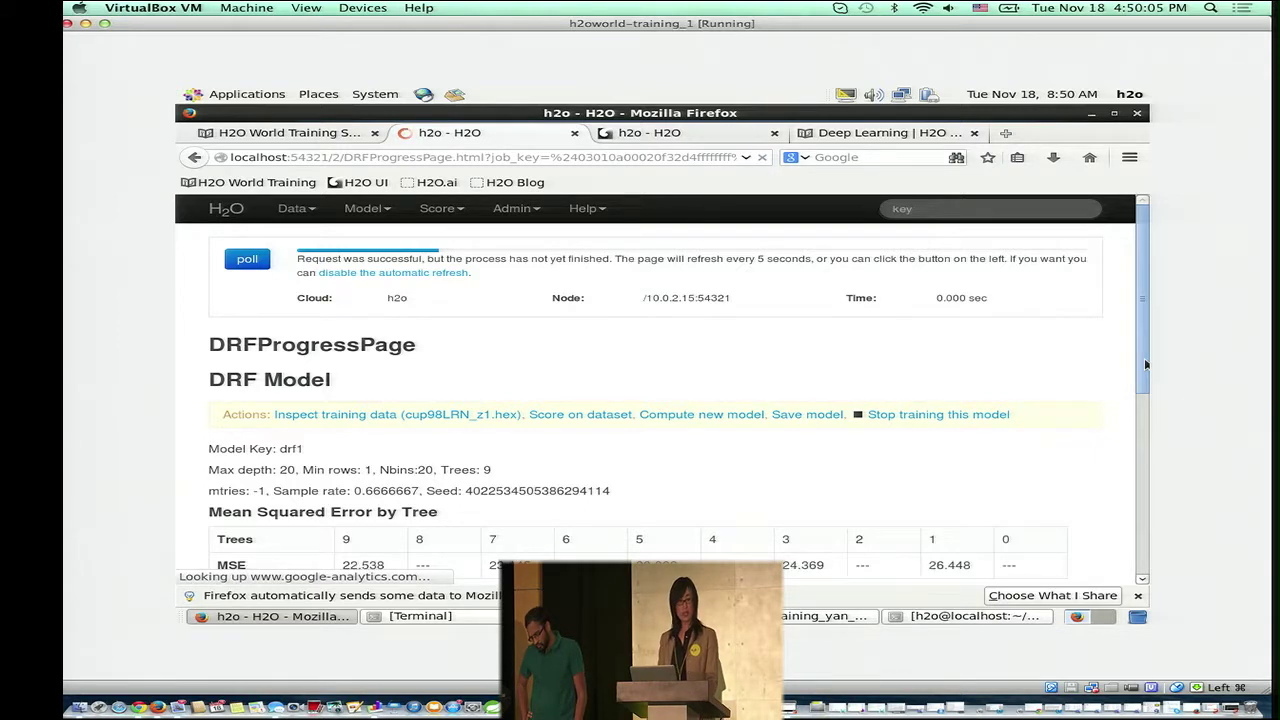
pyautogui.moveTo(1146, 364); pyautogui.dragTo(1146, 390)
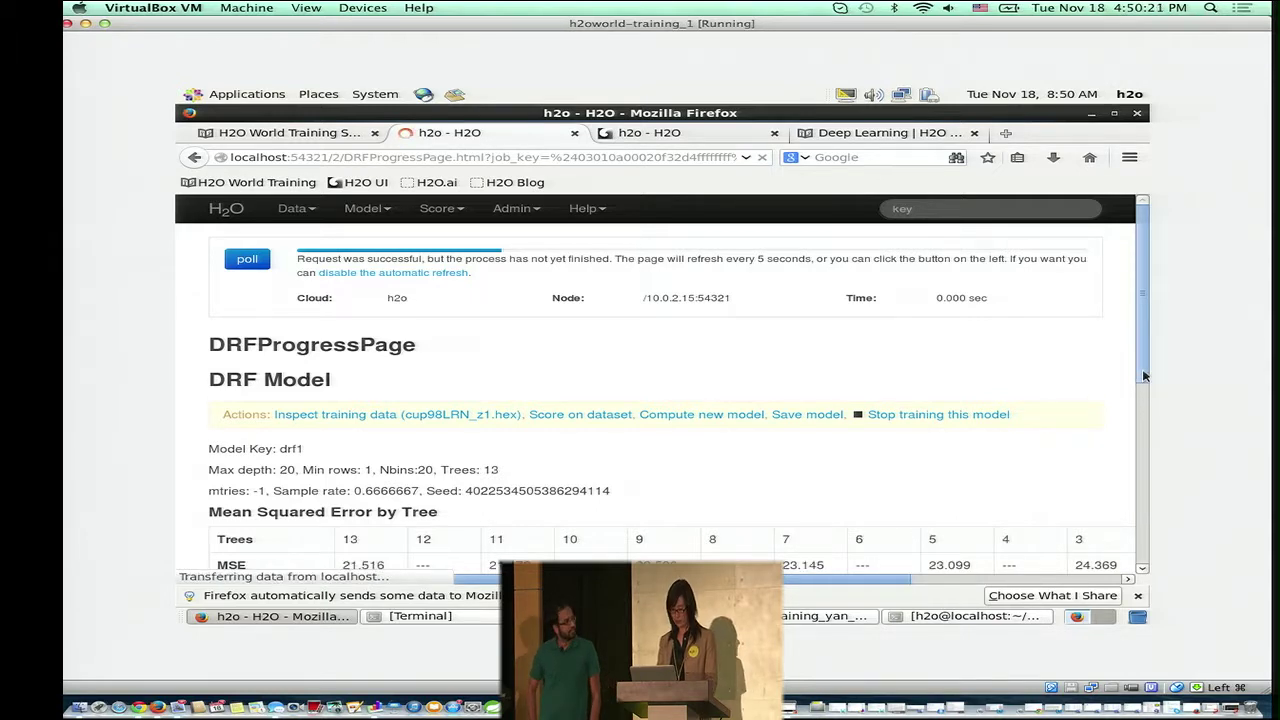
pyautogui.moveTo(1144, 375); pyautogui.dragTo(1144, 485)
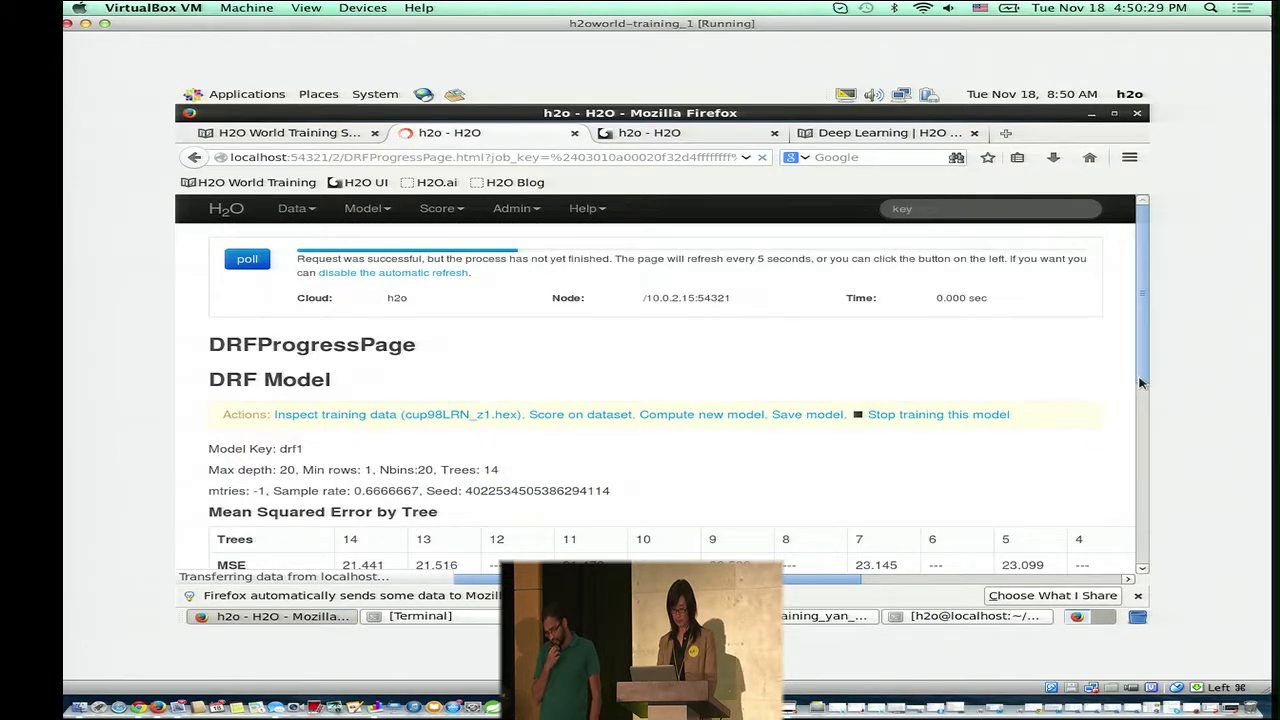
pyautogui.moveTo(1140, 383); pyautogui.dragTo(1137, 488)
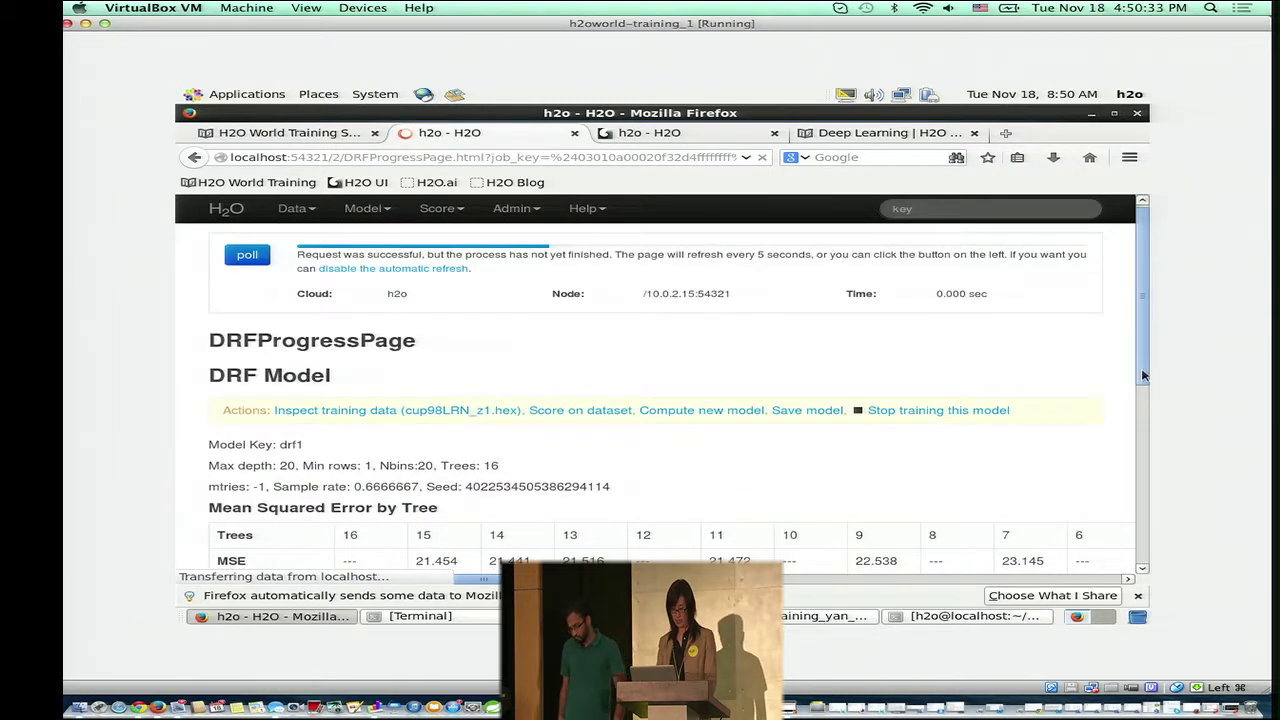
pyautogui.moveTo(1143, 375); pyautogui.dragTo(1143, 411)
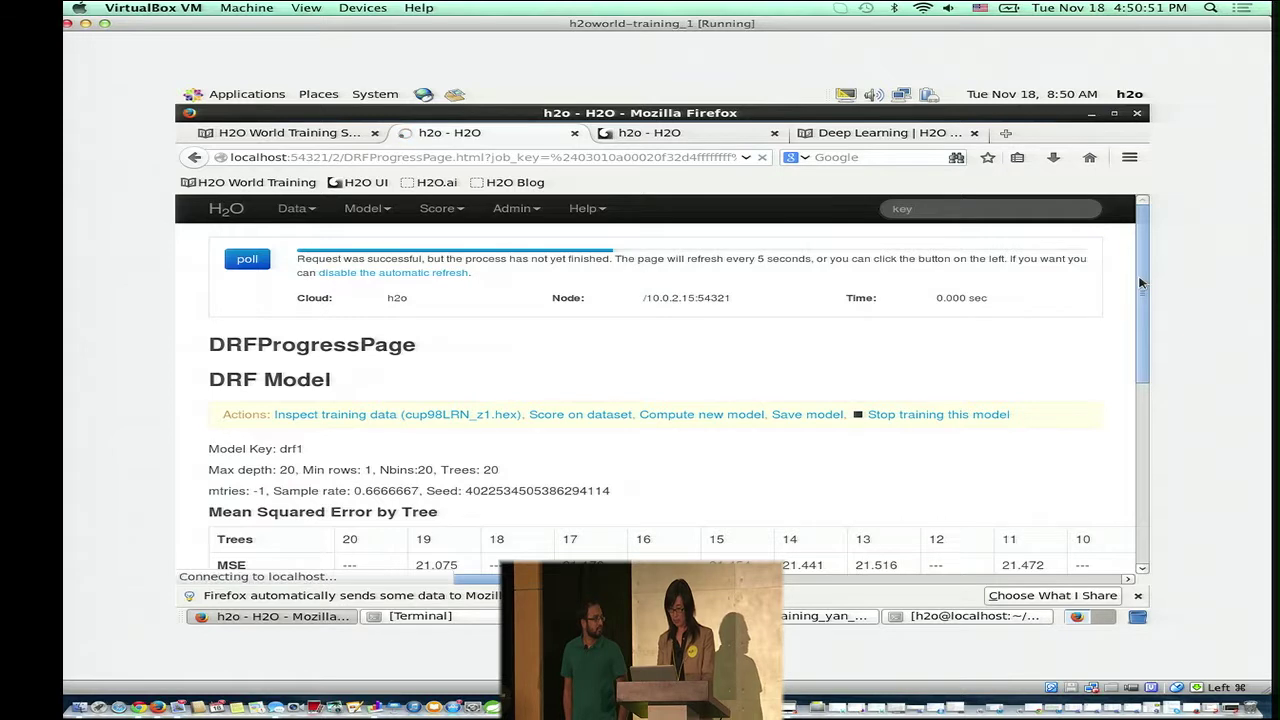
pyautogui.moveTo(1140, 284); pyautogui.dragTo(1135, 382)
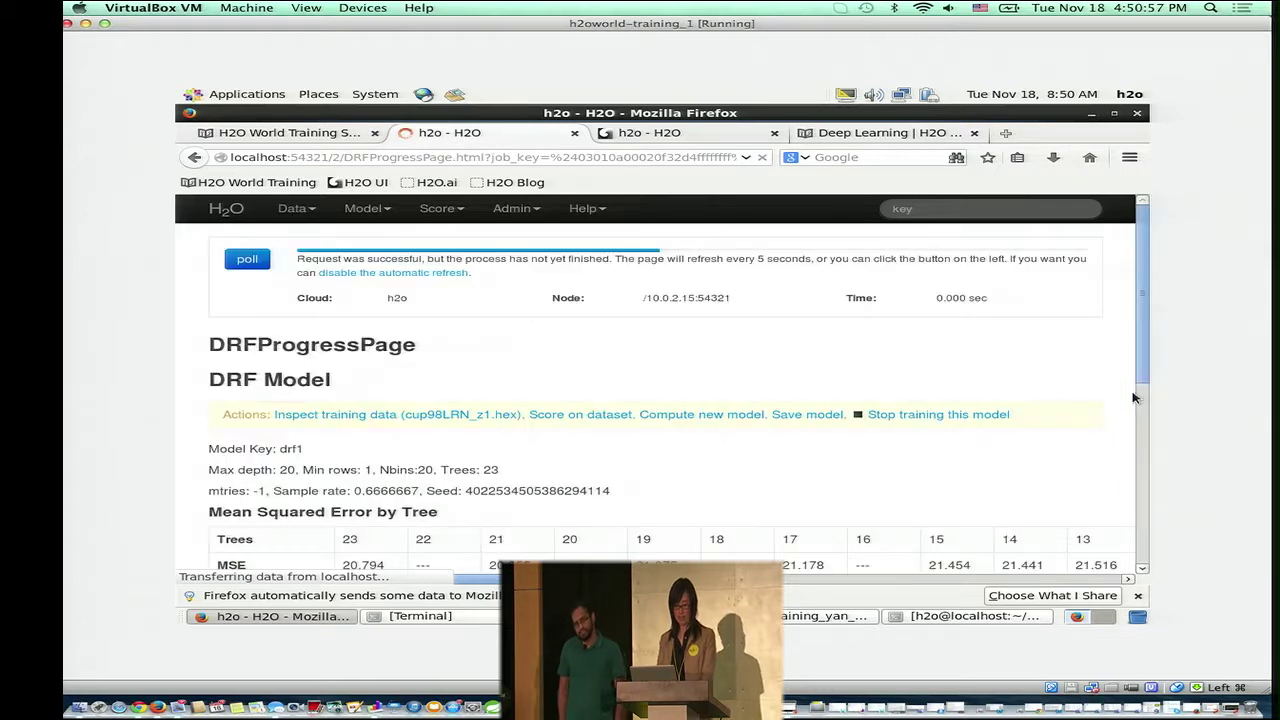
pyautogui.scroll(-1, 1141, 388)
pyautogui.moveTo(1141, 388); pyautogui.dragTo(1122, 497)
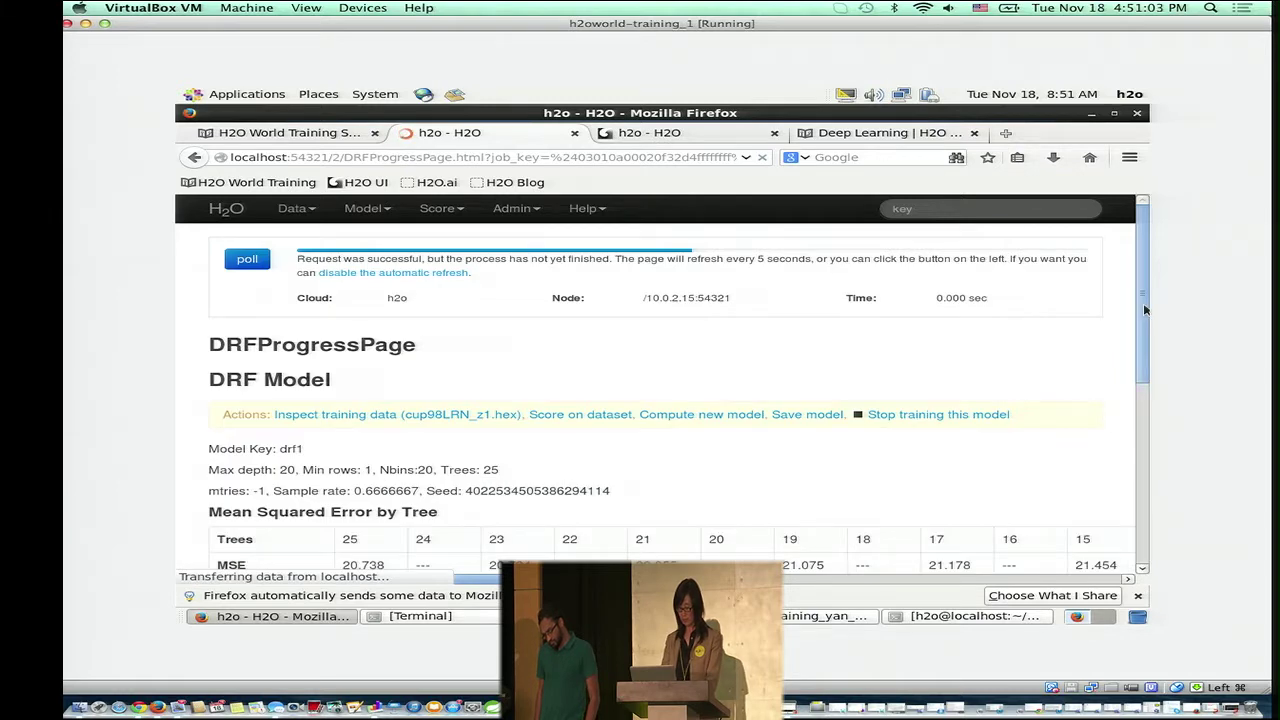
pyautogui.moveTo(1144, 310); pyautogui.dragTo(1138, 371)
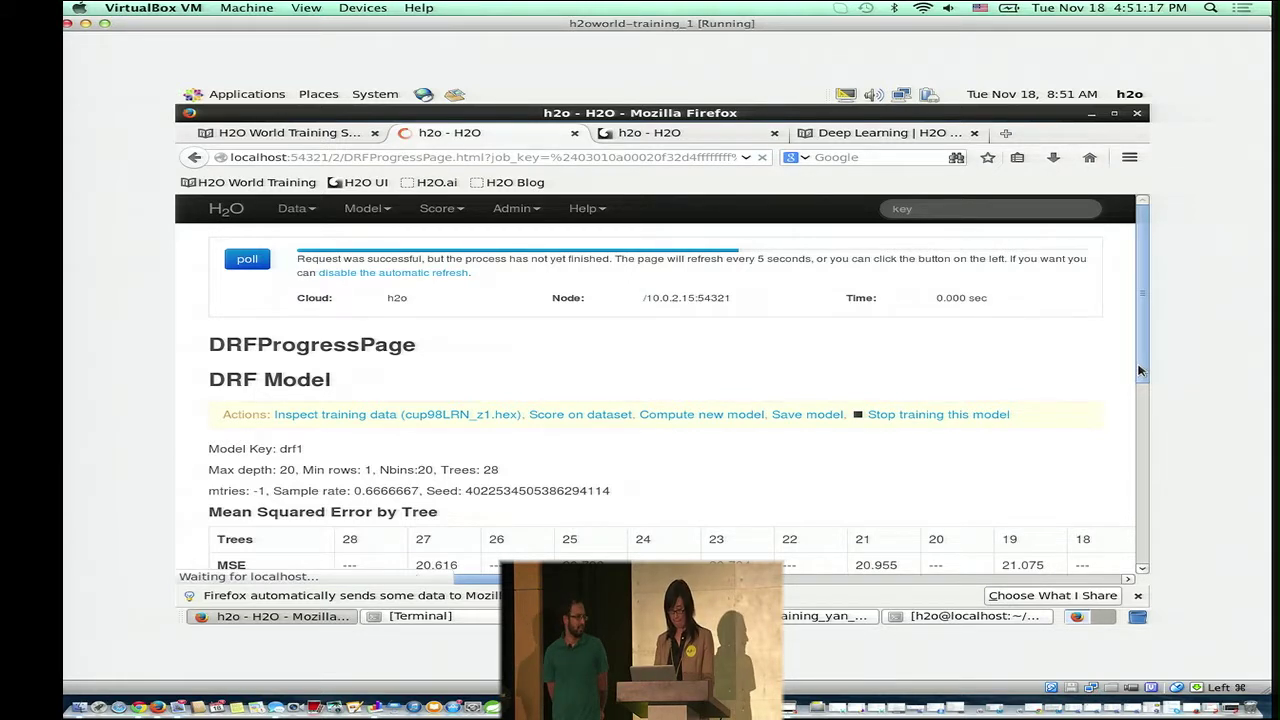
pyautogui.moveTo(1138, 371); pyautogui.dragTo(1138, 381)
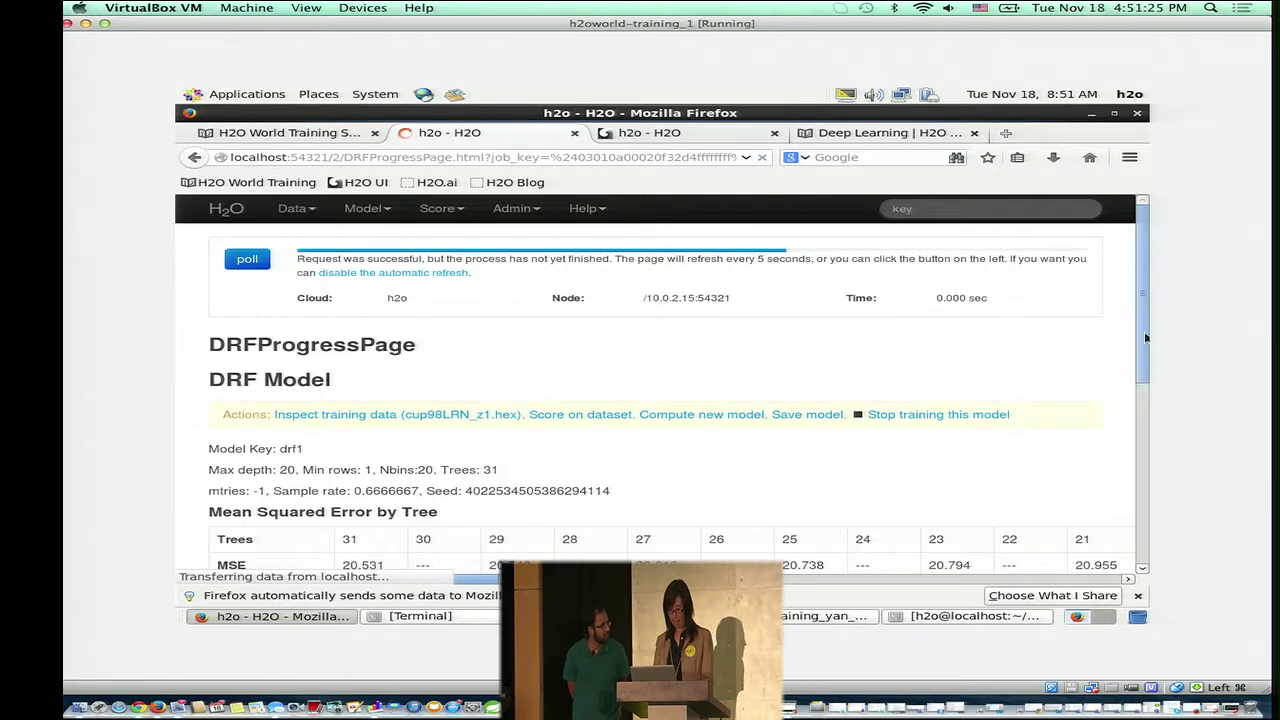
pyautogui.moveTo(1146, 338); pyautogui.dragTo(1146, 352)
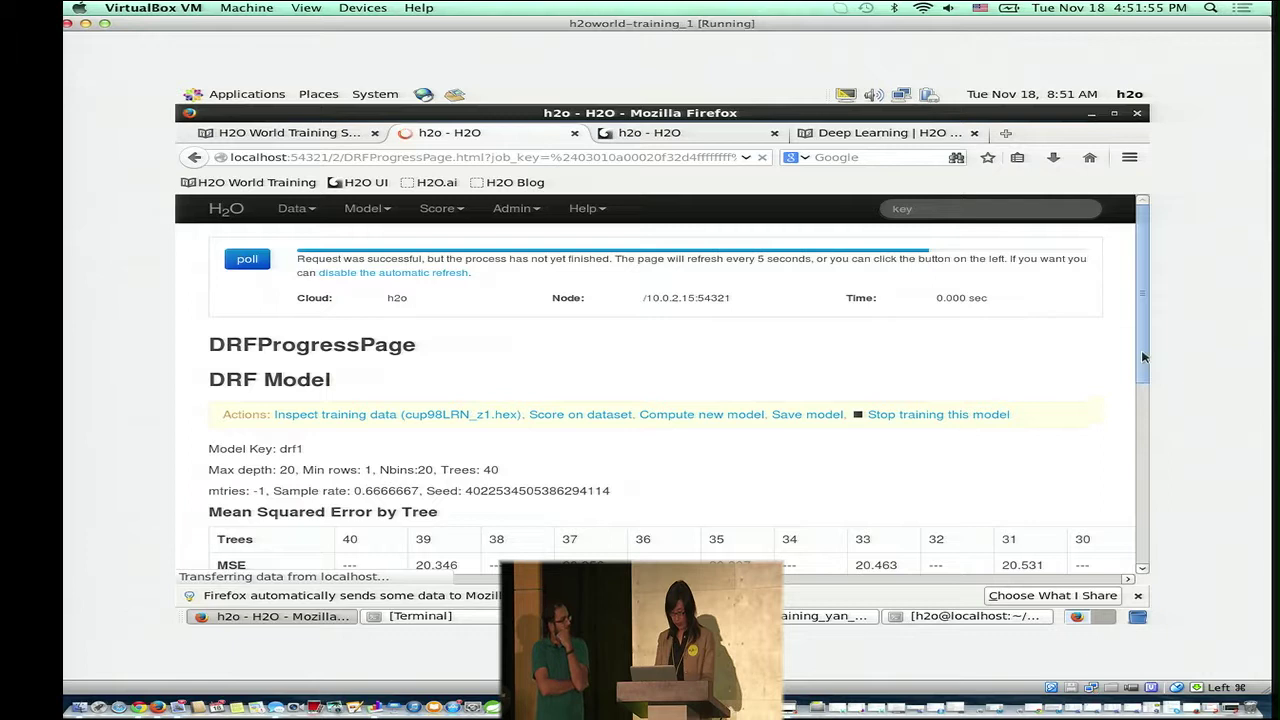
pyautogui.moveTo(1143, 357); pyautogui.dragTo(1131, 455)
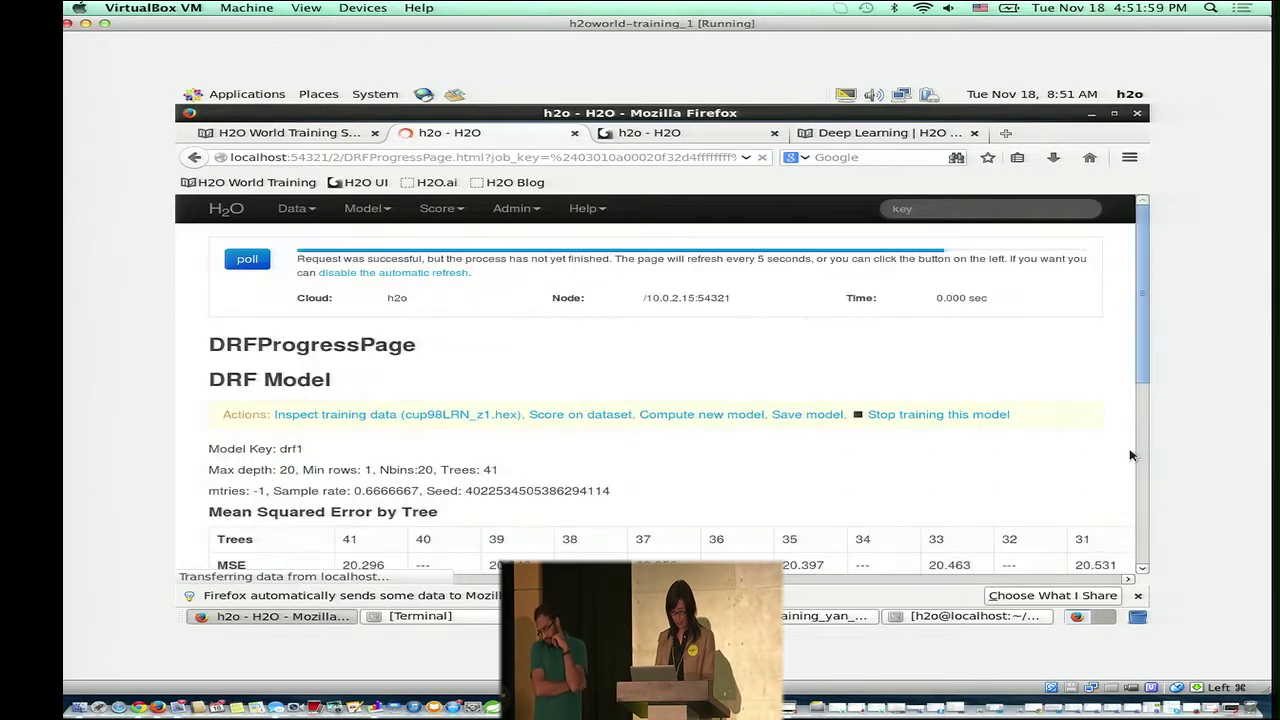
pyautogui.moveTo(1144, 376); pyautogui.dragTo(1119, 534)
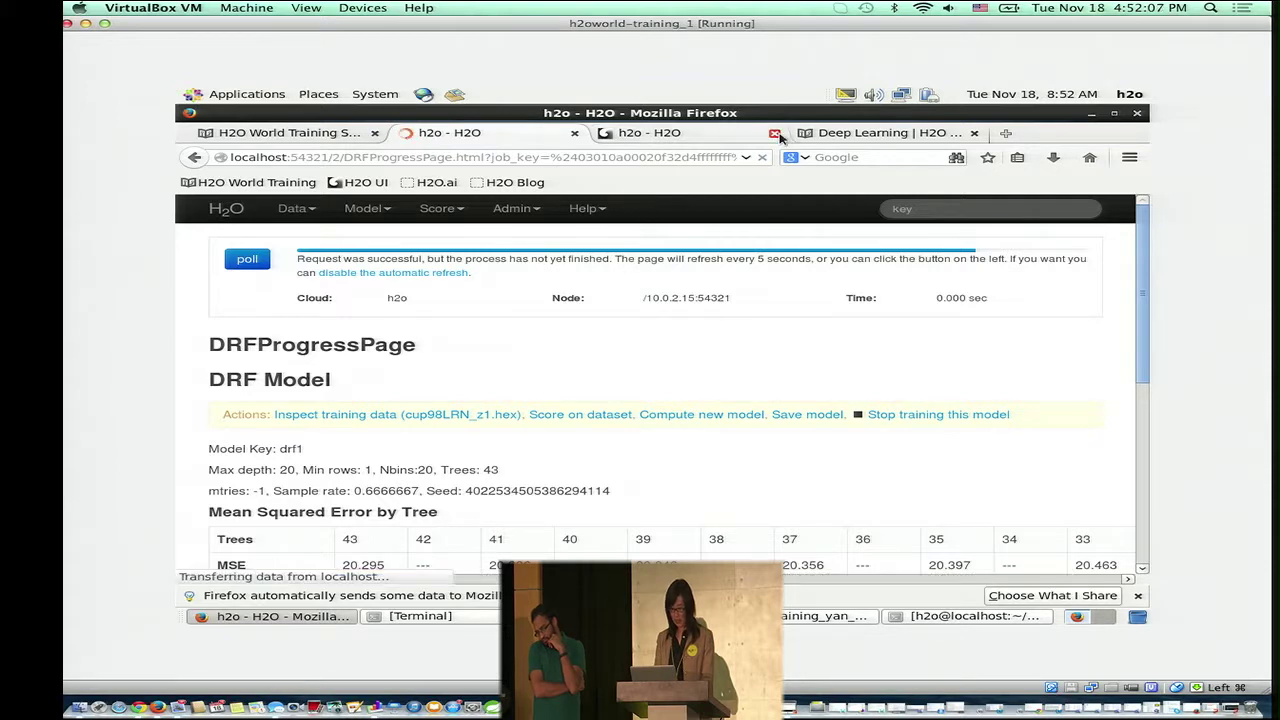
# - Minimize the Firefox window and launch RStudio from the desktop
pyautogui.click(1093, 114)
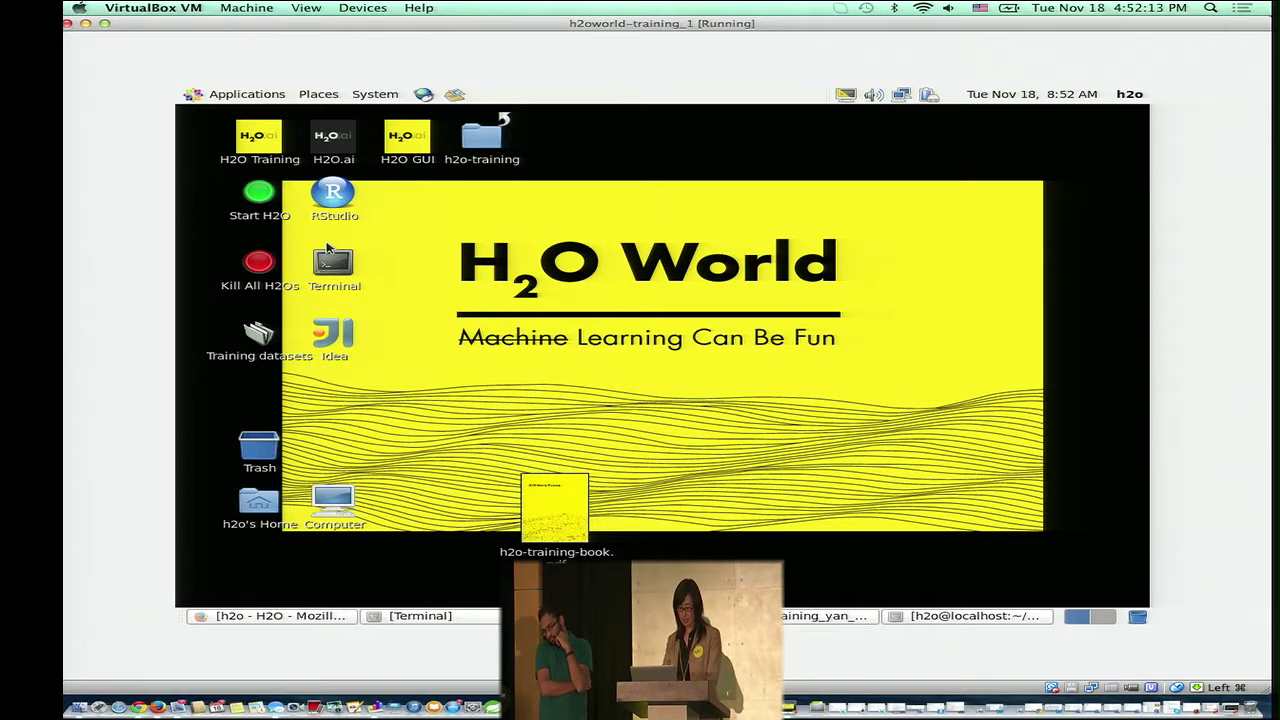
pyautogui.click(335, 194)
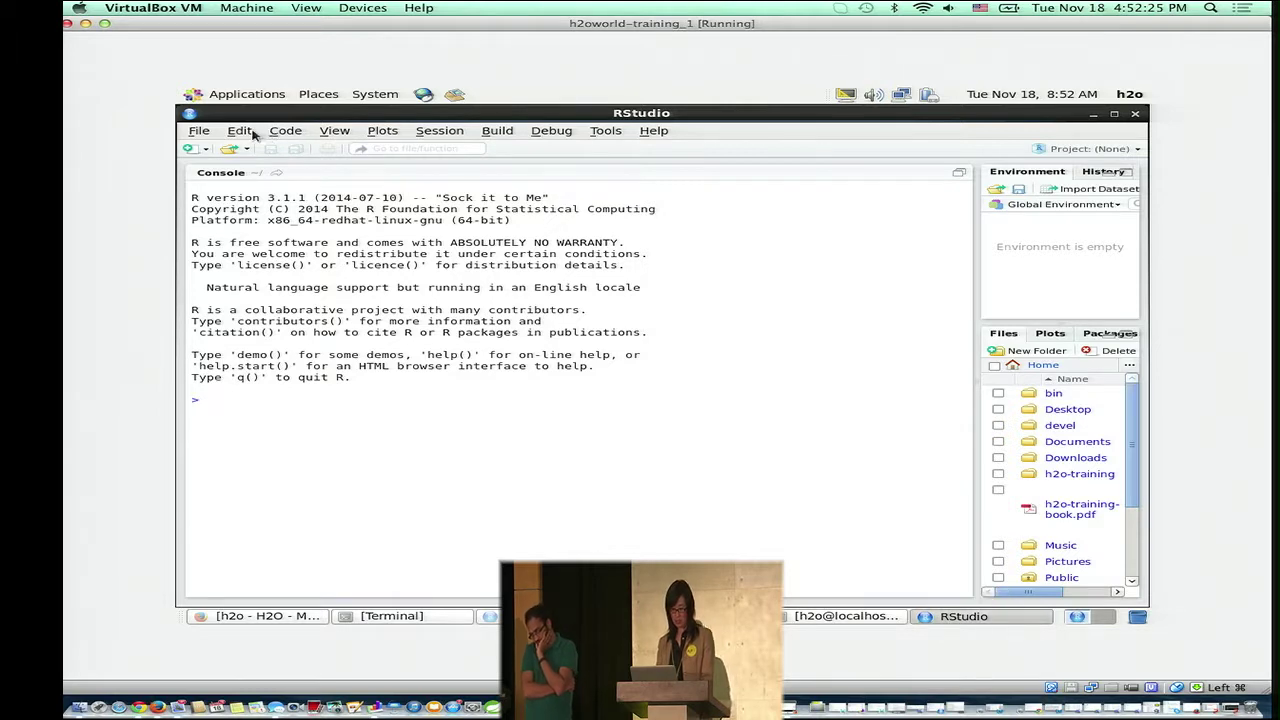
pyautogui.click(200, 132)
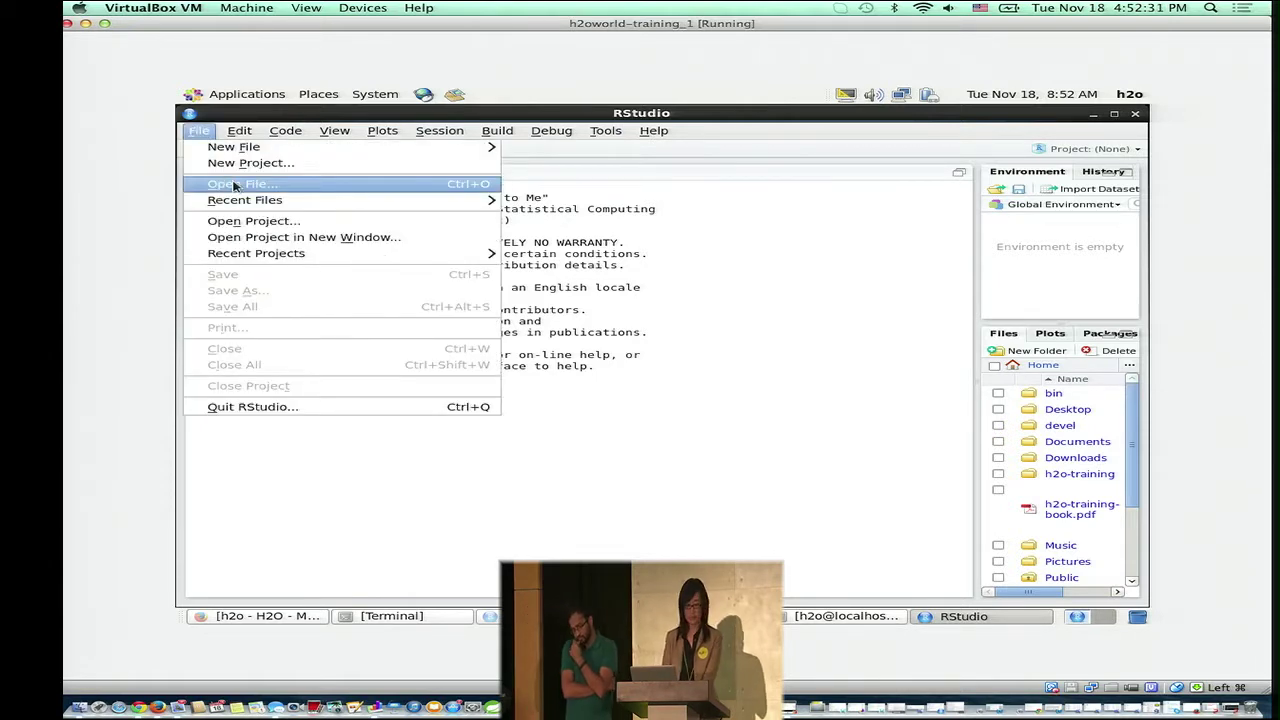
pyautogui.click(240, 163)
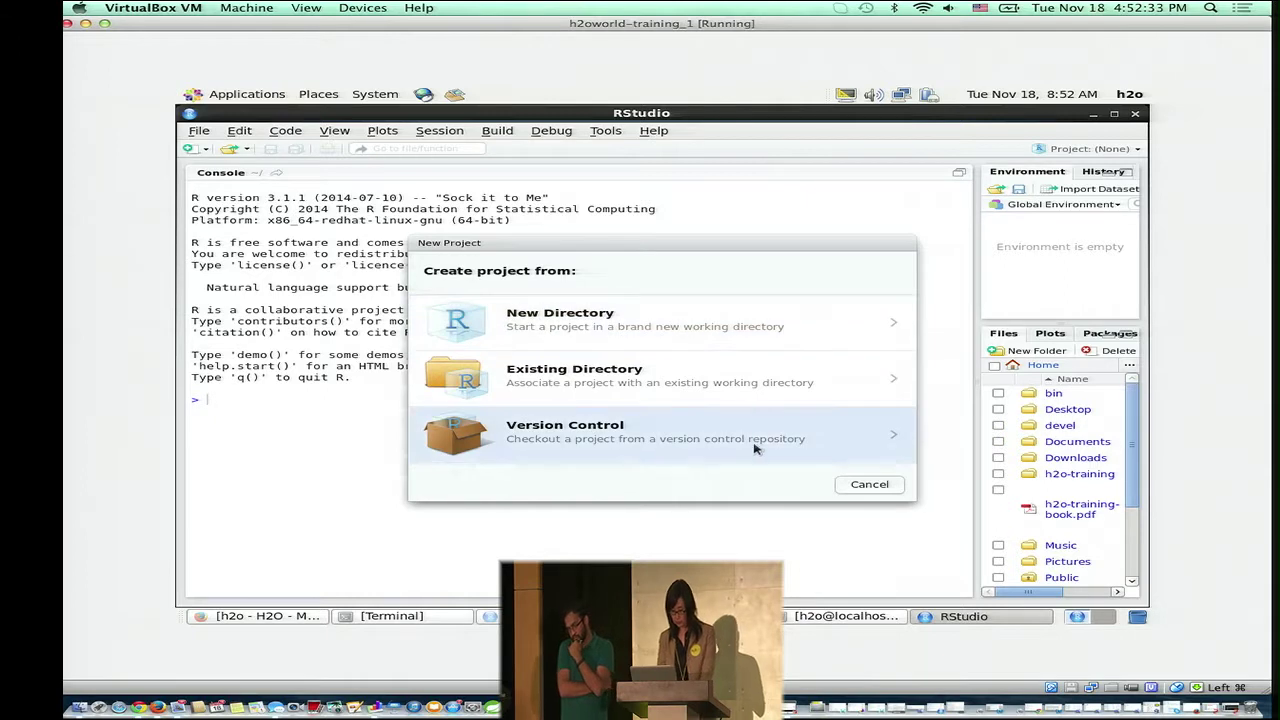
pyautogui.click(869, 484)
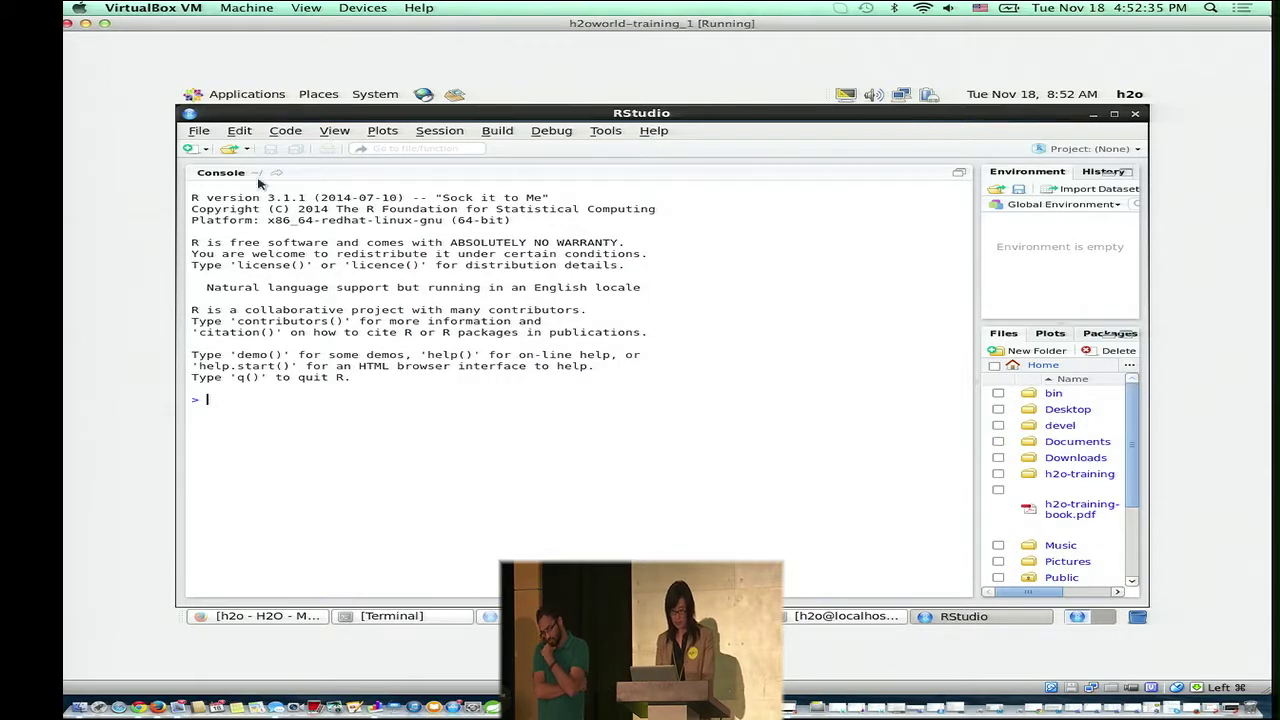
# - Open marketing_usecases.R.md from h2o-training/tutorials/marketing_usecases and read through the KDDCup98 script down to the profit evaluation section
pyautogui.click(200, 133)
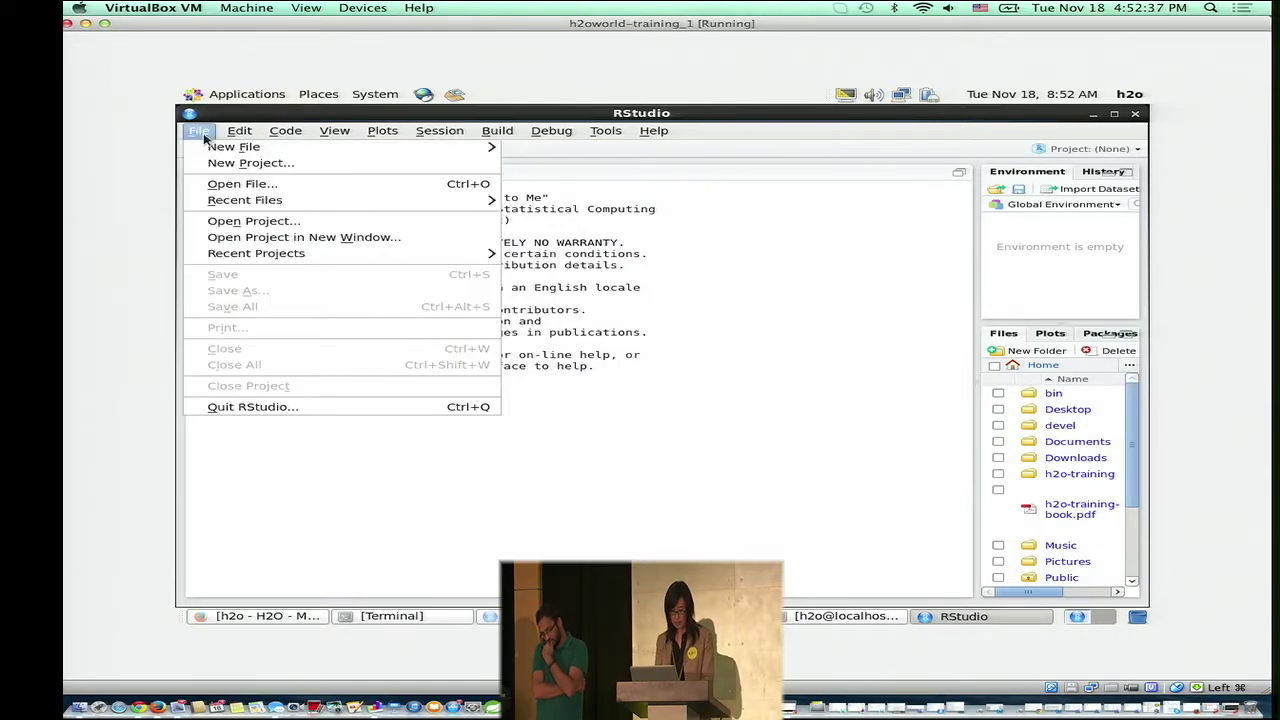
pyautogui.click(228, 185)
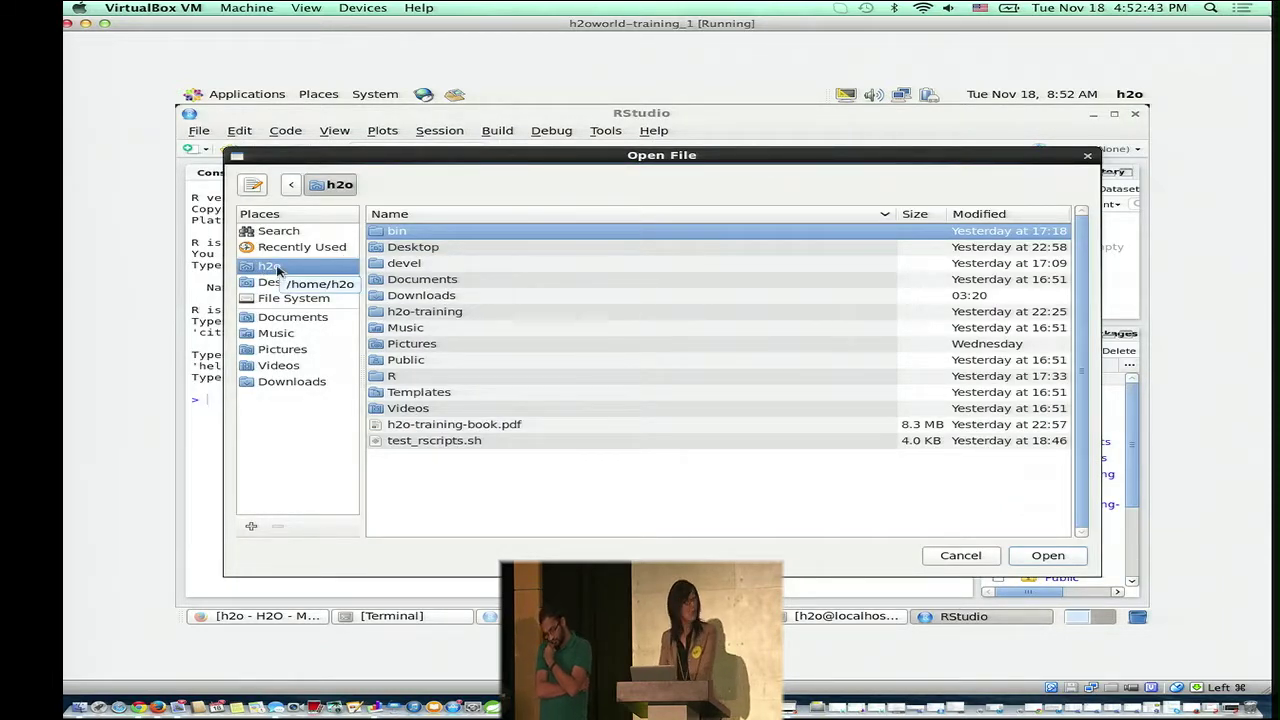
pyautogui.click(420, 316)
pyautogui.doubleClick(420, 316)
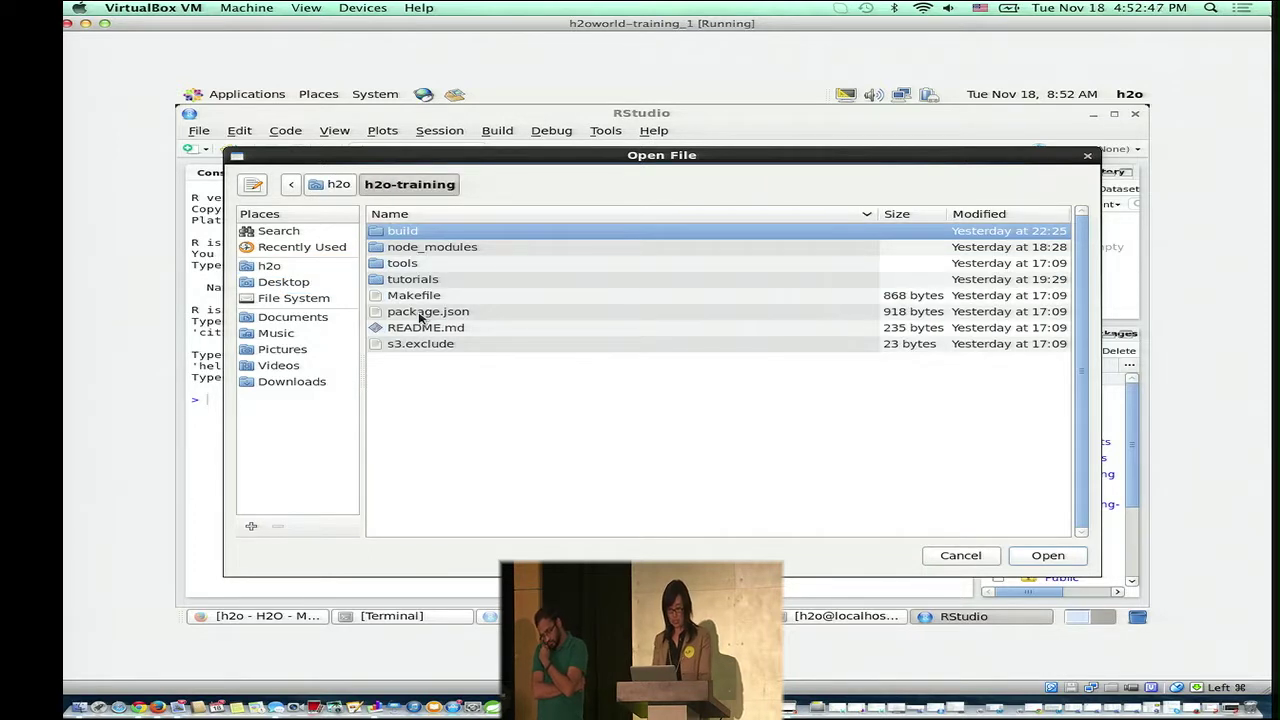
pyautogui.doubleClick(434, 284)
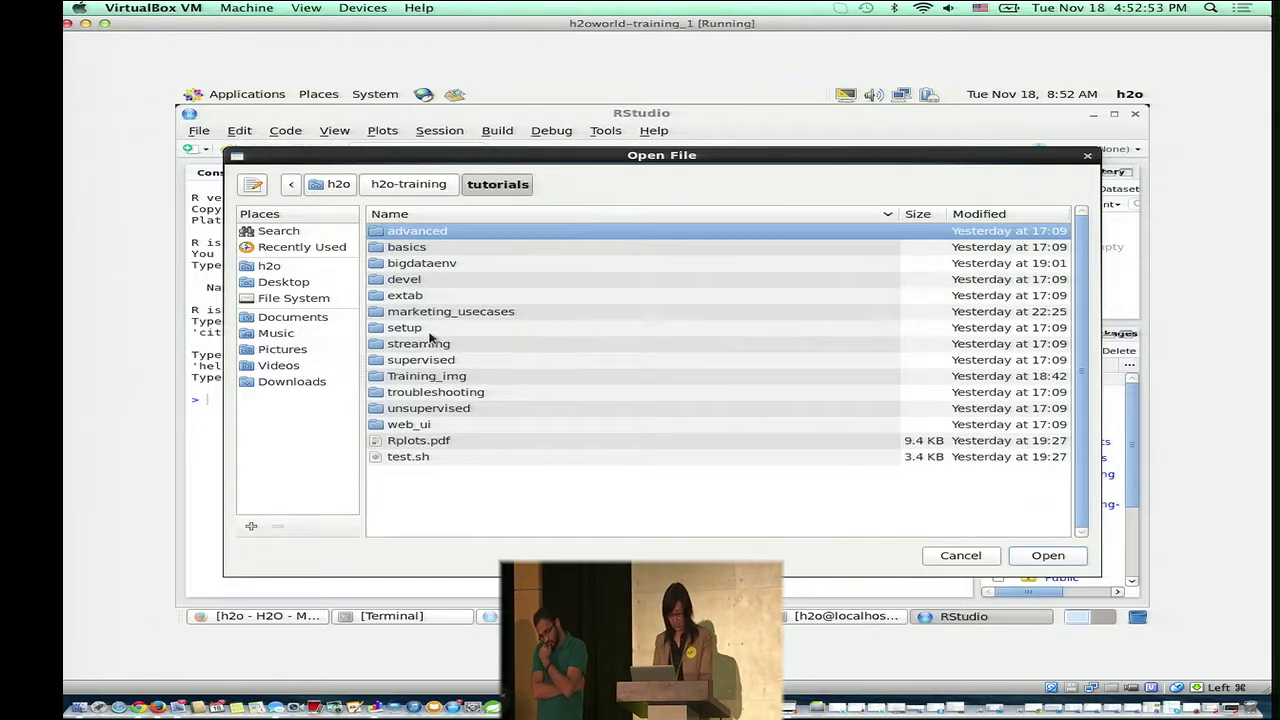
pyautogui.doubleClick(455, 313)
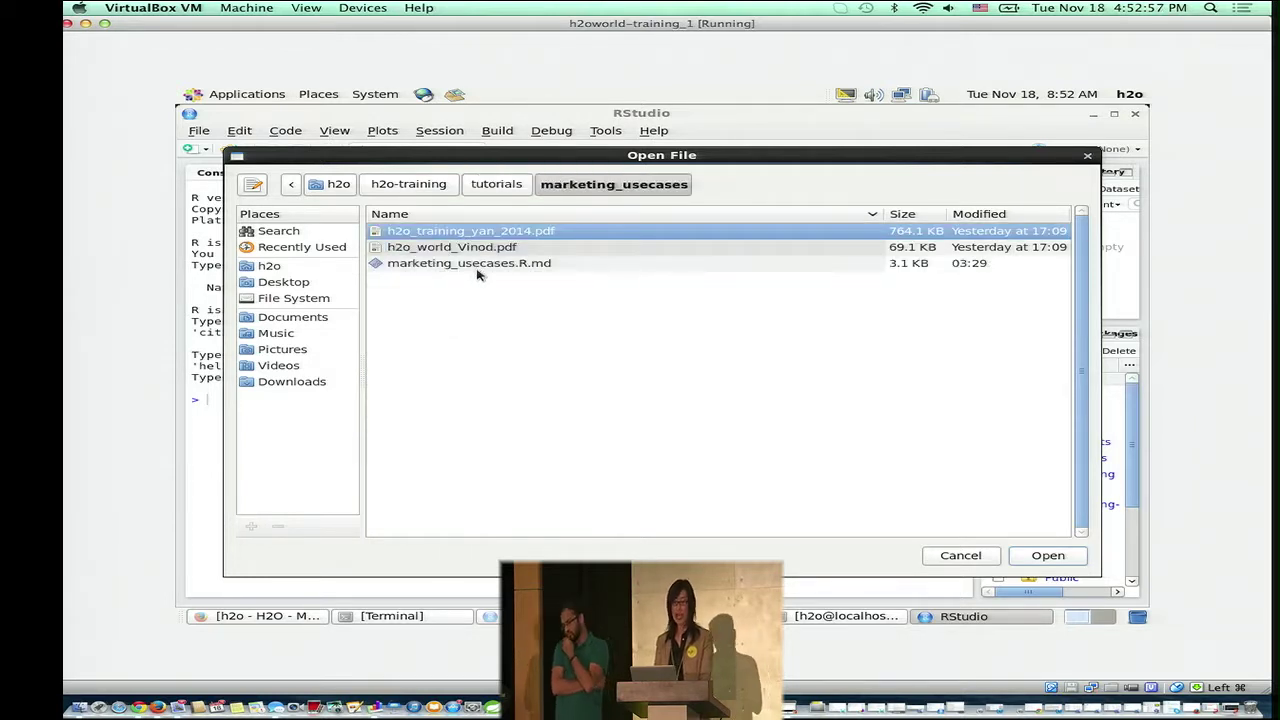
pyautogui.click(471, 264)
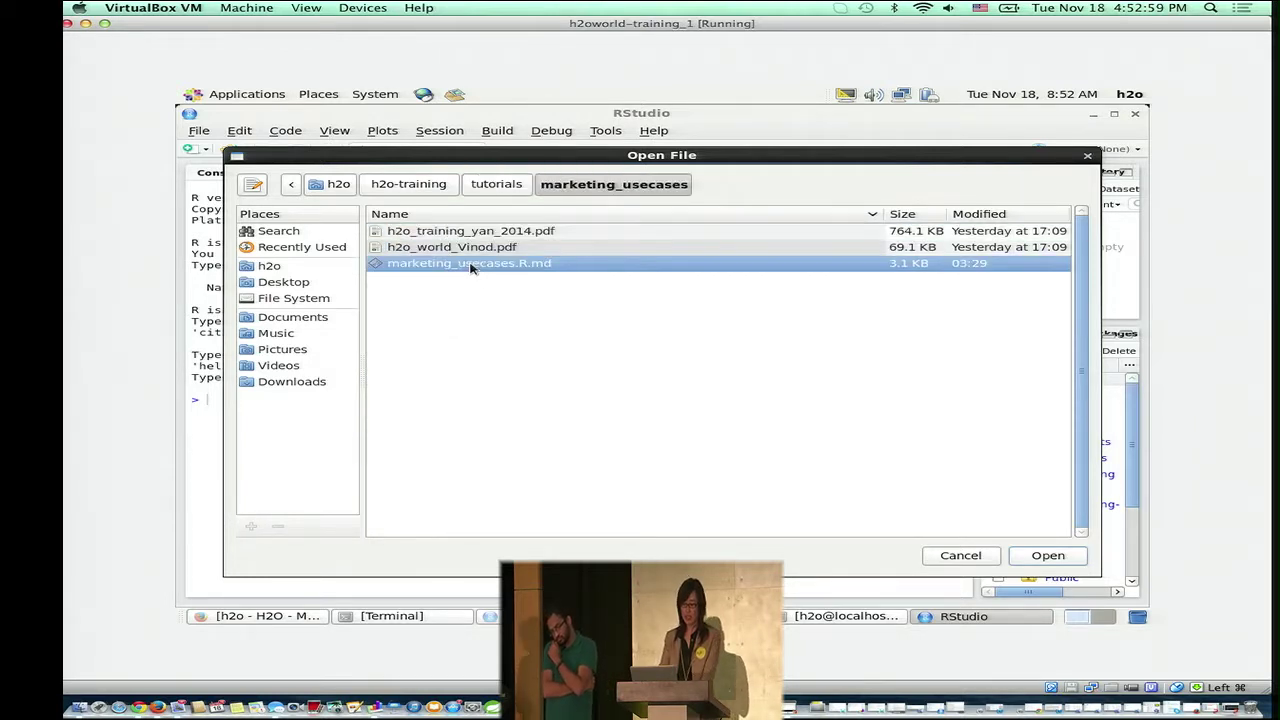
pyautogui.click(1048, 556)
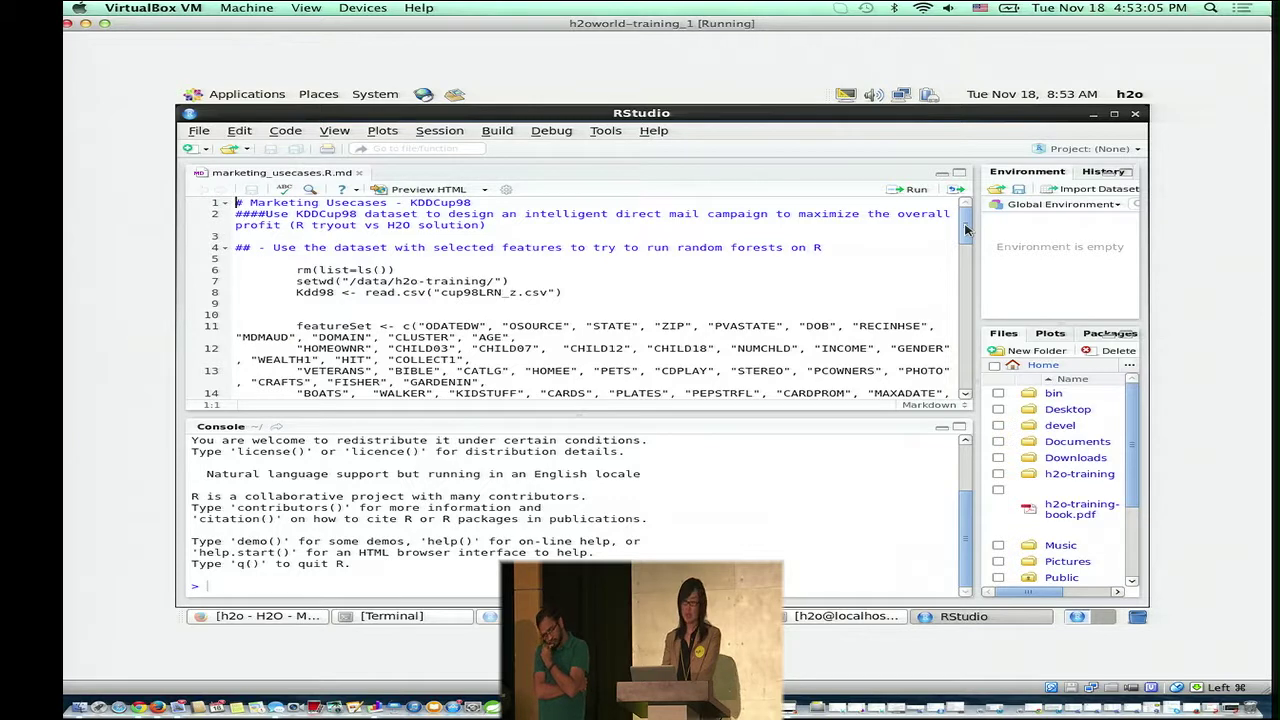
pyautogui.moveTo(966, 230); pyautogui.dragTo(961, 252)
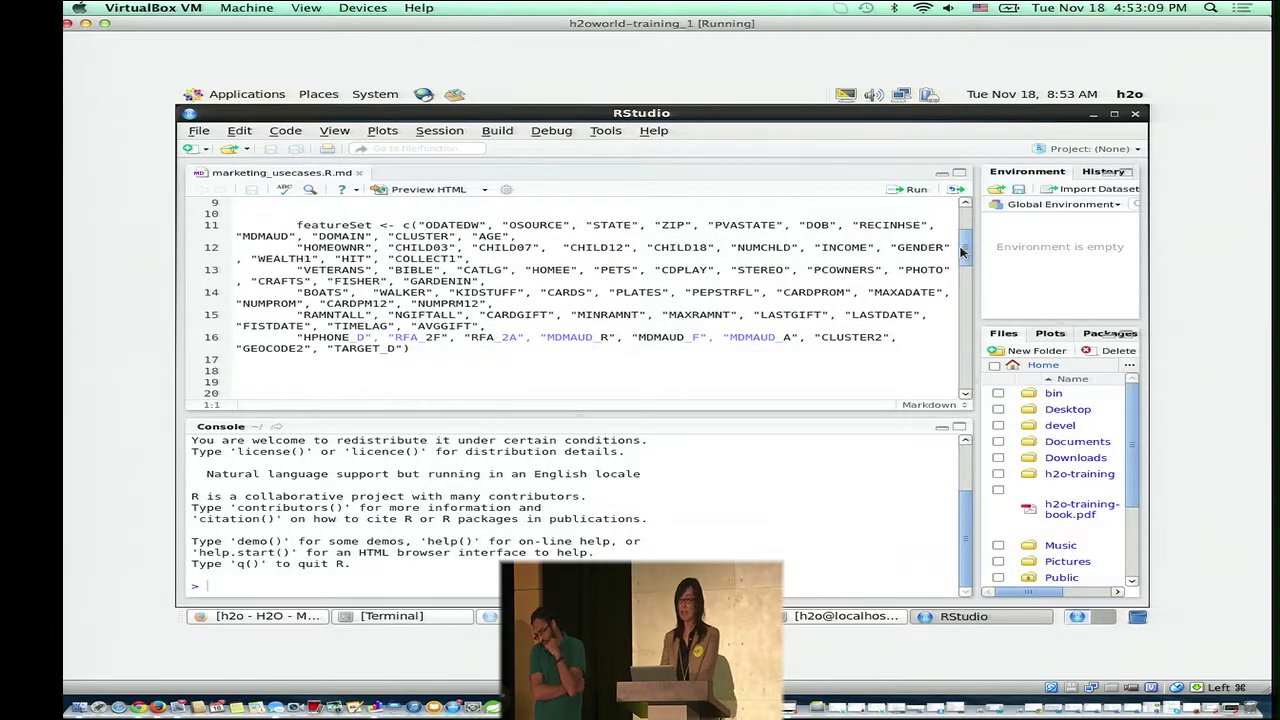
pyautogui.moveTo(961, 252); pyautogui.dragTo(945, 313)
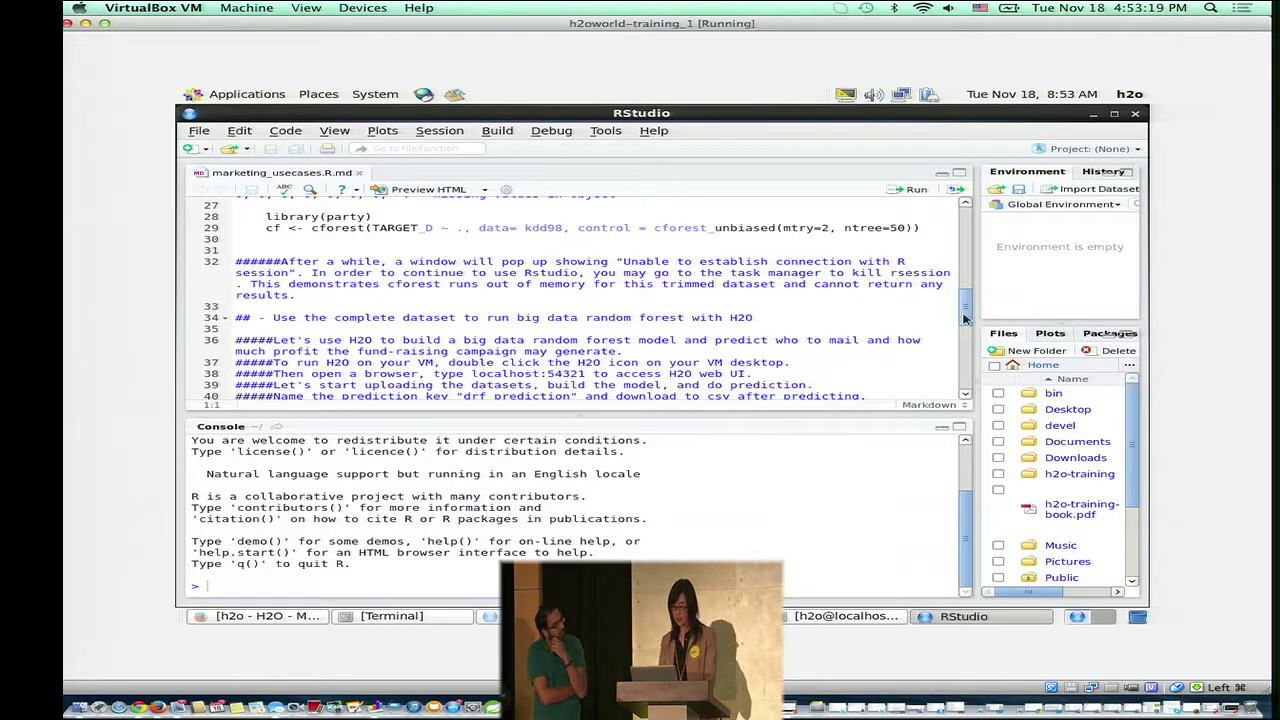
pyautogui.moveTo(965, 318); pyautogui.dragTo(962, 360)
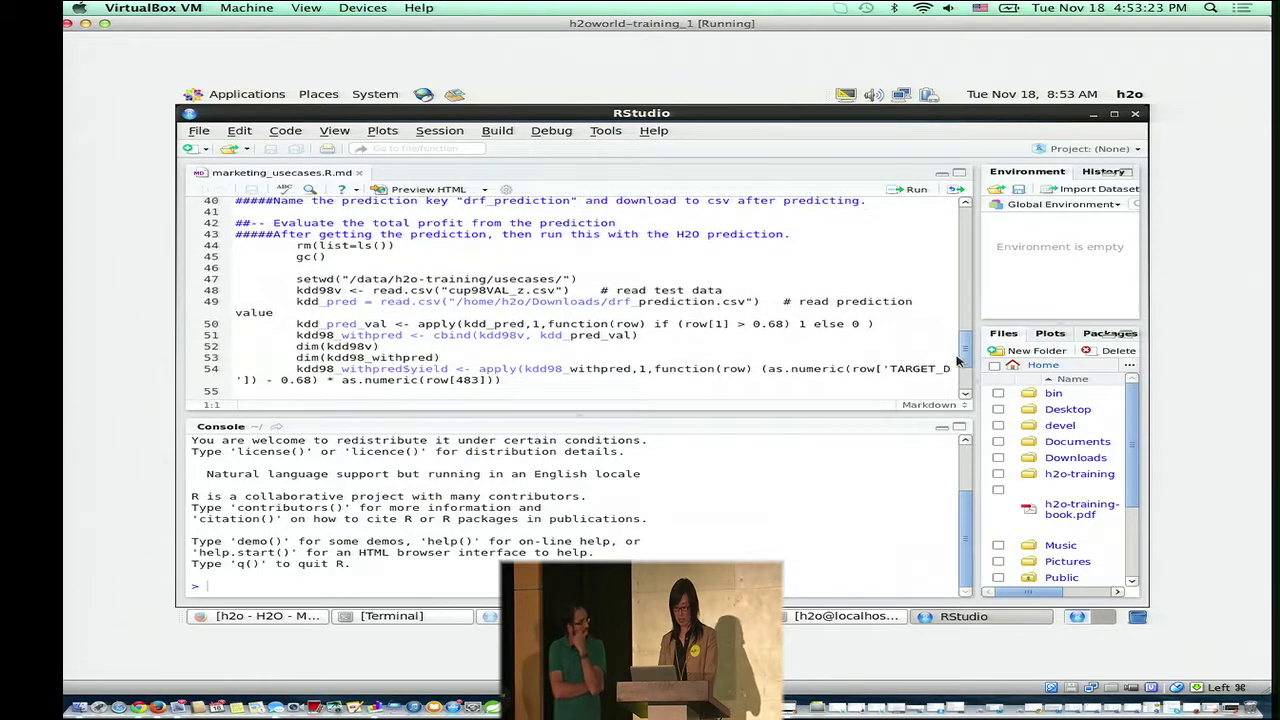
# - Minimize RStudio, switch to H2O in Firefox, then upload and parse cup98VAL_z.csv from the usecases folder
pyautogui.click(1094, 115)
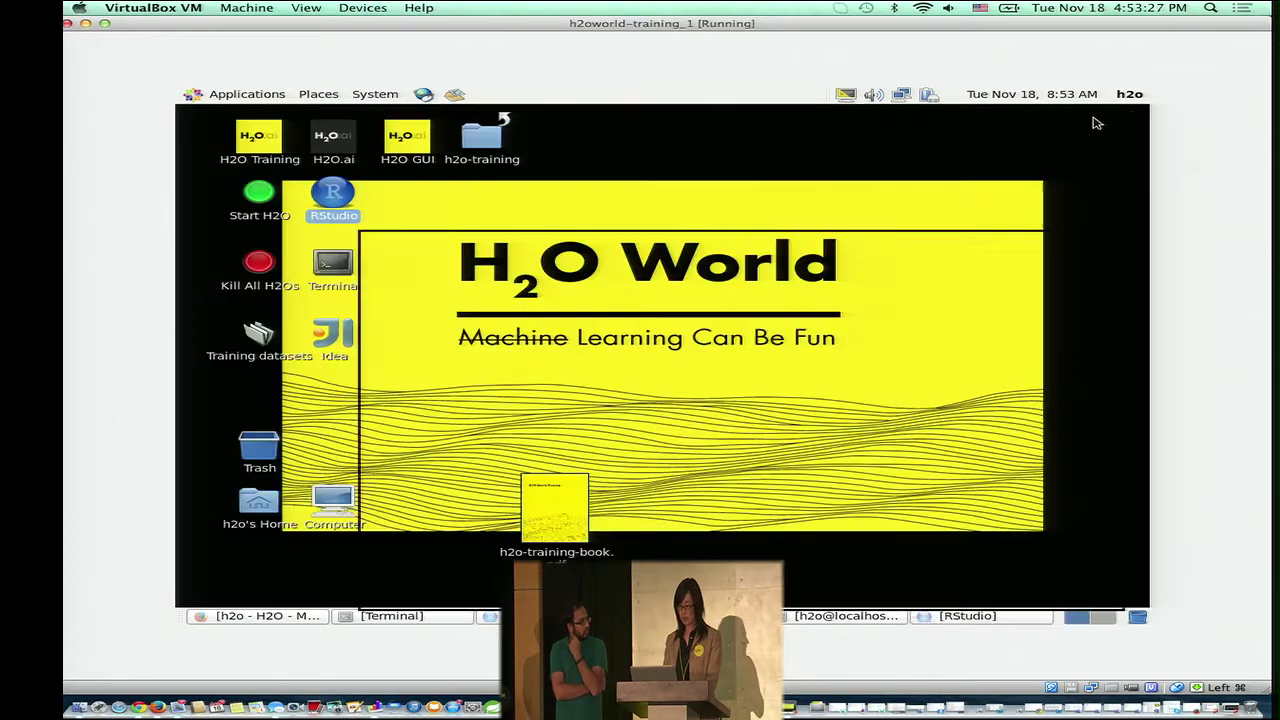
pyautogui.click(265, 617)
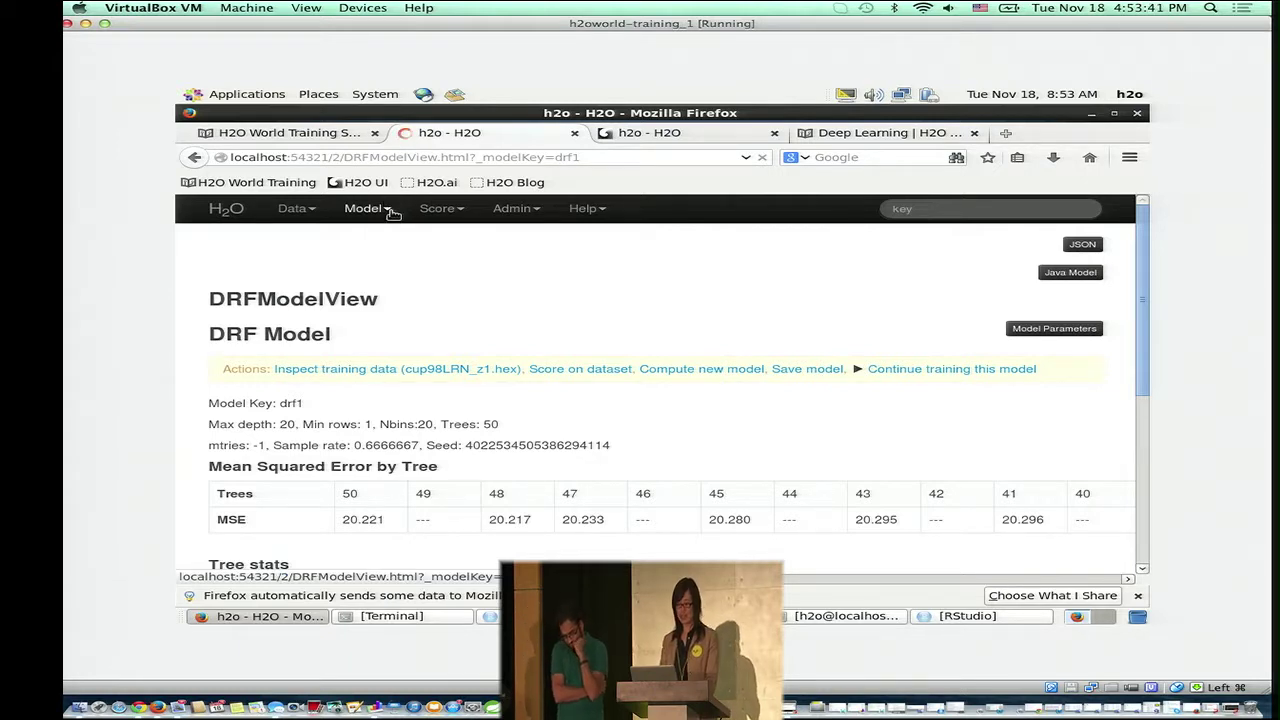
pyautogui.click(312, 214)
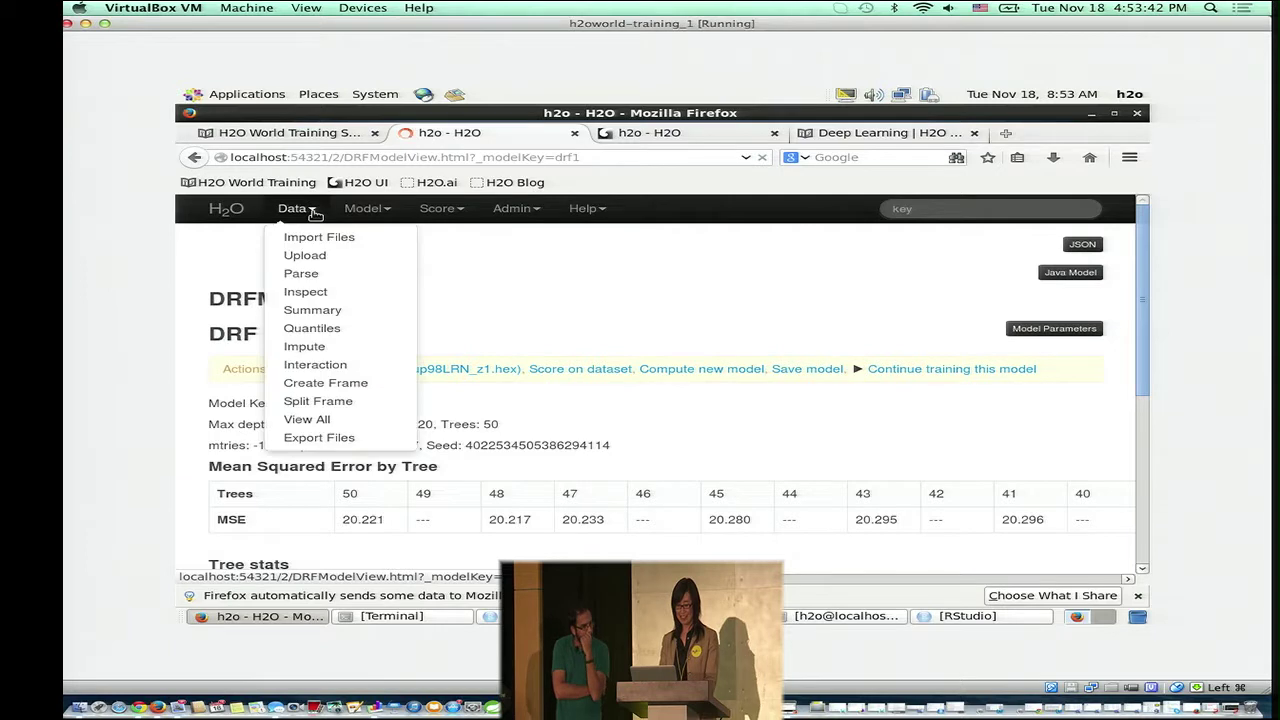
pyautogui.click(316, 257)
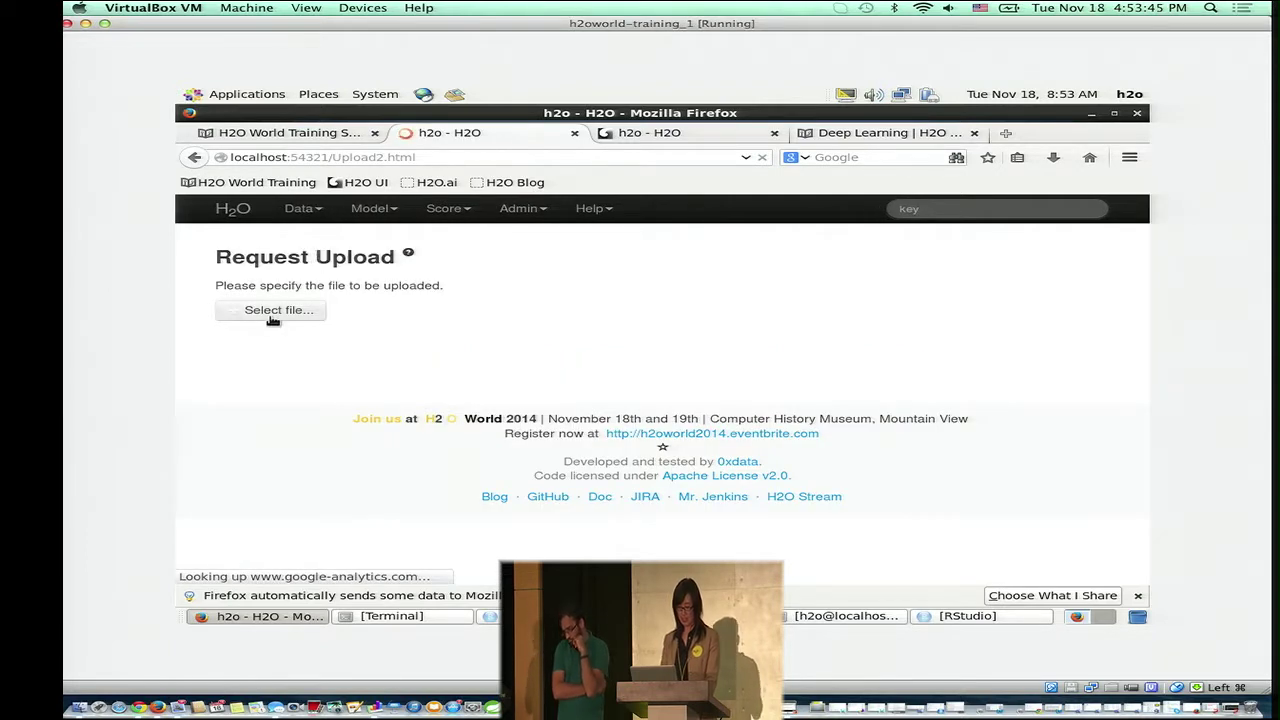
pyautogui.click(272, 312)
pyautogui.click(480, 262)
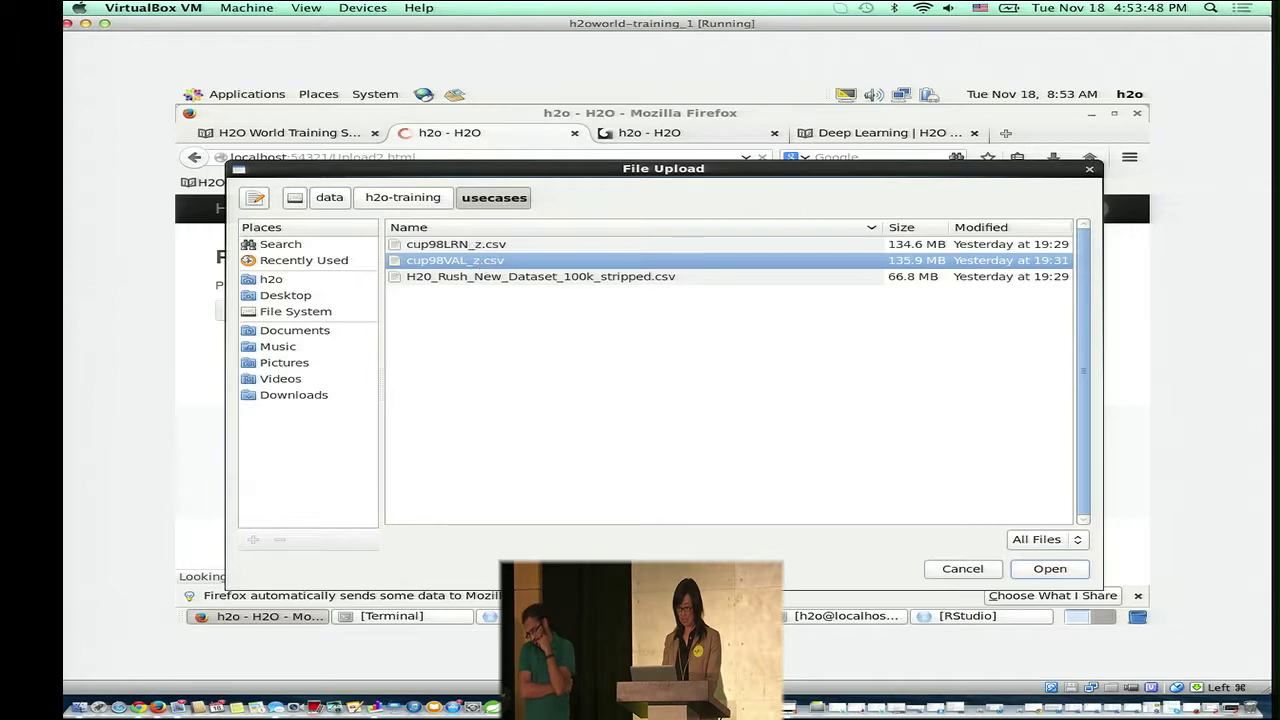
pyautogui.click(1047, 569)
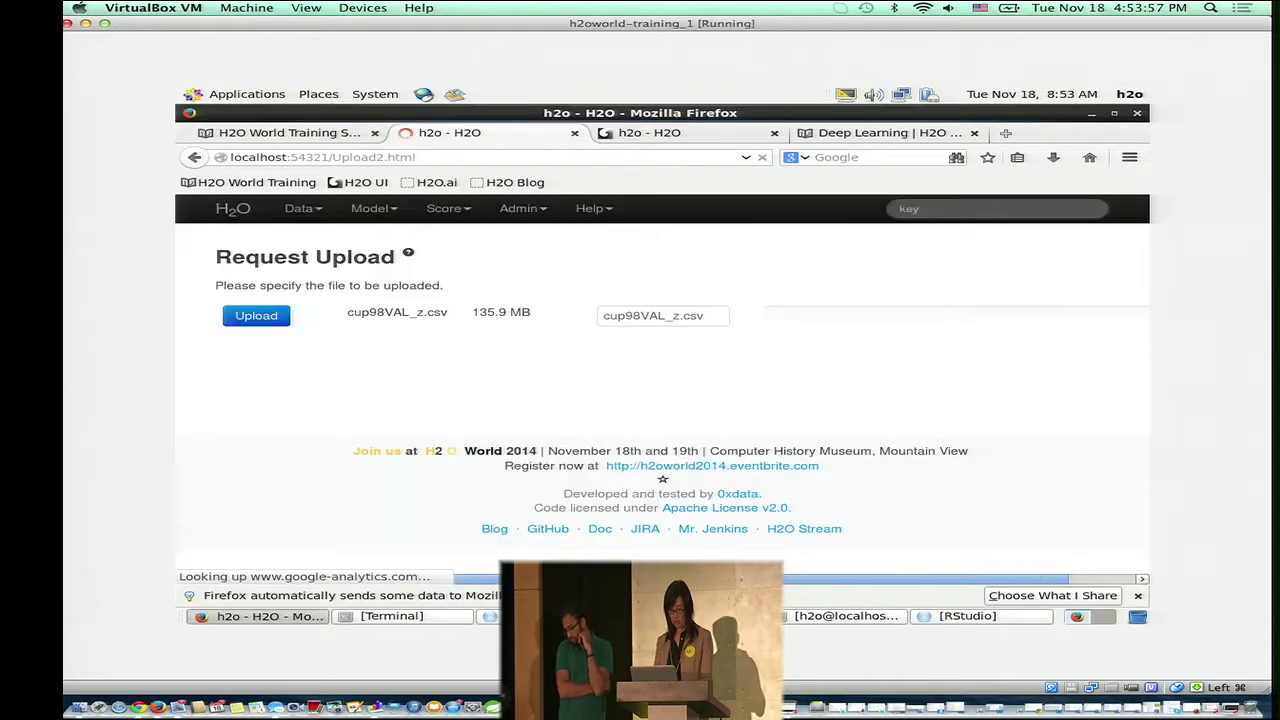
pyautogui.click(256, 316)
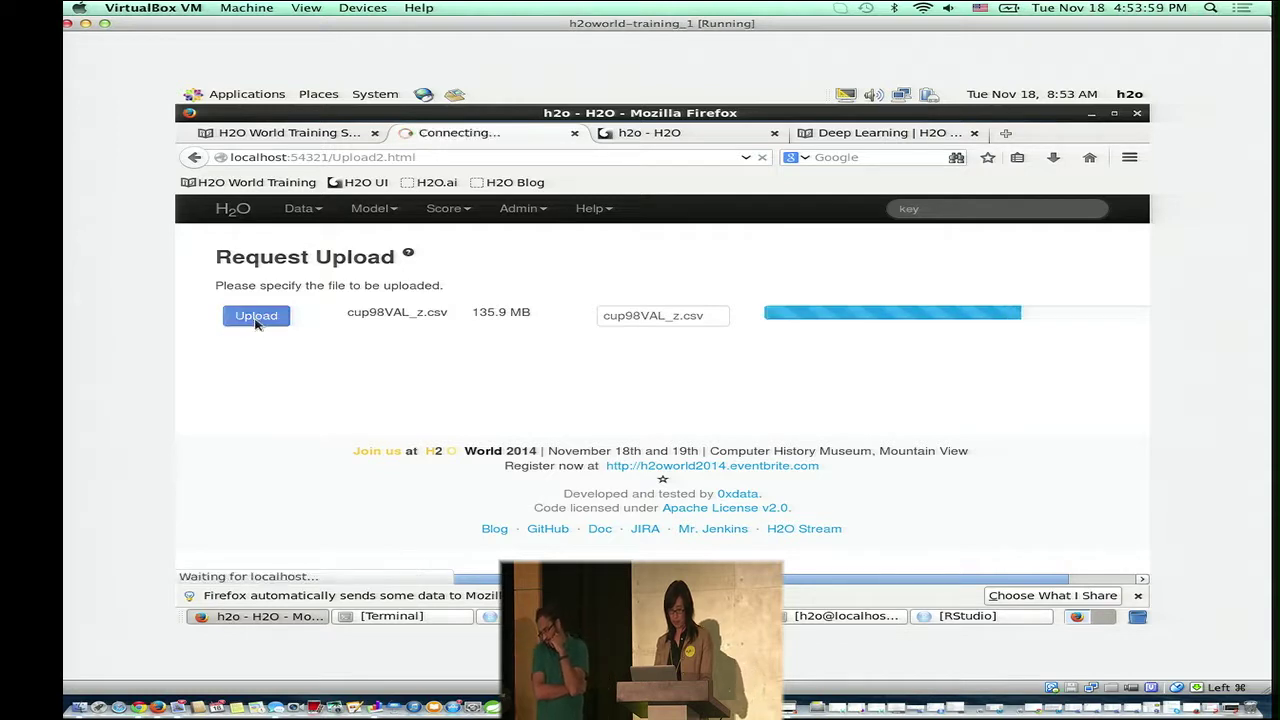
pyautogui.click(409, 295)
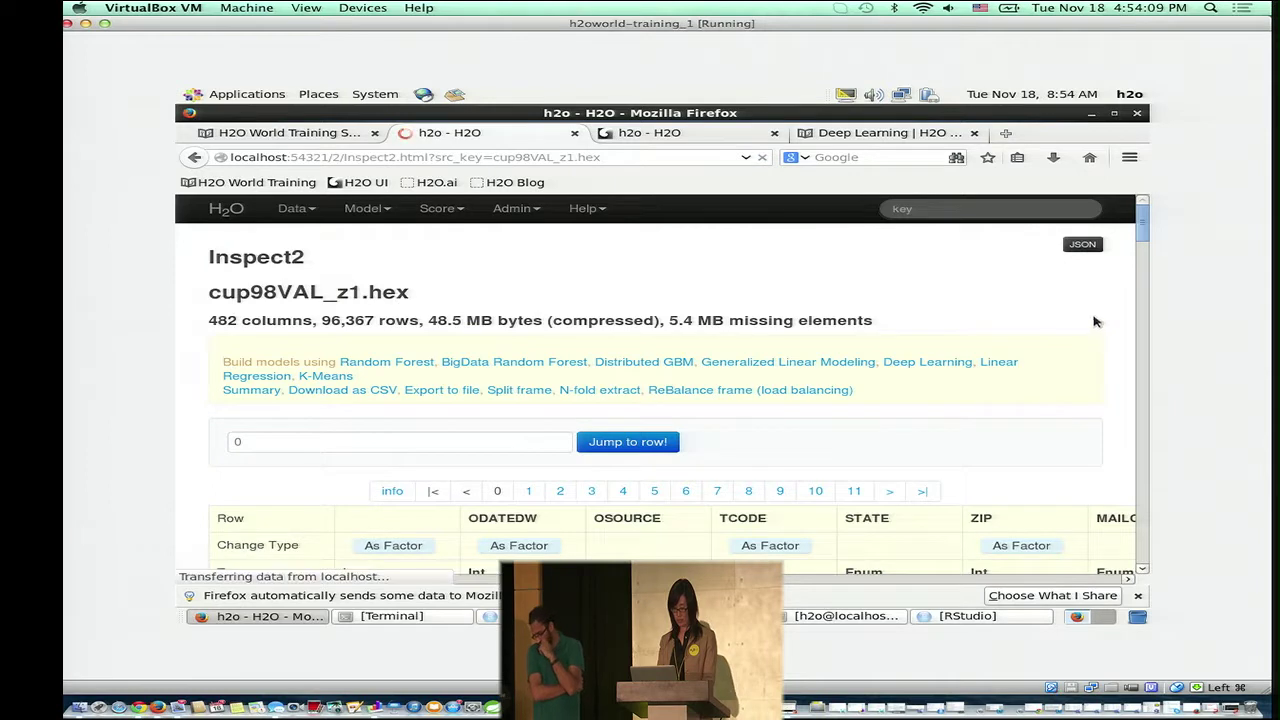
# - Convert the ODATEDW, TCODE and ZIP columns of cup98VAL_z1.hex to factors
pyautogui.moveTo(1141, 238); pyautogui.dragTo(1135, 265)
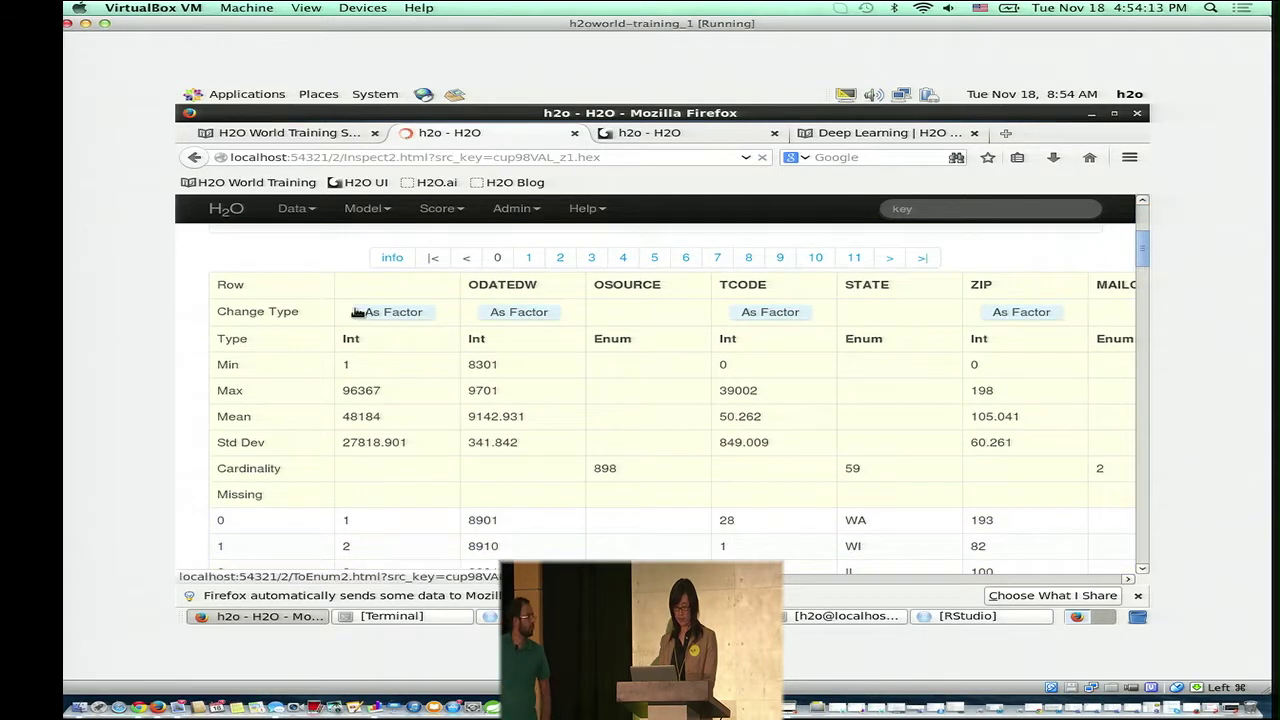
pyautogui.click(519, 313)
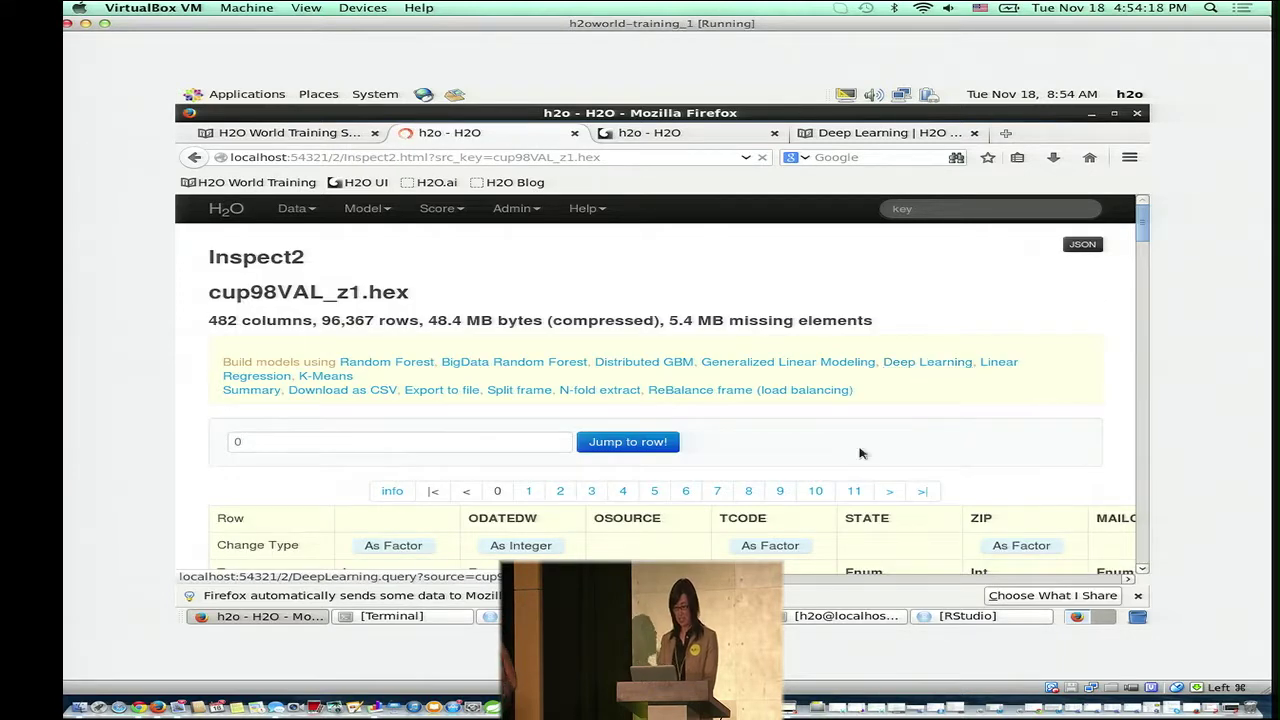
pyautogui.click(762, 546)
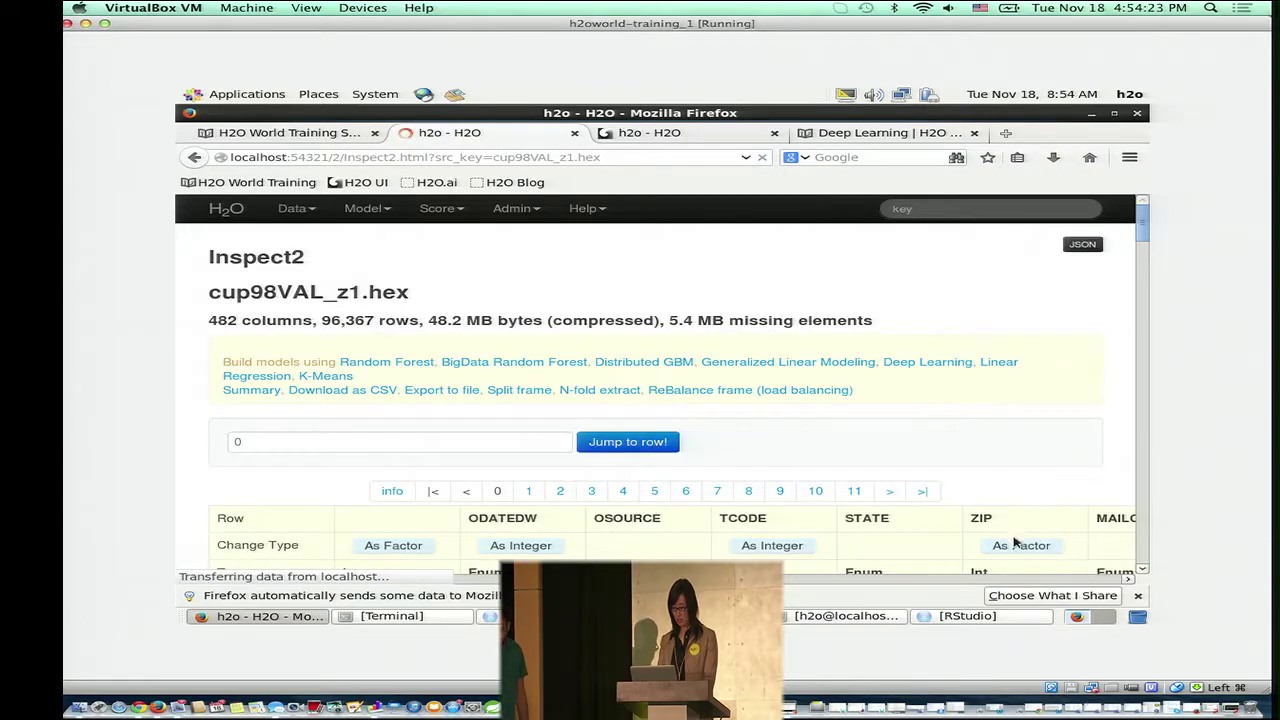
pyautogui.click(1016, 546)
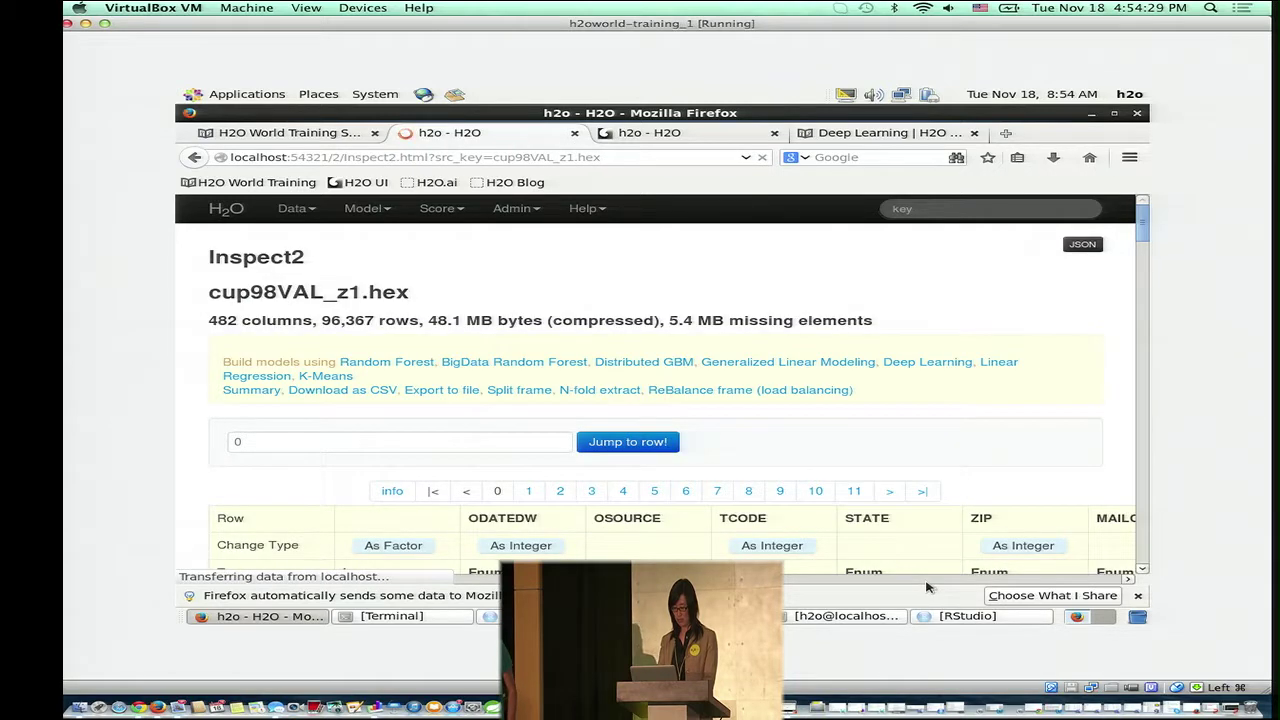
# - Convert the DOB and NOEXCH columns of cup98VAL_z1.hex to factors
pyautogui.hscroll(10, 927, 580)
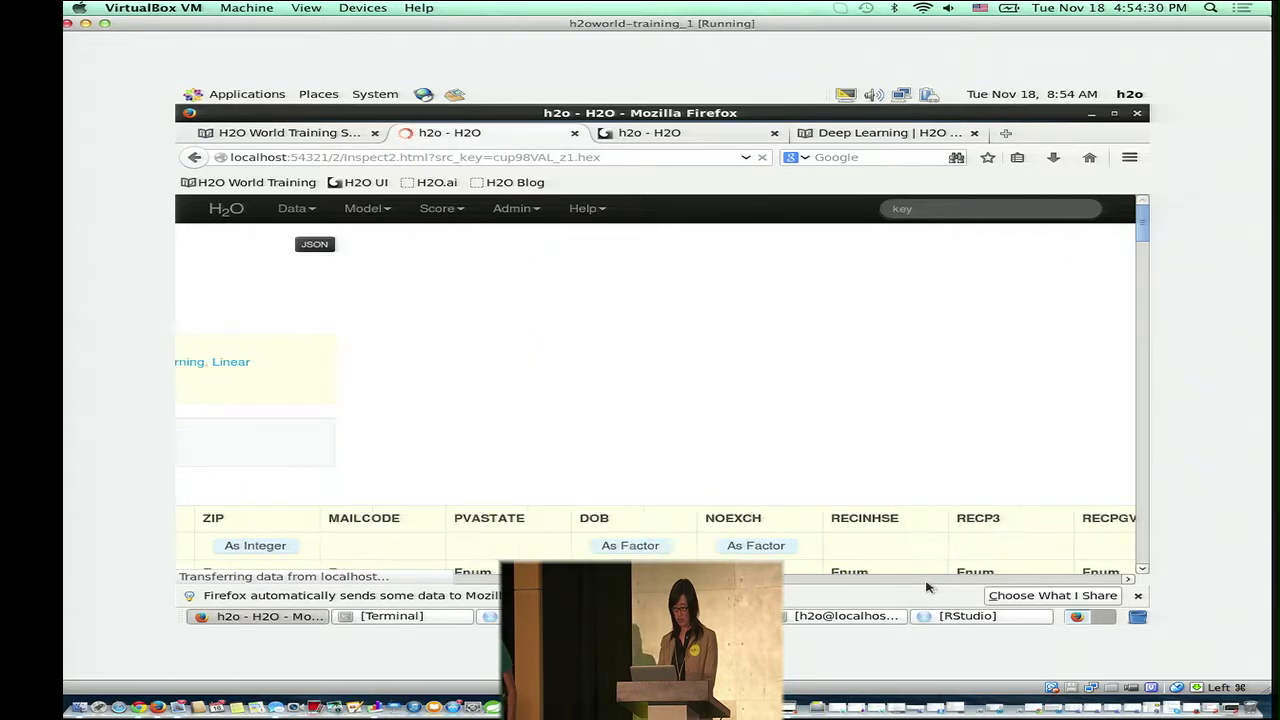
pyautogui.click(658, 546)
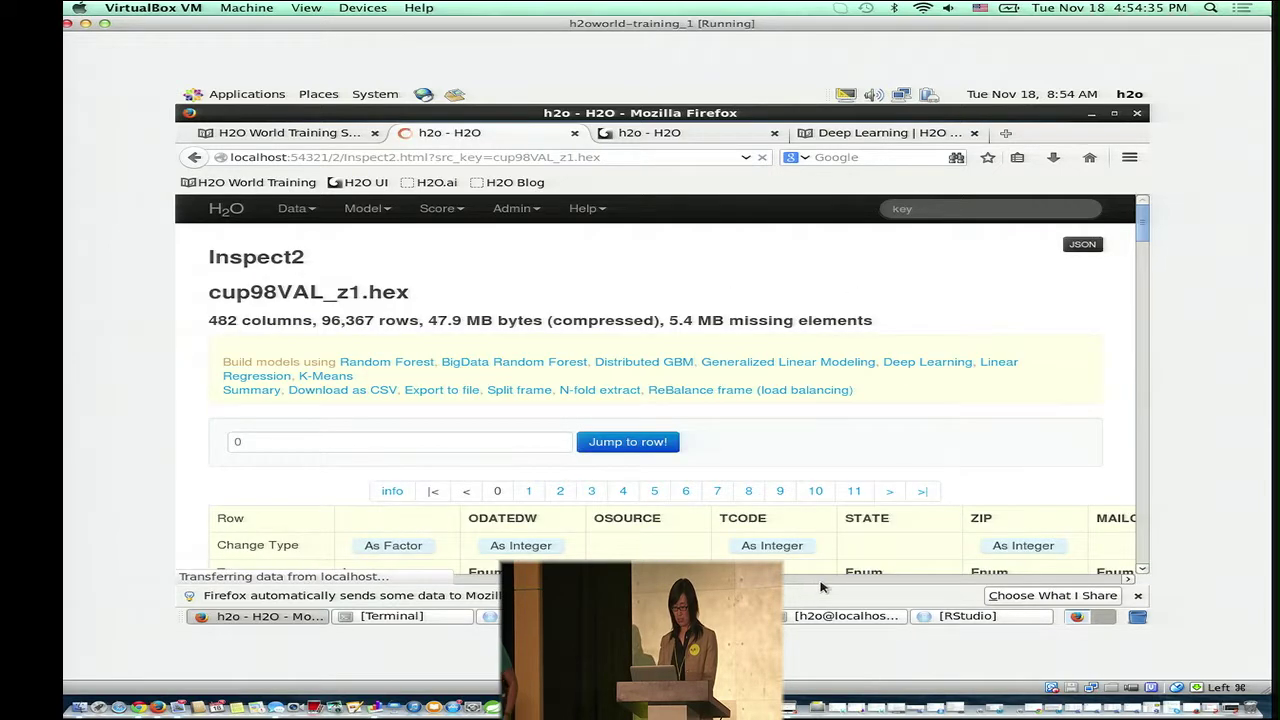
pyautogui.hscroll(10, 808, 585)
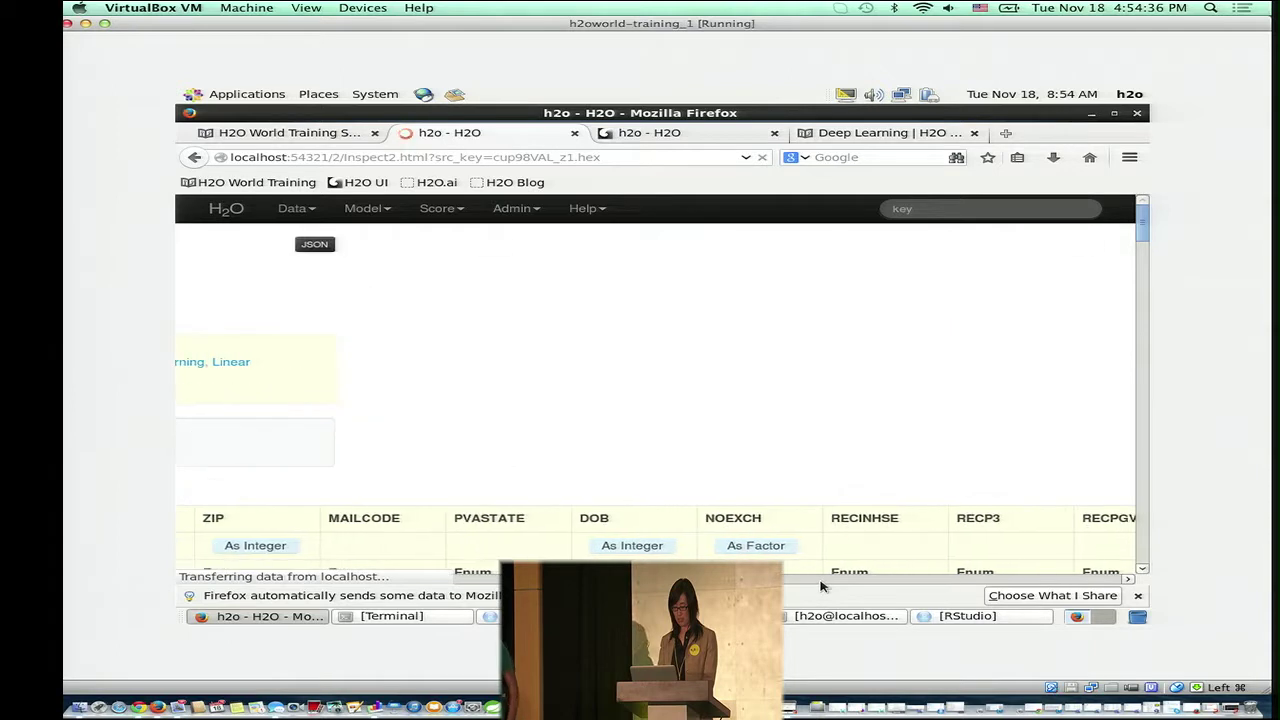
pyautogui.click(757, 545)
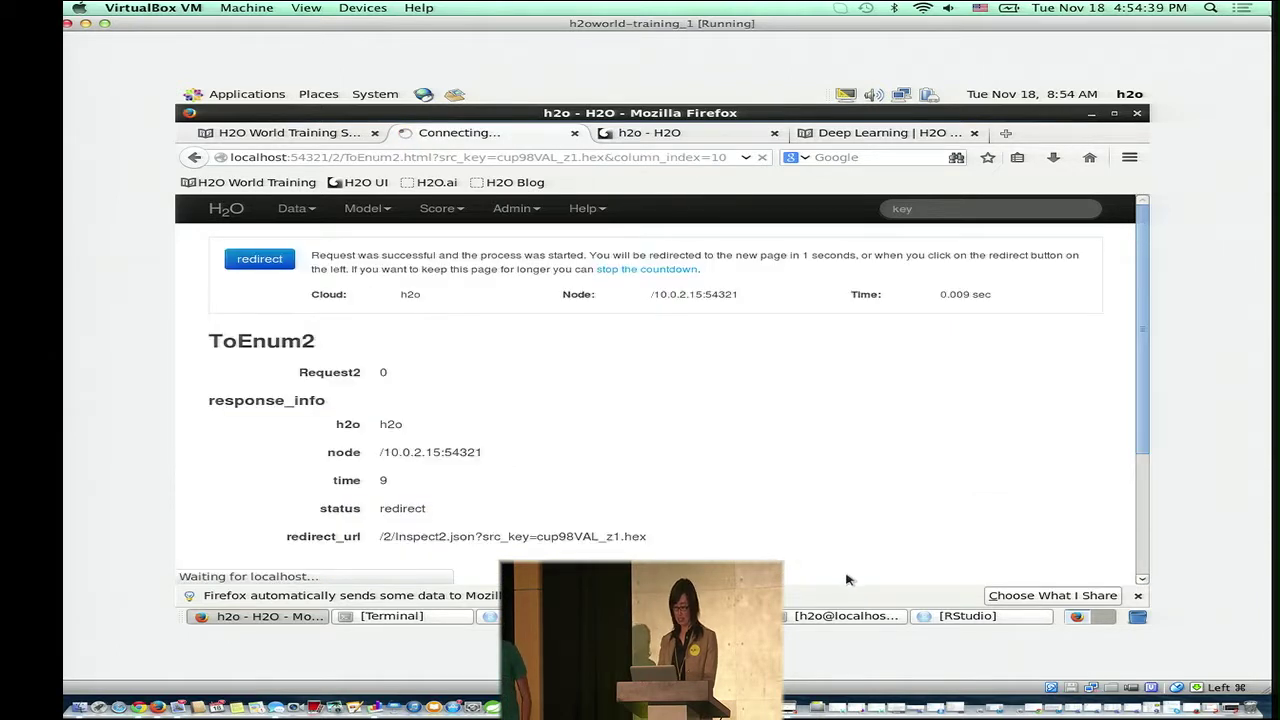
# - Convert the CLUSTER and AGE columns of cup98VAL_z1.hex to factors
pyautogui.hscroll(10, 918, 580)
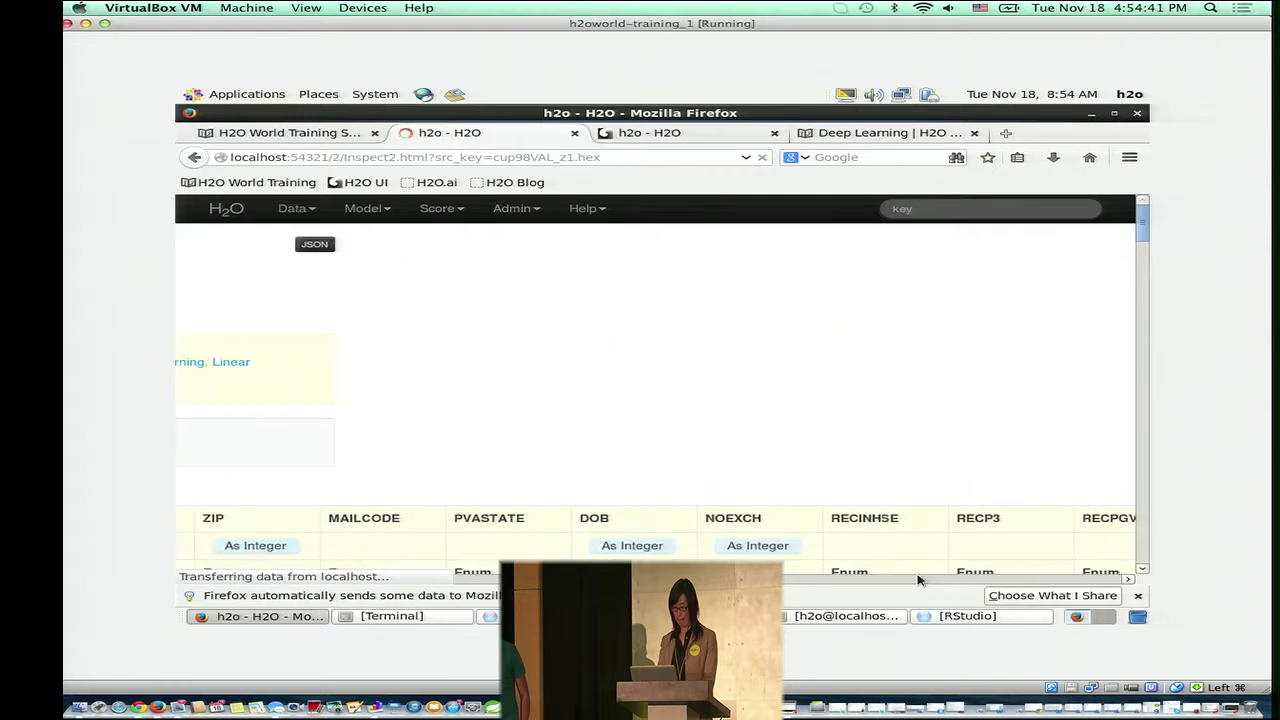
pyautogui.click(867, 545)
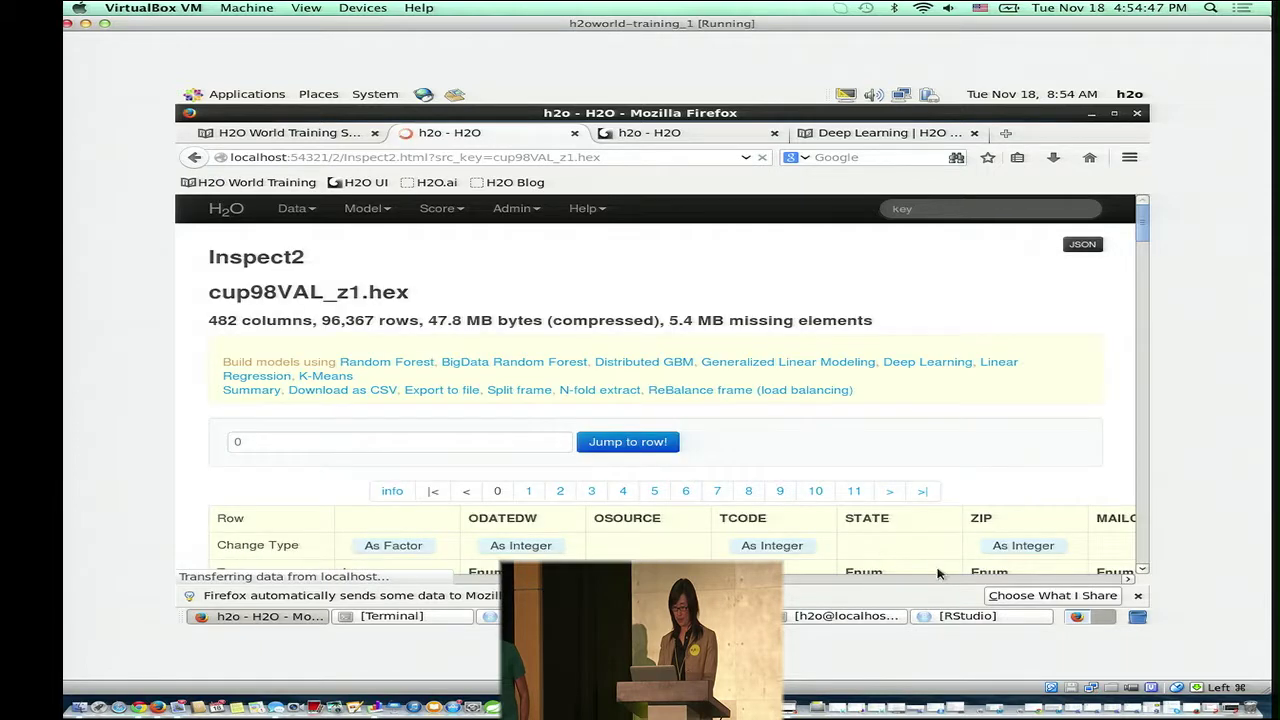
pyautogui.hscroll(5, 944, 582)
pyautogui.hscroll(6, 944, 582)
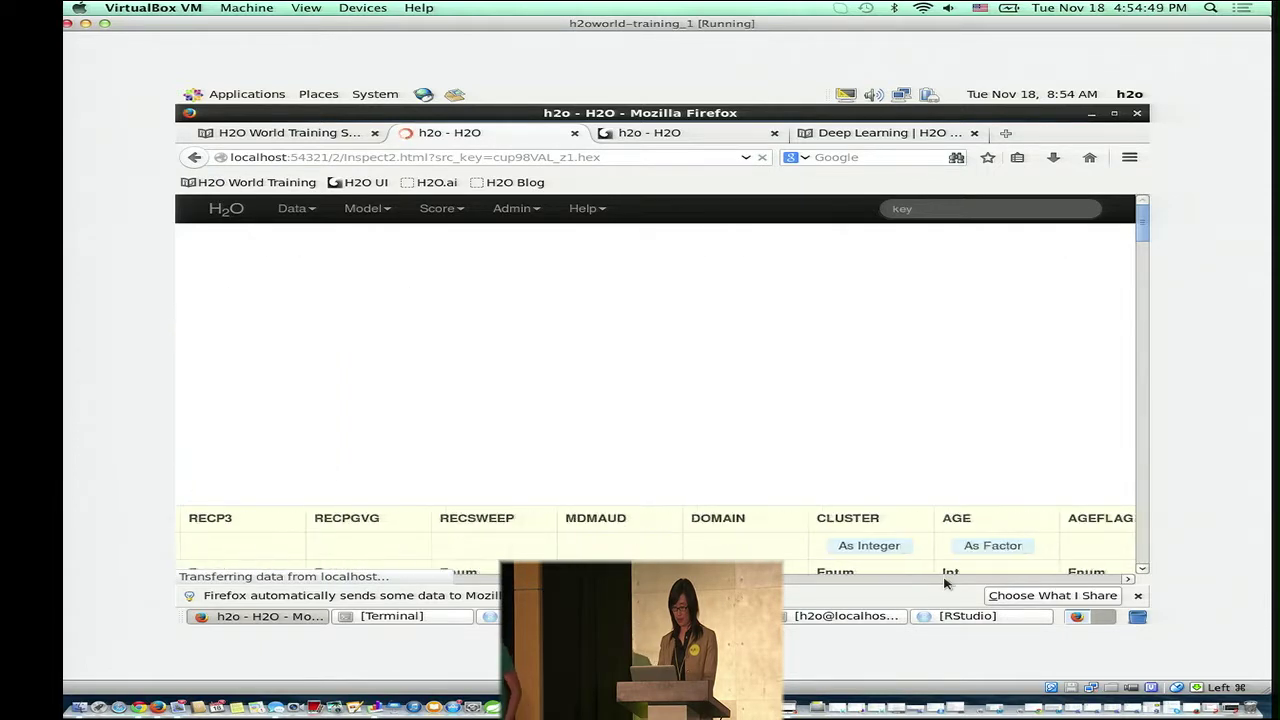
pyautogui.click(986, 547)
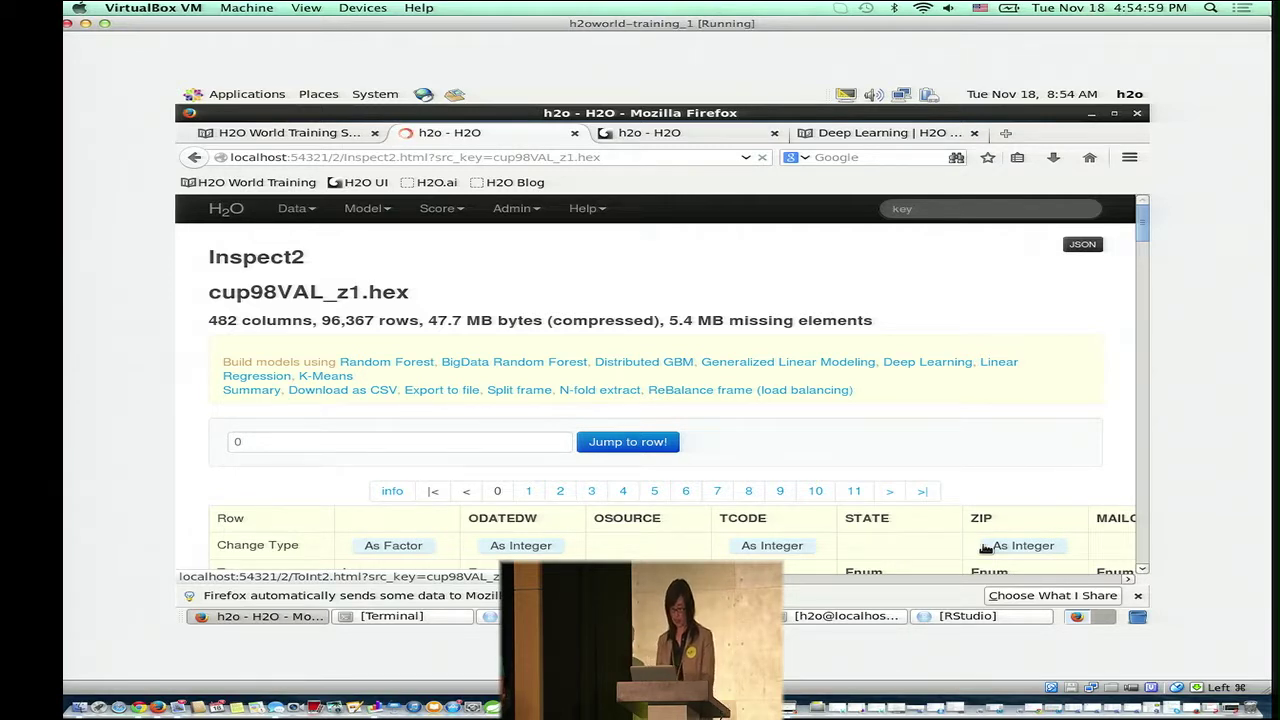
# - Open a new prediction request and choose drf1 as its model
pyautogui.click(440, 209)
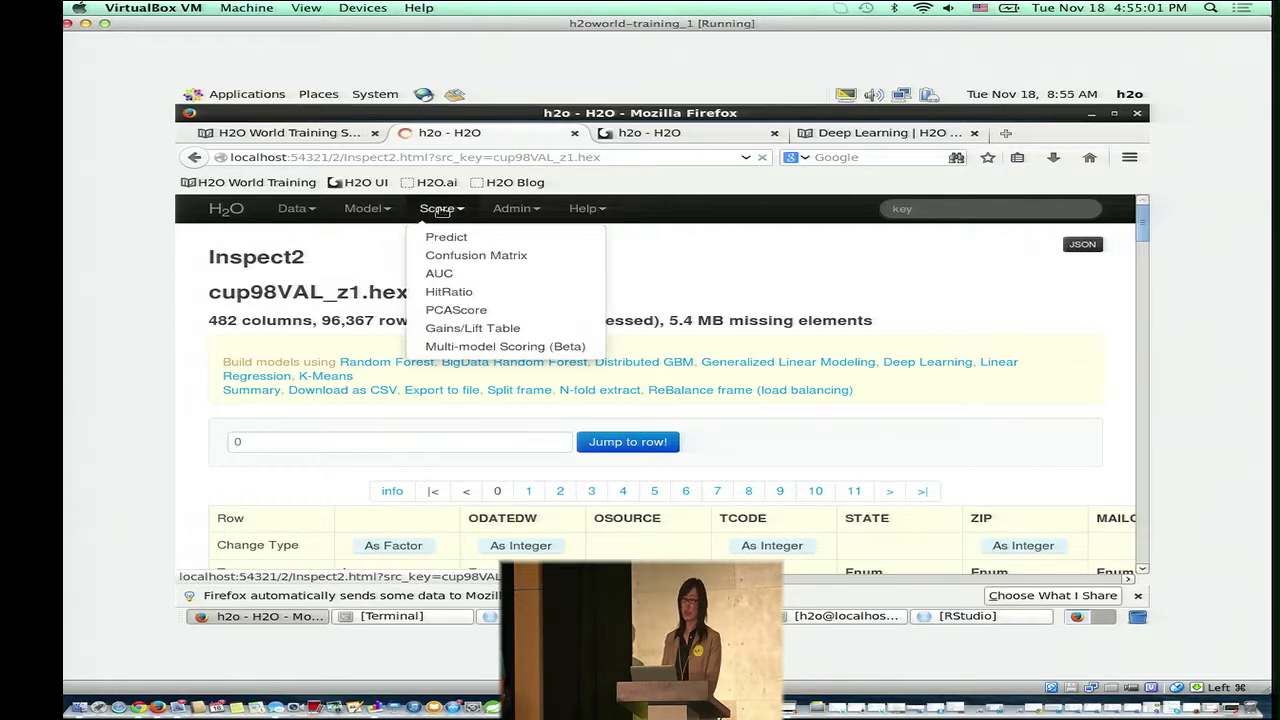
pyautogui.click(444, 238)
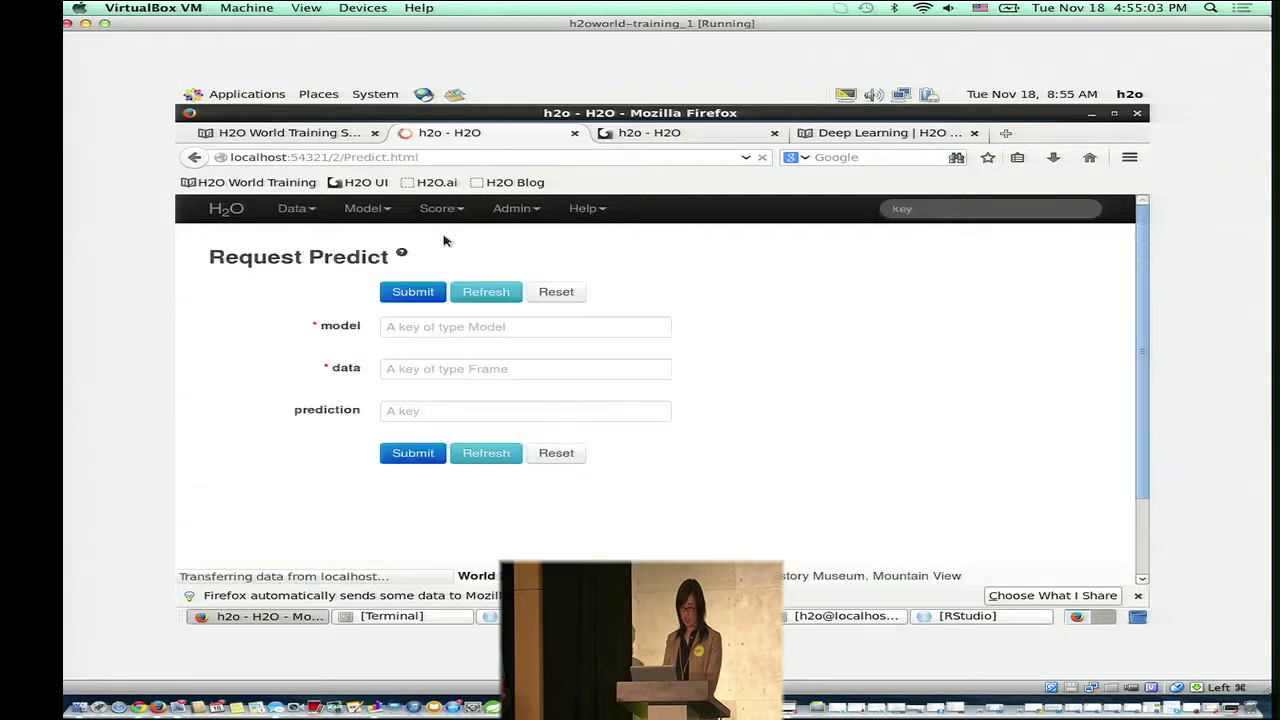
pyautogui.click(443, 327)
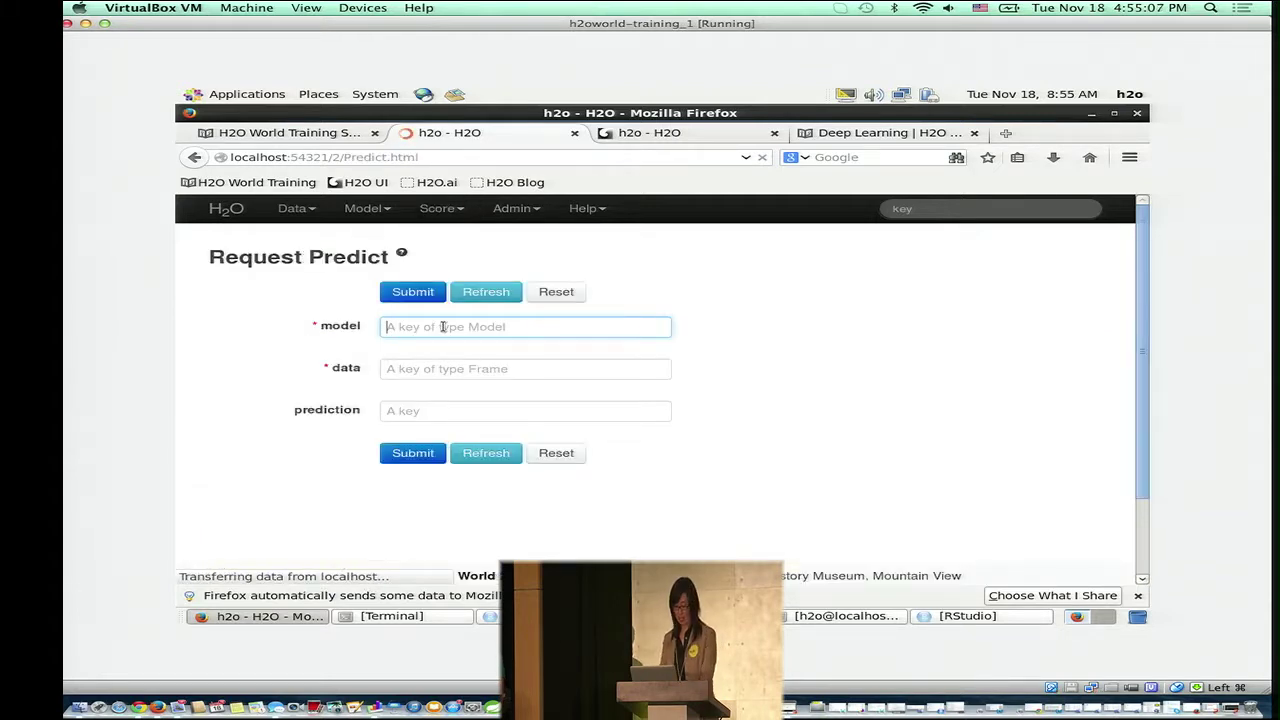
pyautogui.write('drf')
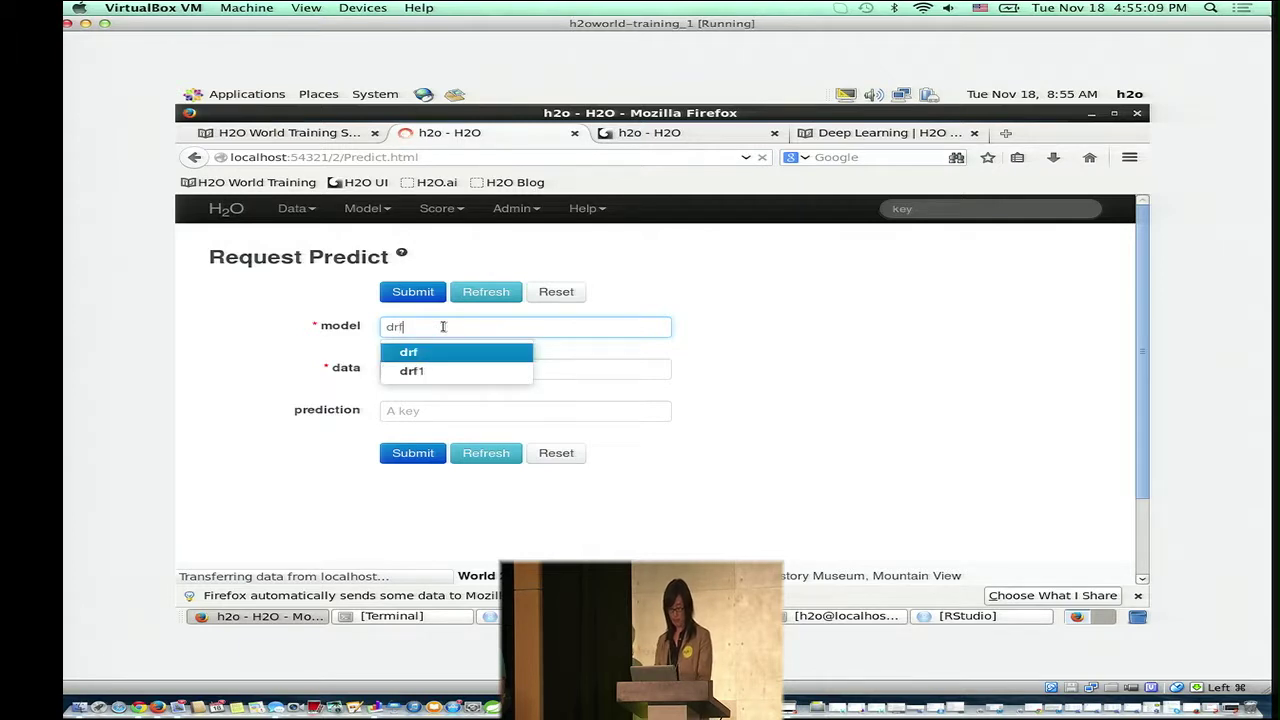
pyautogui.press('Down')
pyautogui.press('Return')
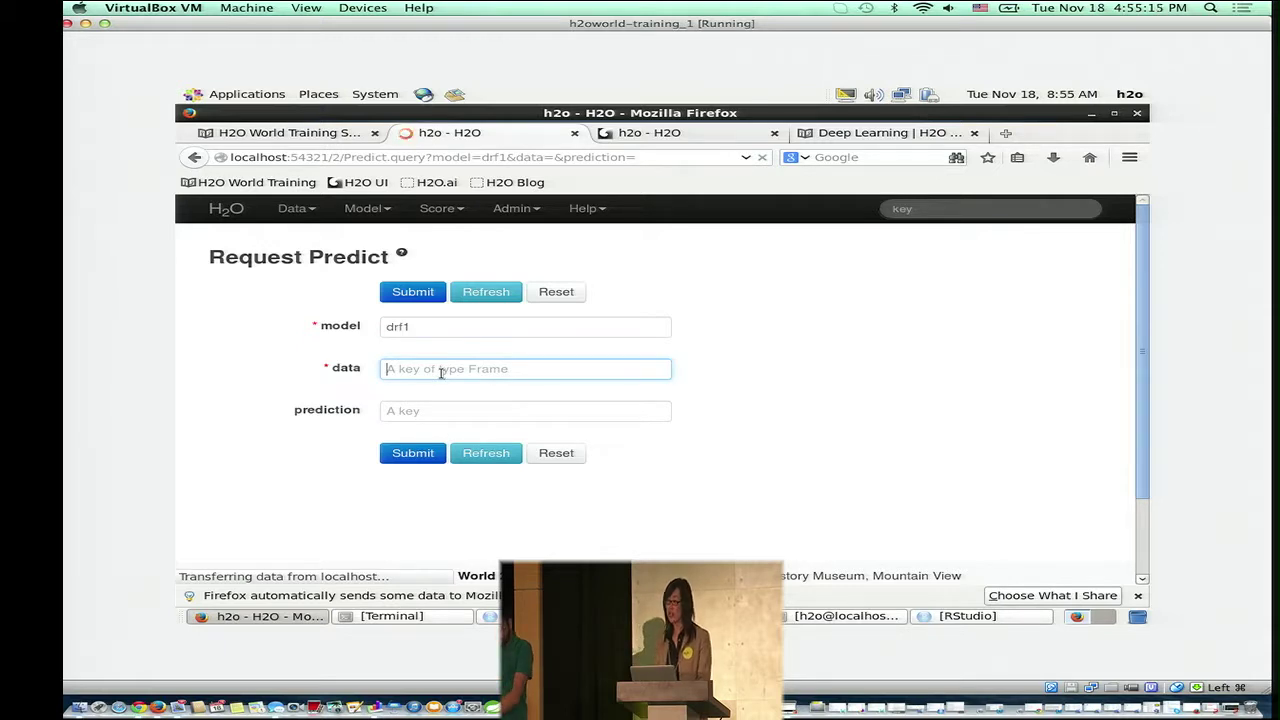
# - Choose cup98VAL_z1.hex as the data frame for the drf1 prediction request
pyautogui.write('cu')
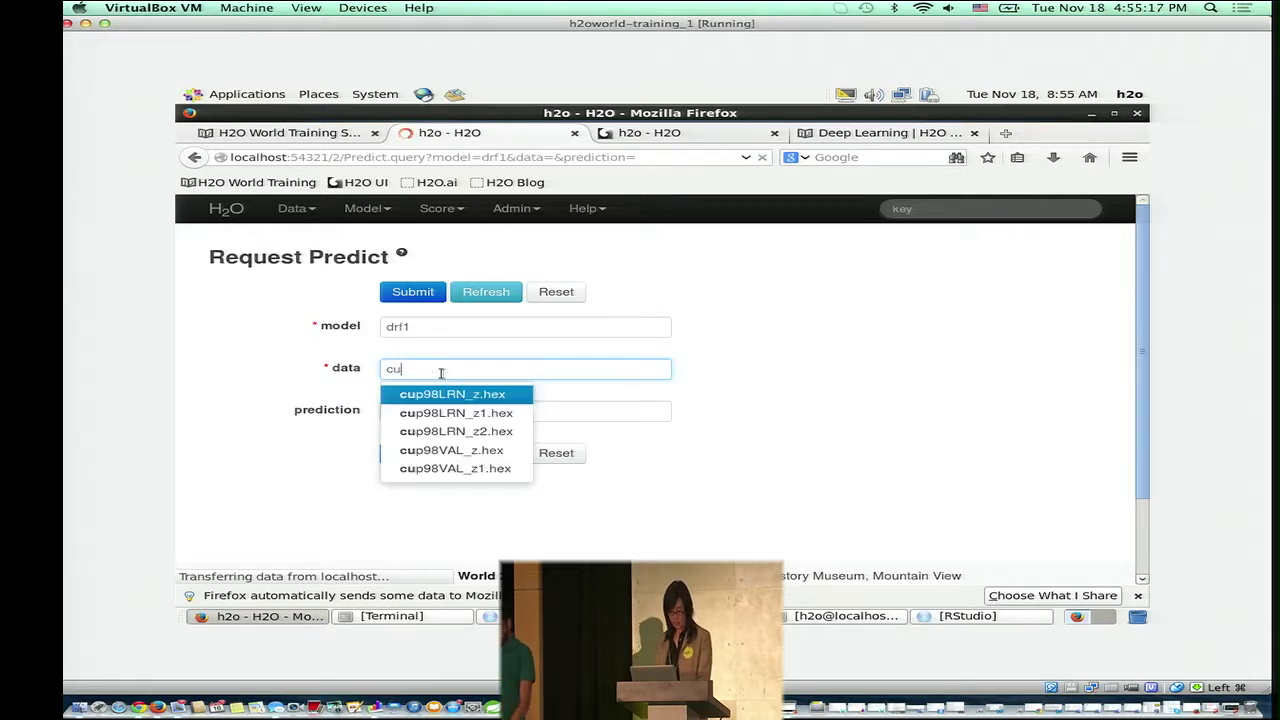
pyautogui.press('Down')
pyautogui.press('Down')
pyautogui.press('Down')
pyautogui.press('Down')
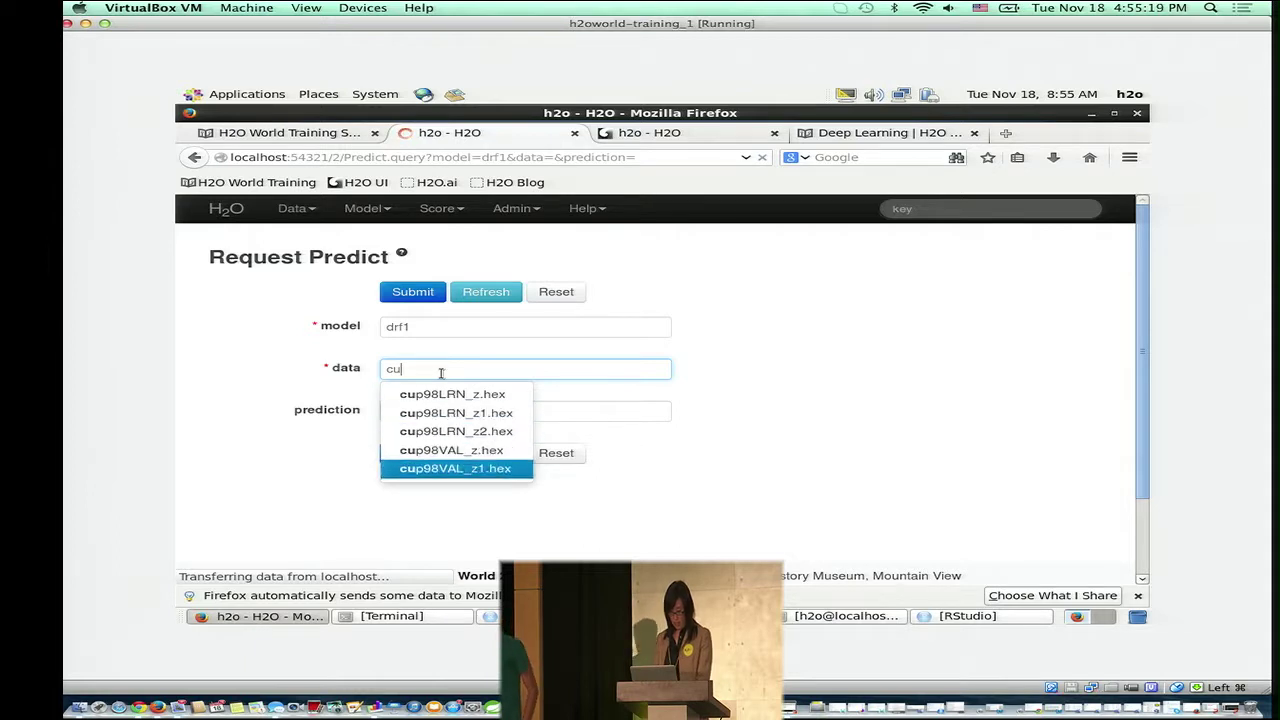
pyautogui.press('Return')
# - Name the prediction output drf_prediction1 and submit the prediction request
pyautogui.click(440, 411)
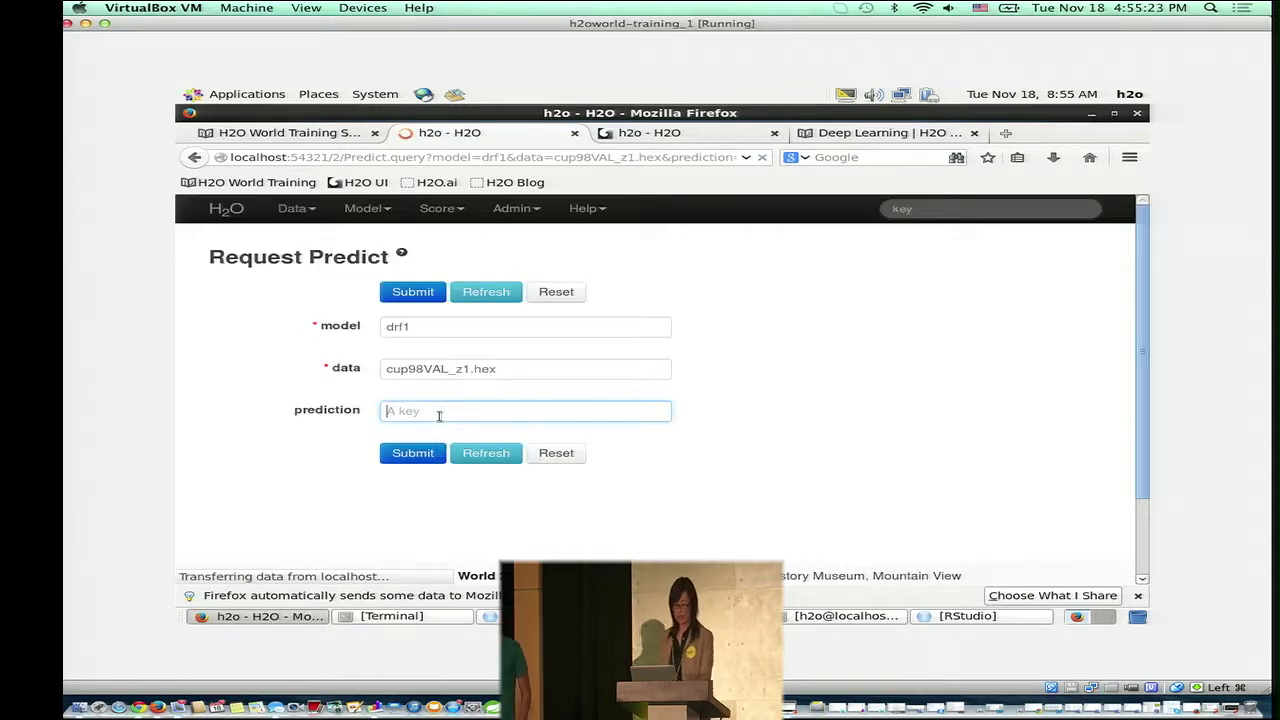
pyautogui.write('drf')
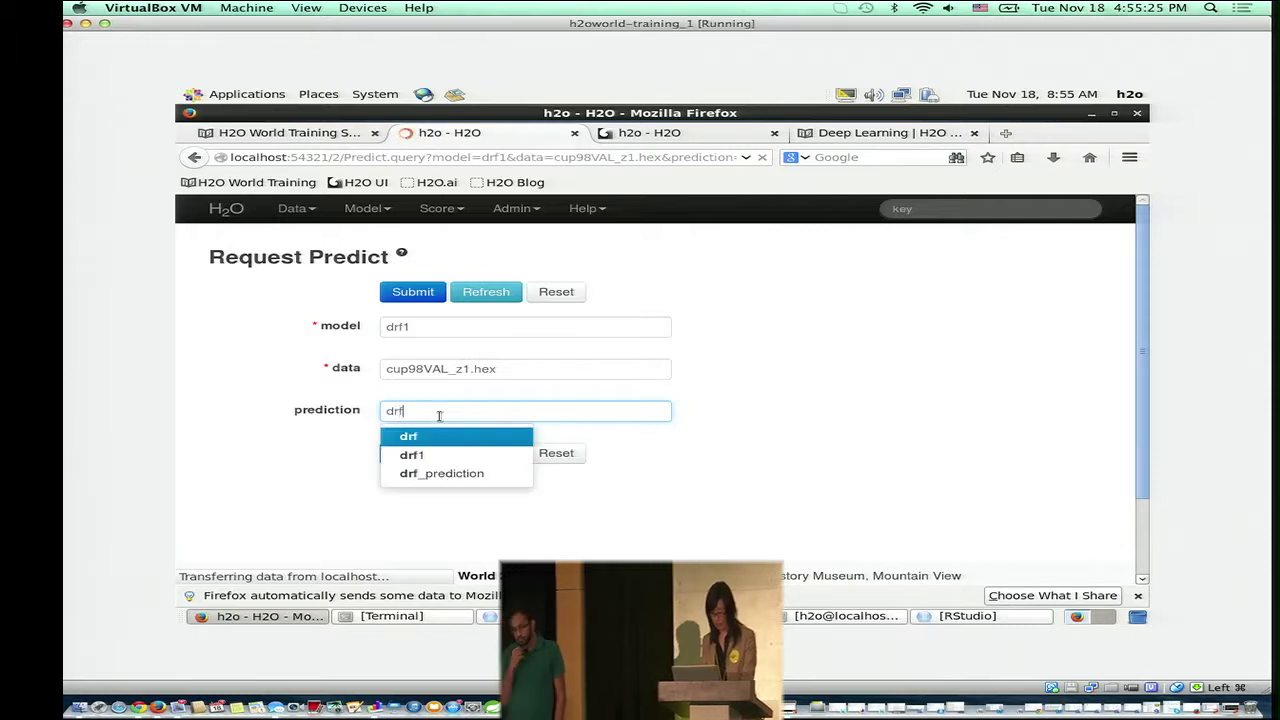
pyautogui.write('_pre')
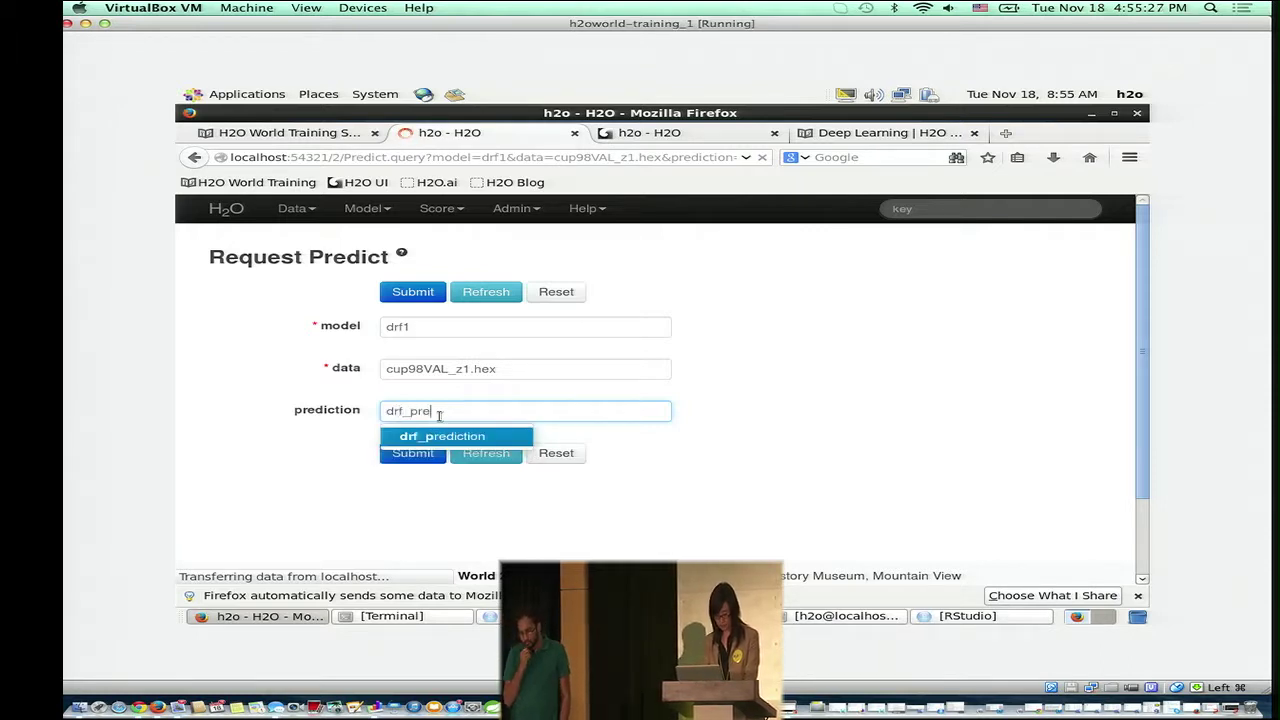
pyautogui.write('diction1')
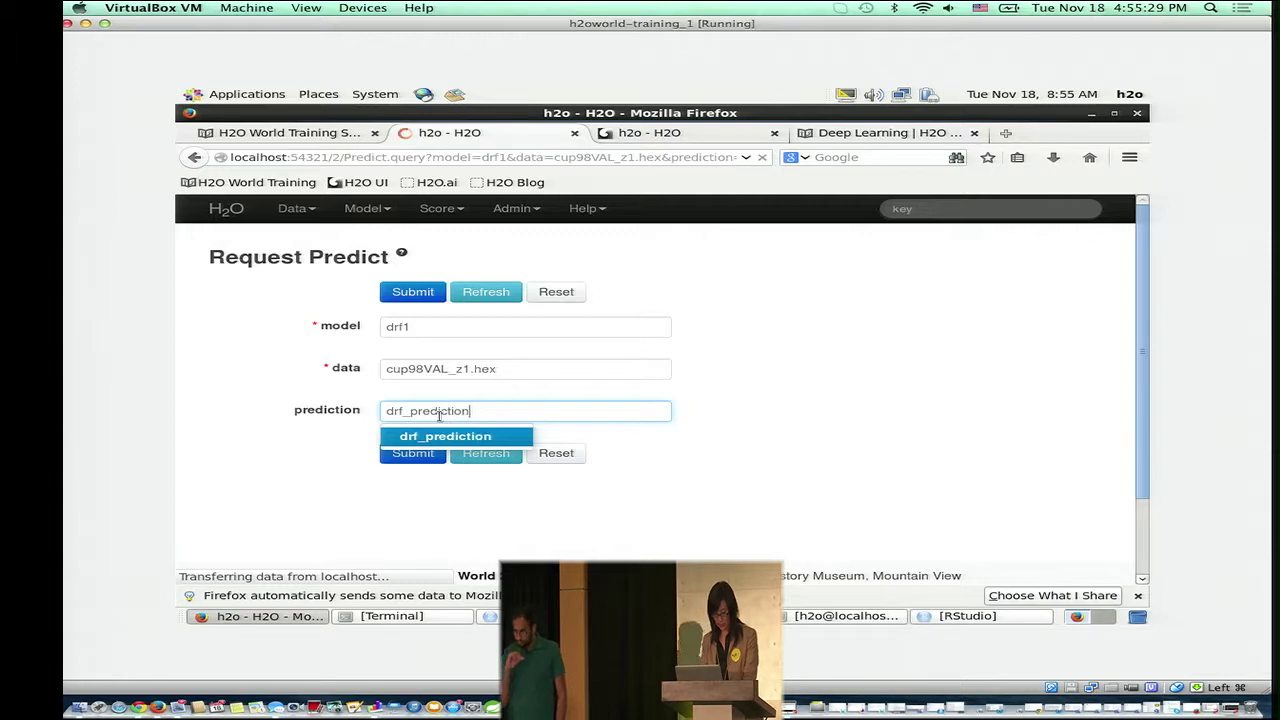
pyautogui.click(438, 416)
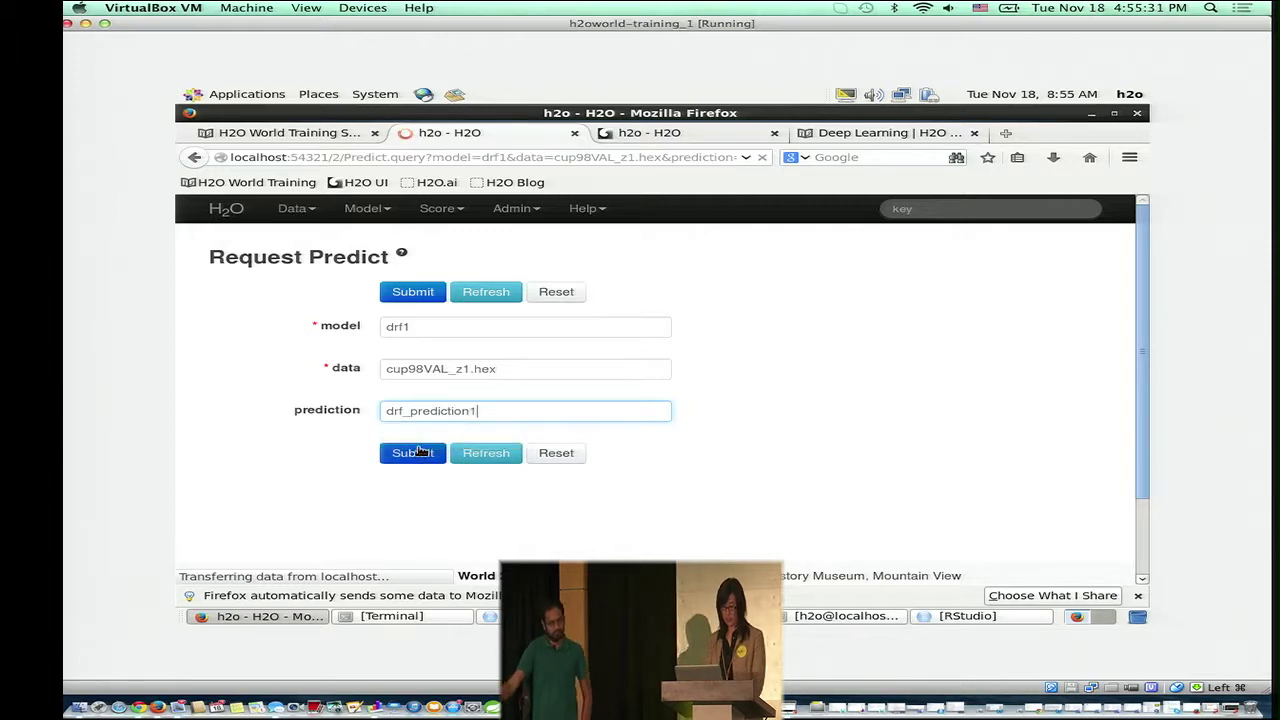
pyautogui.click(418, 453)
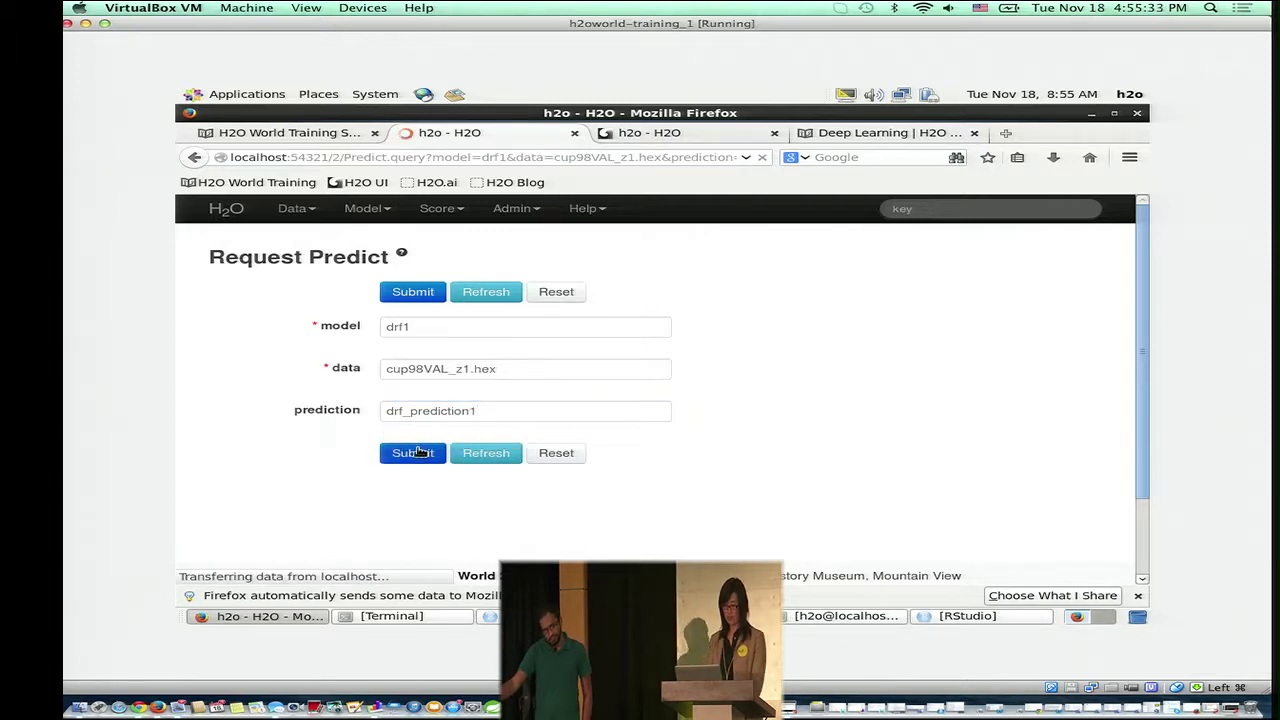
pyautogui.click(418, 453)
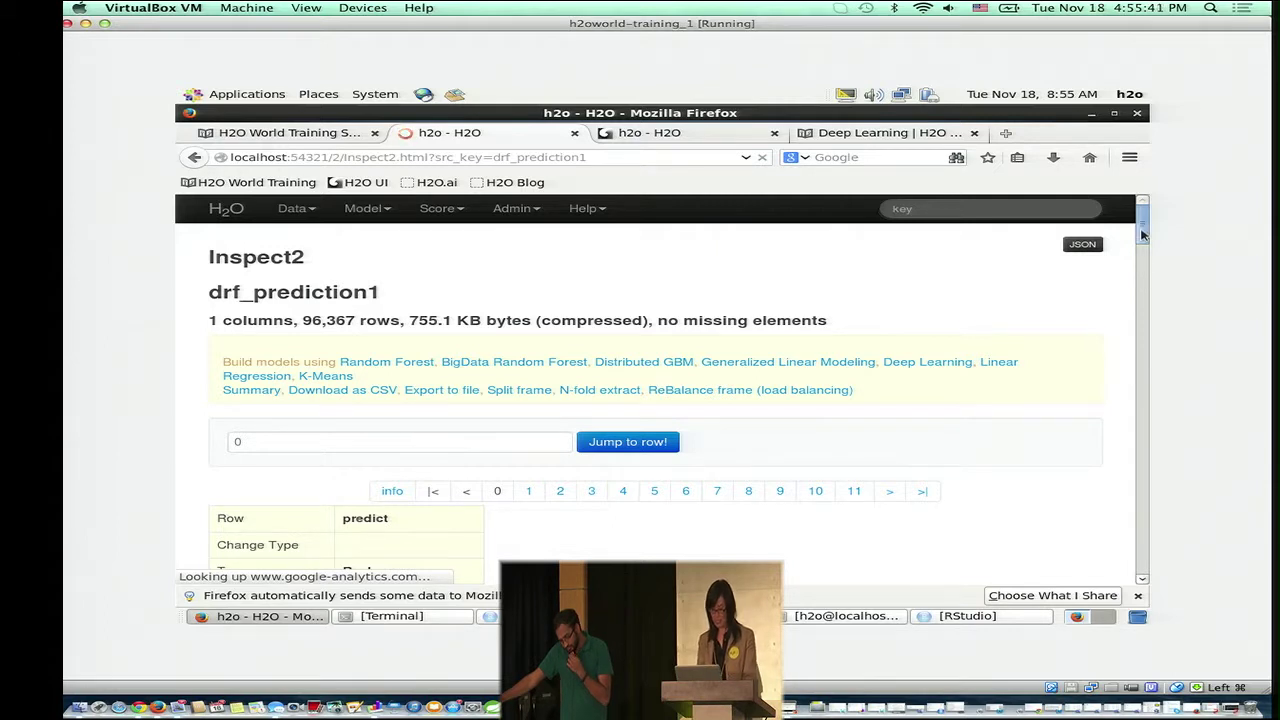
# - Download the drf_prediction1 frame as a CSV file and switch to RStudio
pyautogui.moveTo(1143, 233)
pyautogui.mouseDown()
pyautogui.moveTo(1141, 256)
pyautogui.moveTo(1135, 233)
pyautogui.mouseUp()
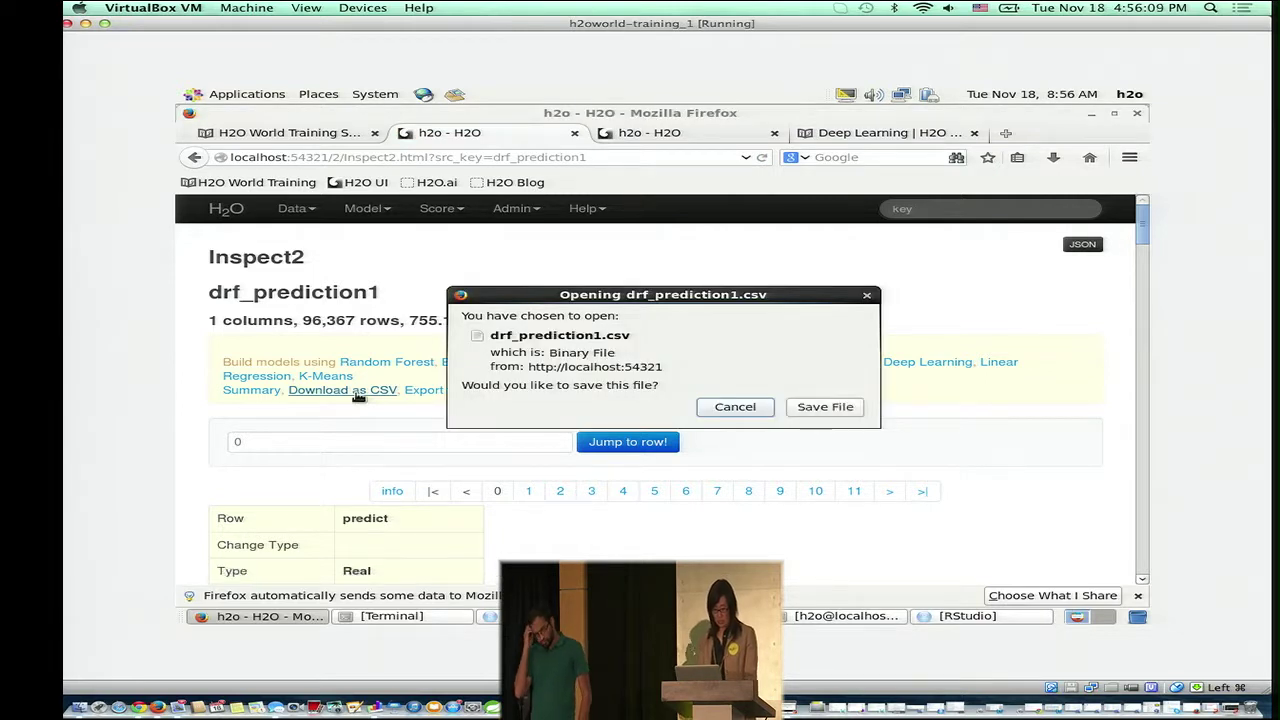
pyautogui.click(826, 408)
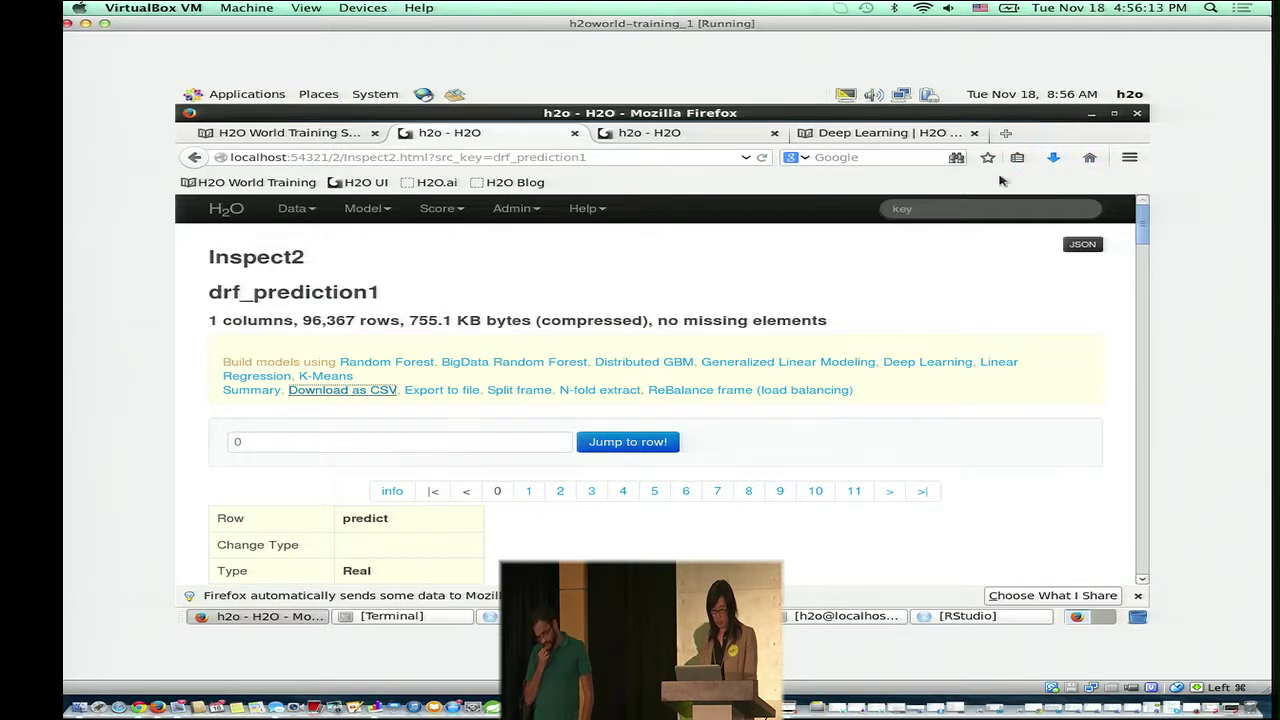
pyautogui.click(1092, 114)
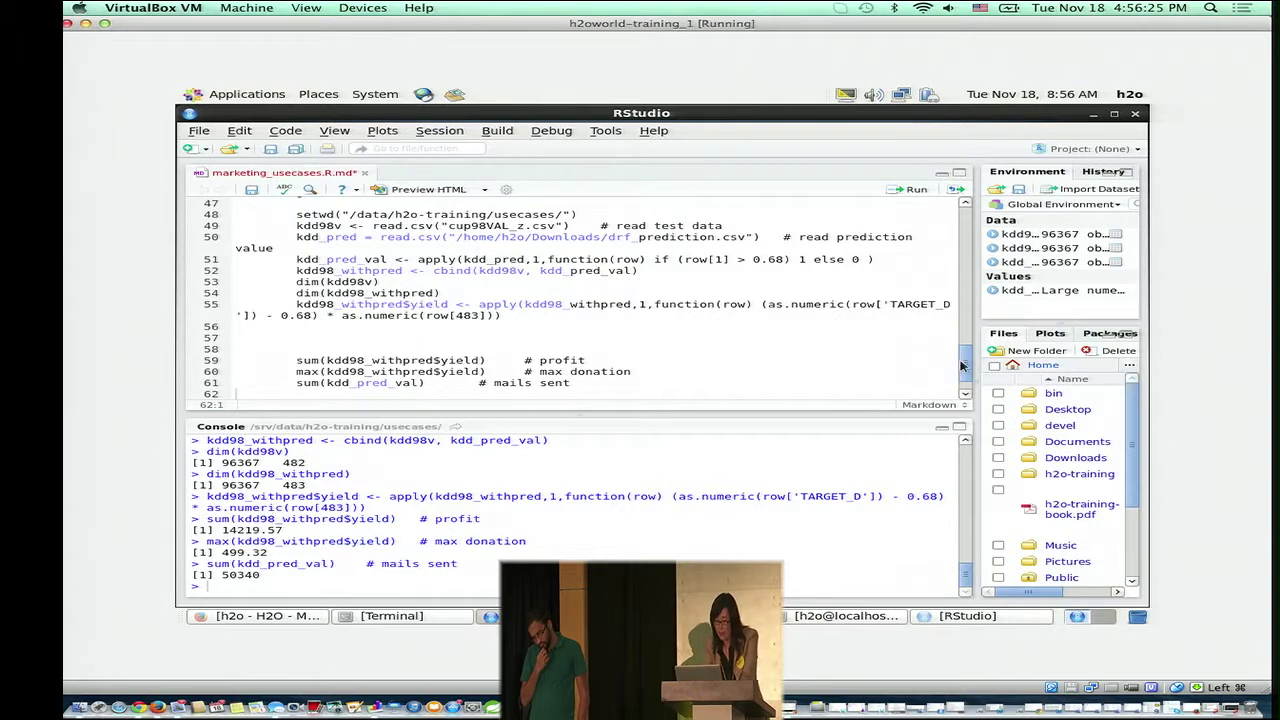
# - Run the lines of marketing_usecases.R.md that clear the workspace and collect garbage: rm(list=ls()) and gc()
pyautogui.moveTo(962, 366); pyautogui.dragTo(966, 357)
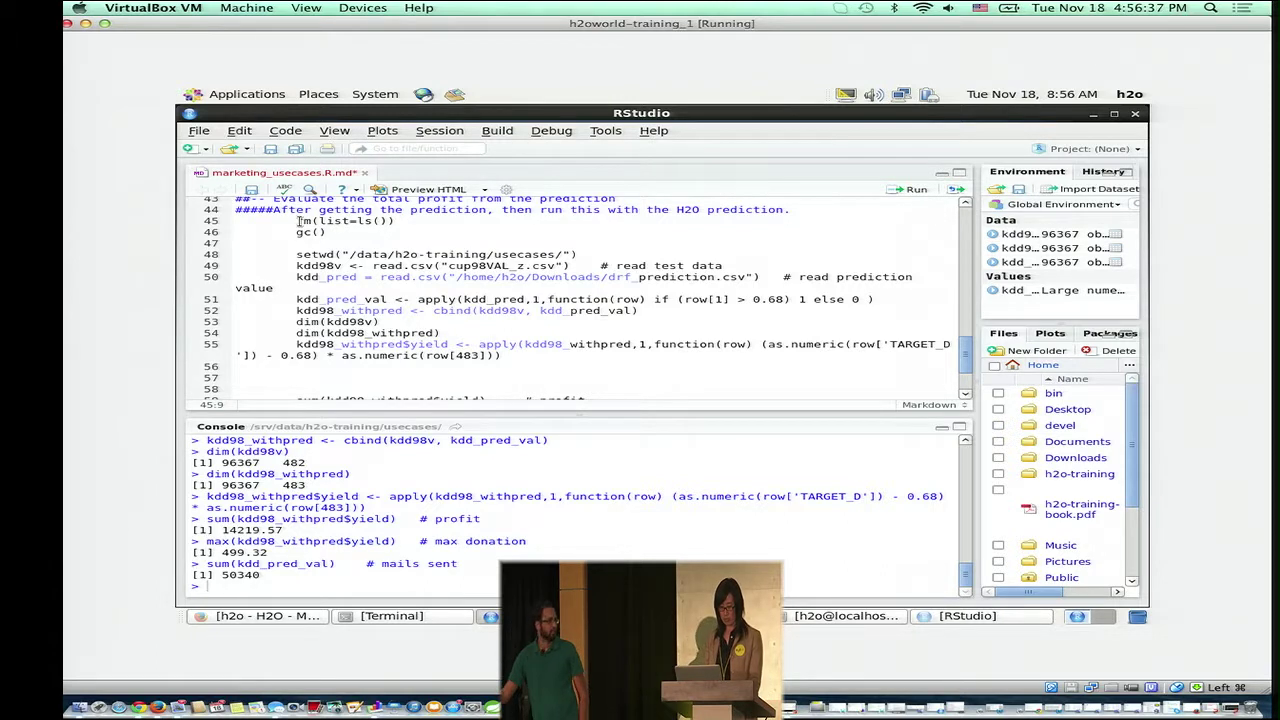
pyautogui.hotkey('ctrl', 'Return')
pyautogui.hotkey('ctrl', 'Return')
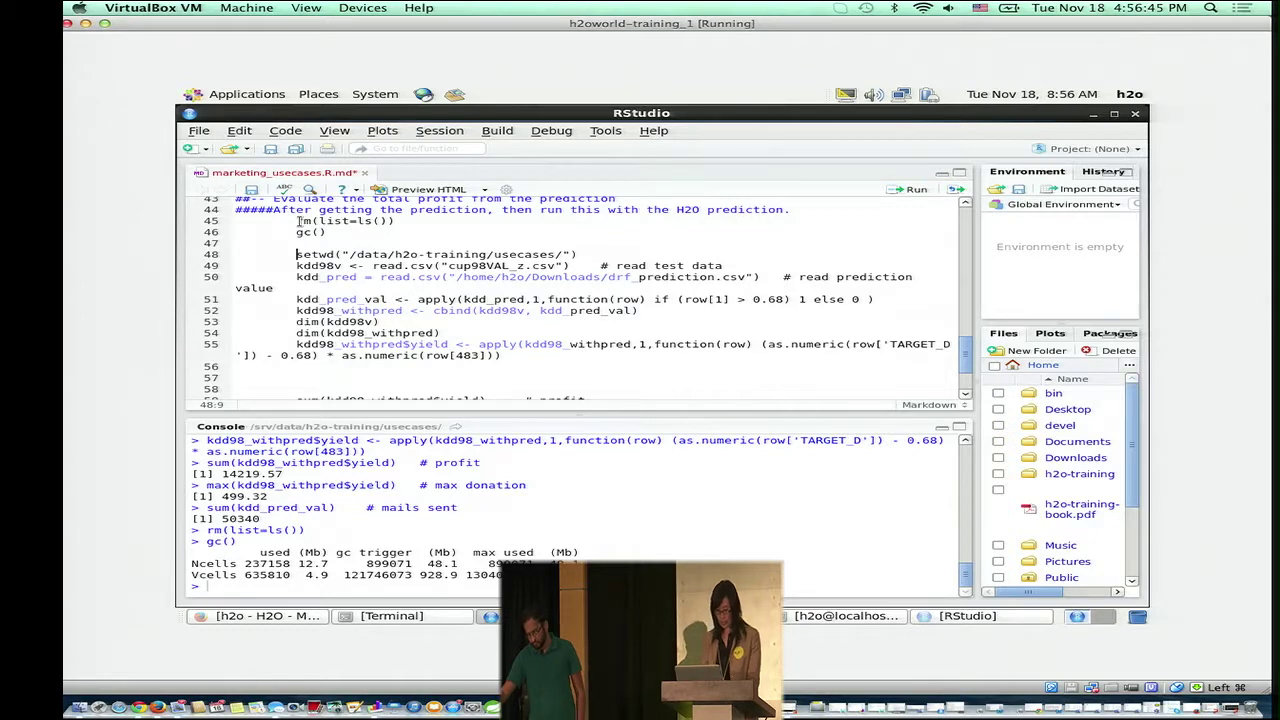
# - Set the working directory to /data/h2o-training/usecases/ and read cup98VAL_z.csv and drf_prediction.csv into kdd98v and kdd_pred
pyautogui.hotkey('ctrl', 'Return')
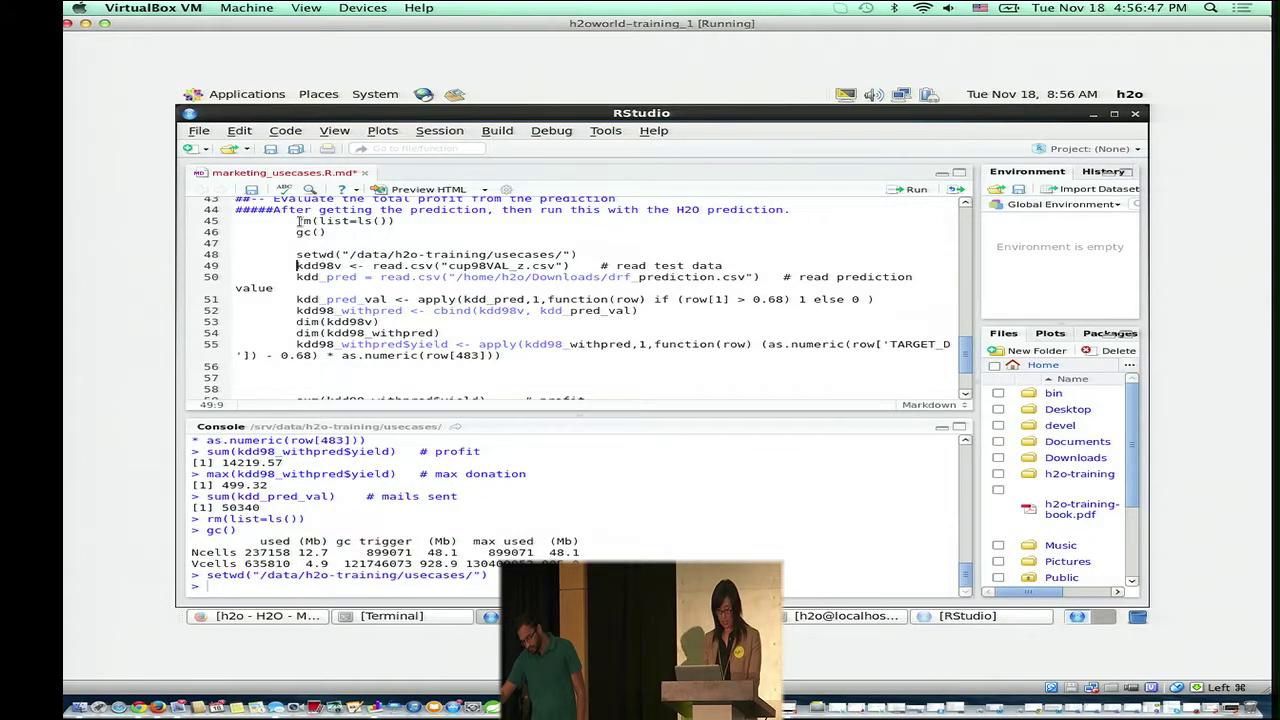
pyautogui.hotkey('ctrl', 'Return')
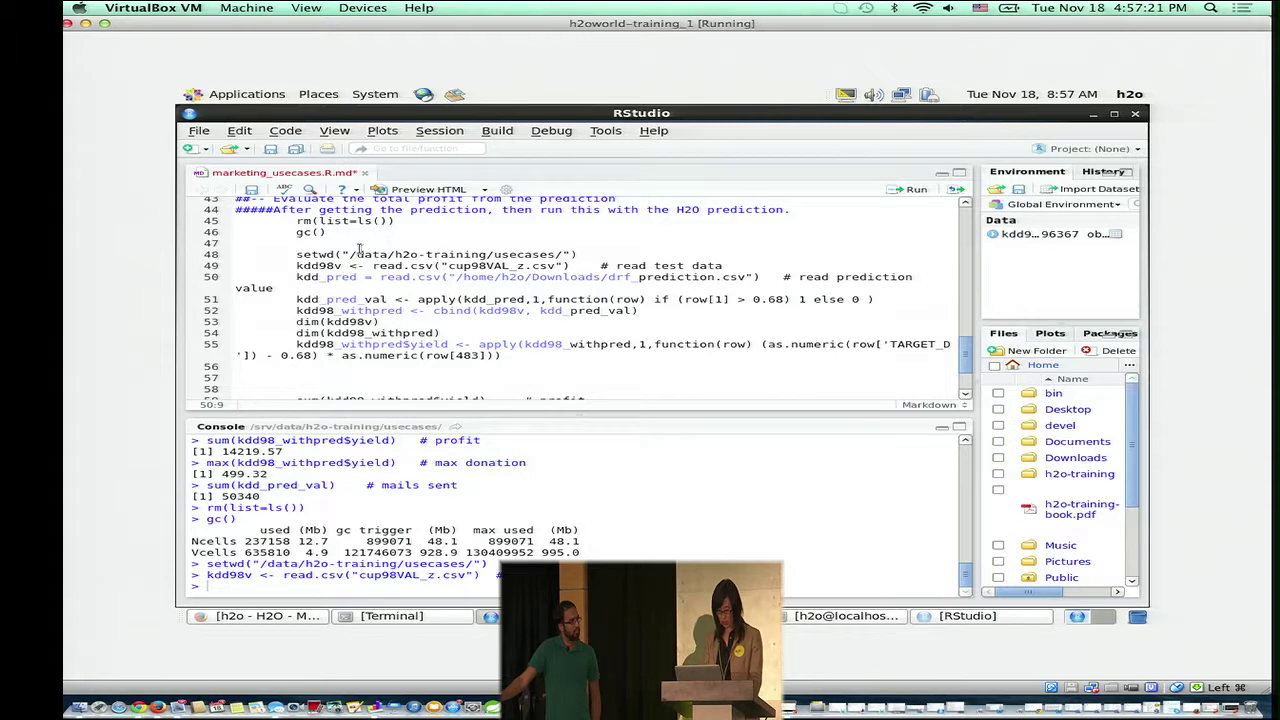
pyautogui.click(903, 190)
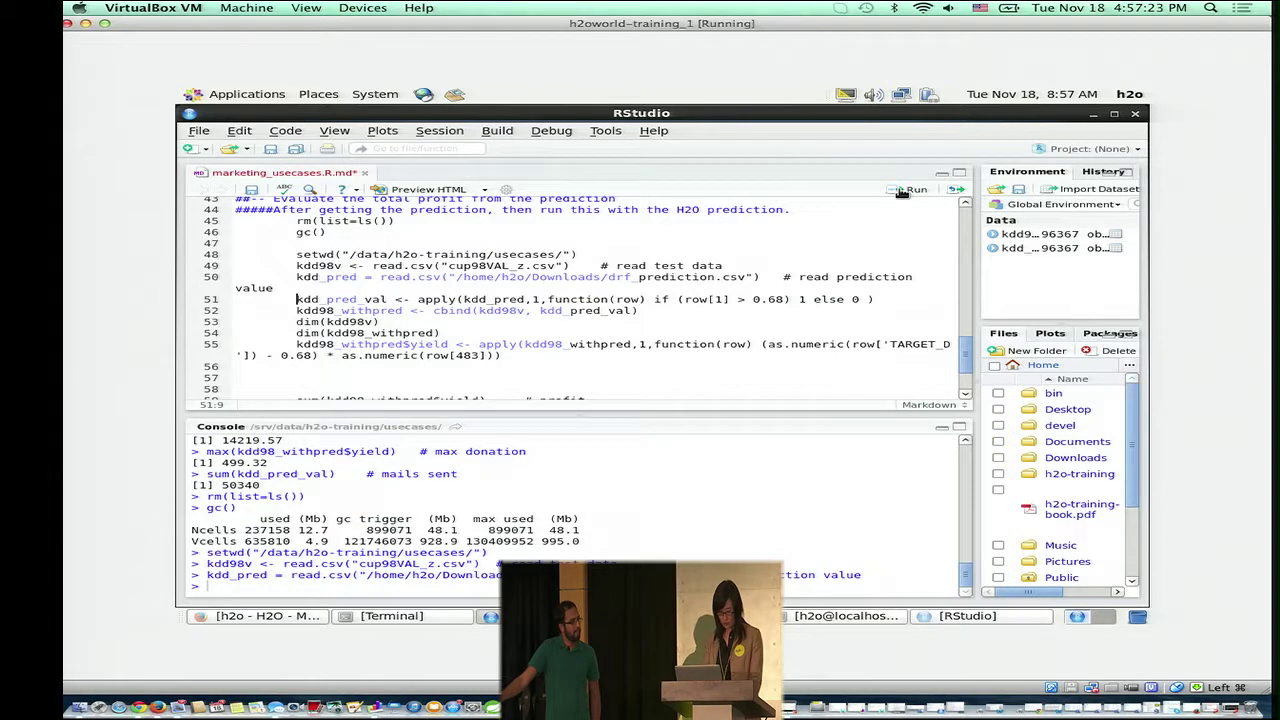
# - Bind the predictions, thresholded at 0.68, to the test data as kdd98_withpred and check the dimensions of both data frames
pyautogui.click(903, 190)
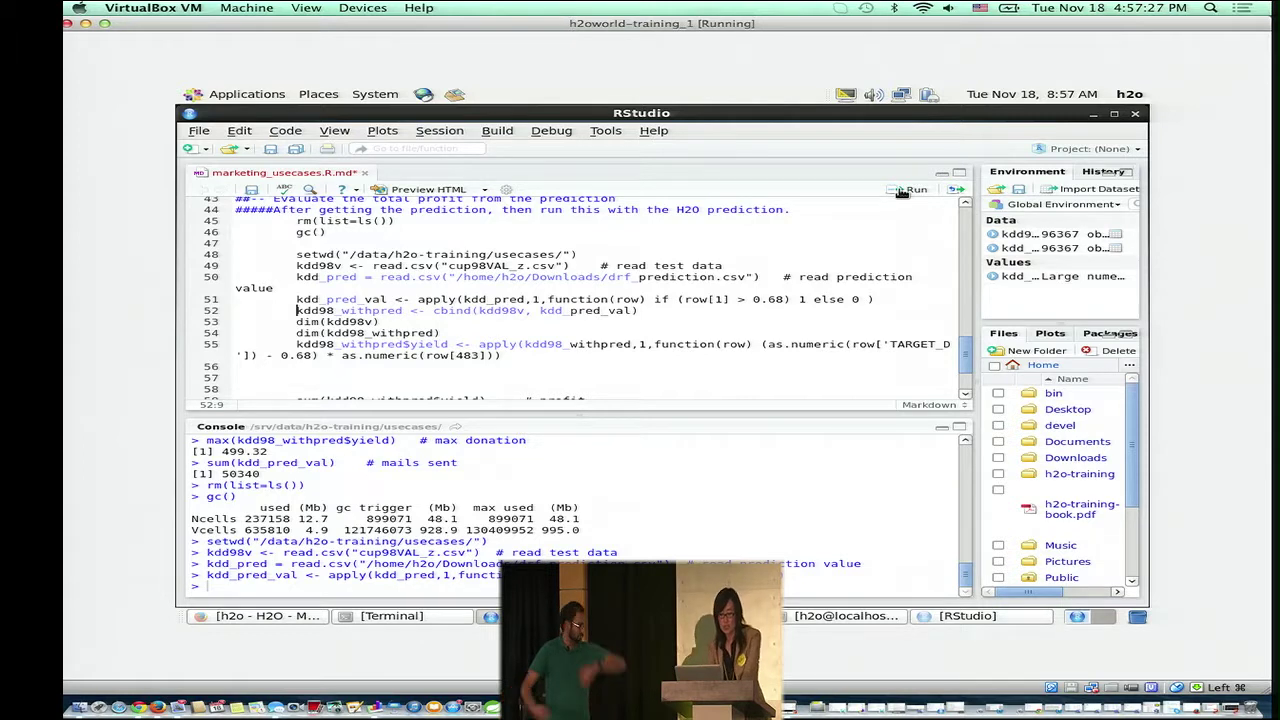
pyautogui.click(903, 190)
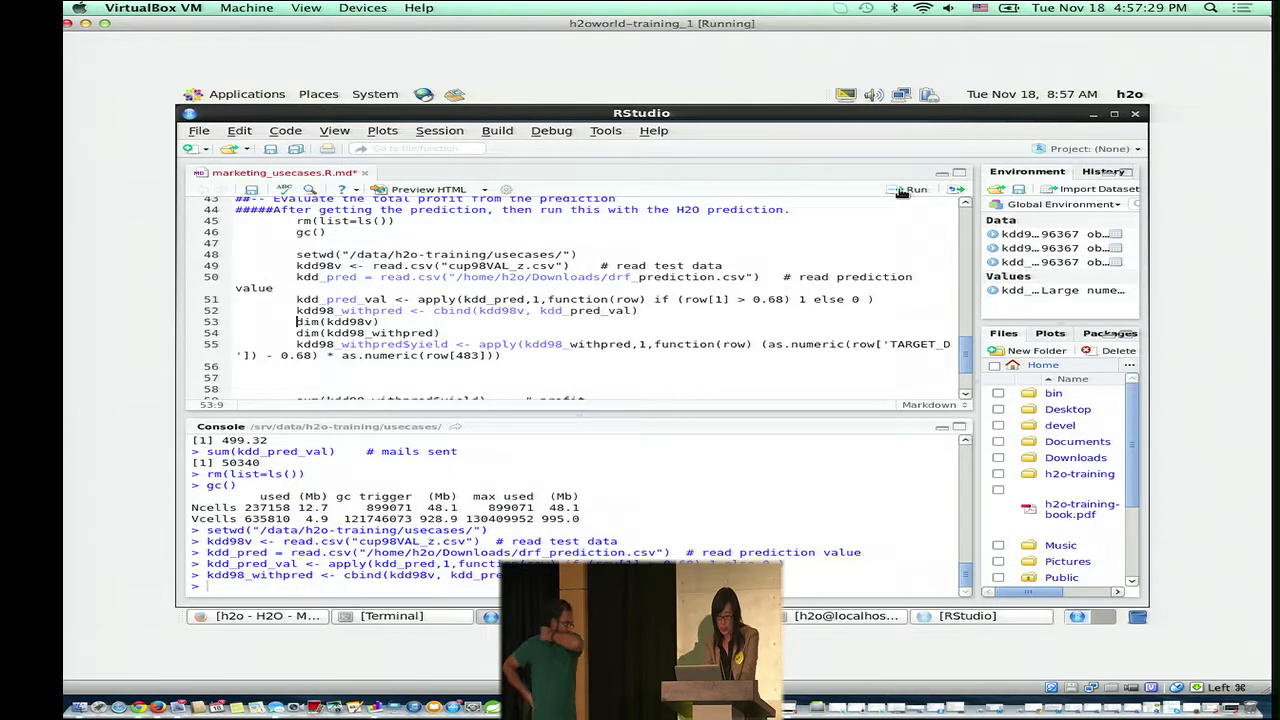
pyautogui.click(903, 190)
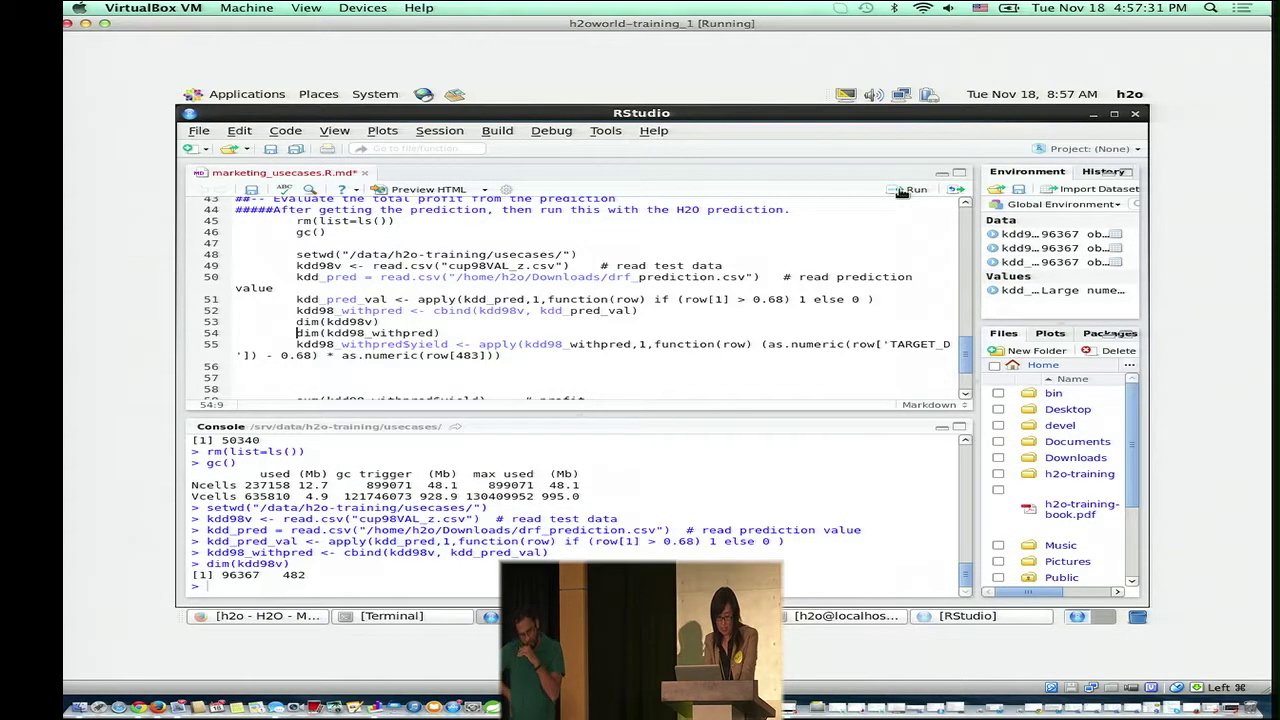
pyautogui.click(903, 190)
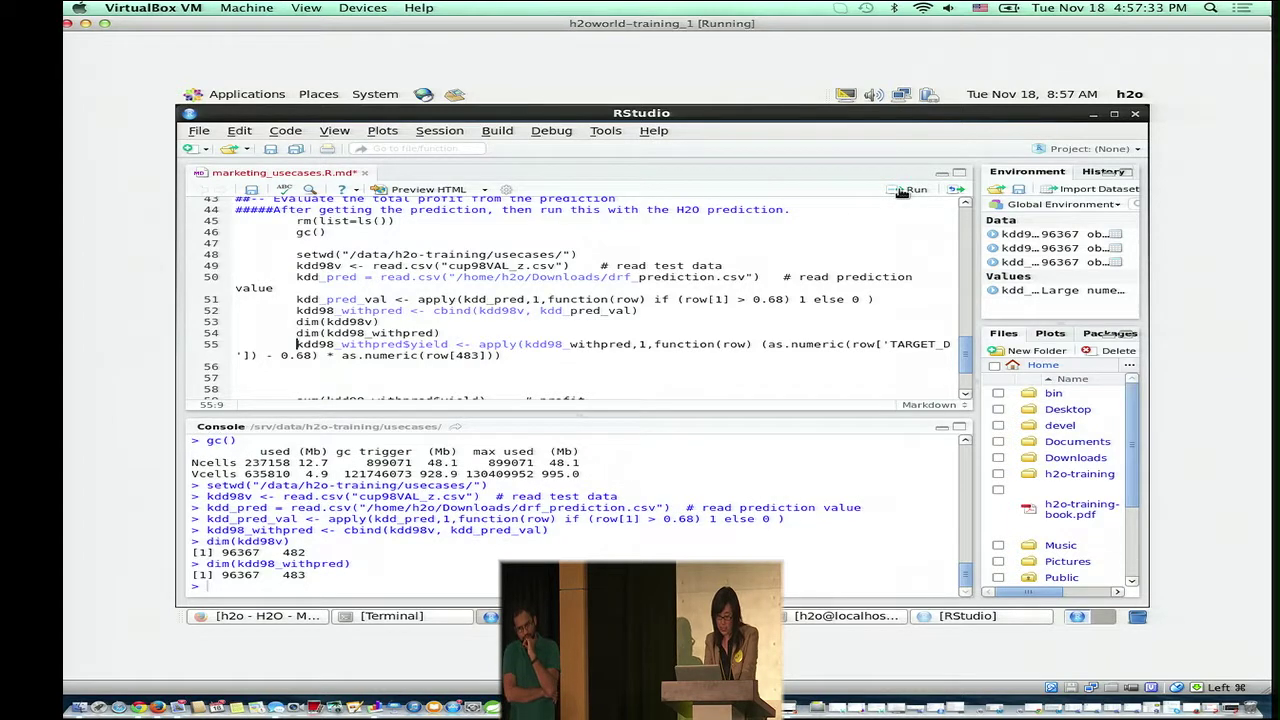
# - Compute the yield column of kdd98_withpred and evaluate the profit, maximum donation and mails sent
pyautogui.click(903, 190)
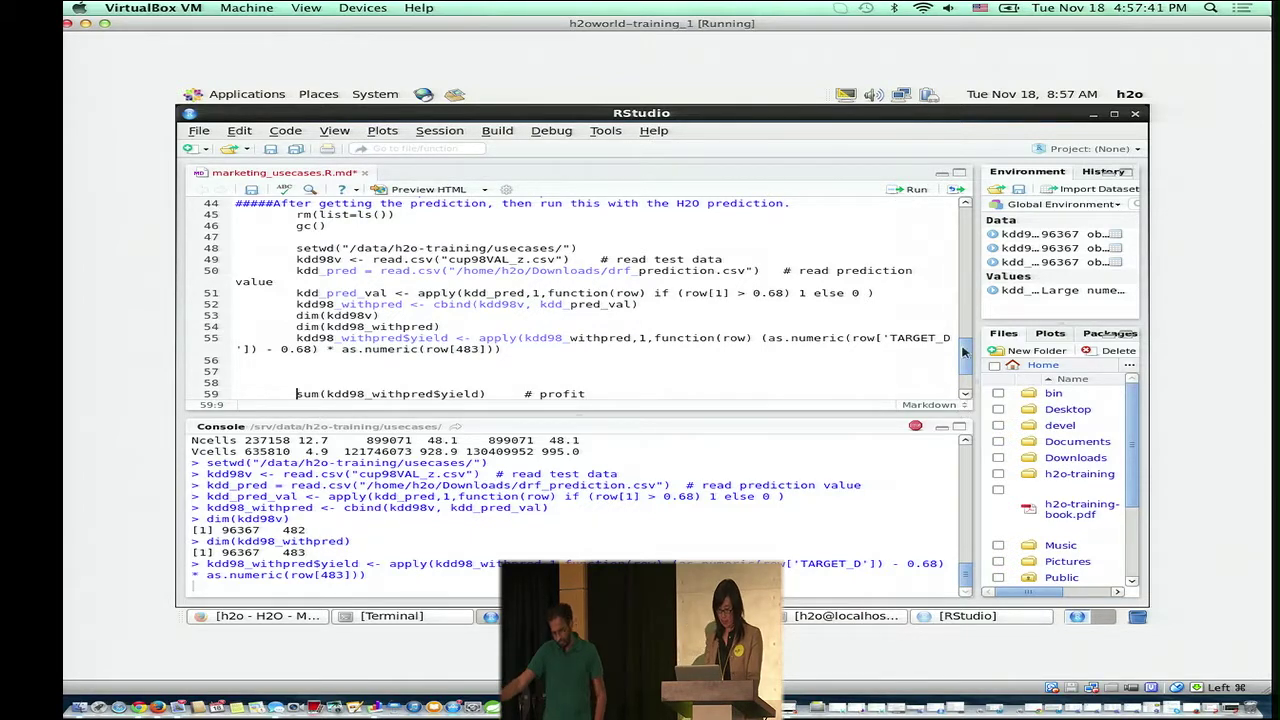
pyautogui.scroll(-2, 965, 350)
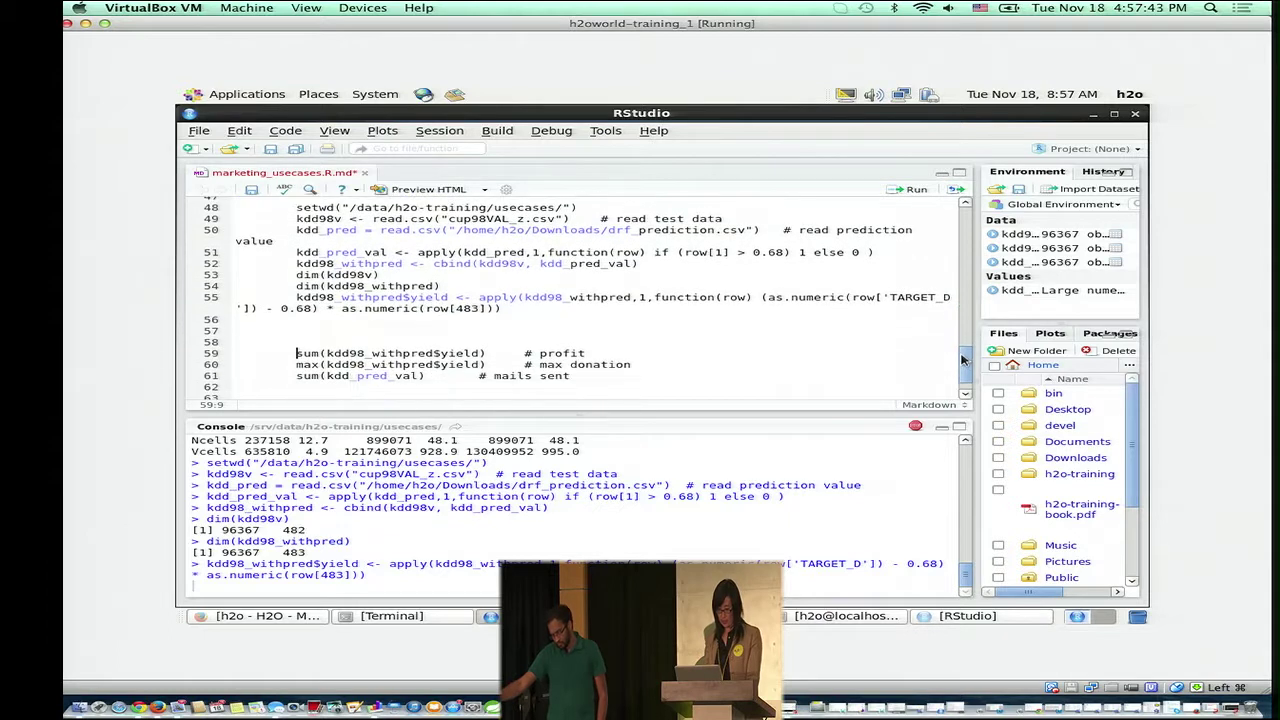
pyautogui.click(910, 190)
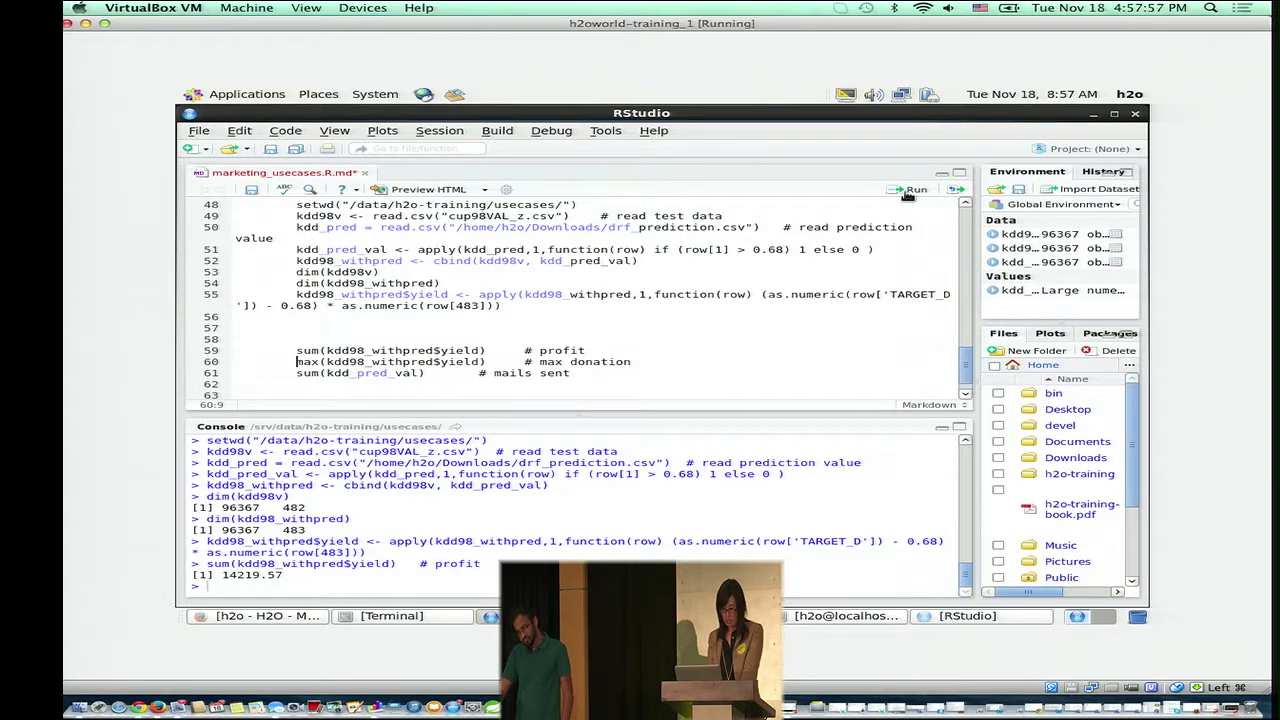
pyautogui.click(907, 194)
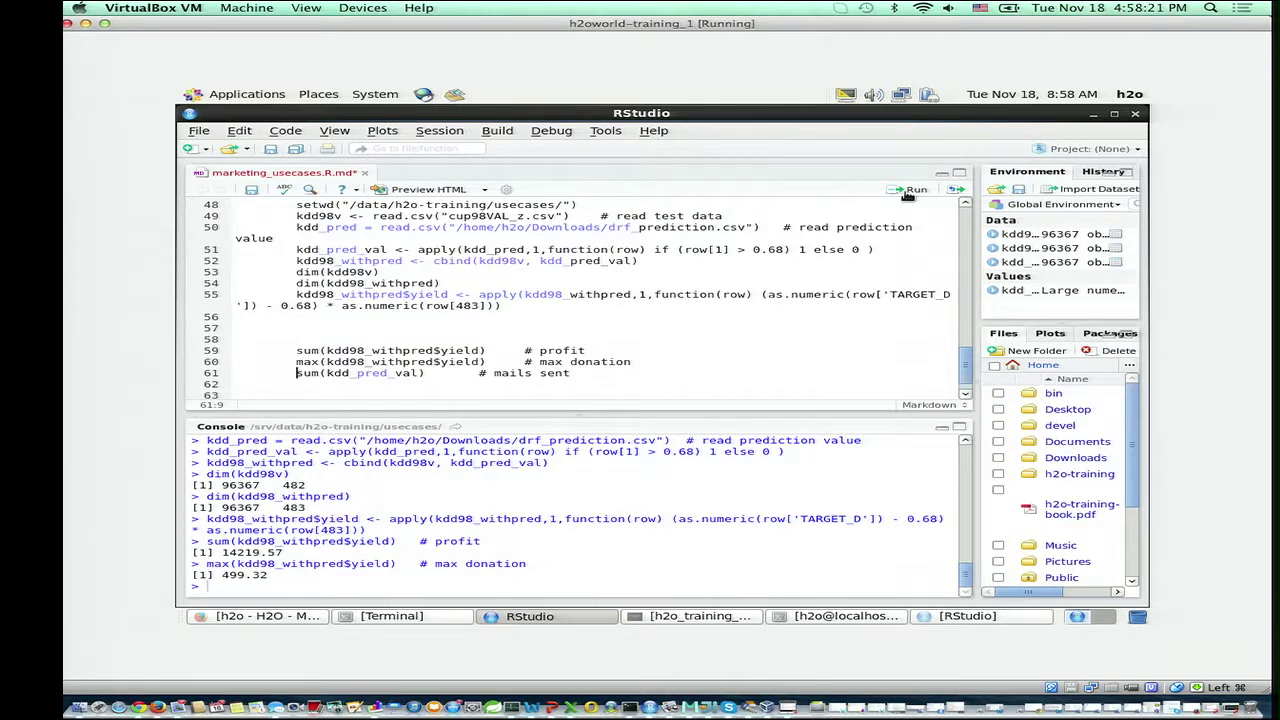
pyautogui.click(907, 192)
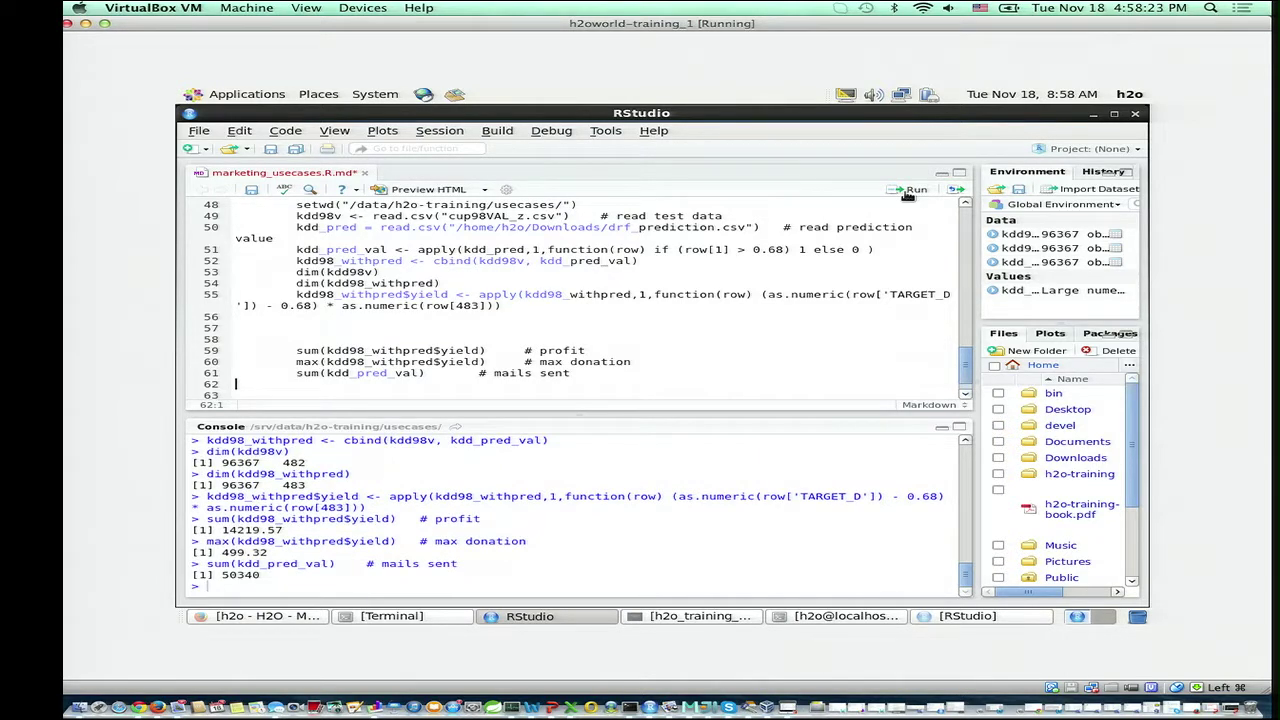
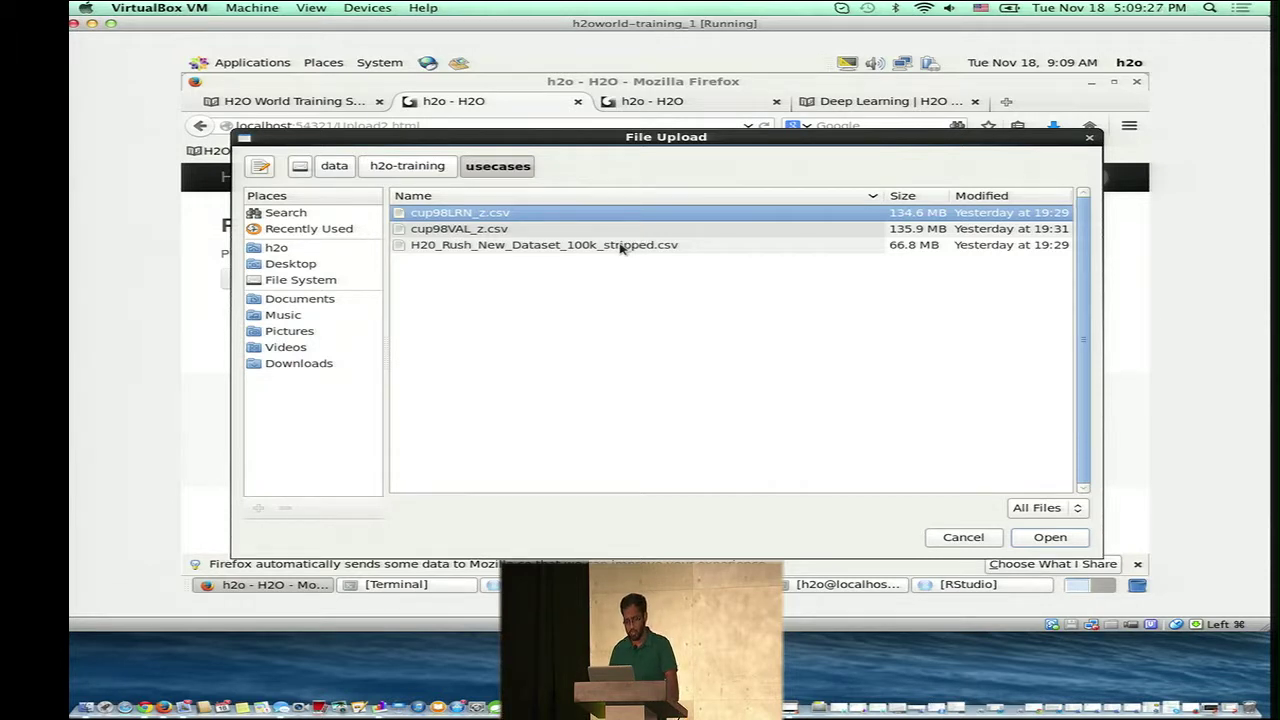
# - Upload H20_Rush_New_Dataset_100k_stripped.csv from the usecases folder to H2O
pyautogui.click(621, 246)
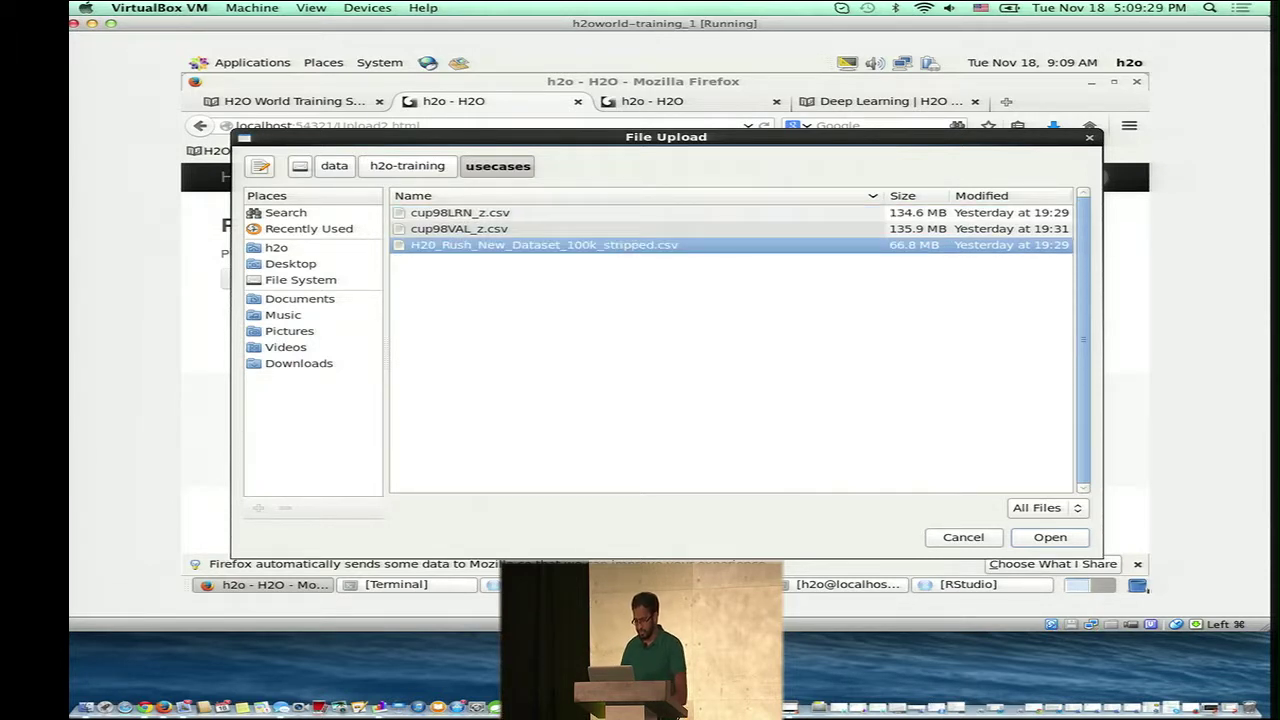
pyautogui.click(1049, 538)
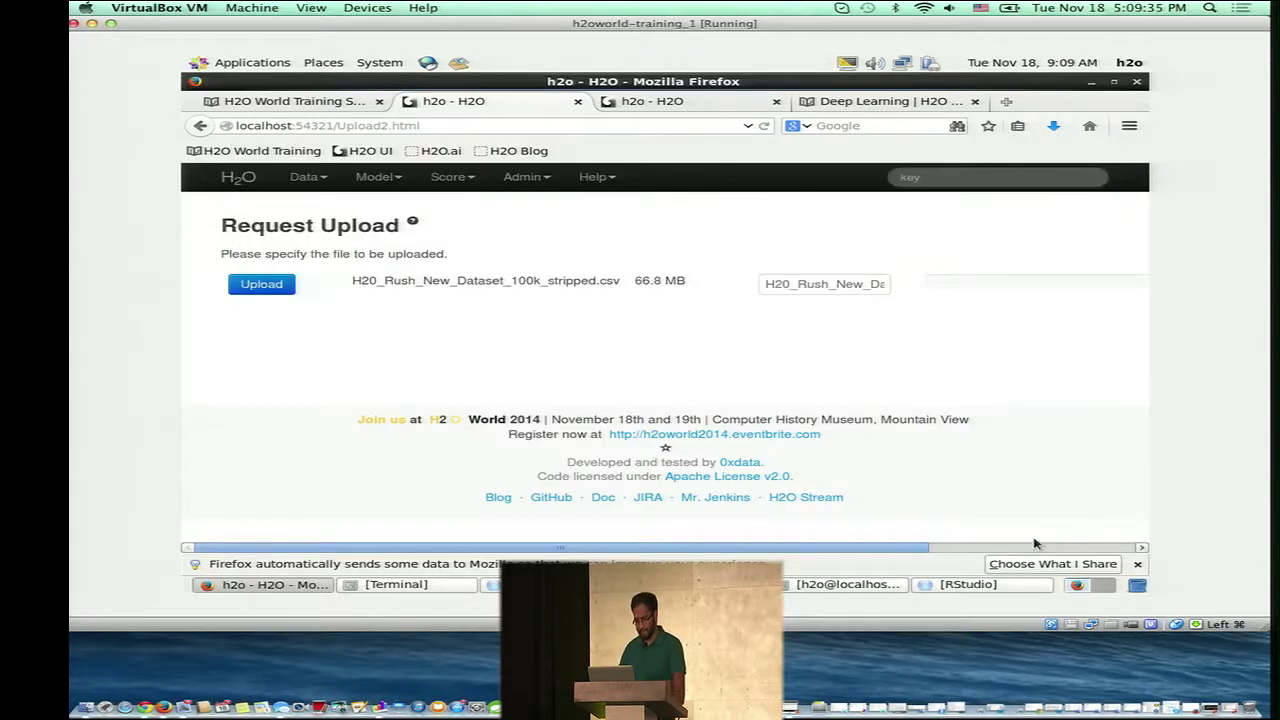
pyautogui.click(263, 286)
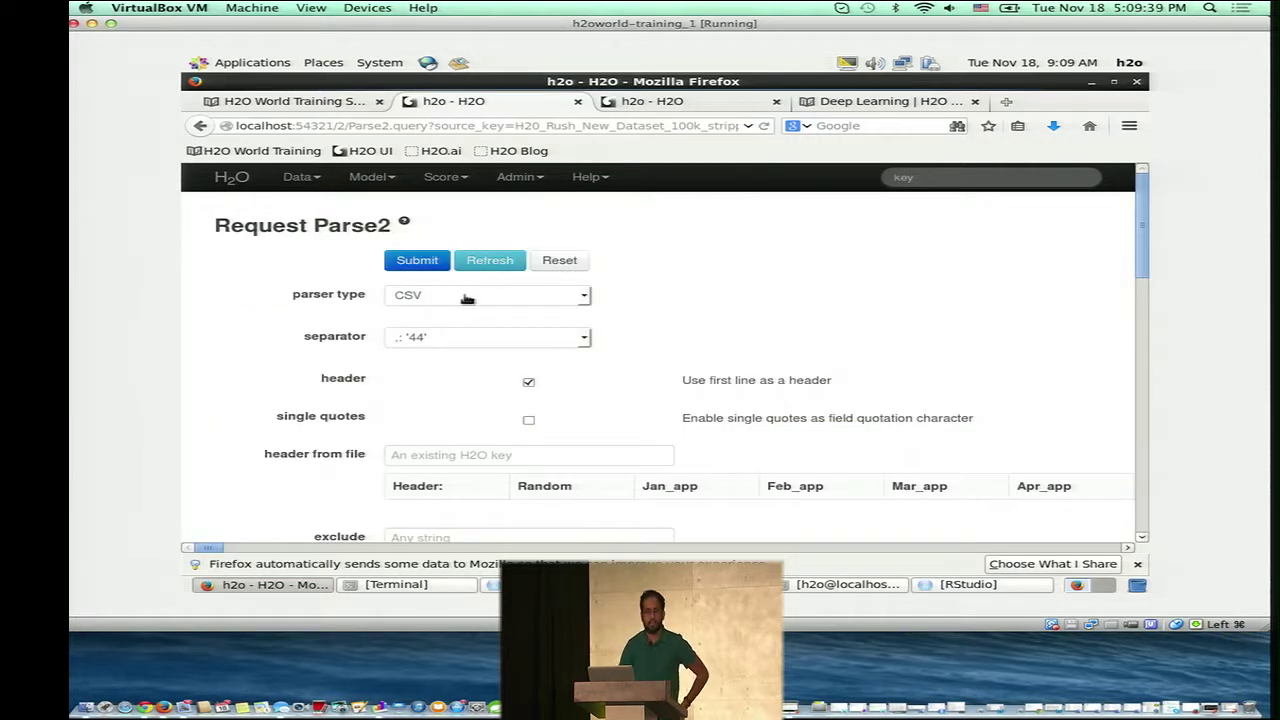
# - Review the parse settings and parse the uploaded dataset as CSV, using the first line as a header
pyautogui.scroll(-10, 903, 420)
pyautogui.scroll(9, 903, 422)
pyautogui.scroll(-10, 950, 430)
pyautogui.scroll(8, 950, 430)
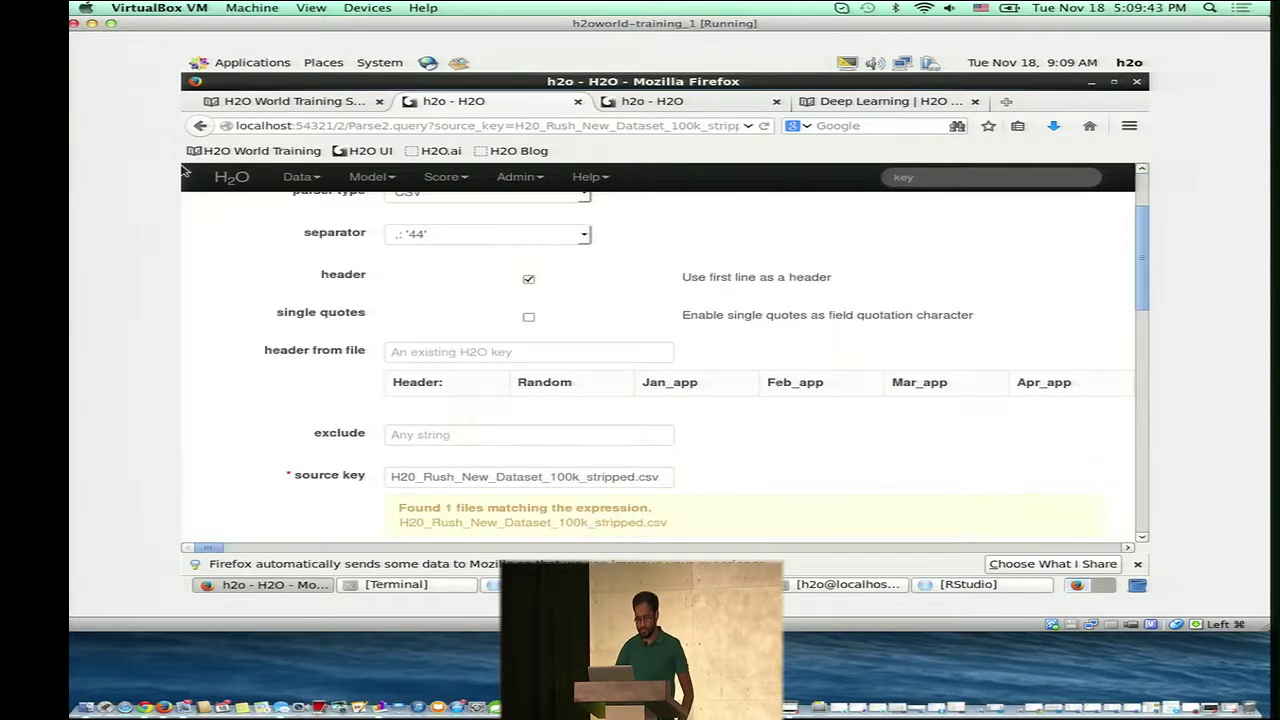
pyautogui.scroll(2, 337, 244)
pyautogui.click(400, 261)
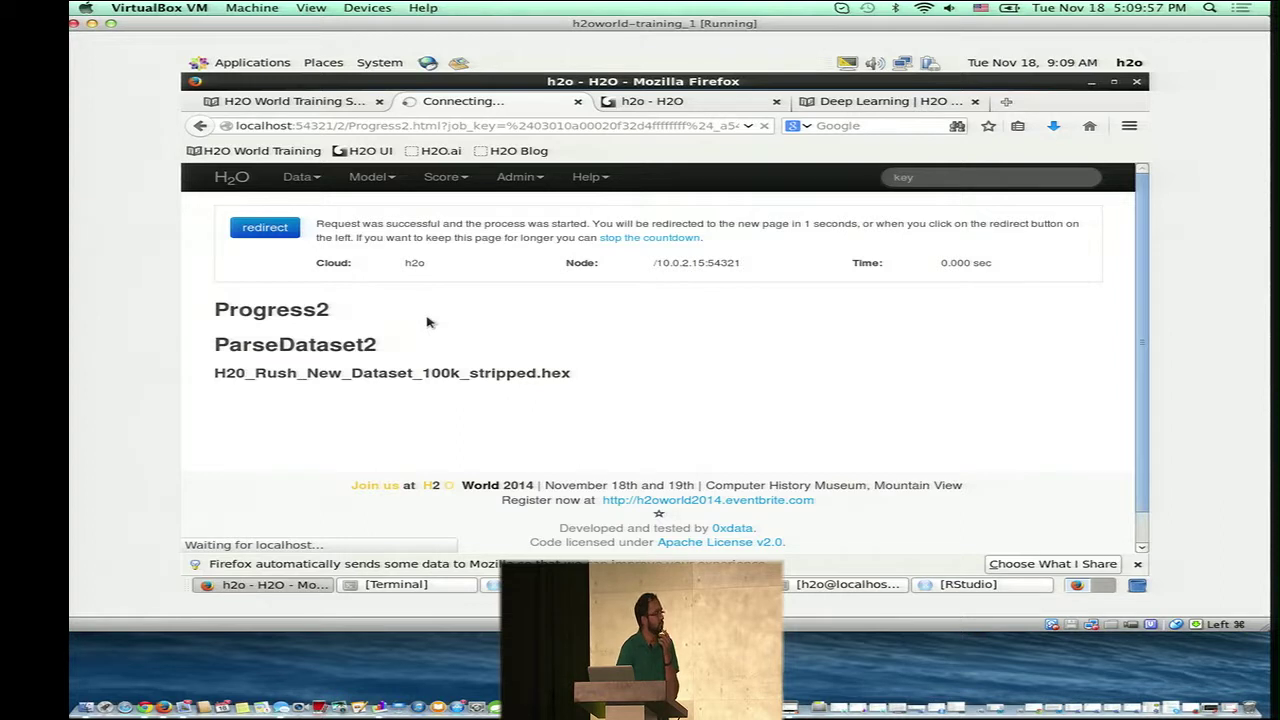
# - Examine the parsed dataset's monthly application columns and the high and low state flag columns, including their types and summary statistics
pyautogui.scroll(-10, 653, 363)
pyautogui.scroll(10, 653, 363)
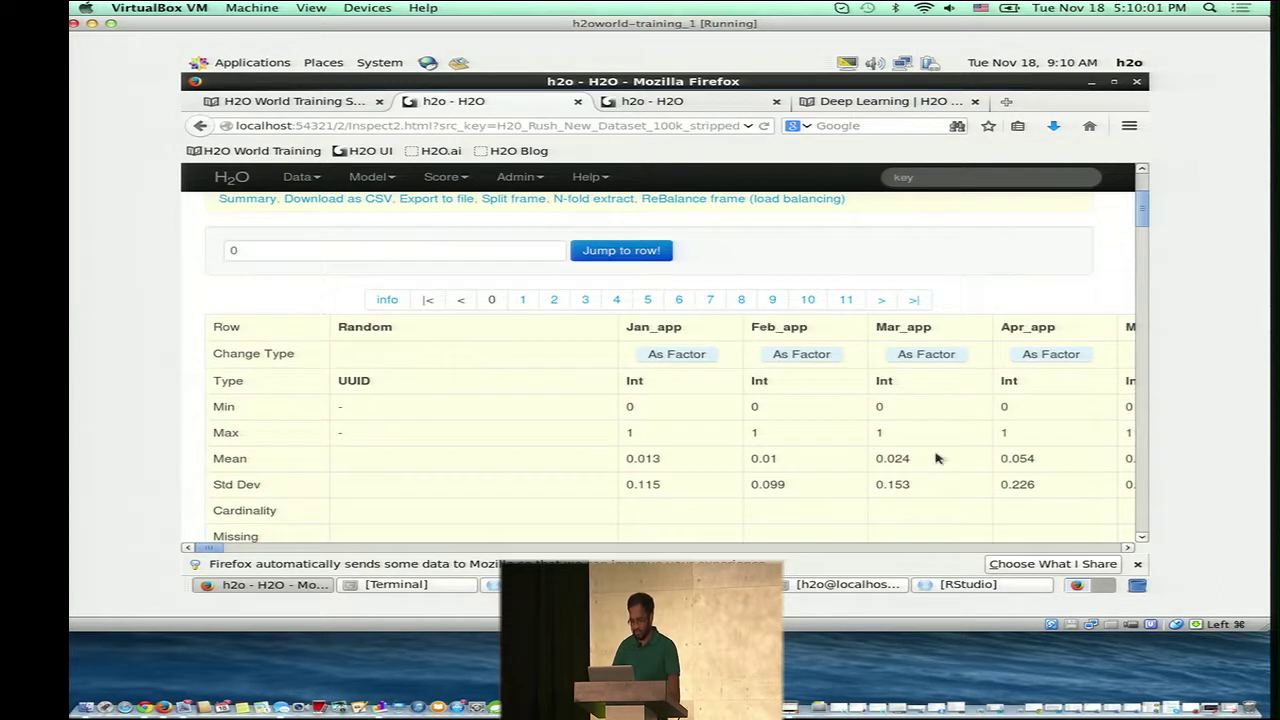
pyautogui.hscroll(6, 936, 458)
pyautogui.scroll(-1, 930, 457)
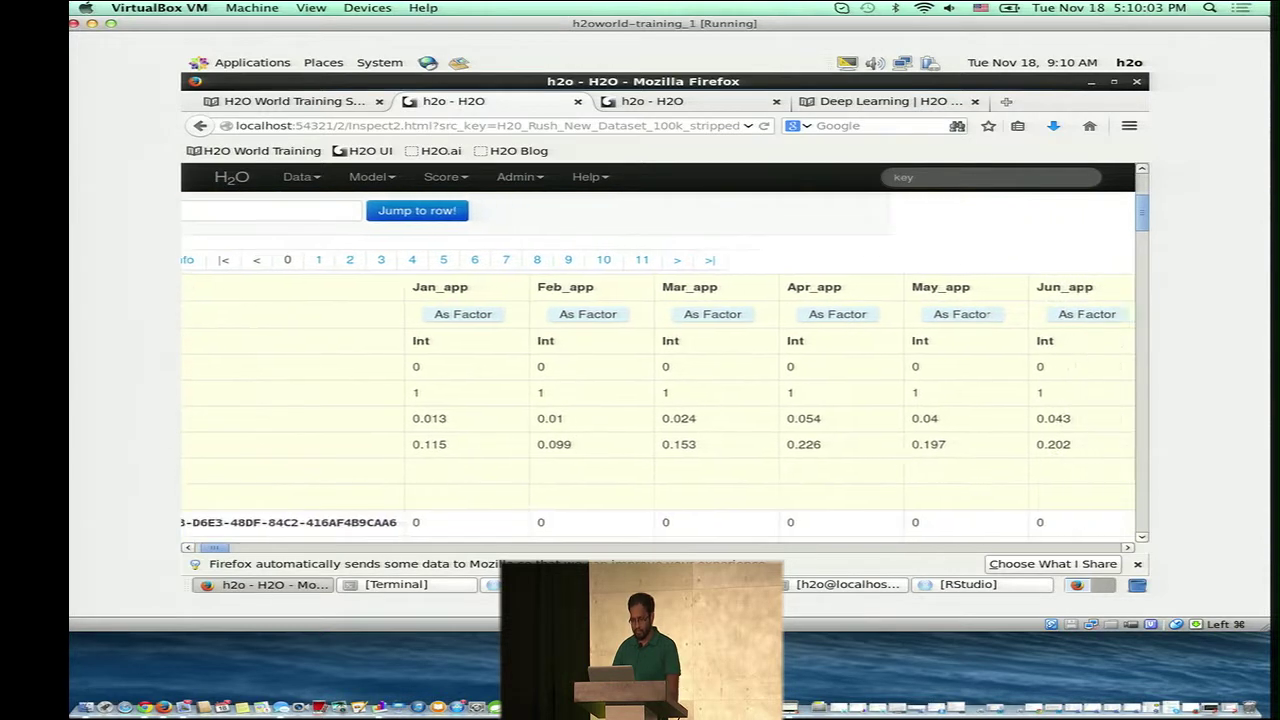
pyautogui.hscroll(15, 926, 457)
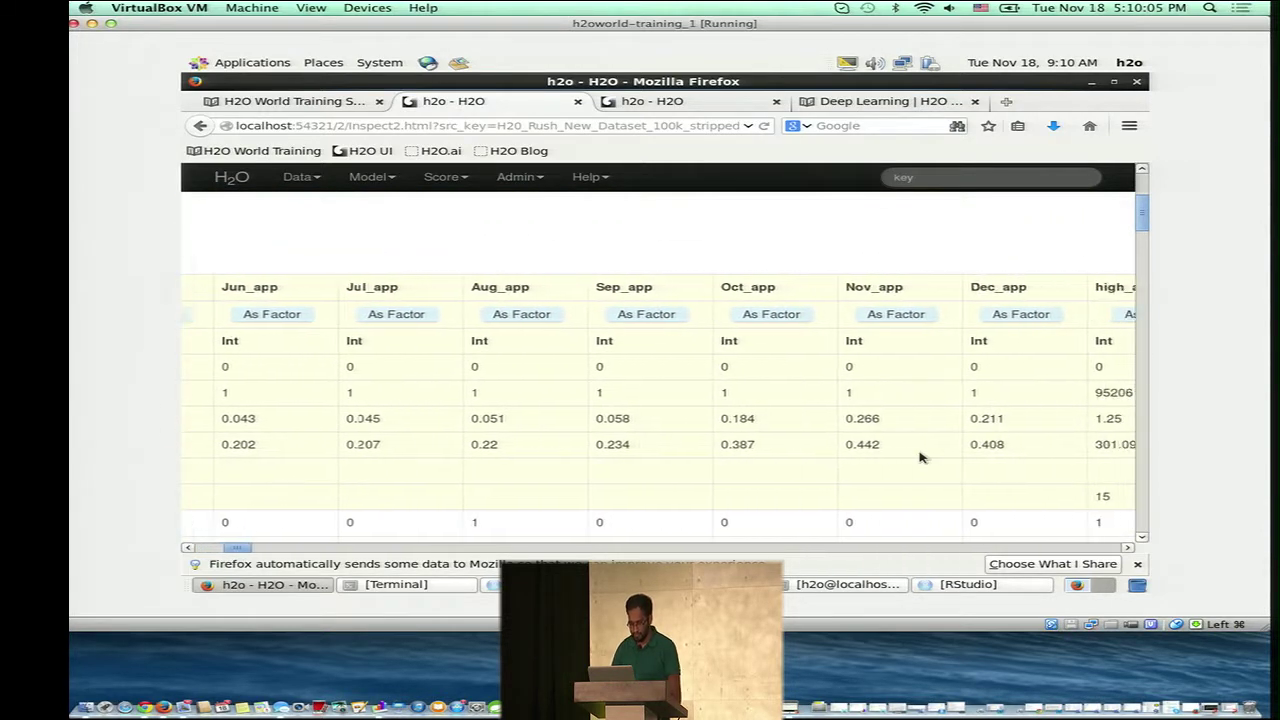
pyautogui.hscroll(13, 921, 457)
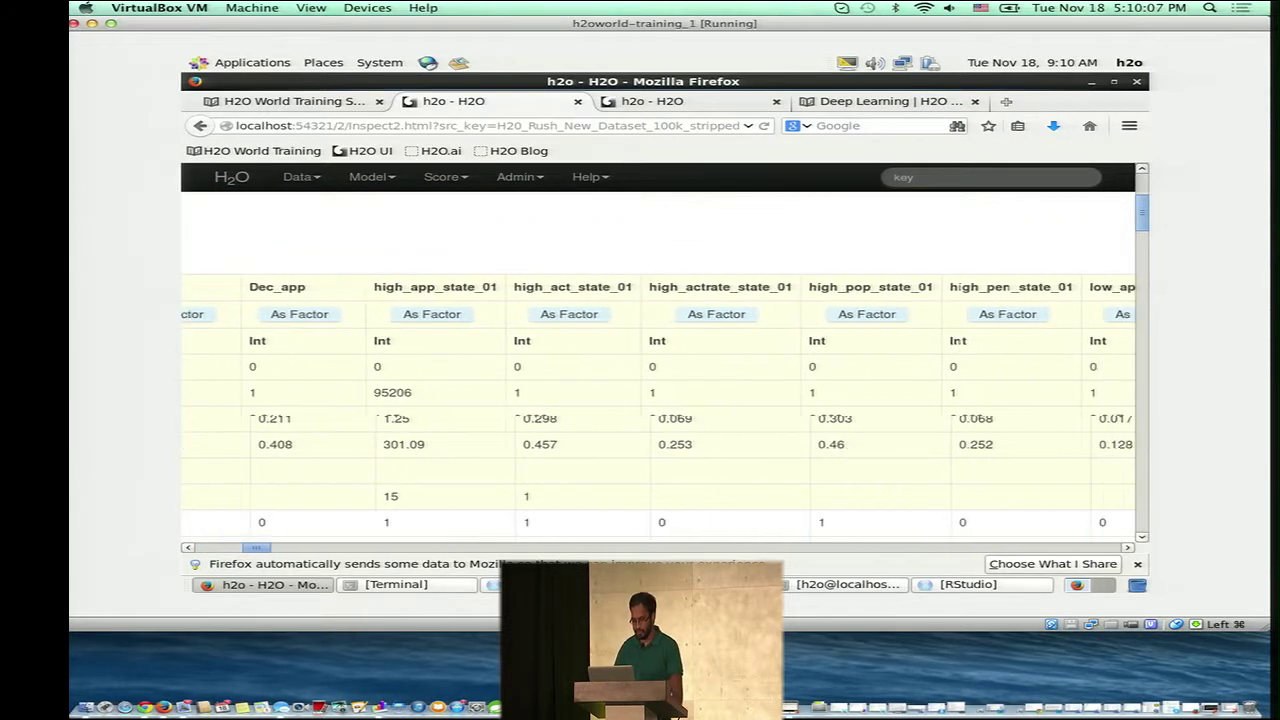
pyautogui.hscroll(3, 508, 345)
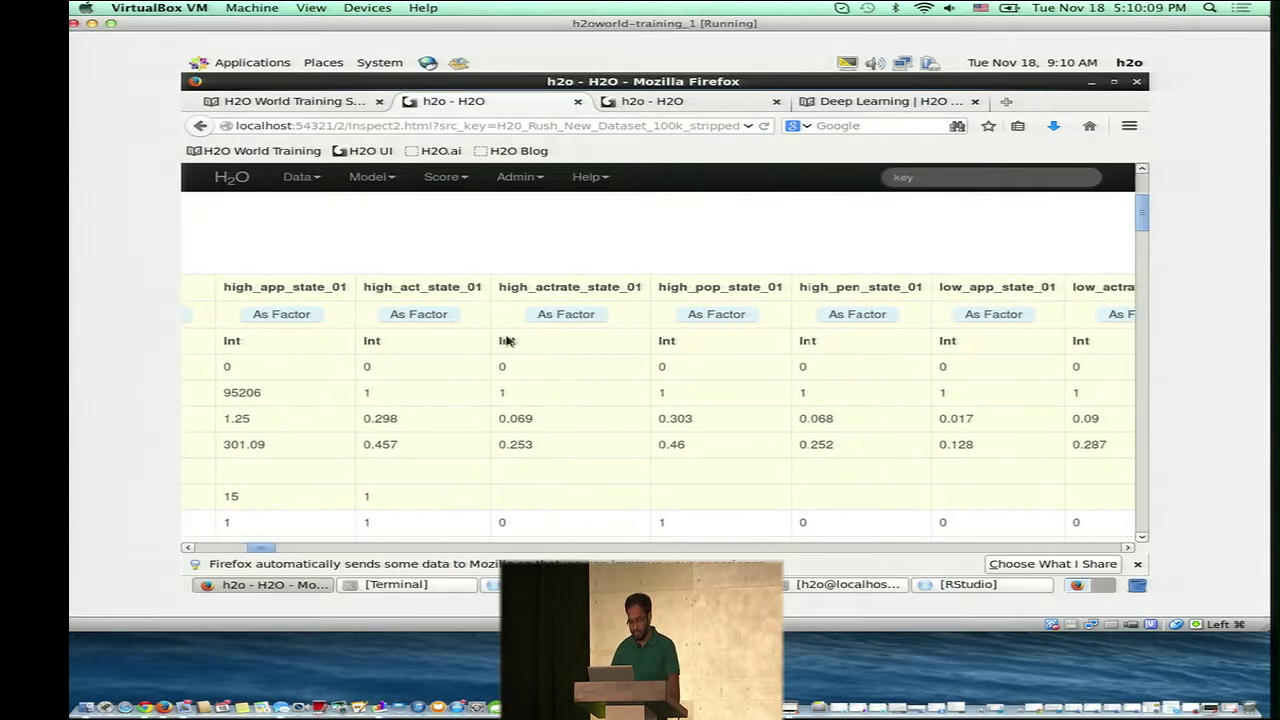
pyautogui.hscroll(3, 508, 340)
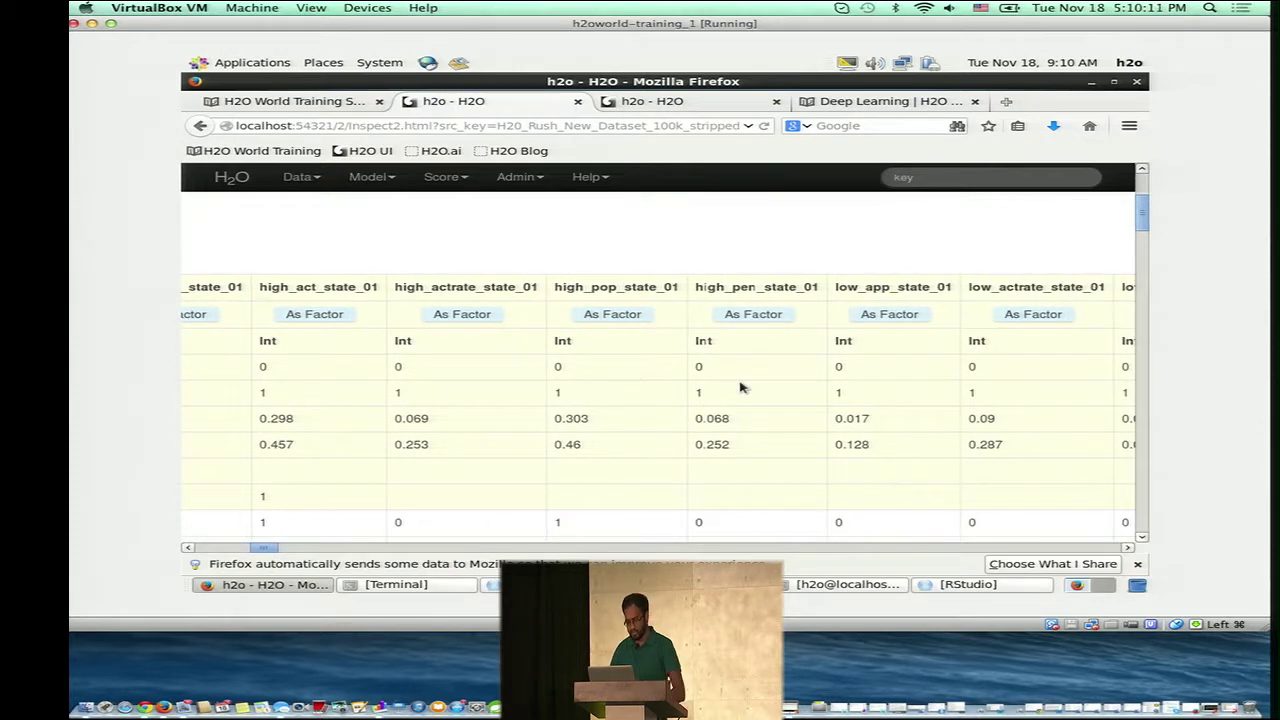
pyautogui.hscroll(2, 741, 387)
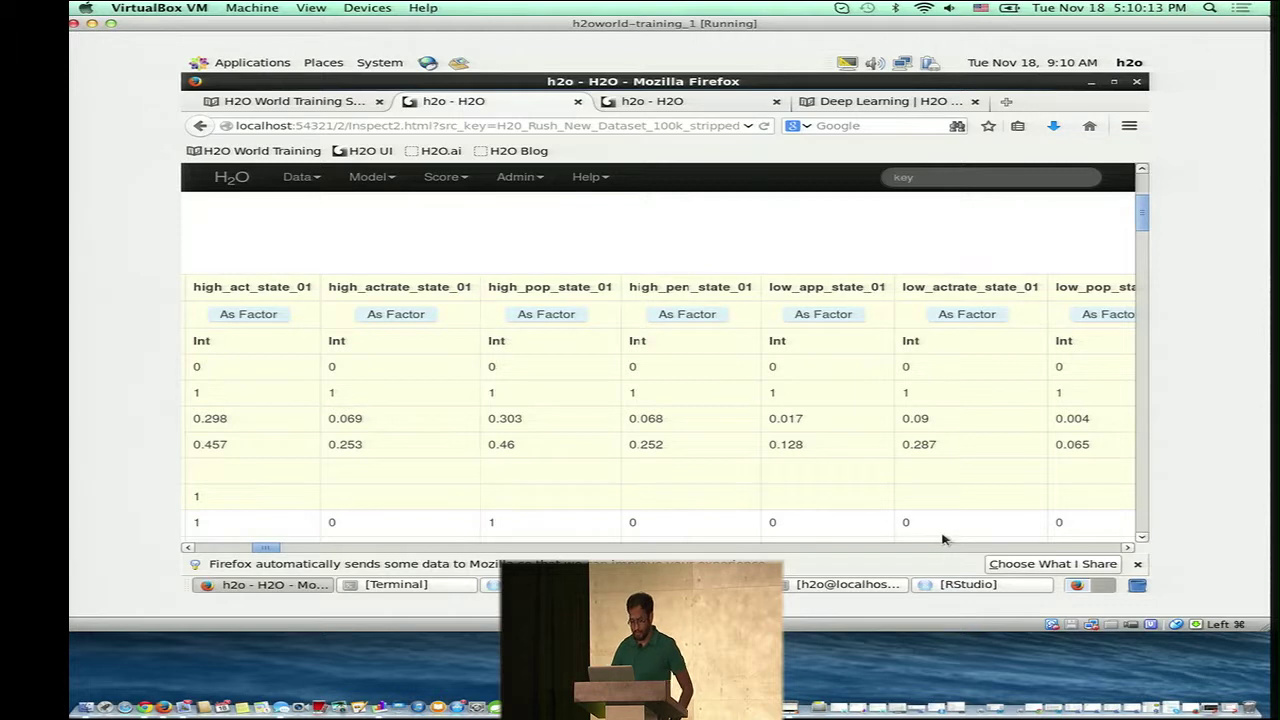
pyautogui.hscroll(8, 834, 386)
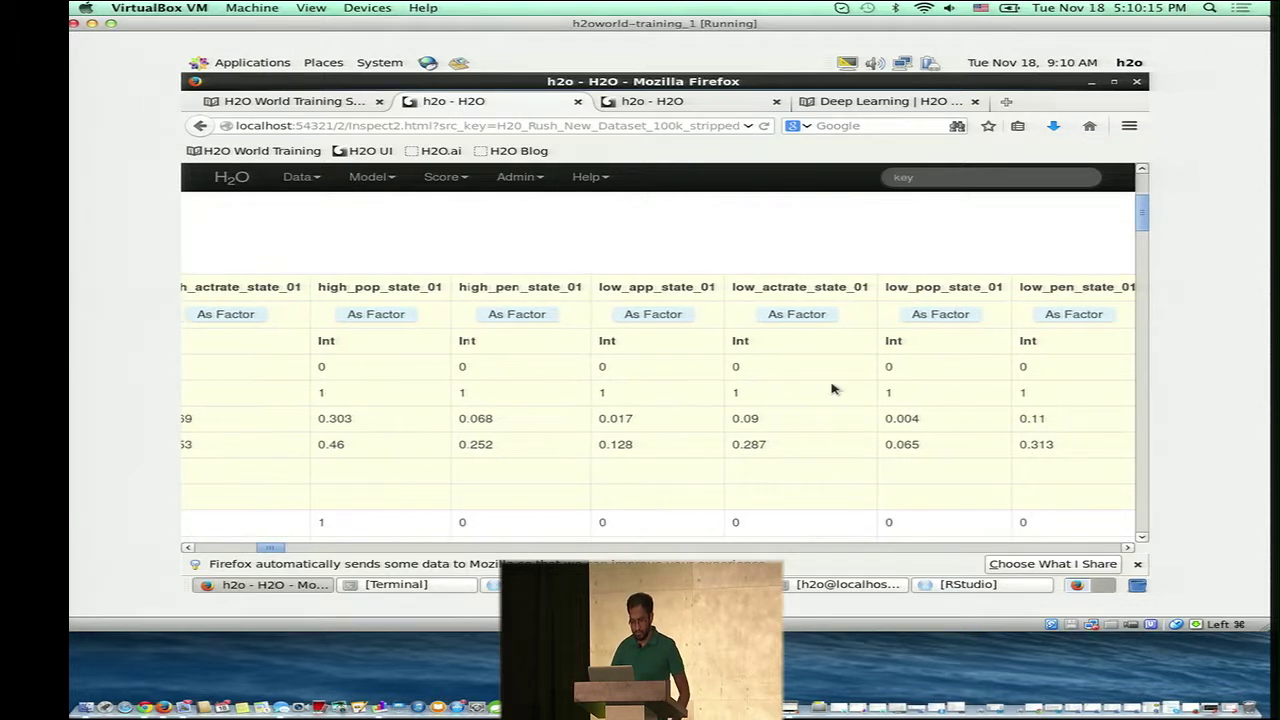
pyautogui.hscroll(15, 450, 342)
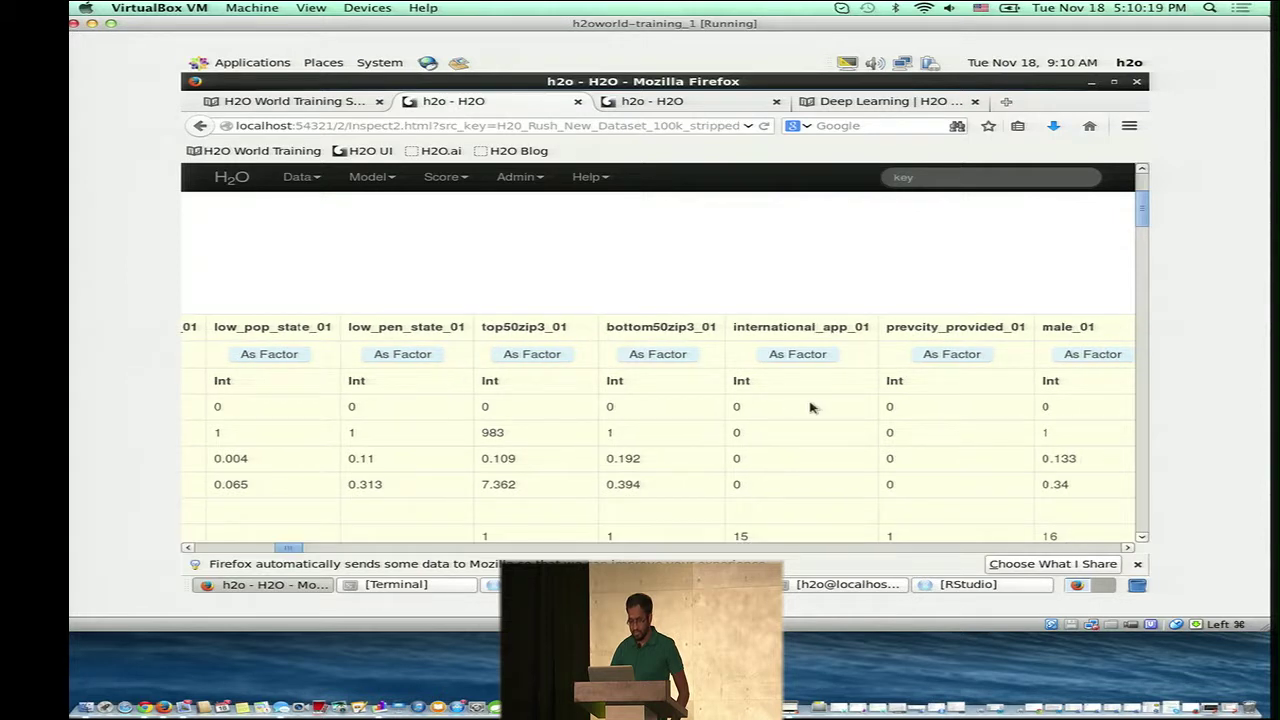
# - Examine the gender, referral, heard-about, area code and weekday application columns of the dataset
pyautogui.hscroll(12, 811, 408)
pyautogui.hscroll(3, 810, 407)
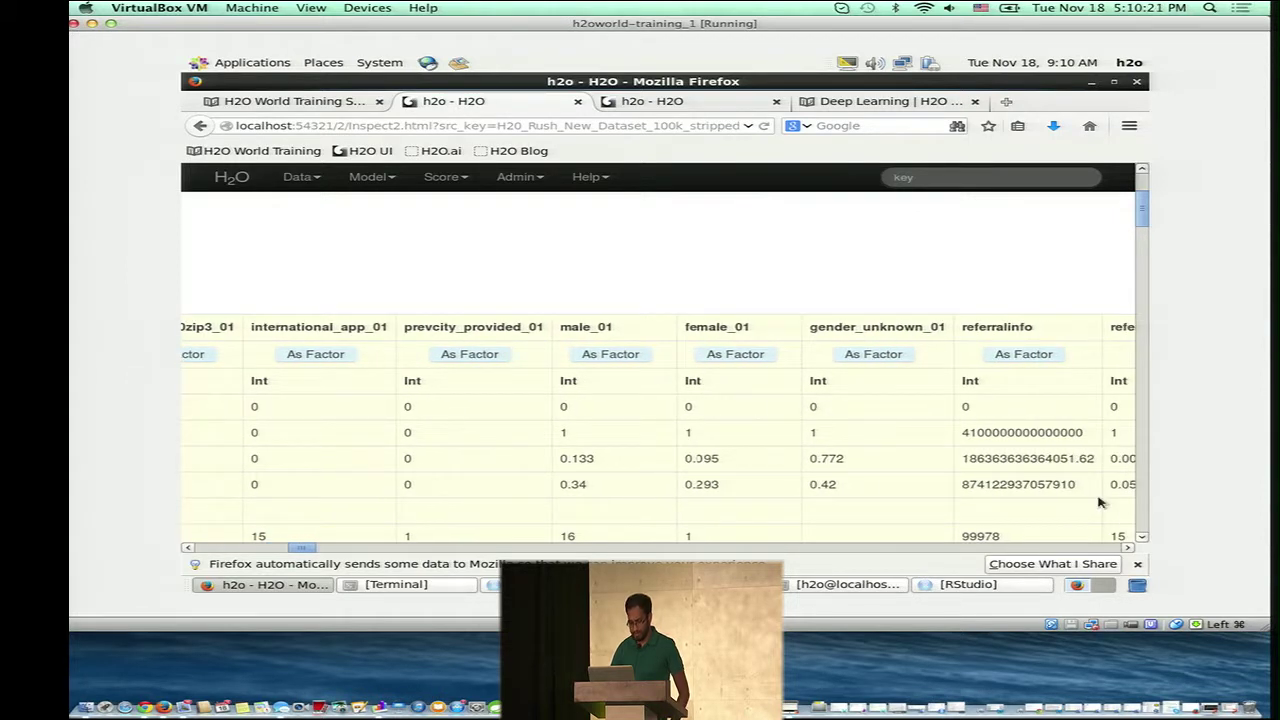
pyautogui.hscroll(3, 1091, 503)
pyautogui.hscroll(3, 887, 417)
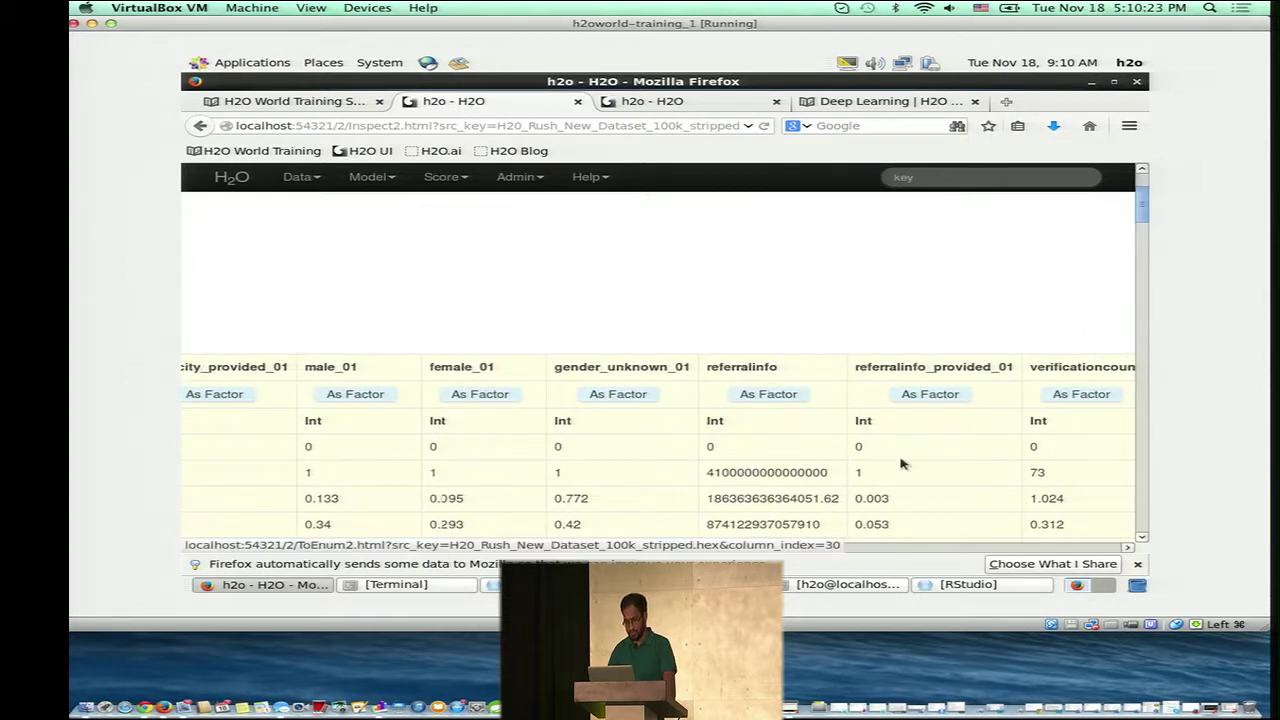
pyautogui.hscroll(8, 900, 462)
pyautogui.hscroll(20, 882, 460)
pyautogui.scroll(-1, 882, 460)
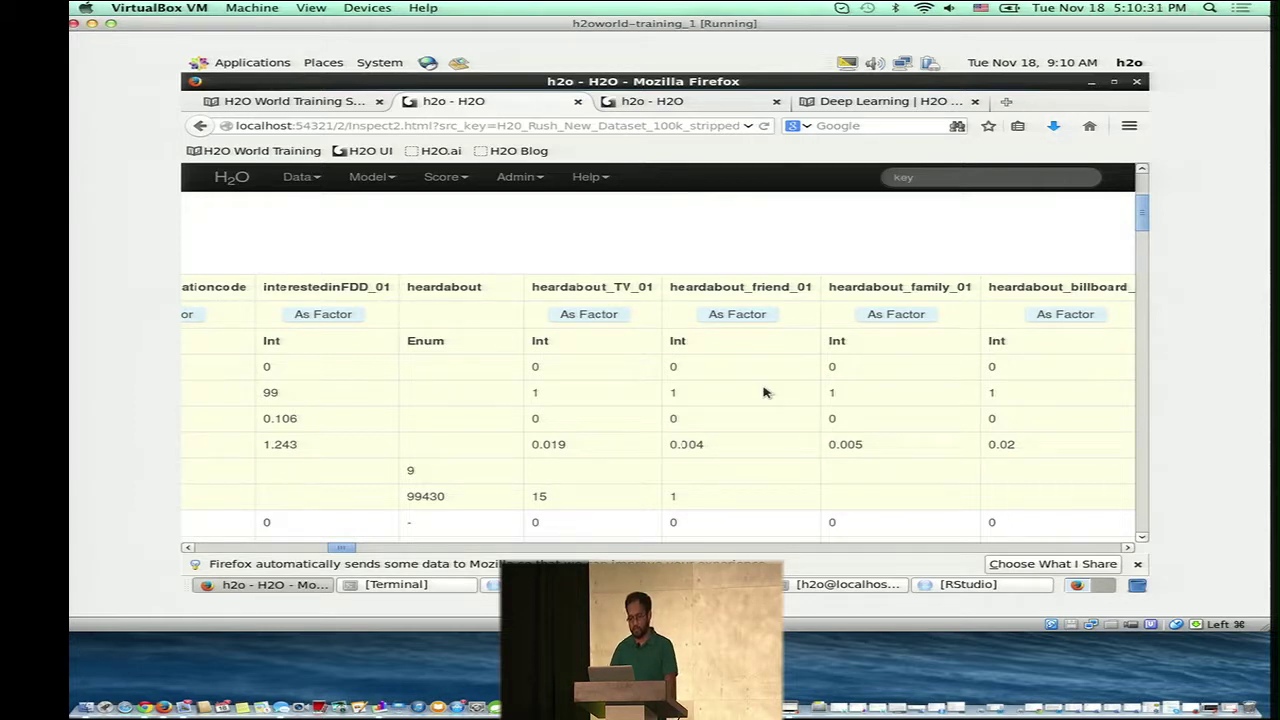
pyautogui.scroll(-10, 963, 408)
pyautogui.scroll(12, 912, 527)
pyautogui.hscroll(4, 912, 527)
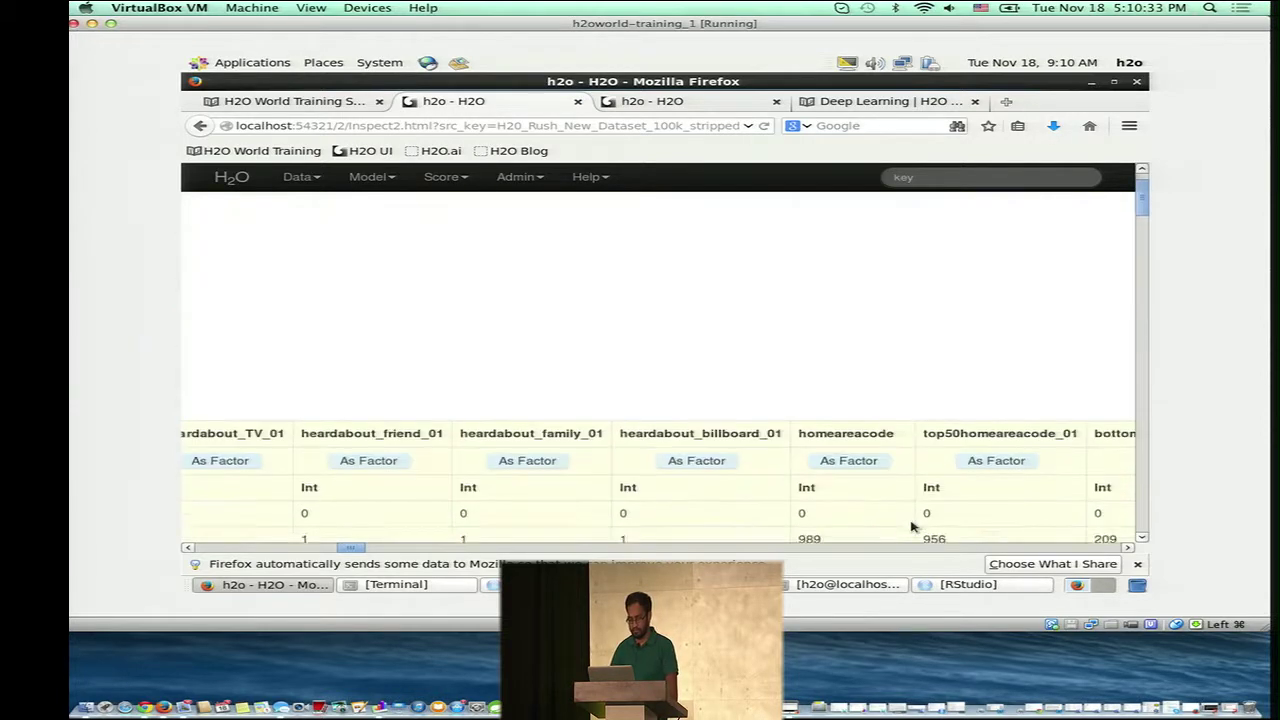
pyautogui.scroll(-4, 915, 529)
pyautogui.hscroll(6, 915, 529)
pyautogui.hscroll(9, 926, 531)
pyautogui.scroll(1, 926, 528)
pyautogui.hscroll(1, 932, 449)
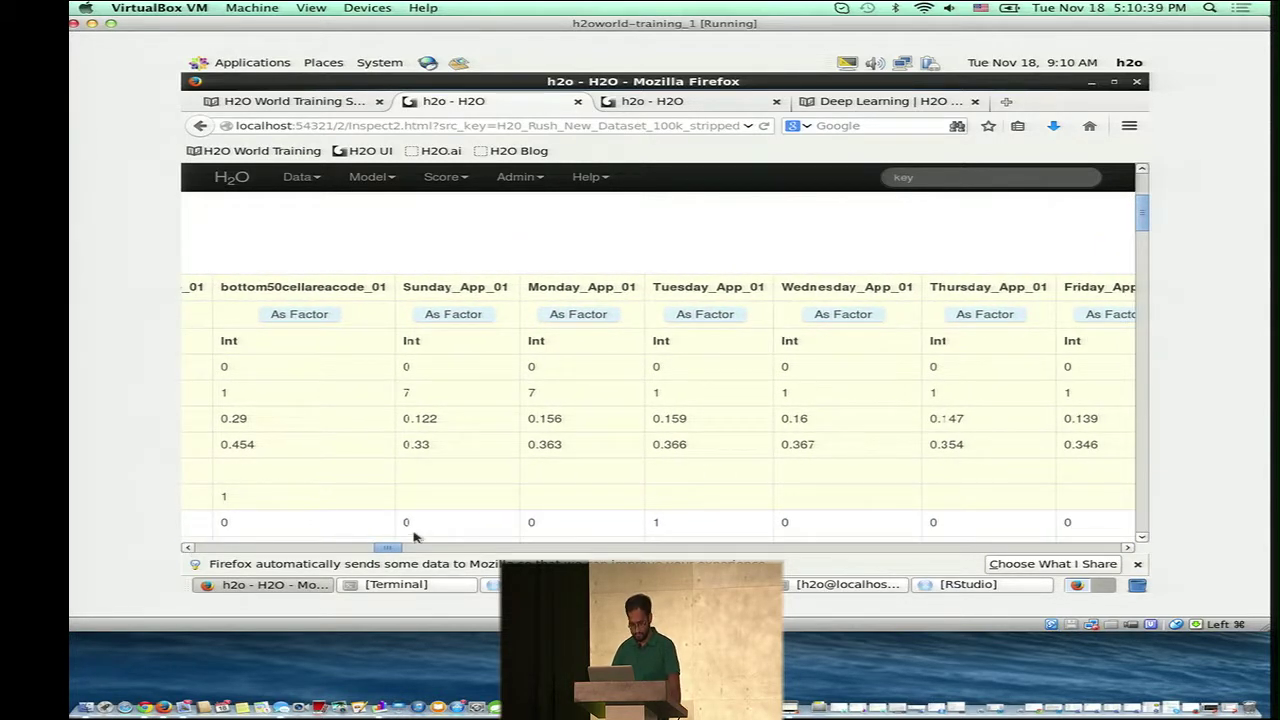
# - Examine the promotion, partner category, population, household, grade and percentage columns, then return to the first columns
pyautogui.moveTo(390, 548); pyautogui.dragTo(542, 550)
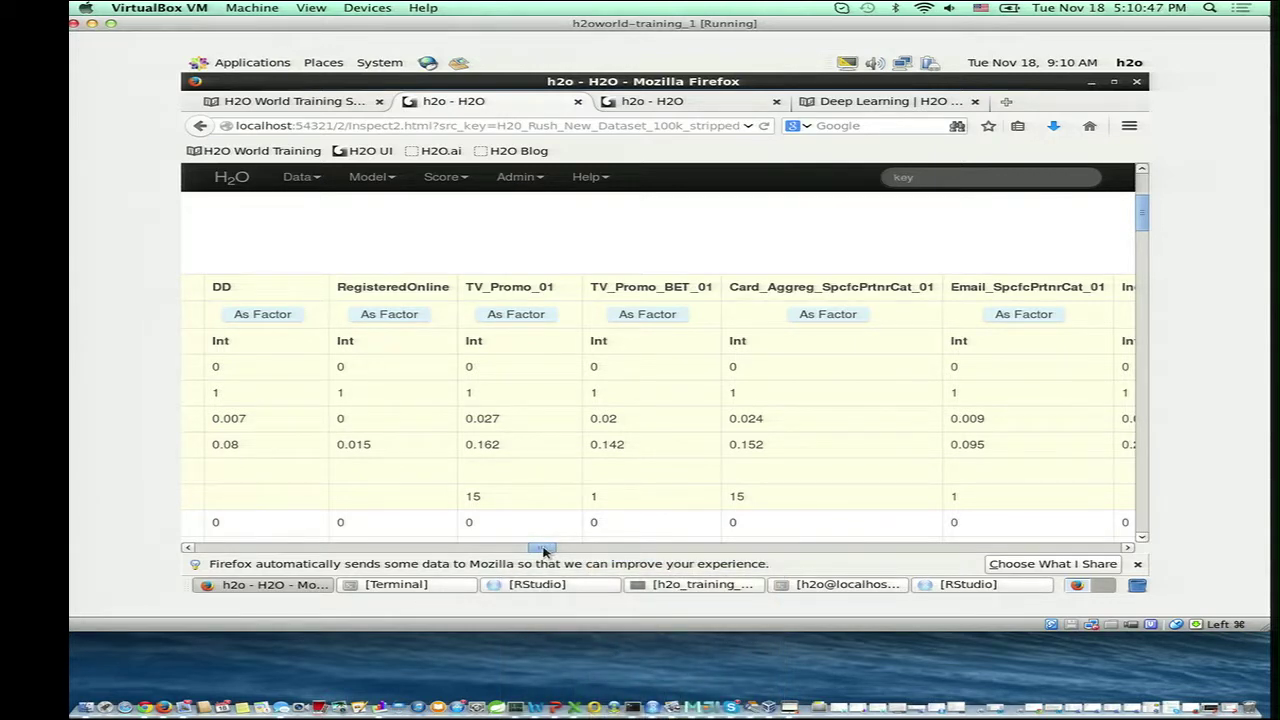
pyautogui.moveTo(544, 551); pyautogui.dragTo(560, 552)
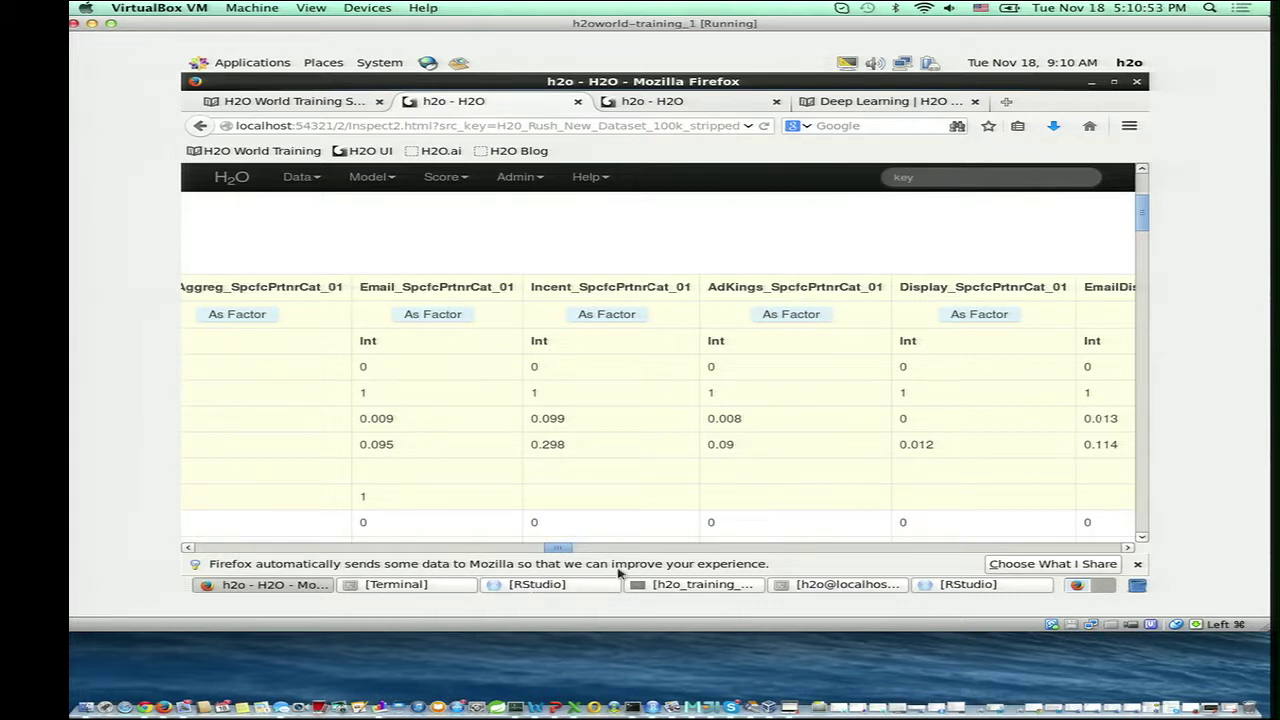
pyautogui.moveTo(565, 551); pyautogui.dragTo(703, 548)
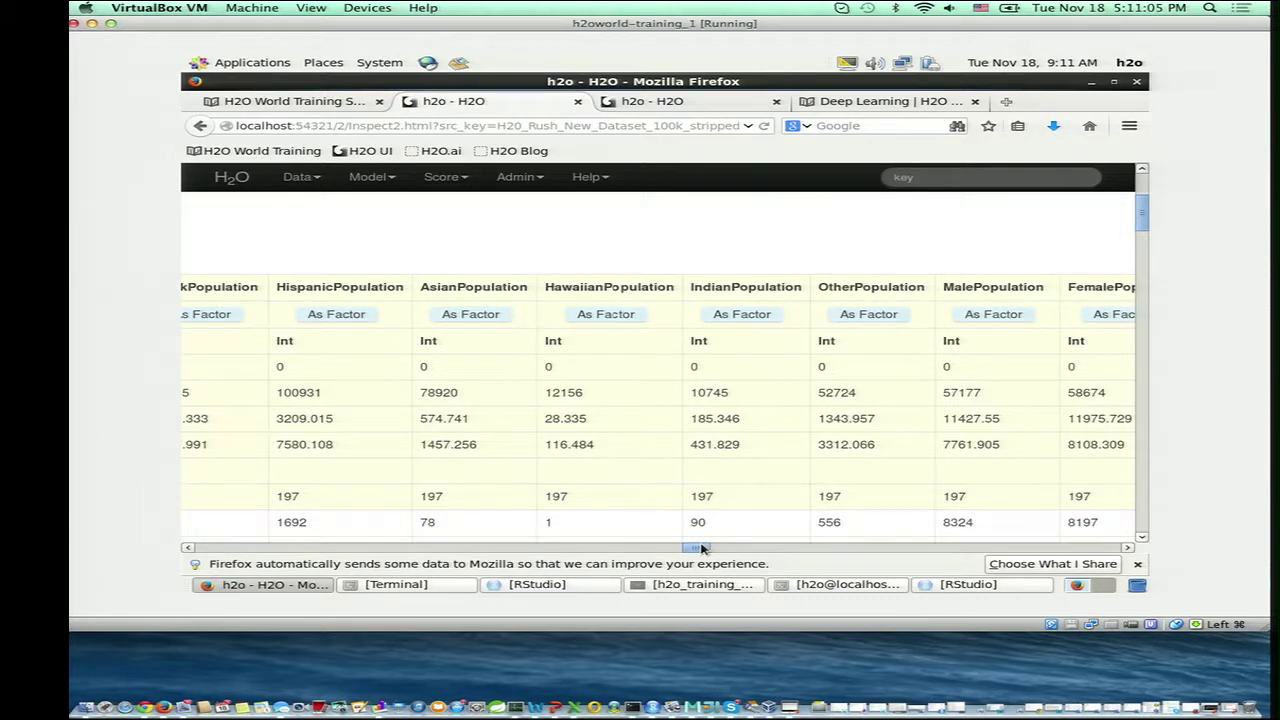
pyautogui.moveTo(701, 548); pyautogui.dragTo(715, 548)
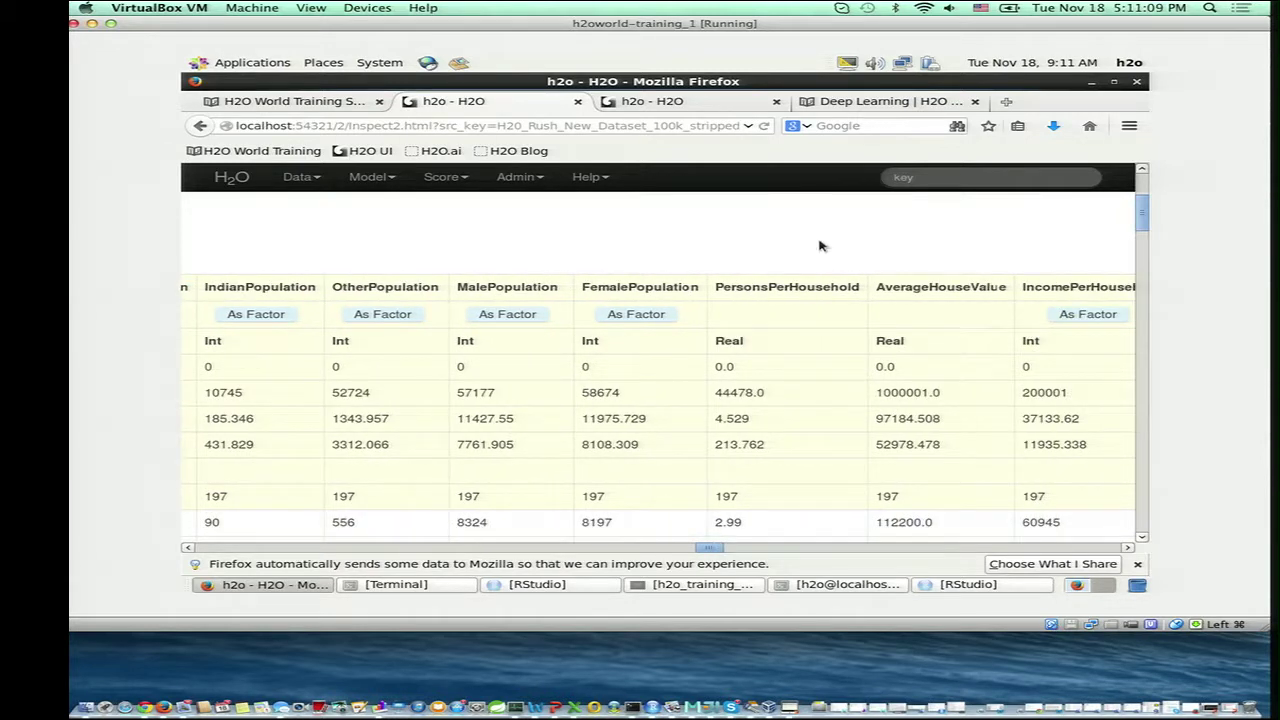
pyautogui.moveTo(710, 550); pyautogui.dragTo(1068, 553)
pyautogui.hscroll(6, 1068, 553)
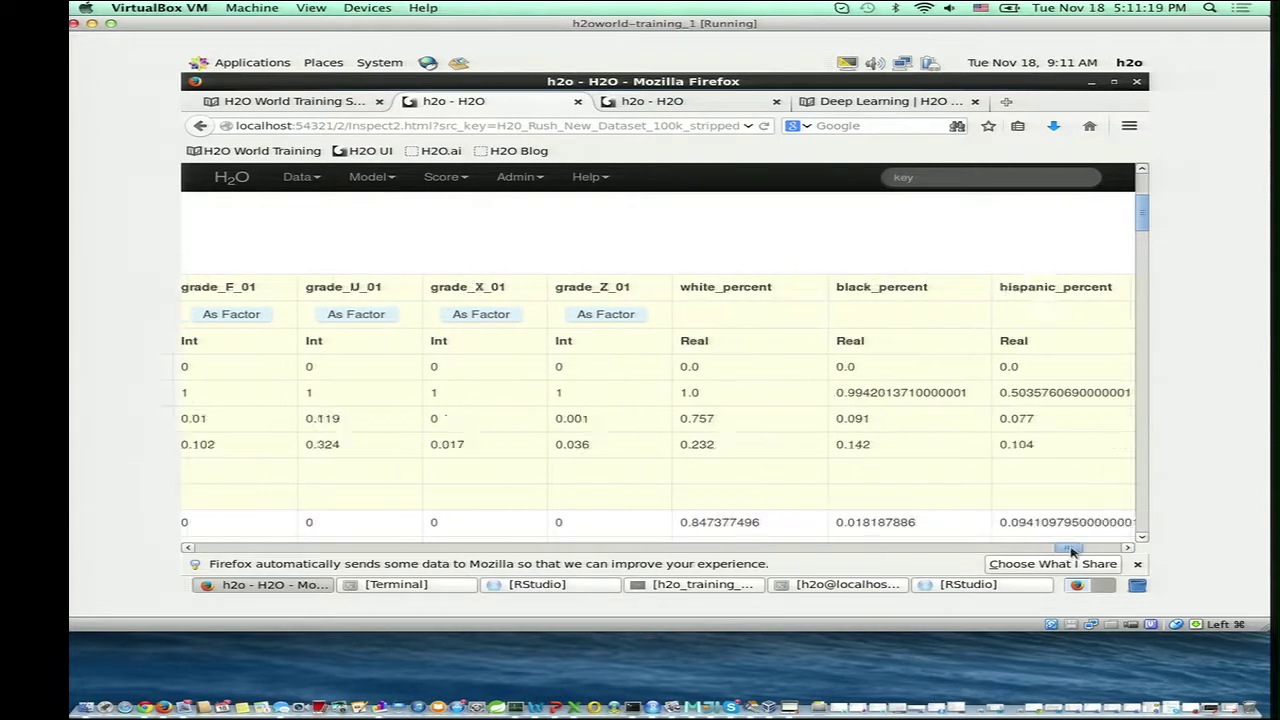
pyautogui.moveTo(1055, 548); pyautogui.dragTo(210, 541)
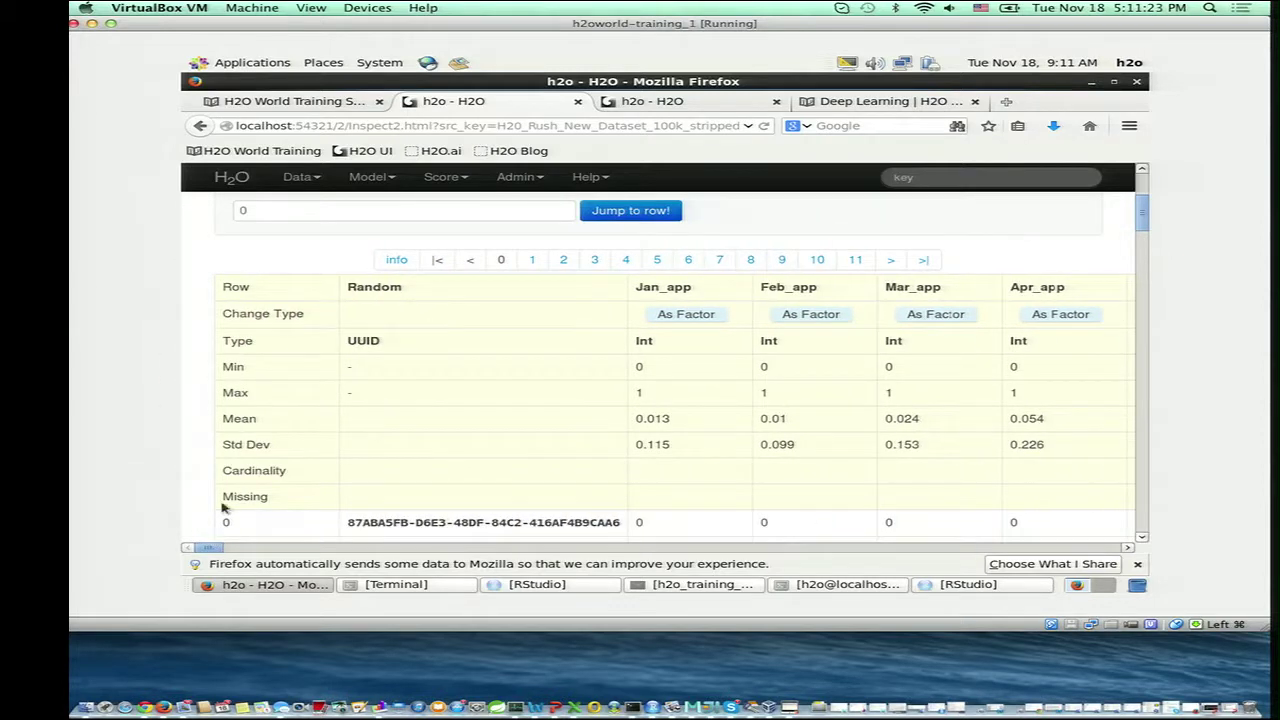
# - Start a BigData Random Forest model on the dataset and set its destination key to mm_1
pyautogui.scroll(-10, 357, 414)
pyautogui.scroll(12, 471, 414)
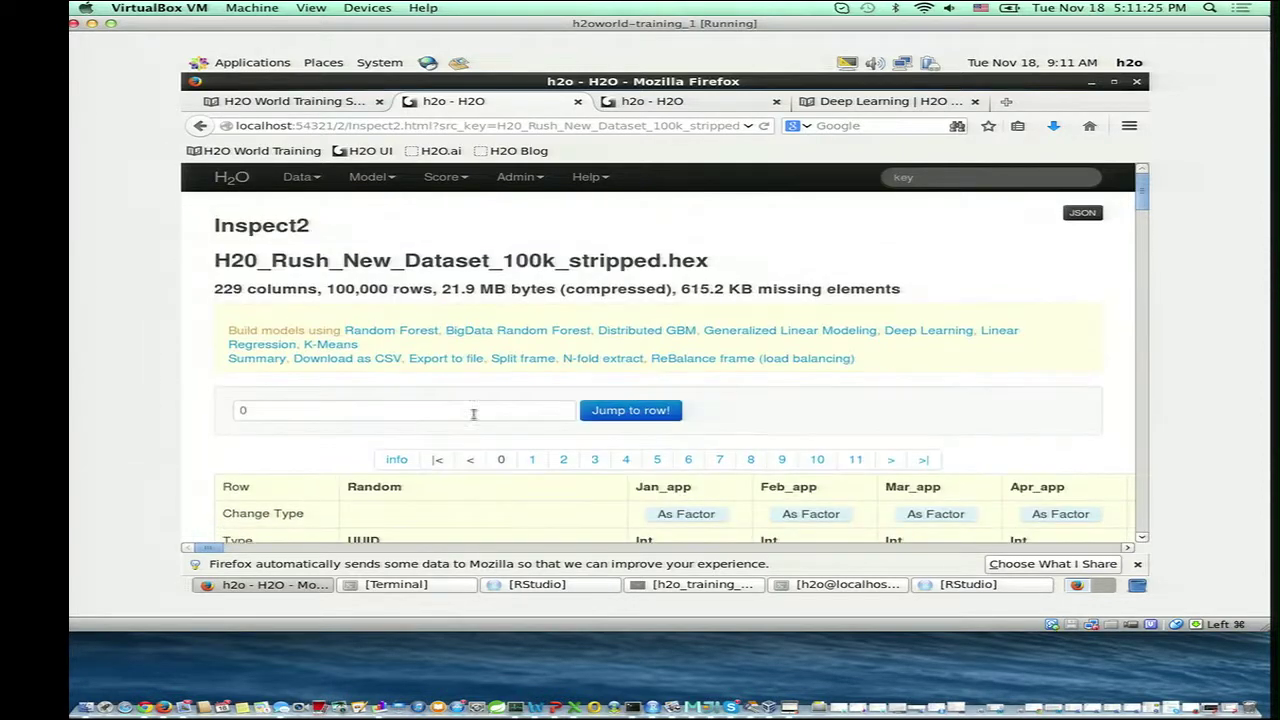
pyautogui.click(575, 333)
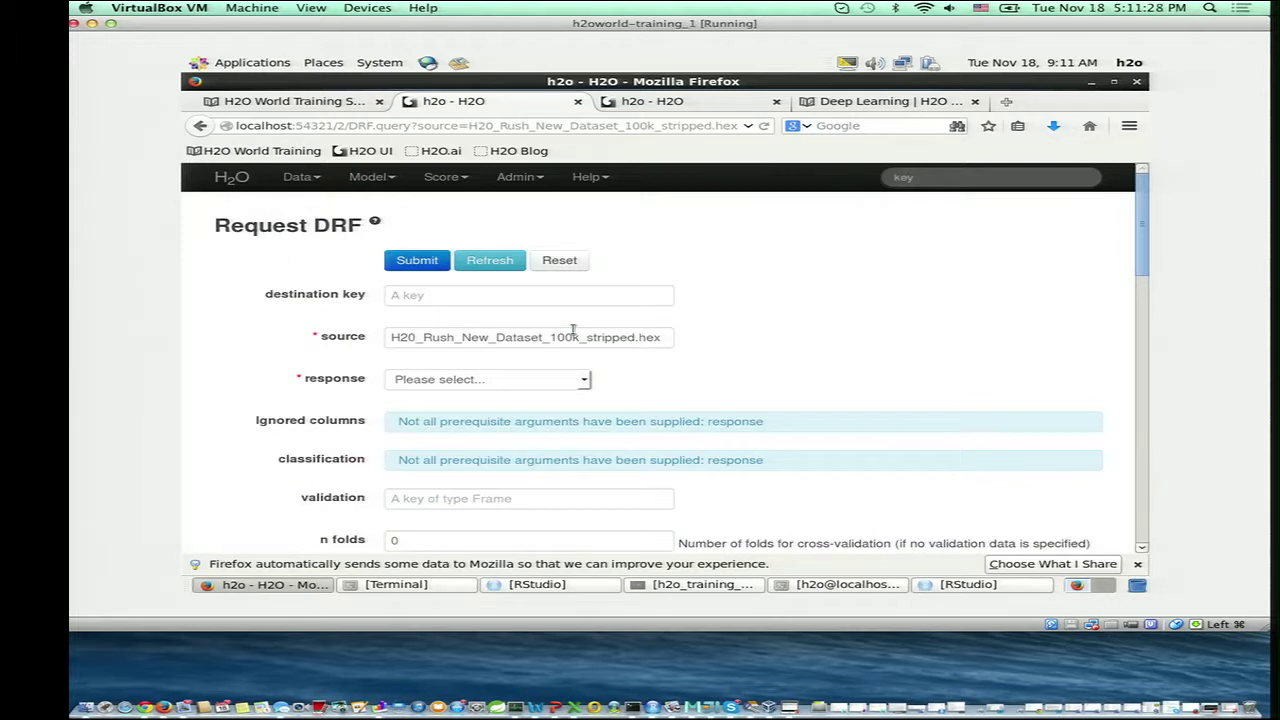
pyautogui.click(466, 296)
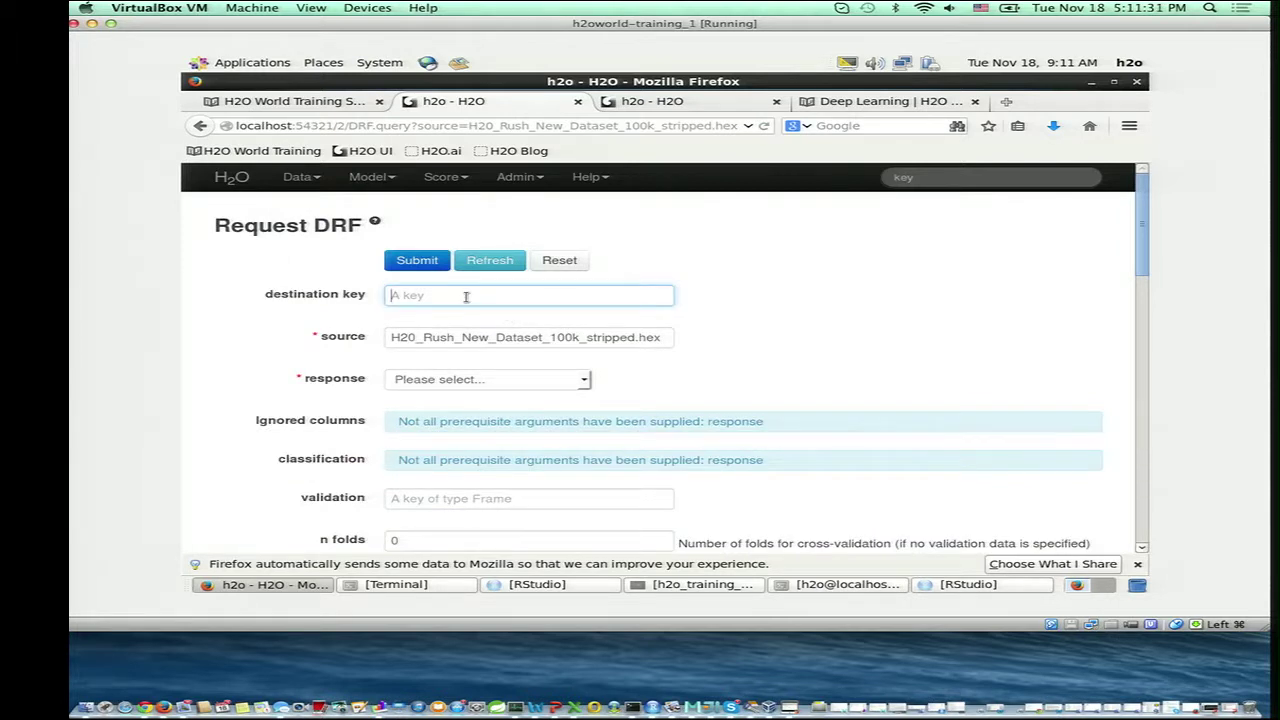
pyautogui.write('mm_1')
pyautogui.press('Tab')
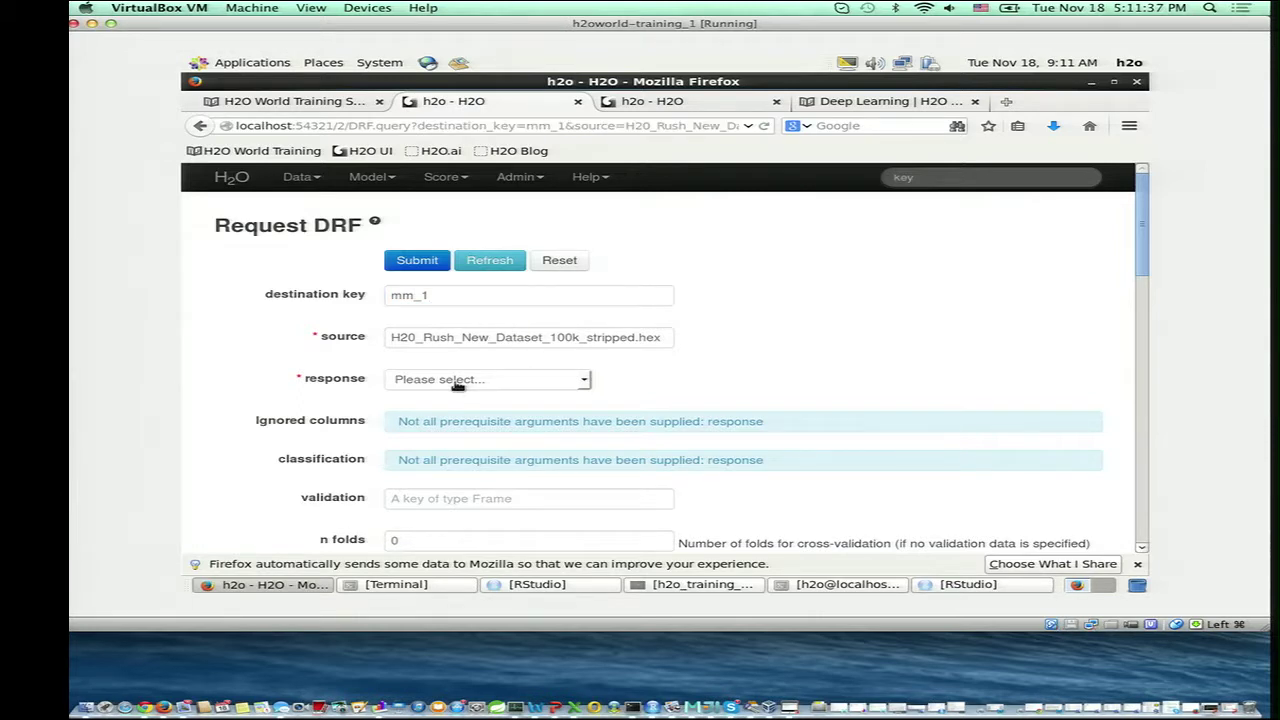
# - Set Activated as the response column of the random forest model
pyautogui.click(585, 383)
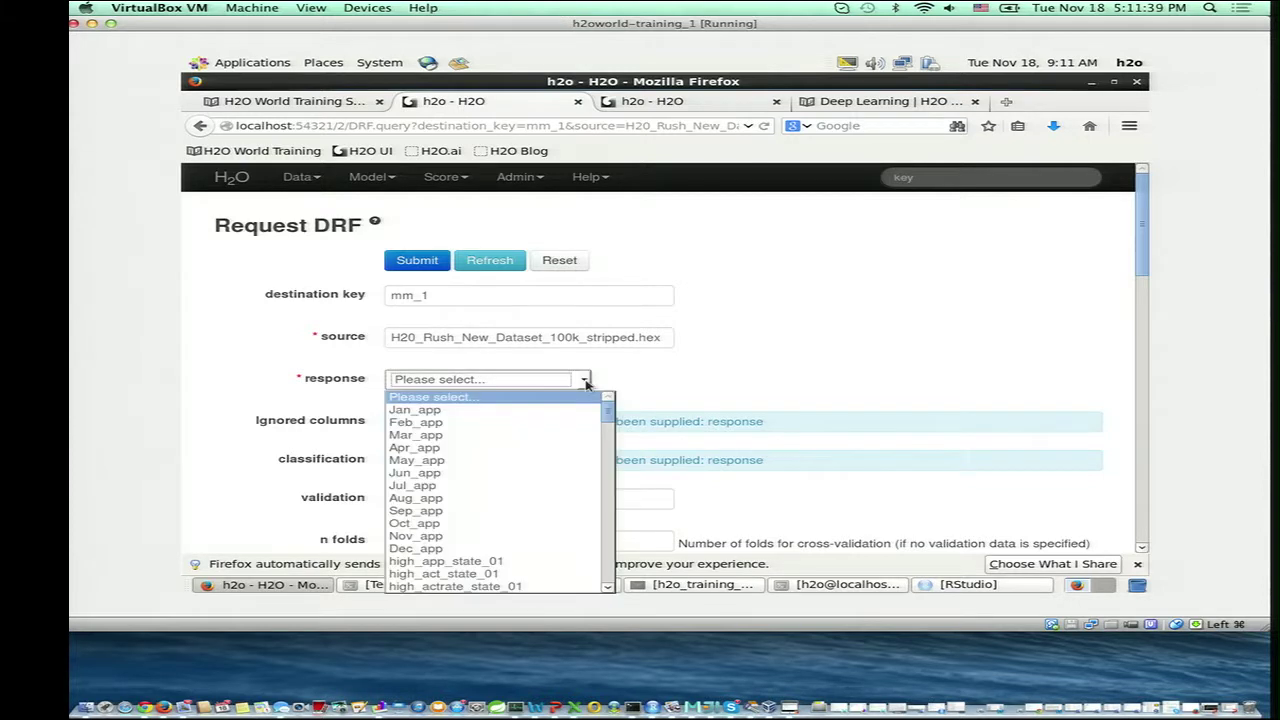
pyautogui.write('add')
pyautogui.press('Down')
pyautogui.press('Down')
pyautogui.press('Down')
pyautogui.press('Down')
pyautogui.press('Down')
pyautogui.press('Down')
pyautogui.press('Down')
pyautogui.press('Down')
pyautogui.press('Down')
pyautogui.press('Down')
pyautogui.press('Down')
pyautogui.press('Down')
pyautogui.press('Down')
pyautogui.press('Down')
pyautogui.press('Down')
pyautogui.press('Down')
pyautogui.press('Down')
pyautogui.press('Down')
pyautogui.press('Down')
pyautogui.press('Down')
pyautogui.press('Down')
pyautogui.press('Down')
pyautogui.press('Down')
pyautogui.press('Down')
pyautogui.press('Down')
pyautogui.scroll(-3, 512, 516)
pyautogui.scroll(-10, 512, 516)
pyautogui.scroll(-10, 512, 516)
pyautogui.scroll(9, 512, 516)
pyautogui.scroll(12, 512, 516)
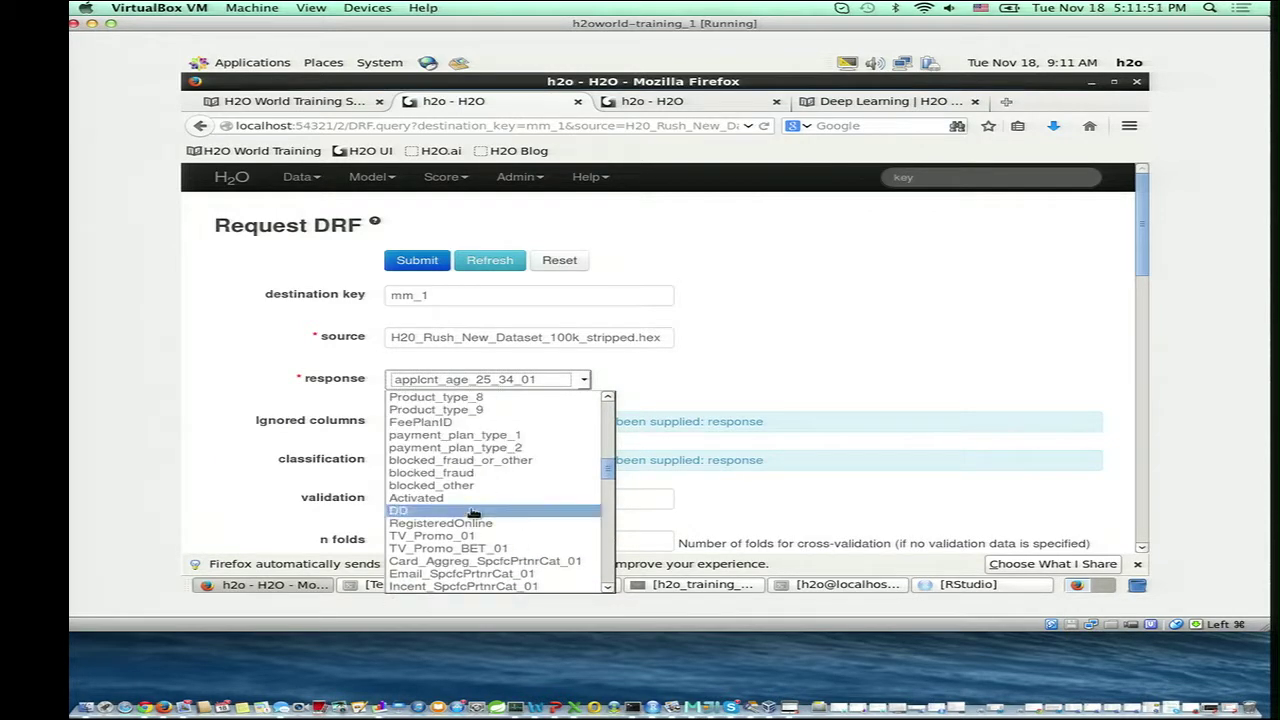
pyautogui.click(452, 498)
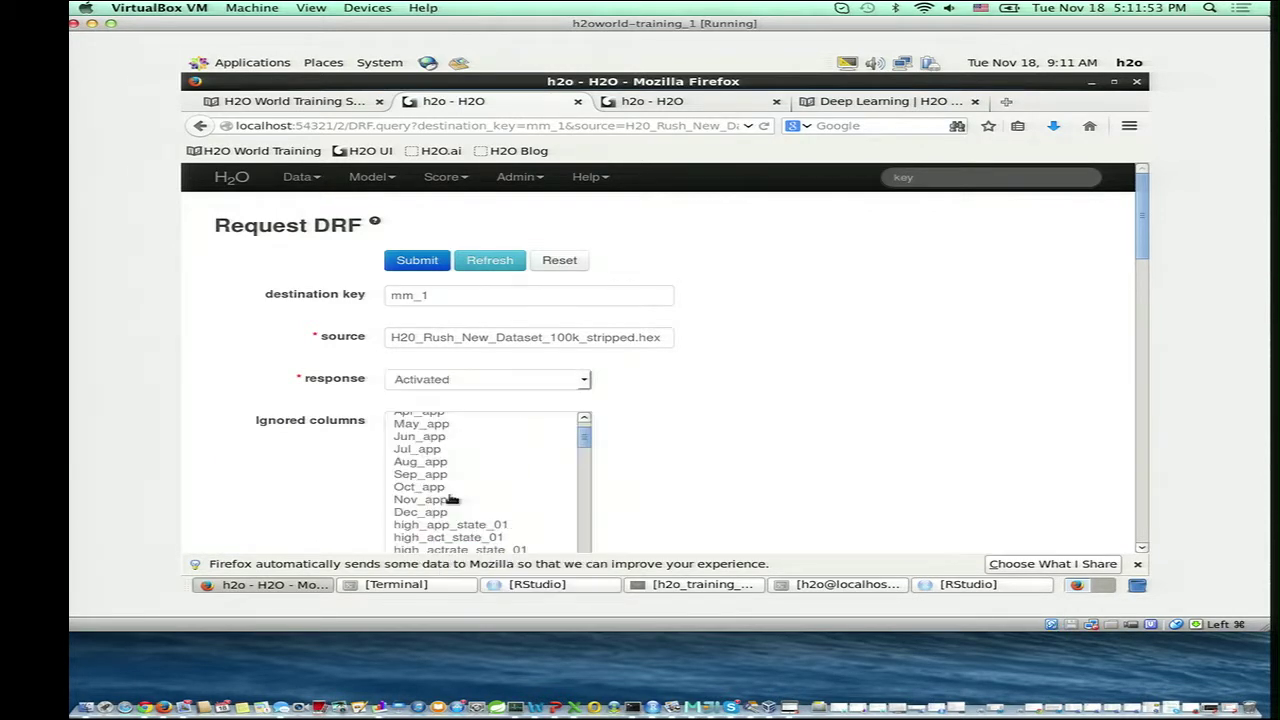
# - Try to select the DD column among the random forest model's ignored columns
pyautogui.scroll(-10, 995, 452)
pyautogui.scroll(8, 995, 452)
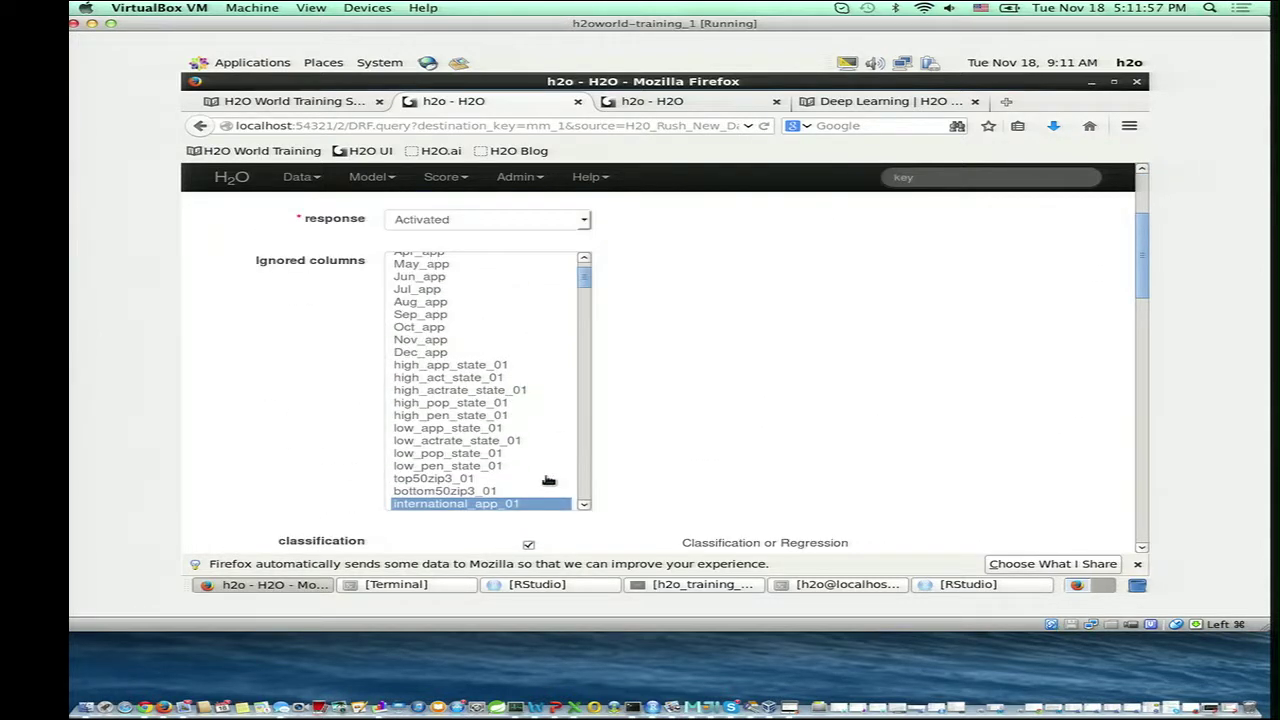
pyautogui.scroll(-10, 537, 411)
pyautogui.scroll(-10, 537, 410)
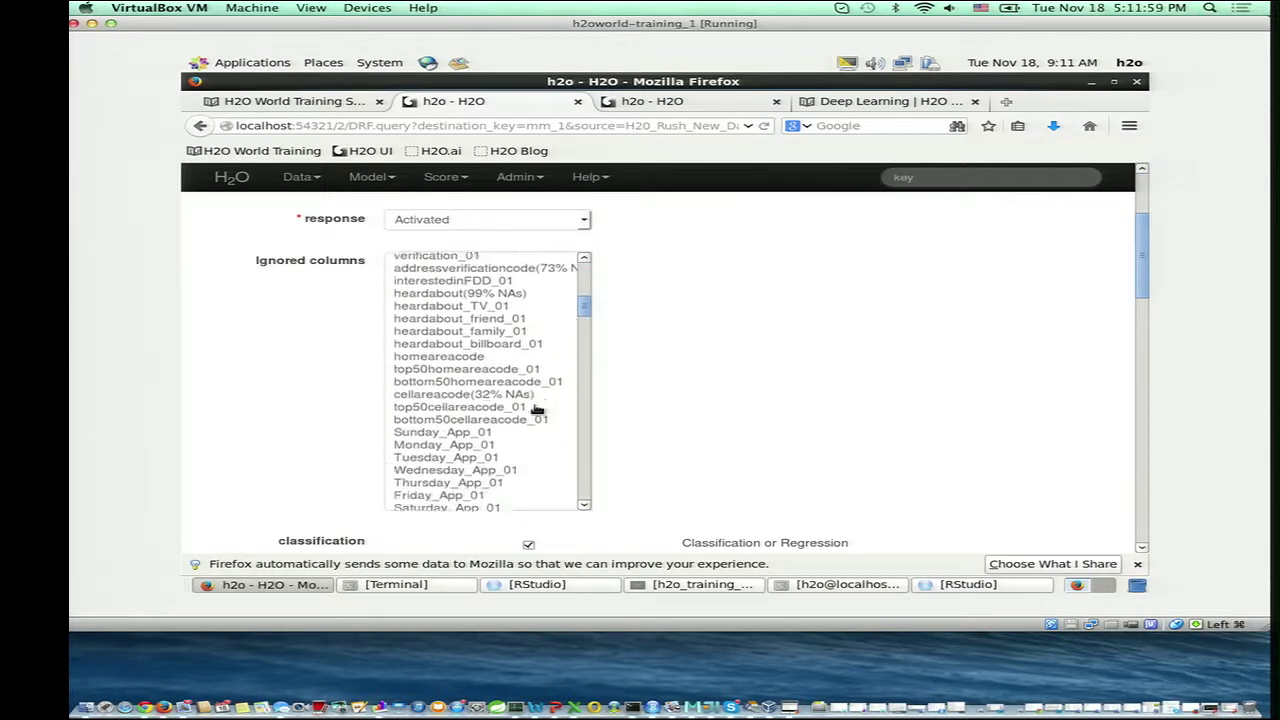
pyautogui.click(536, 402)
pyautogui.scroll(-3, 536, 402)
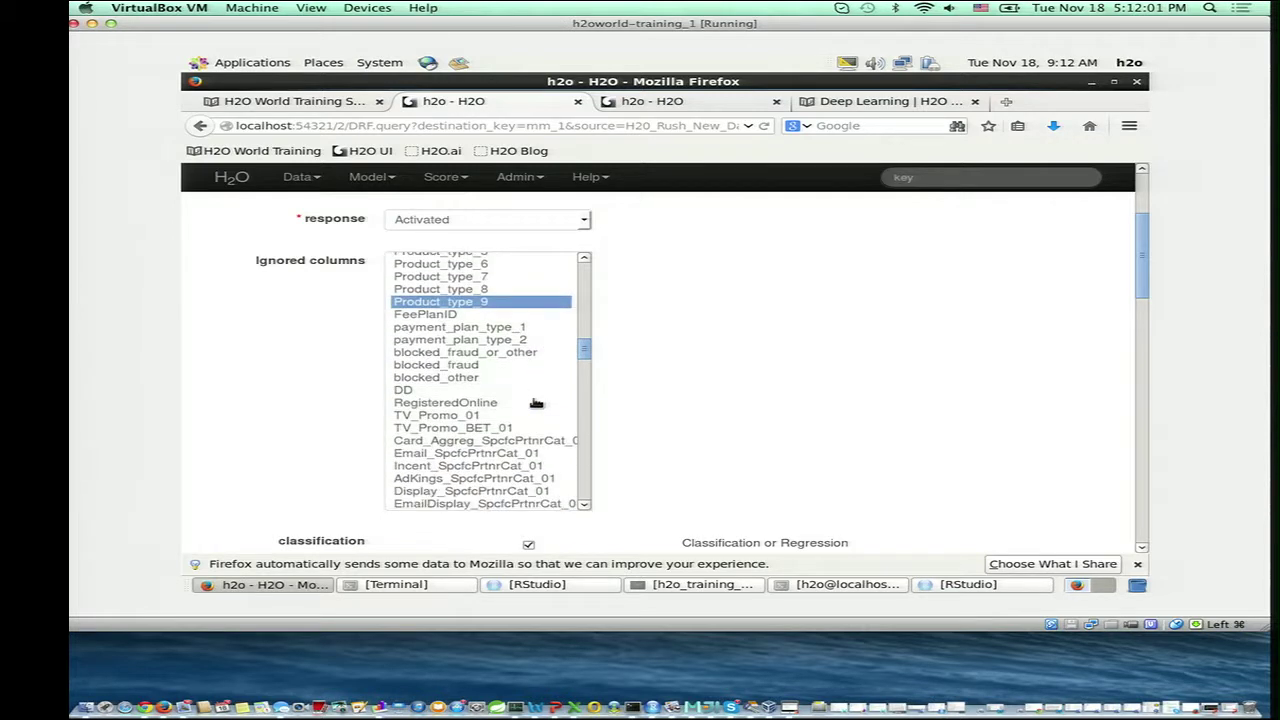
pyautogui.rightClick(408, 393)
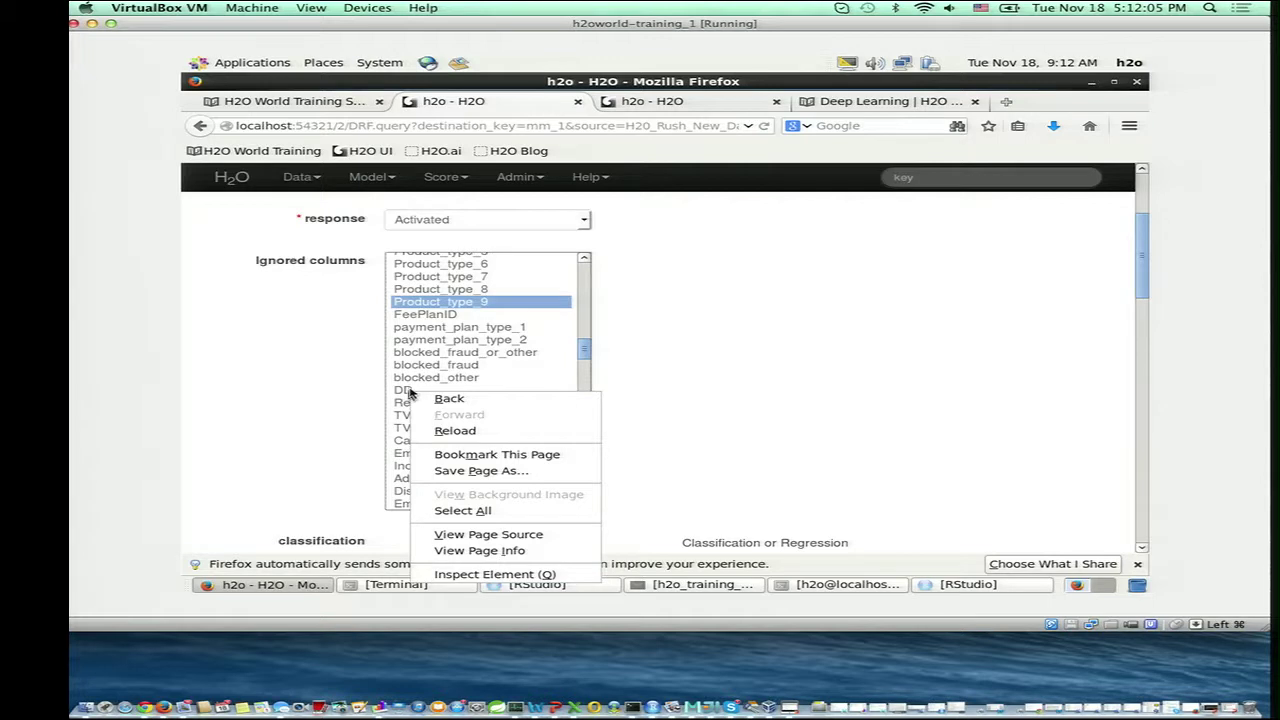
pyautogui.press('Escape')
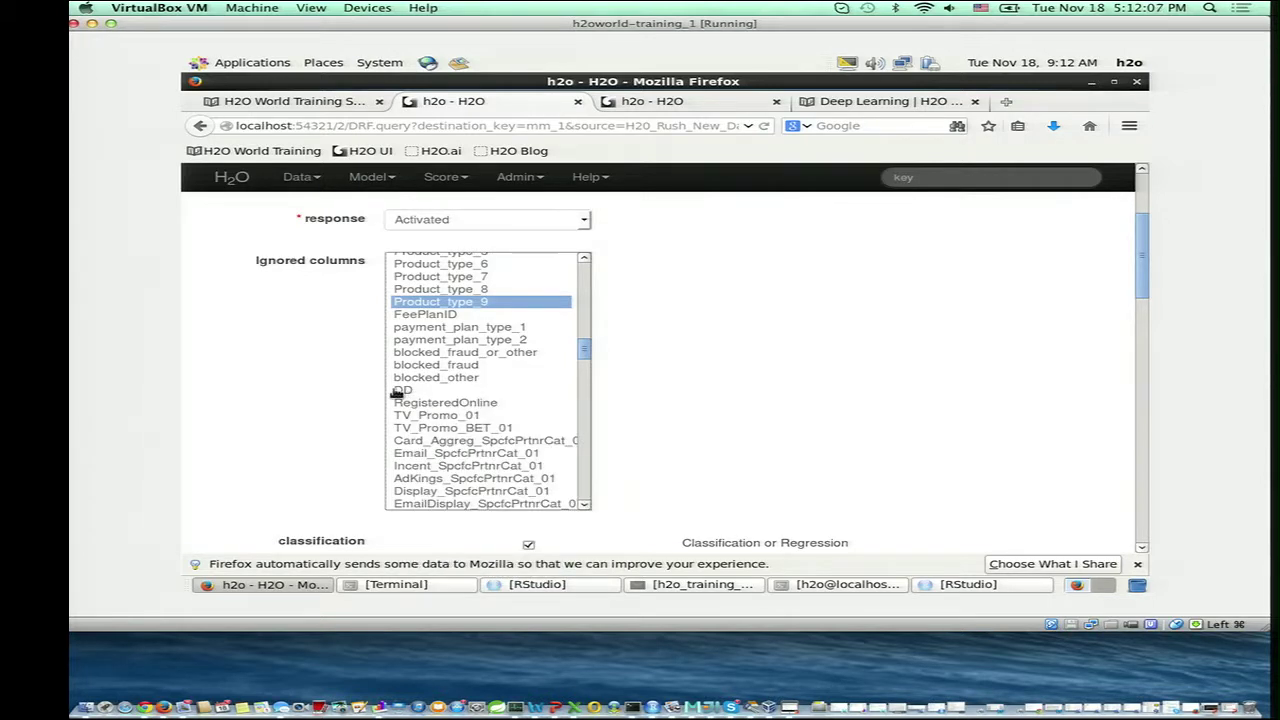
pyautogui.keyDown('shift'); pyautogui.click(396, 392); pyautogui.keyUp('shift')
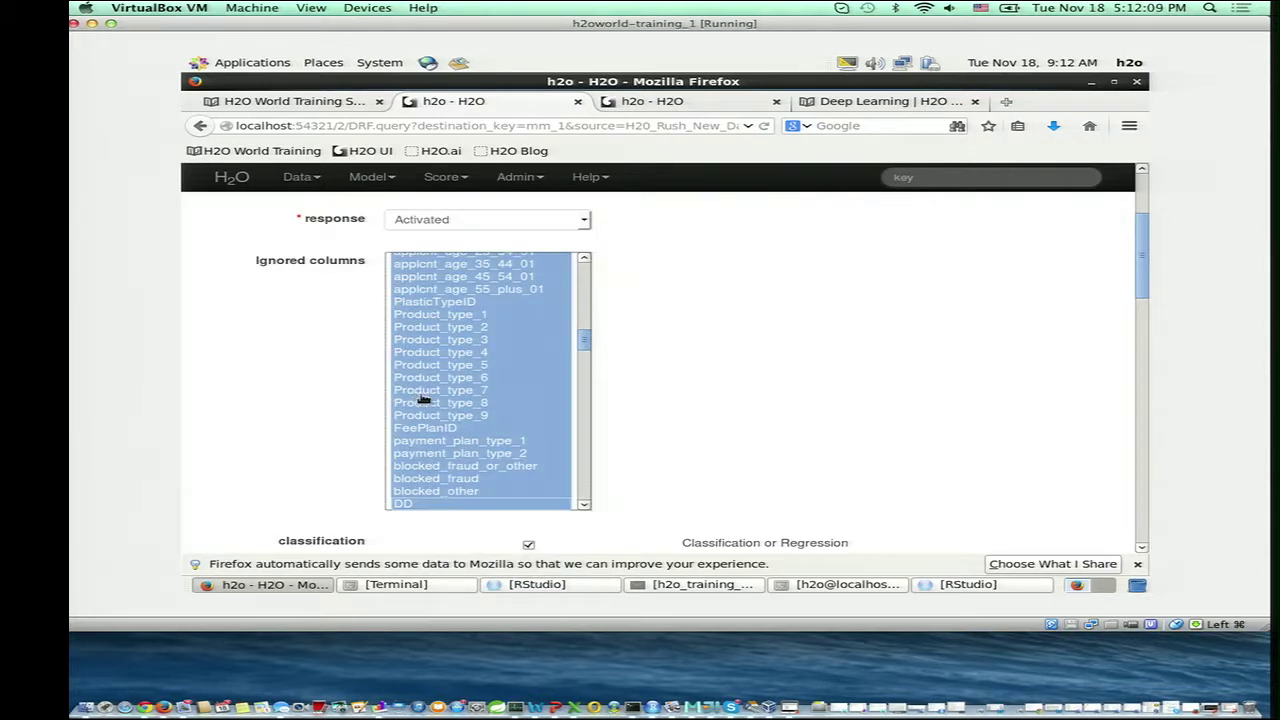
pyautogui.click(435, 504)
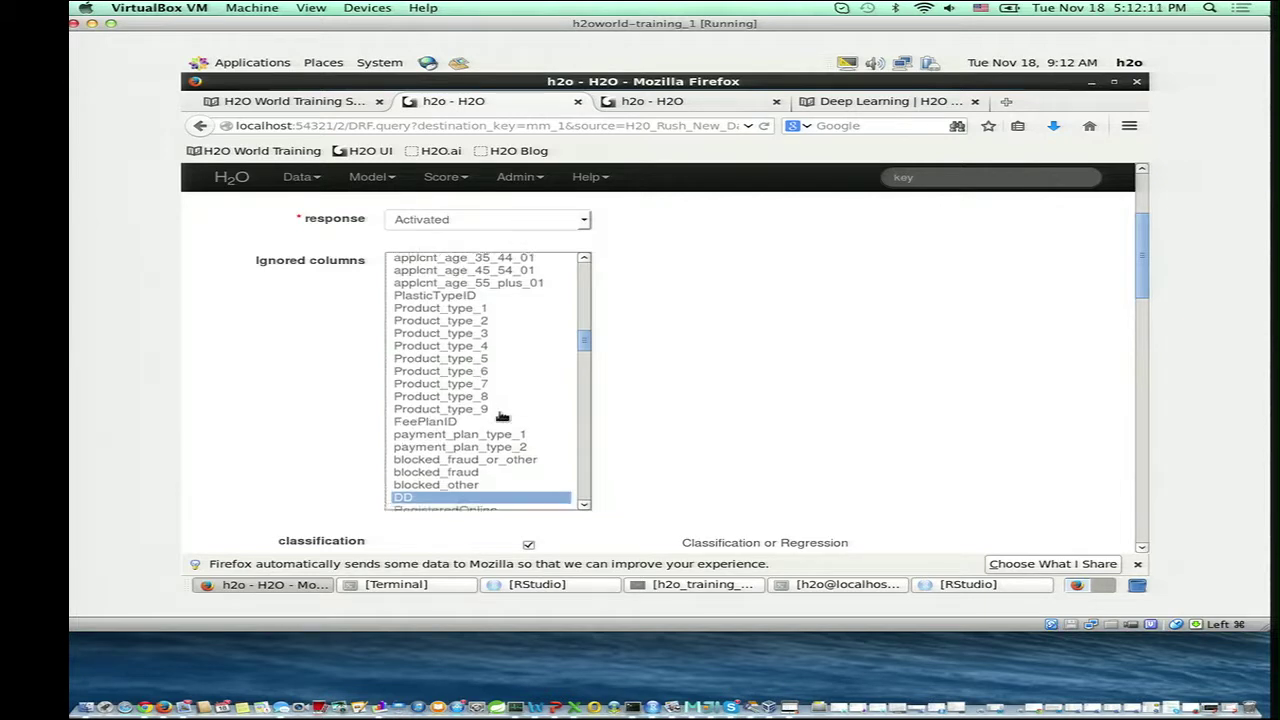
# - Select new_dd_prob and new_act_prob as ignored columns of the random forest model
pyautogui.scroll(-20, 502, 416)
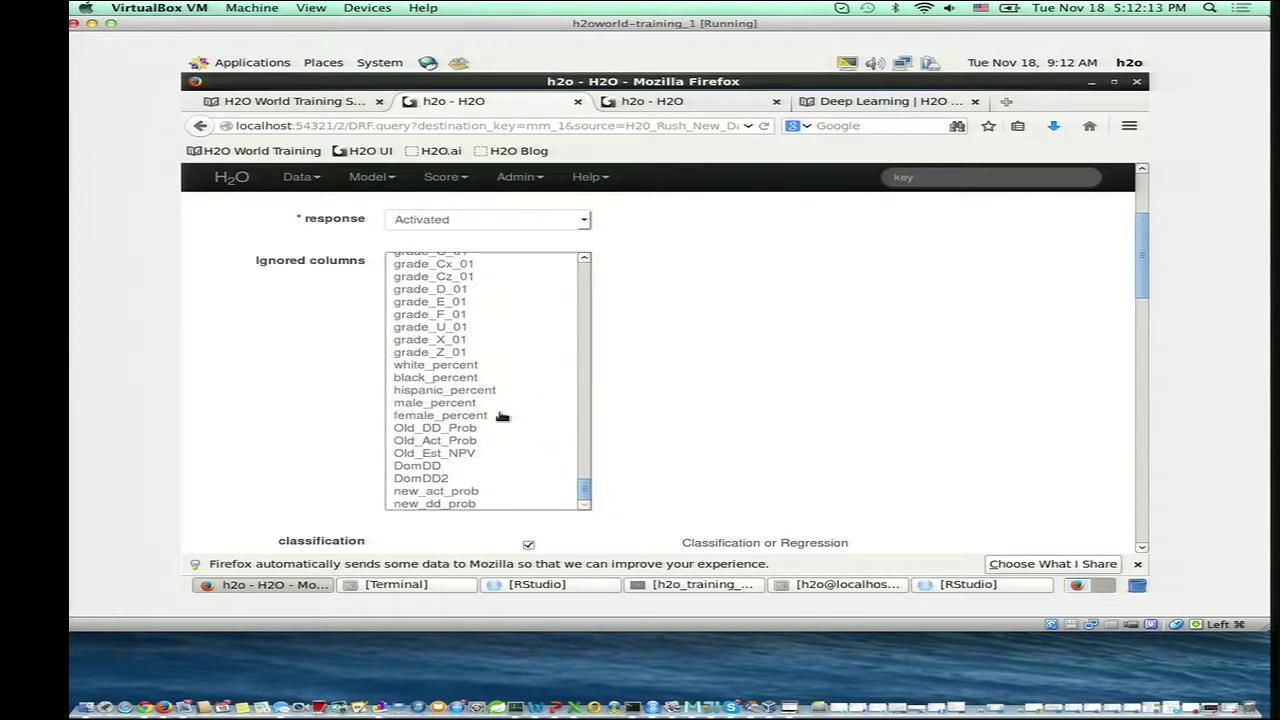
pyautogui.keyDown('shift'); pyautogui.click(467, 504); pyautogui.keyUp('shift')
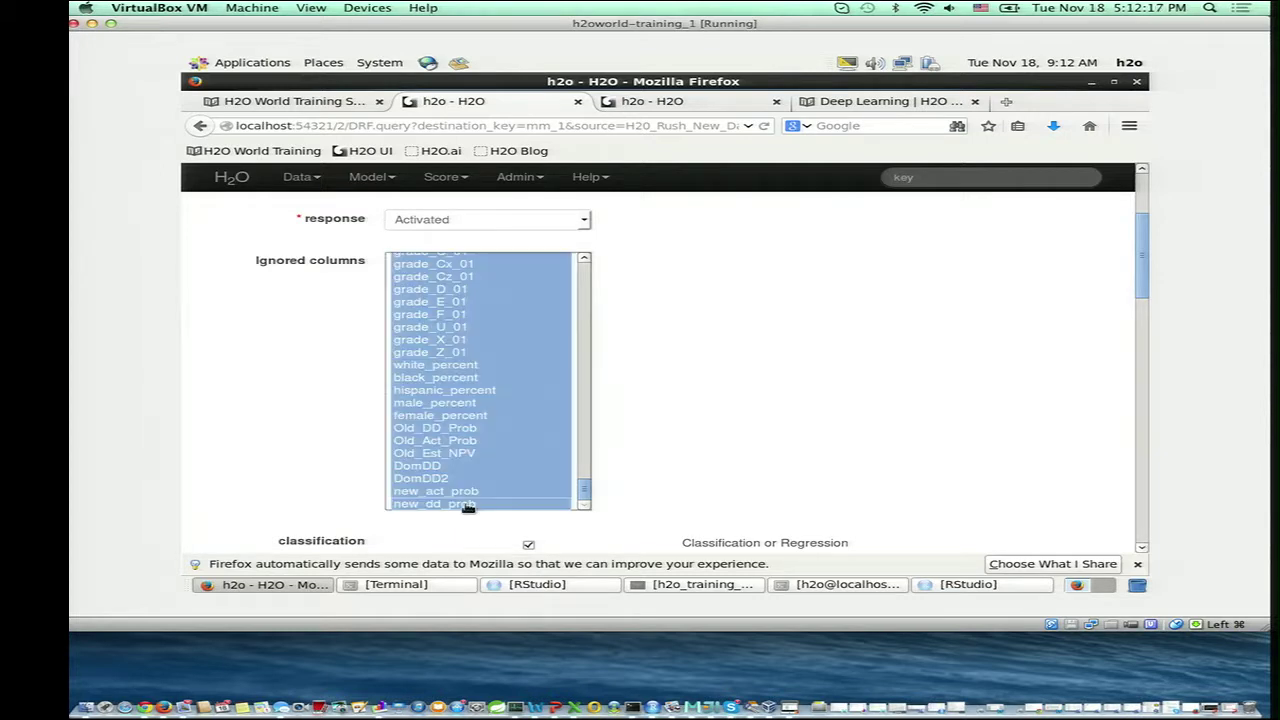
pyautogui.click(467, 504)
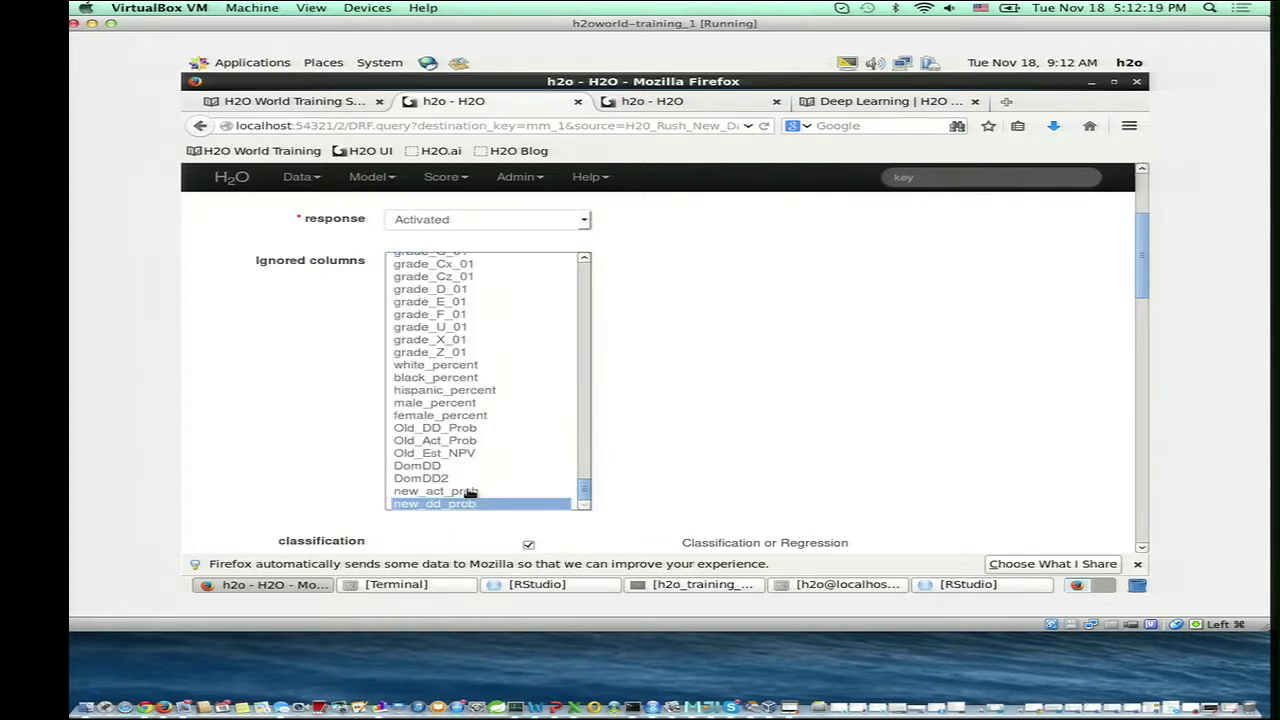
pyautogui.keyDown('ctrl'); pyautogui.click(470, 492); pyautogui.keyUp('ctrl')
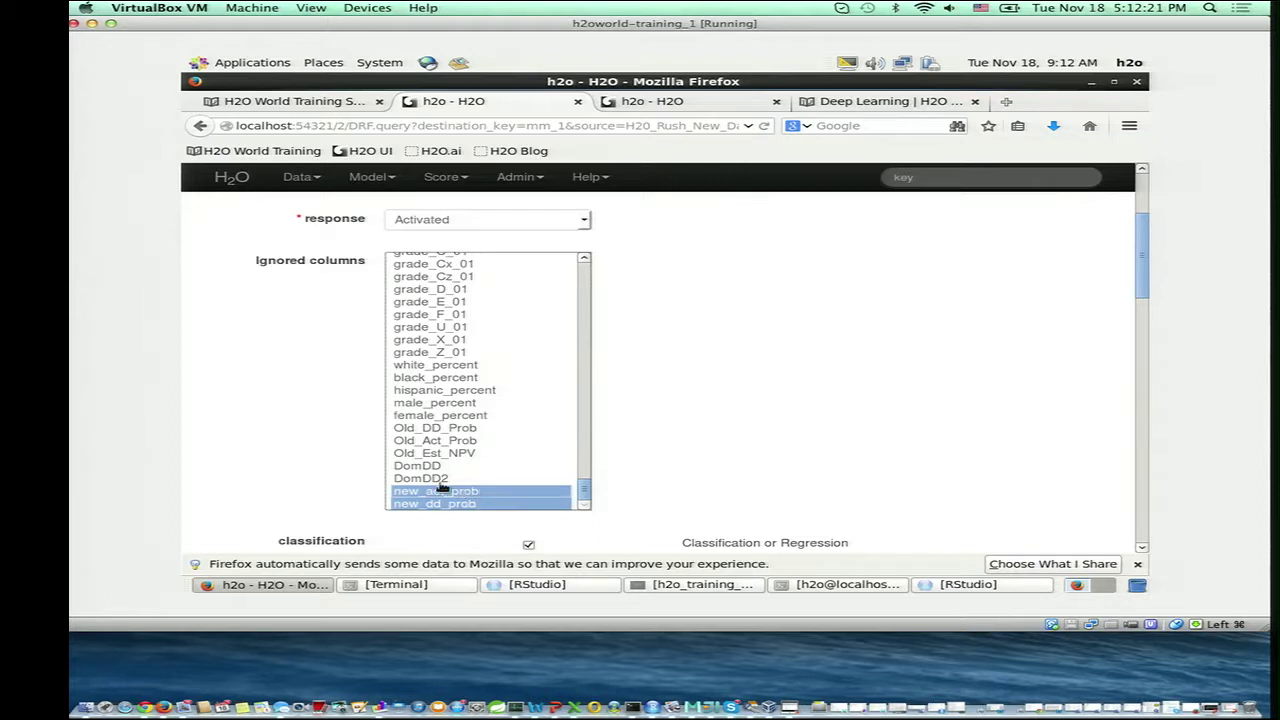
pyautogui.scroll(10, 476, 450)
pyautogui.scroll(15, 505, 423)
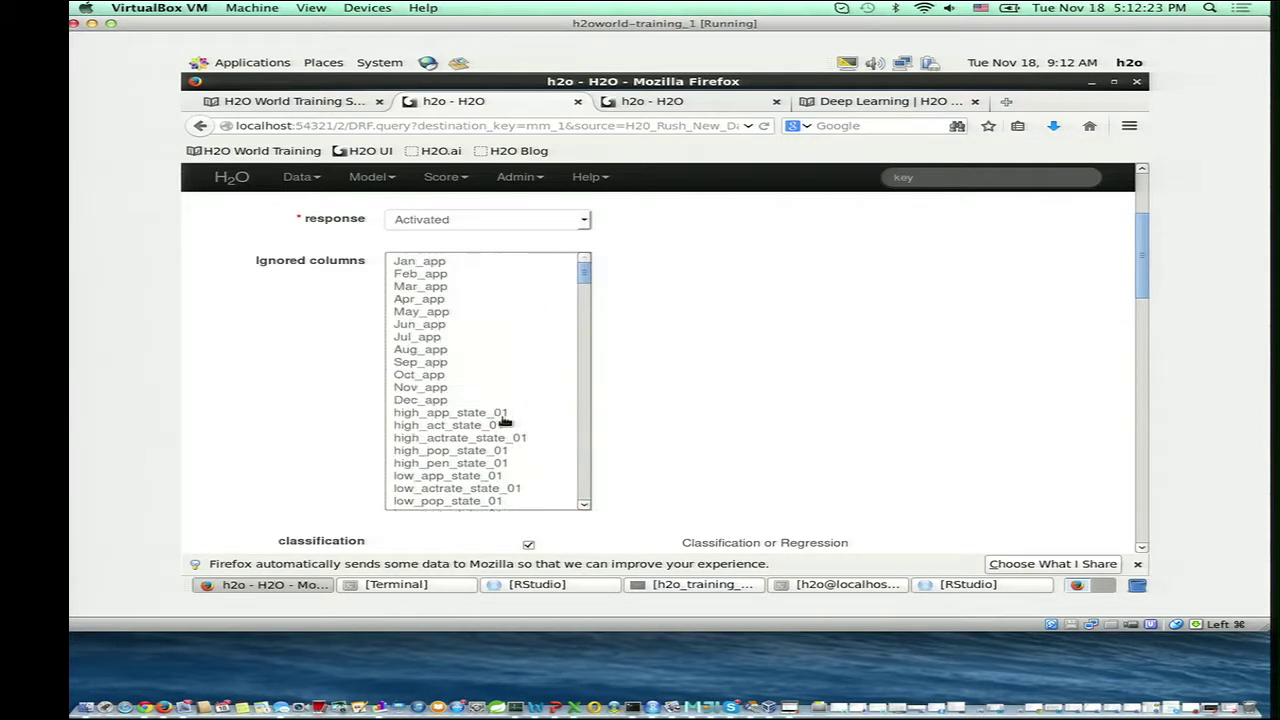
pyautogui.click(476, 584)
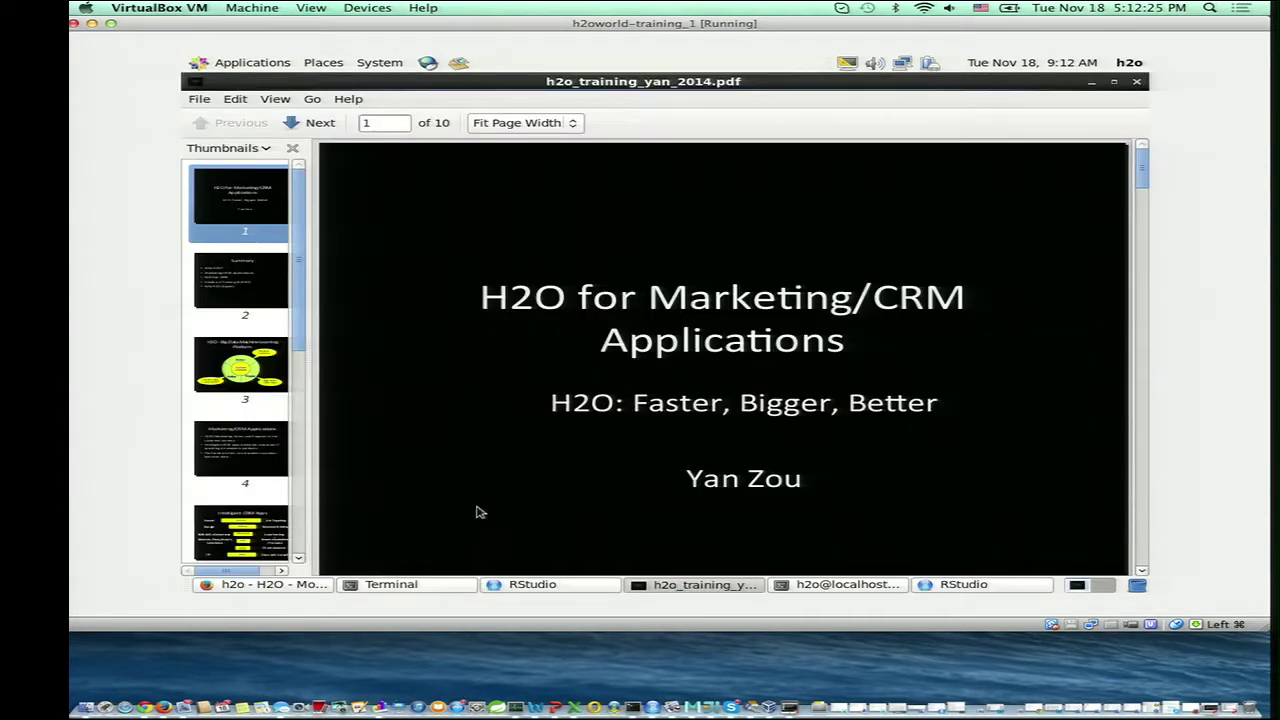
pyautogui.click(252, 589)
# - Select DD, new_act_prob and new_dd_prob together as the ignored columns of the random forest model
pyautogui.scroll(-4, 486, 446)
pyautogui.scroll(-20, 487, 443)
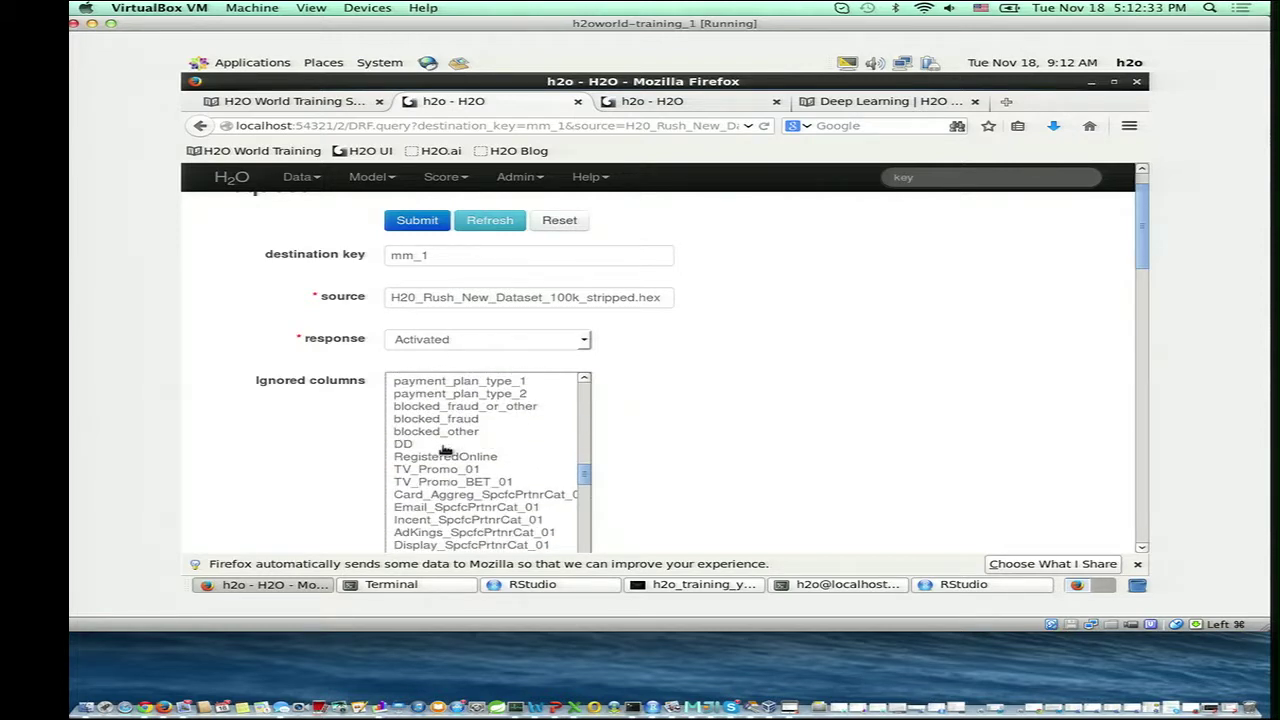
pyautogui.click(445, 444)
pyautogui.scroll(-10, 492, 481)
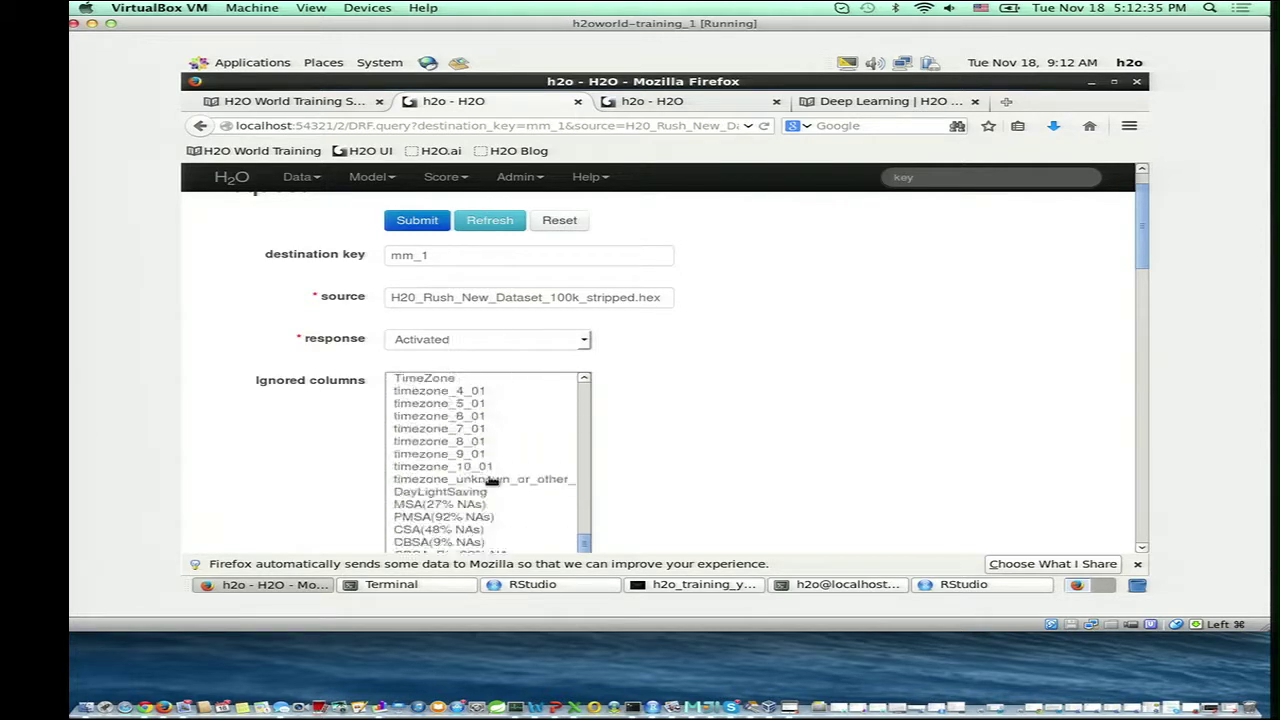
pyautogui.scroll(-2, 491, 486)
pyautogui.scroll(-5, 671, 434)
pyautogui.keyDown('ctrl'); pyautogui.click(436, 331); pyautogui.keyUp('ctrl')
pyautogui.keyDown('ctrl'); pyautogui.click(434, 343); pyautogui.keyUp('ctrl')
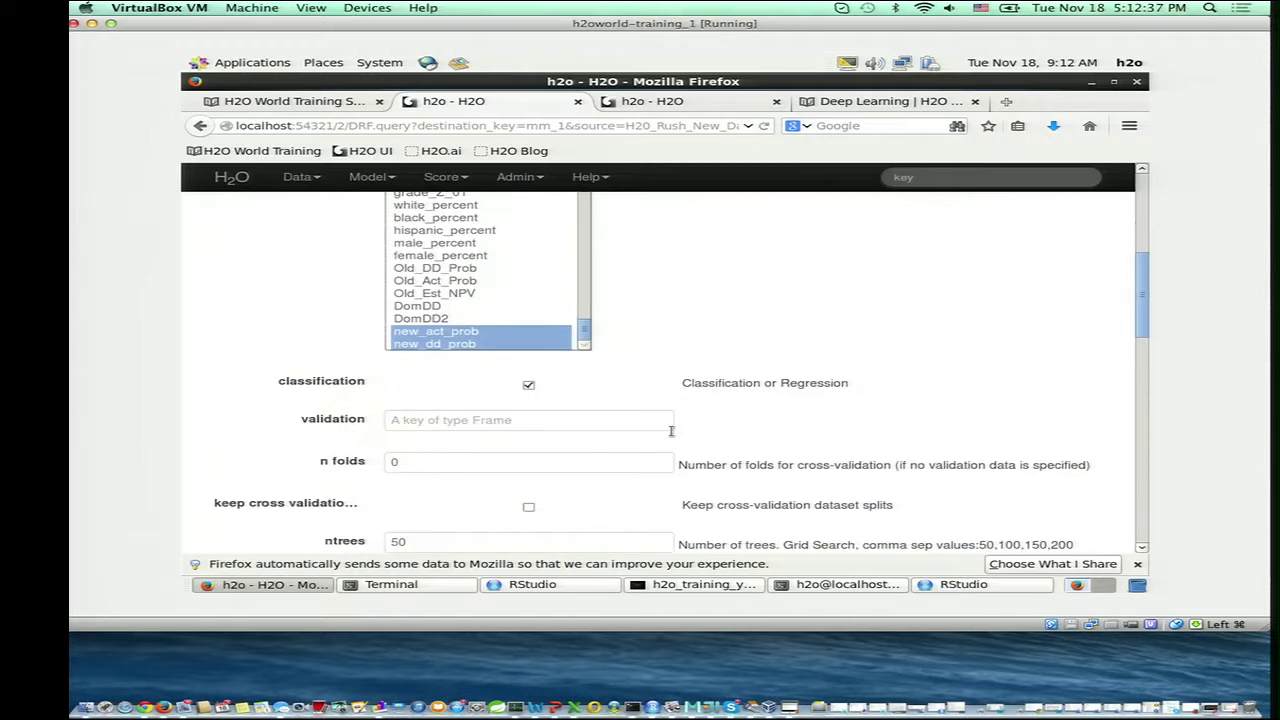
# - Add Old_DD_Prob, Old_Act_Prob, Old_Est_NPV, DomDD and DomDD2 to the ignored columns
pyautogui.keyDown('ctrl'); pyautogui.click(441, 270); pyautogui.keyUp('ctrl')
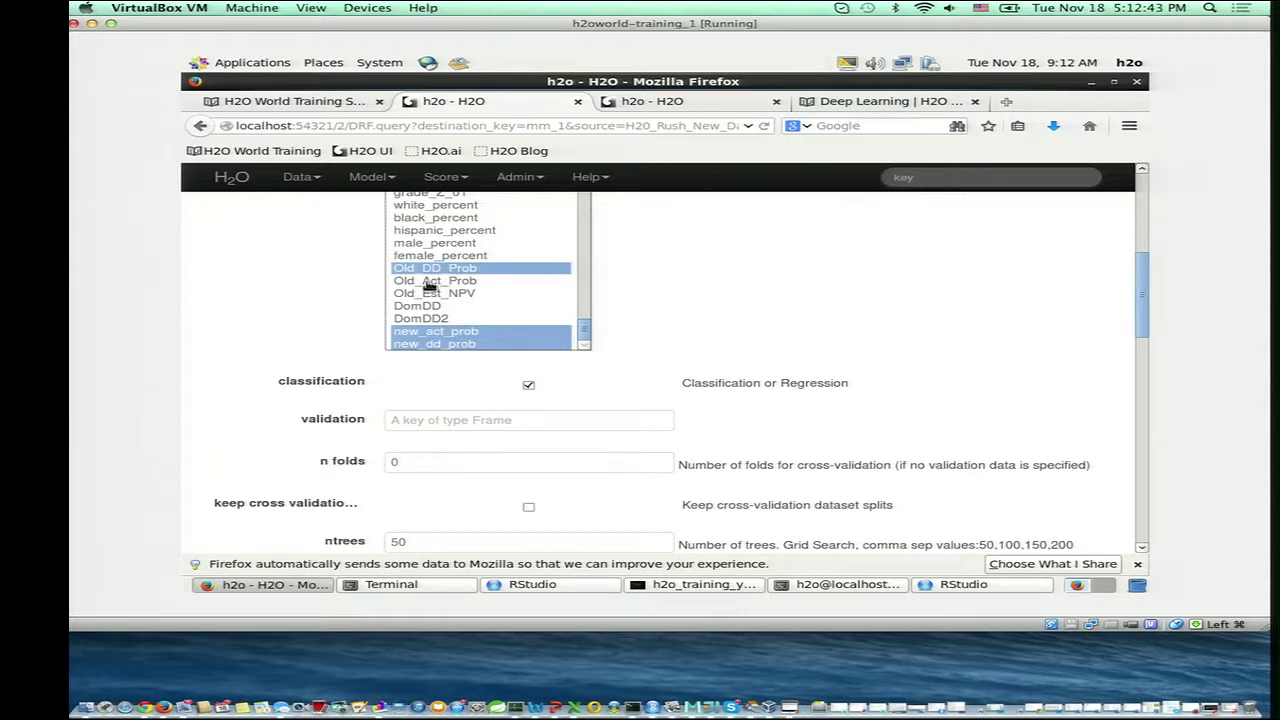
pyautogui.keyDown('ctrl'); pyautogui.click(430, 282); pyautogui.keyUp('ctrl')
pyautogui.keyDown('ctrl'); pyautogui.click(408, 294); pyautogui.keyUp('ctrl')
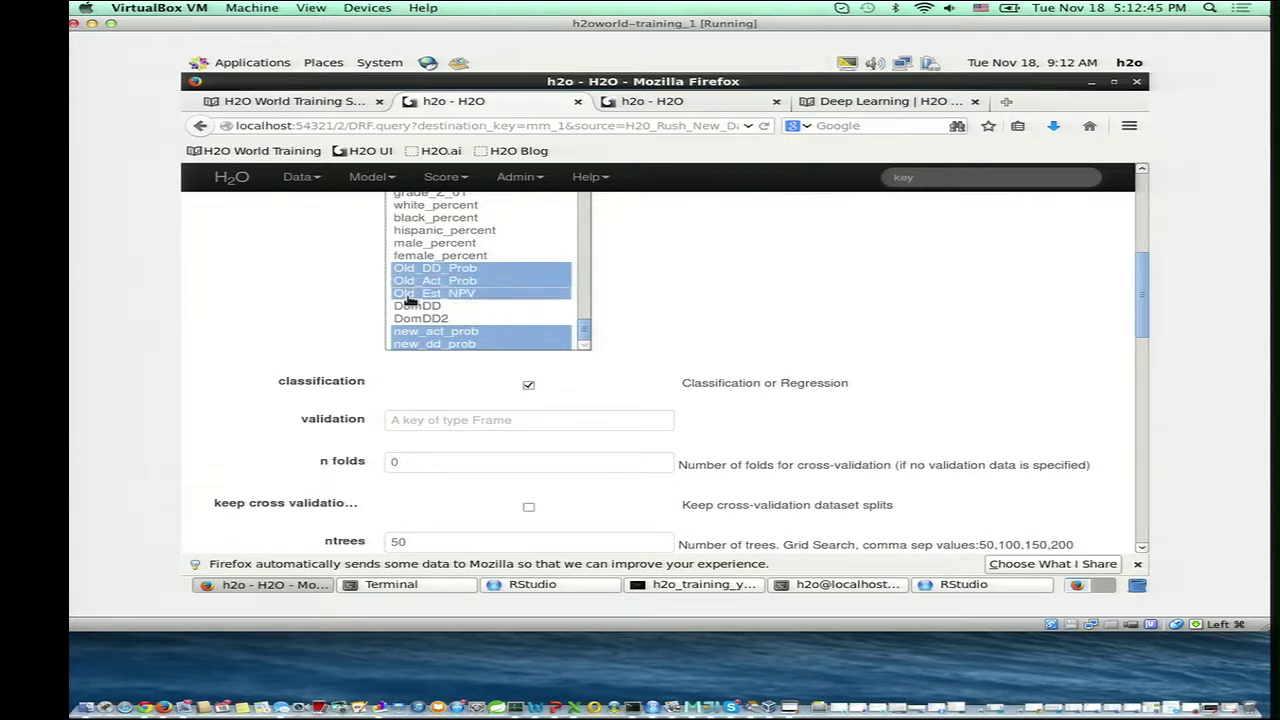
pyautogui.keyDown('ctrl'); pyautogui.click(412, 306); pyautogui.keyUp('ctrl')
pyautogui.keyDown('ctrl'); pyautogui.click(417, 319); pyautogui.keyUp('ctrl')
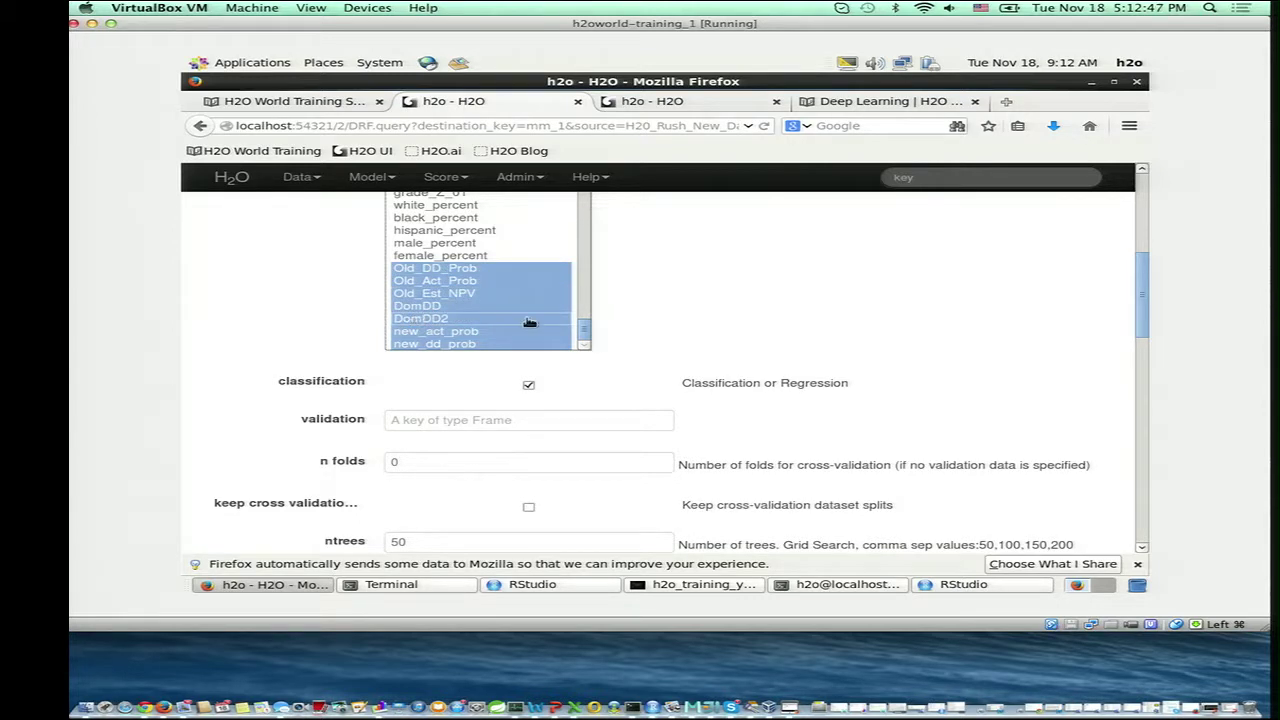
# - Set the number of trees to 20 and submit the random forest model for training
pyautogui.scroll(-4, 659, 457)
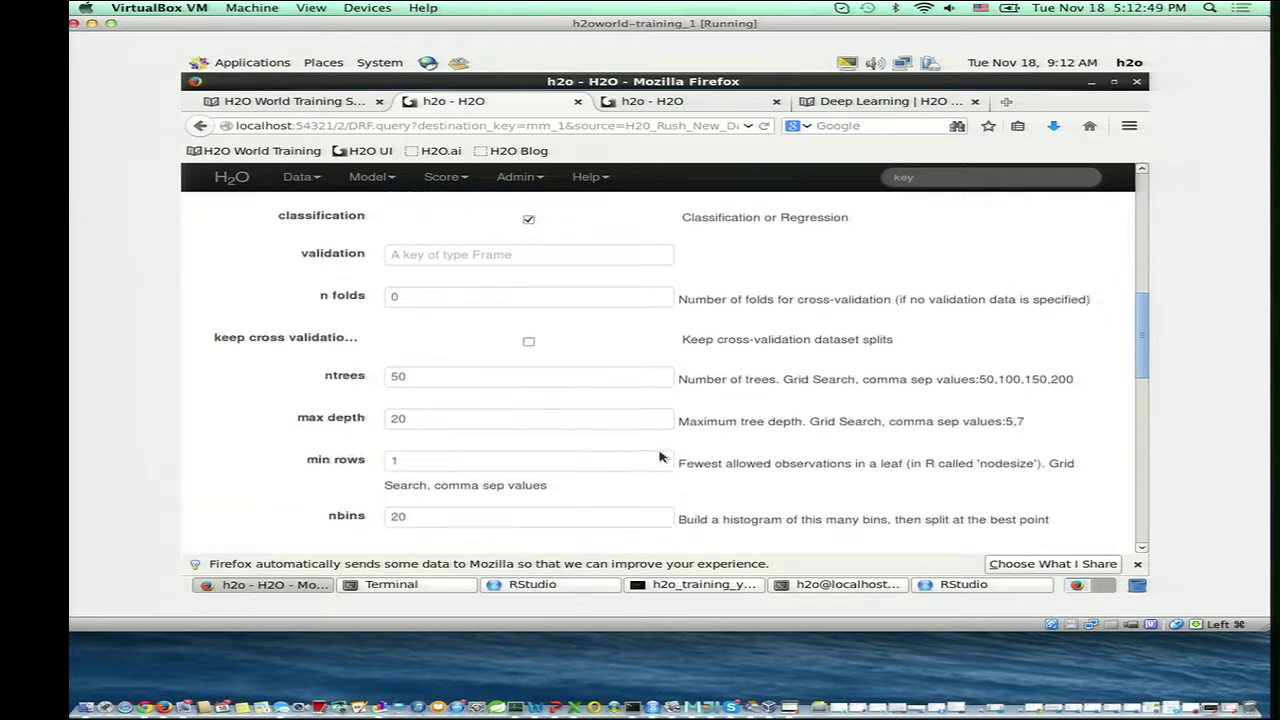
pyautogui.doubleClick(411, 341)
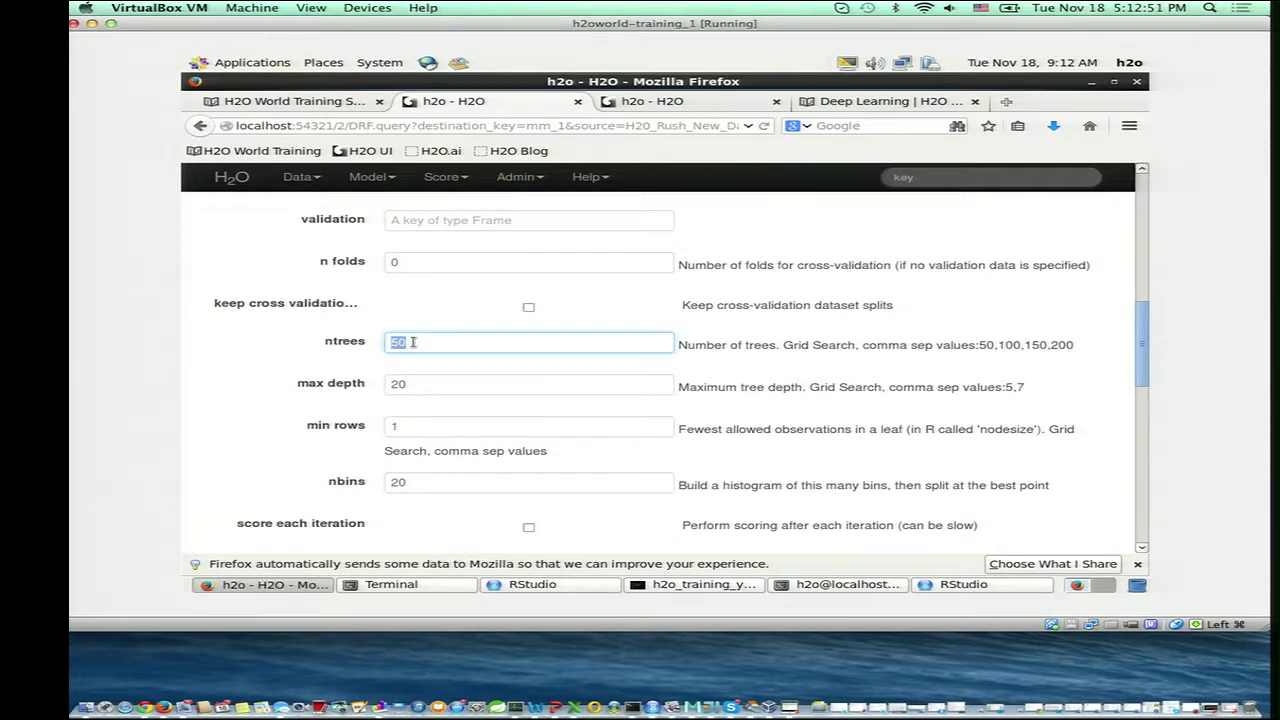
pyautogui.write('20')
pyautogui.scroll(-5, 940, 391)
pyautogui.scroll(8, 940, 391)
pyautogui.scroll(-6, 940, 391)
pyautogui.scroll(-2, 663, 401)
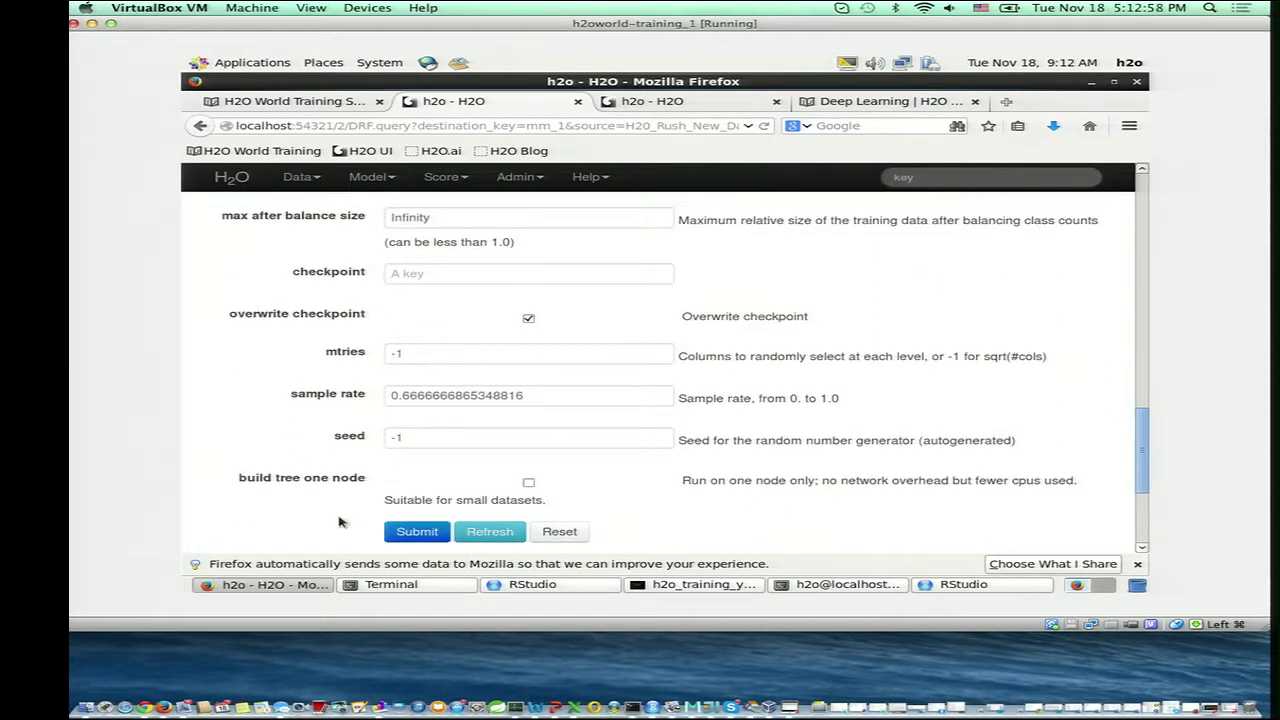
pyautogui.click(414, 531)
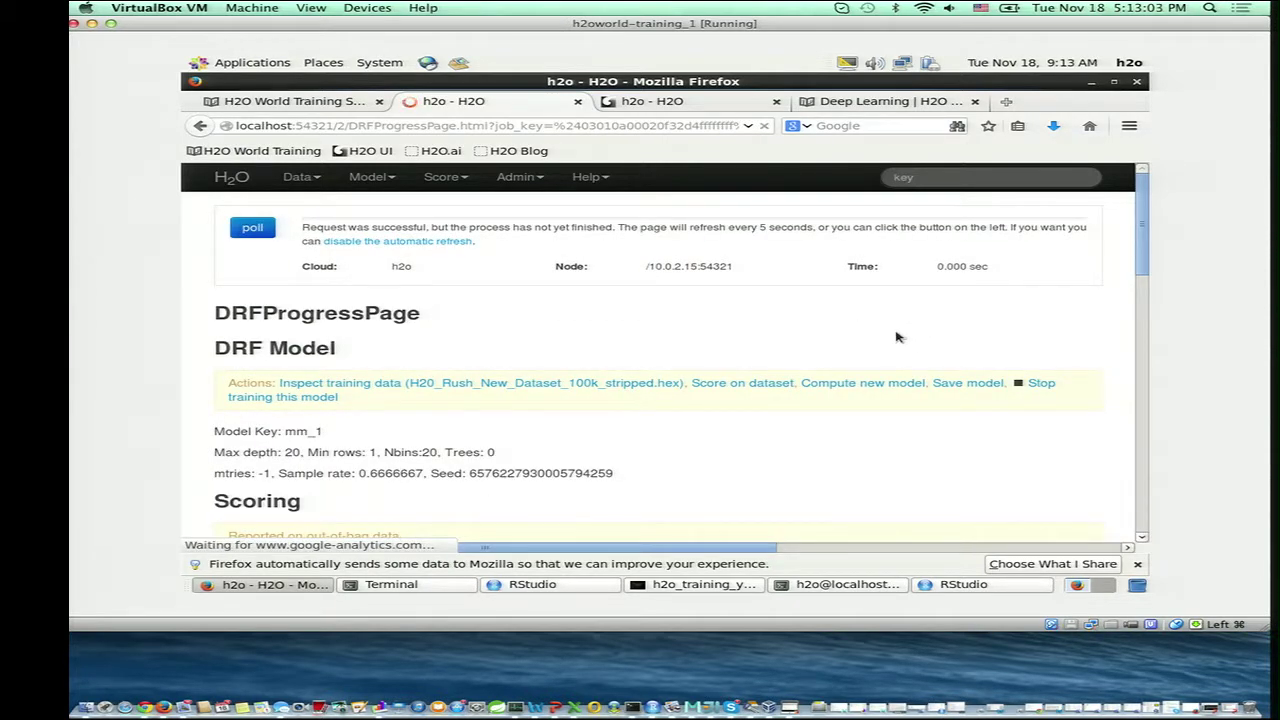
# - Examine the trained model's scoring metrics, ROC curve, confusion matrix and tree statistics
pyautogui.scroll(-3, 896, 337)
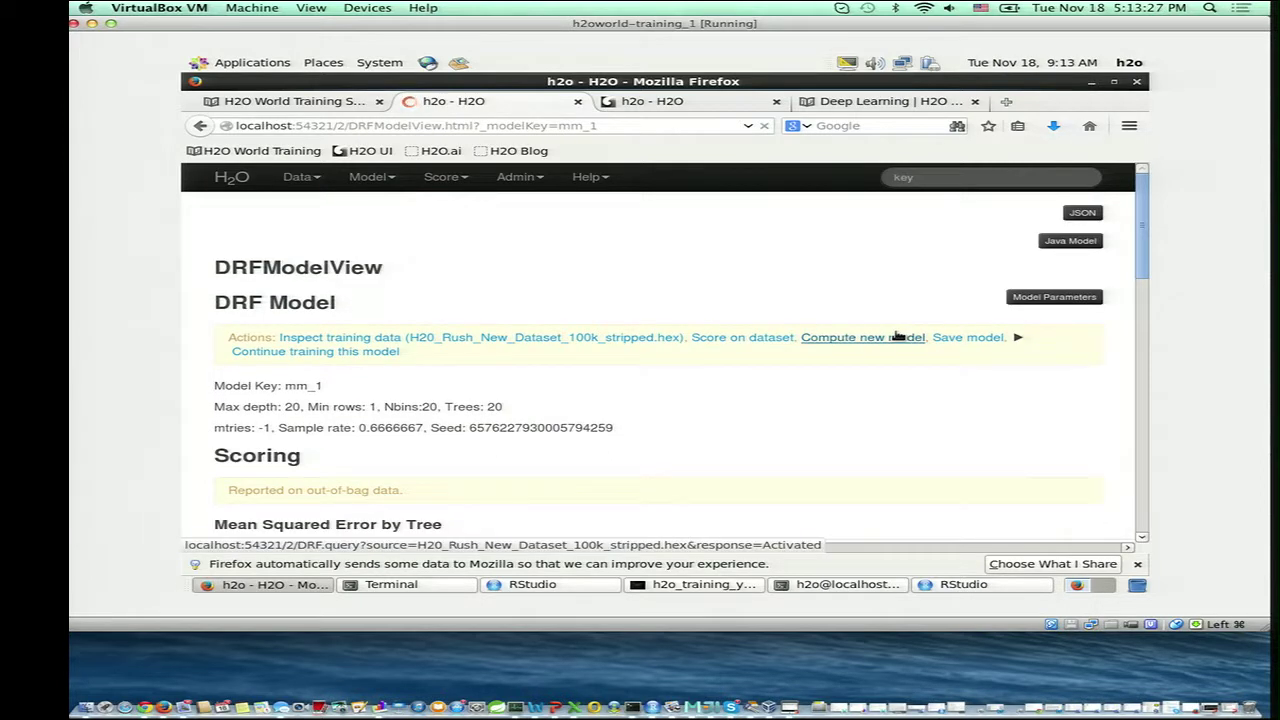
pyautogui.scroll(-10, 897, 337)
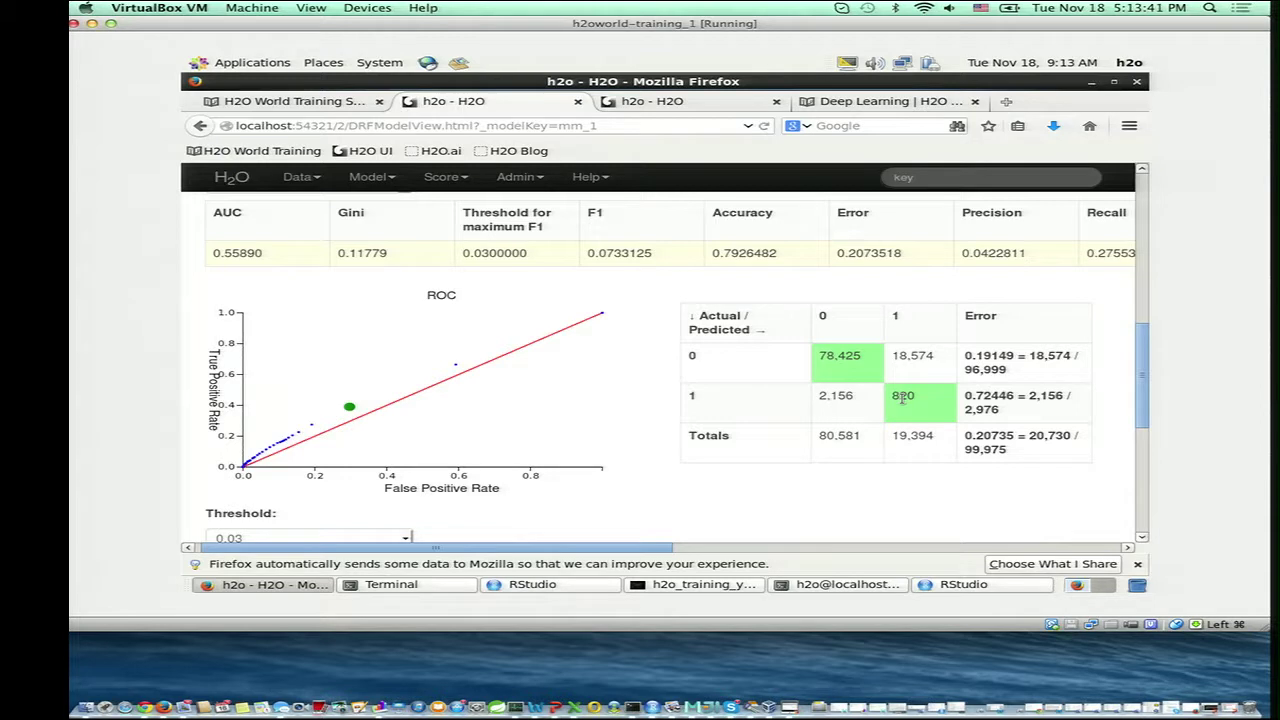
pyautogui.scroll(-3, 903, 397)
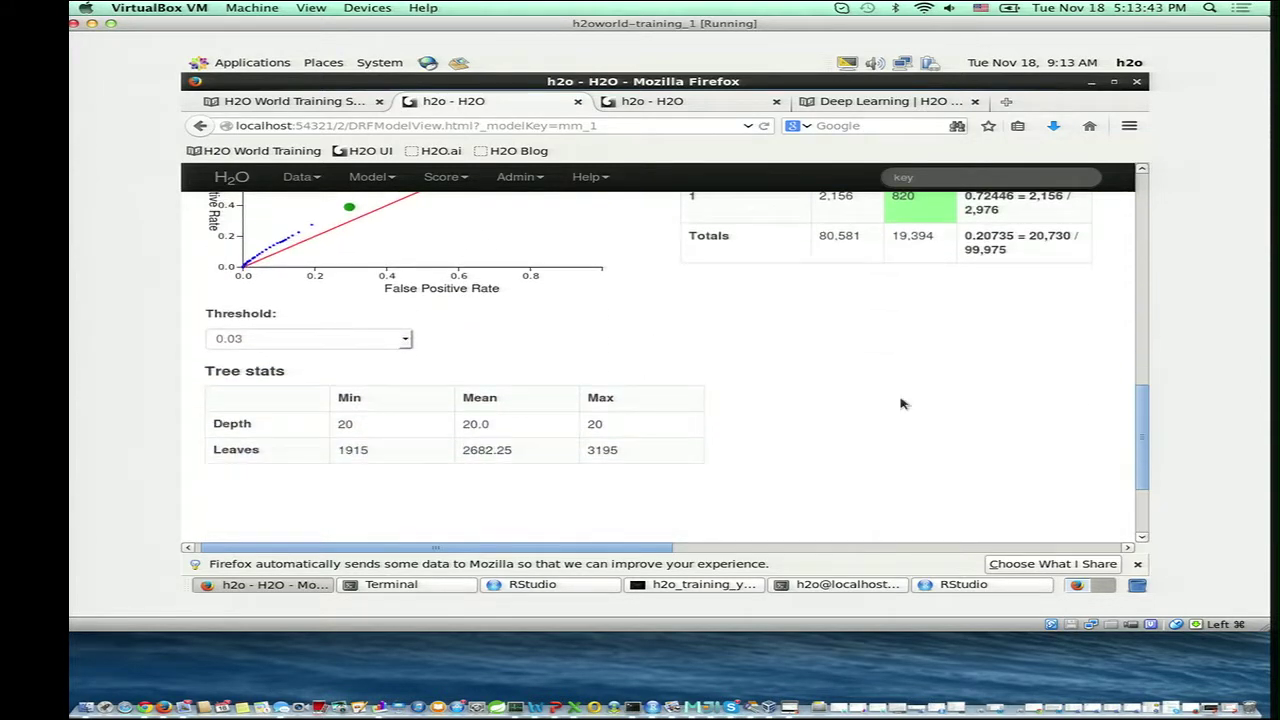
pyautogui.scroll(6, 900, 403)
pyautogui.scroll(-5, 749, 374)
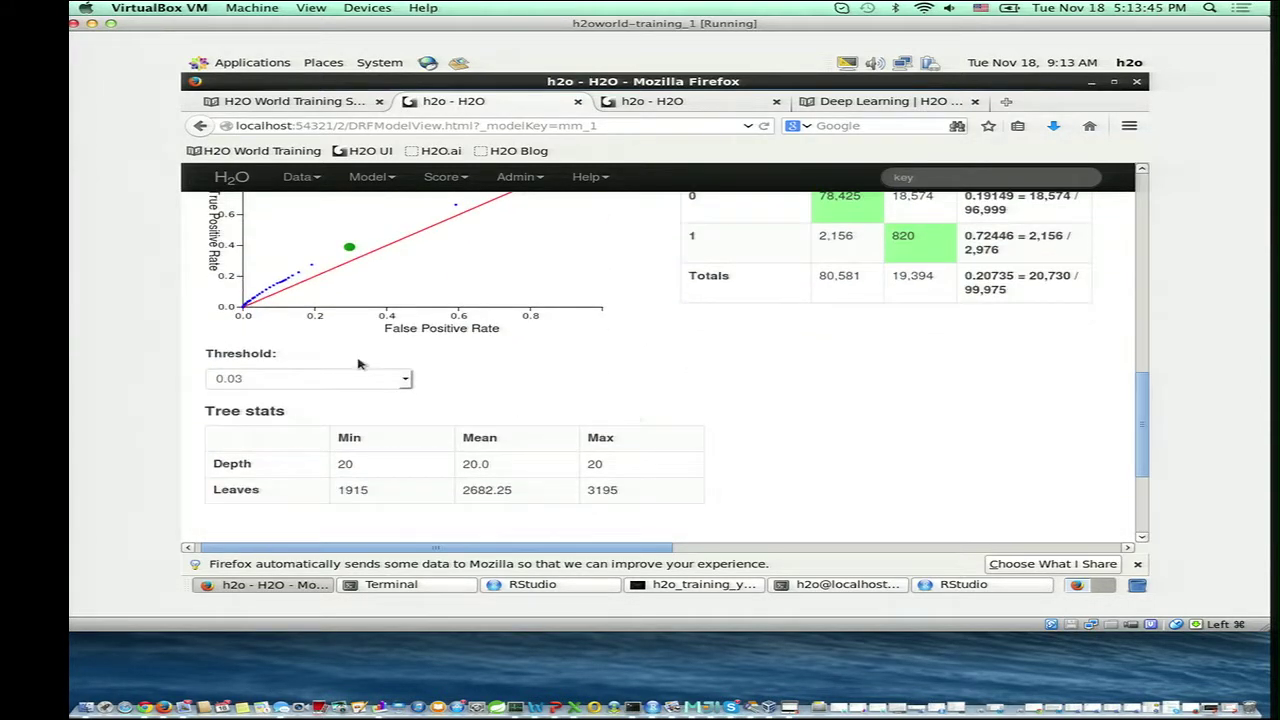
# - Compare the model's confusion matrix and scoring metrics at thresholds 0.0 and 0.06
pyautogui.click(368, 389)
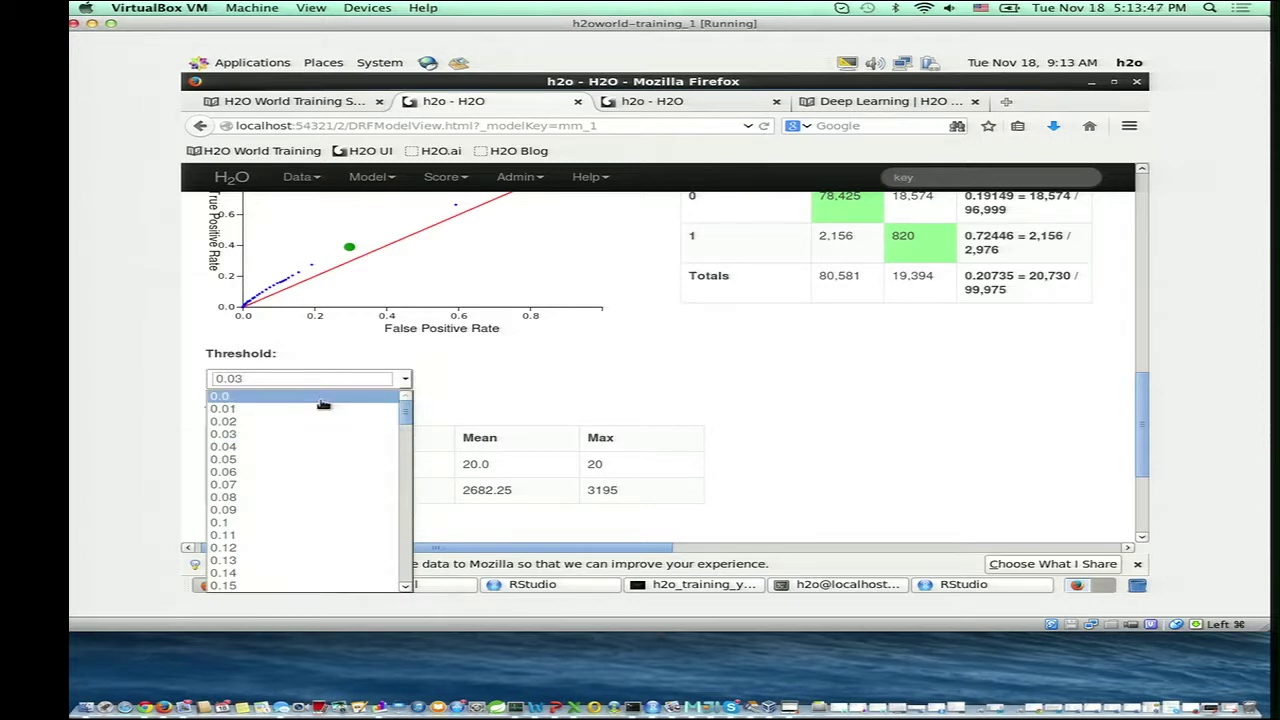
pyautogui.click(323, 402)
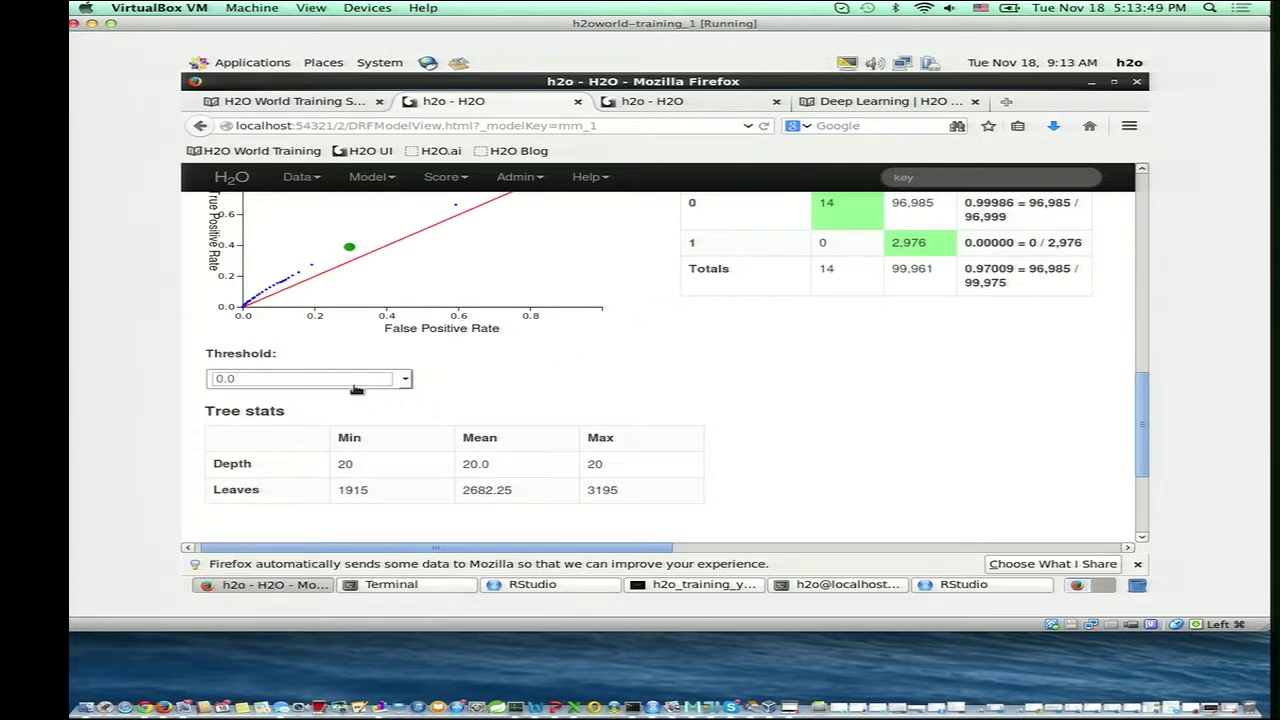
pyautogui.click(357, 389)
pyautogui.click(318, 472)
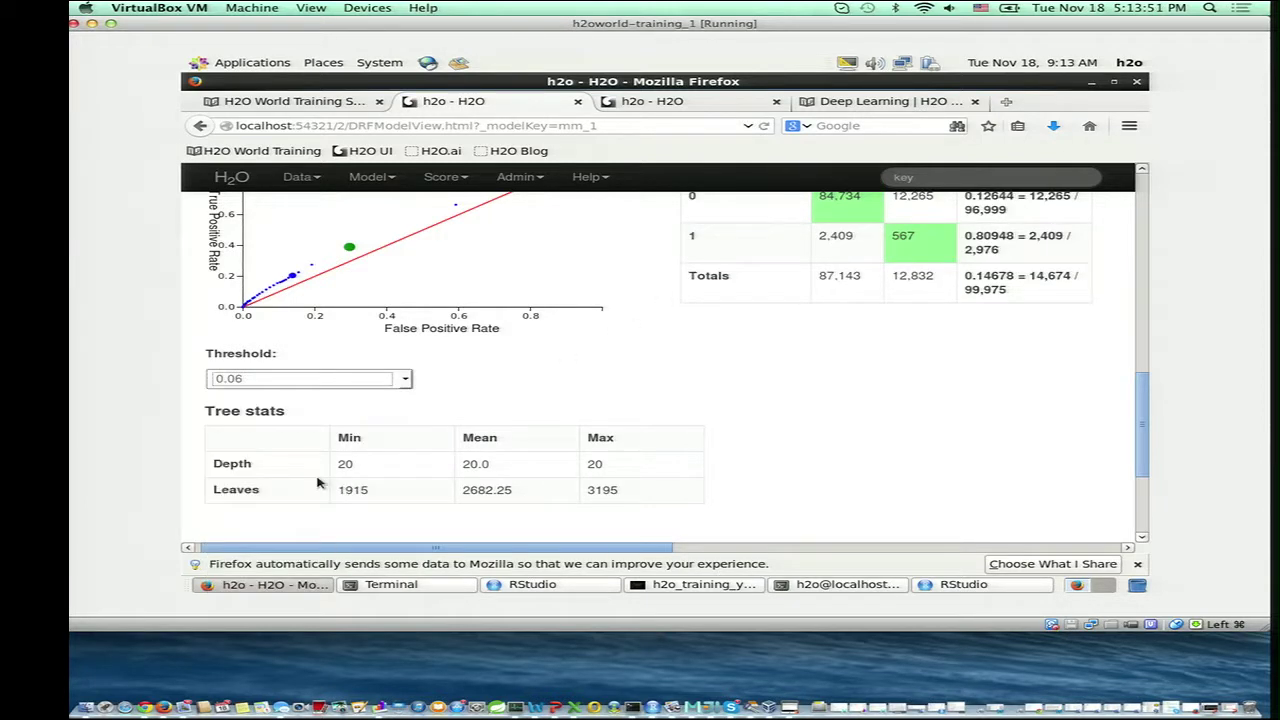
pyautogui.scroll(4, 783, 383)
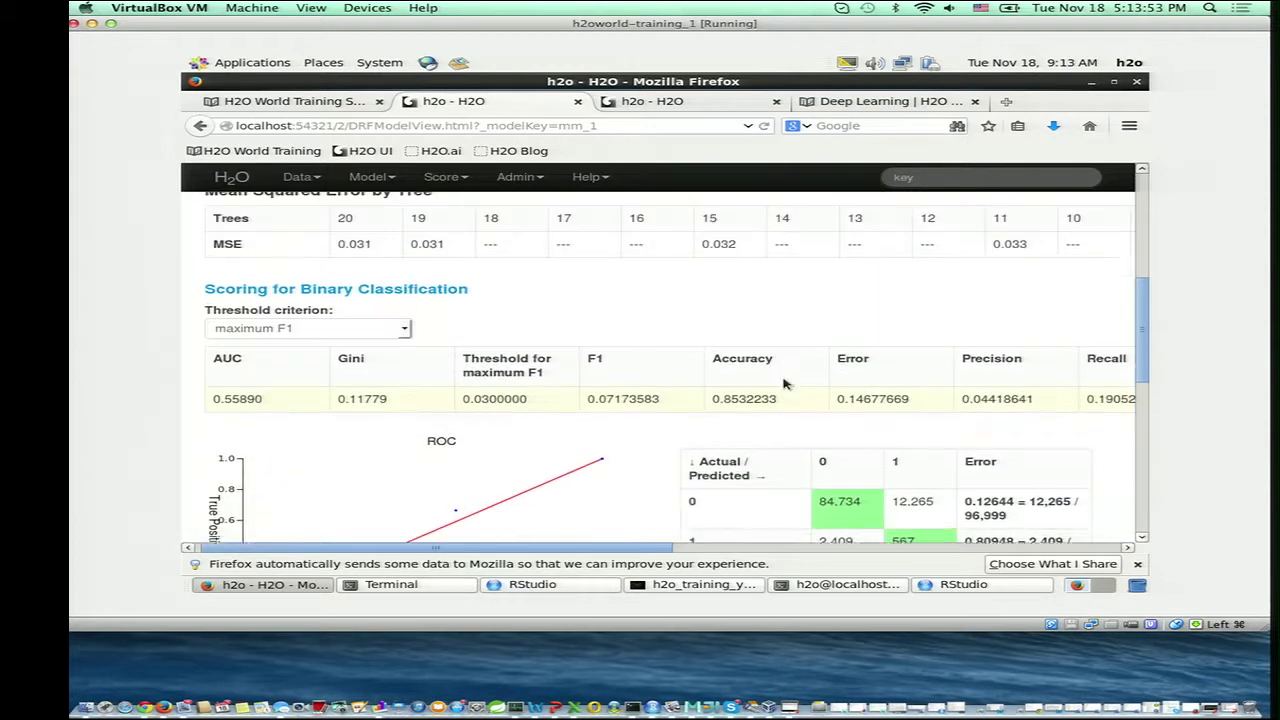
pyautogui.scroll(-3, 783, 383)
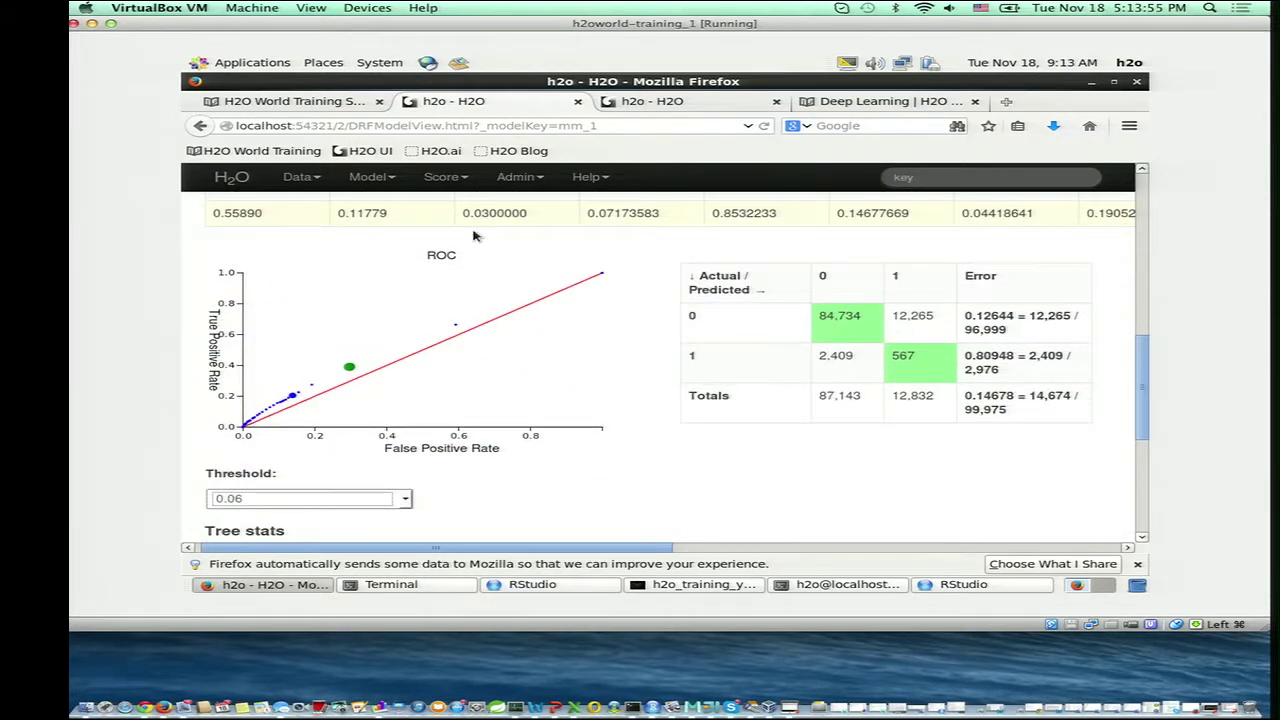
pyautogui.scroll(4, 474, 236)
pyautogui.scroll(2, 474, 236)
pyautogui.scroll(-3, 230, 408)
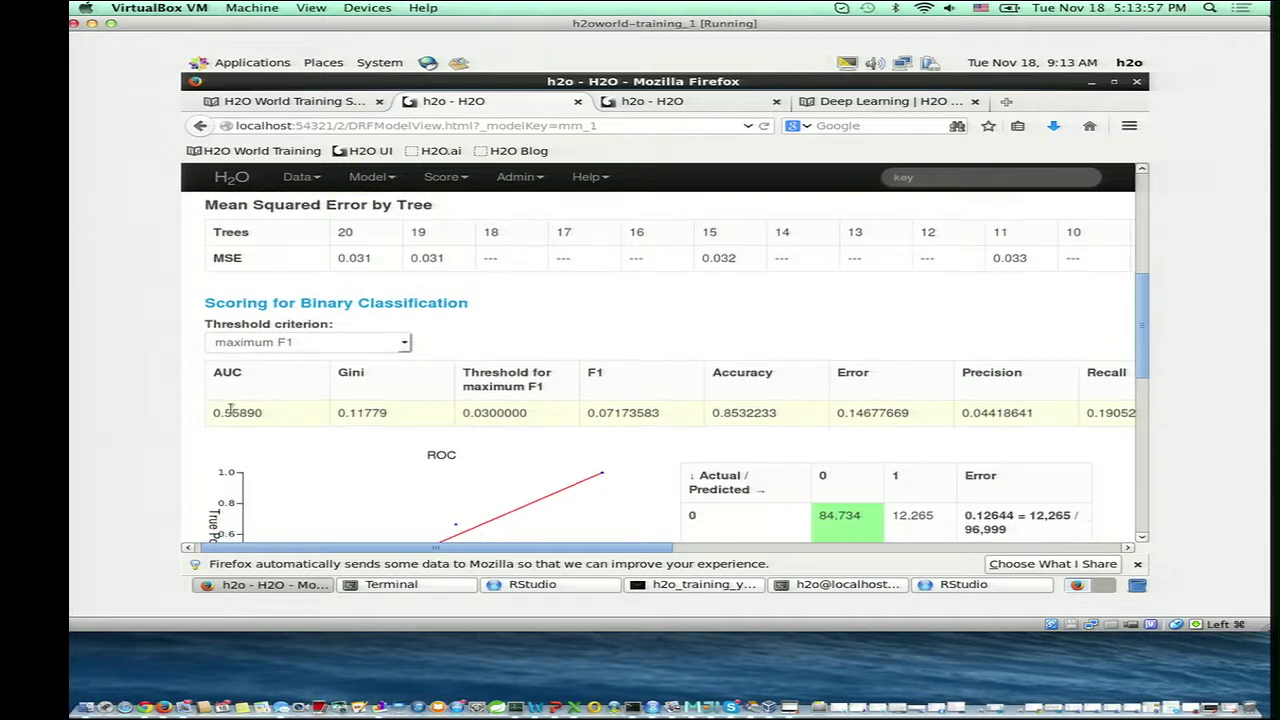
# - Set the threshold criterion to maximum Precision and examine the updated ROC curve and confusion matrix
pyautogui.click(260, 342)
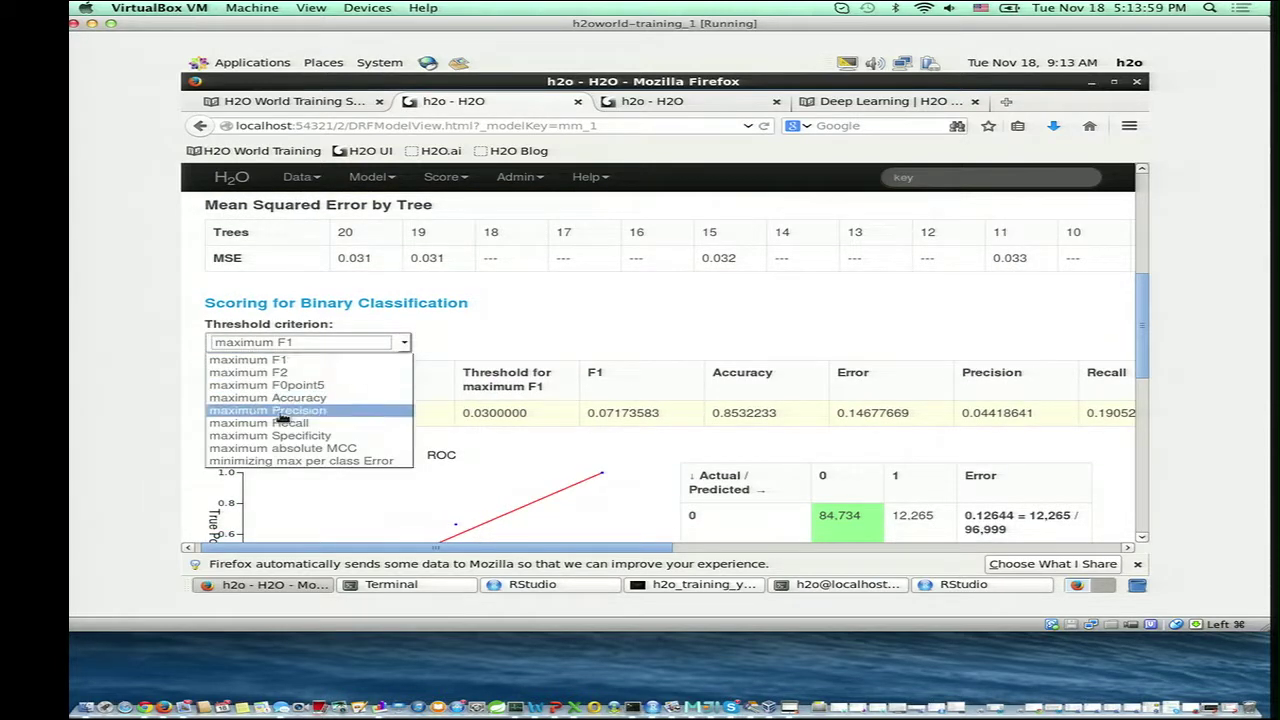
pyautogui.click(270, 409)
pyautogui.scroll(-5, 783, 362)
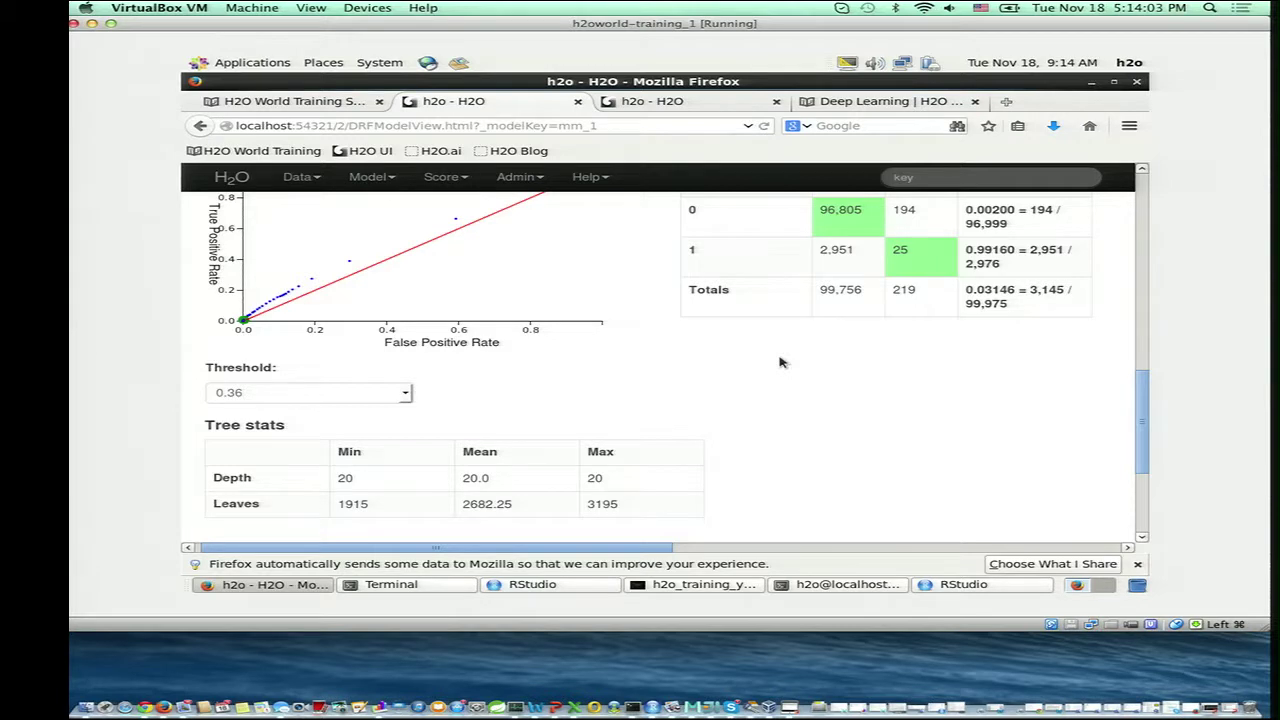
# - Start a new Generalized Linear Model request and set its destination key to mm_glm1
pyautogui.scroll(2, 783, 362)
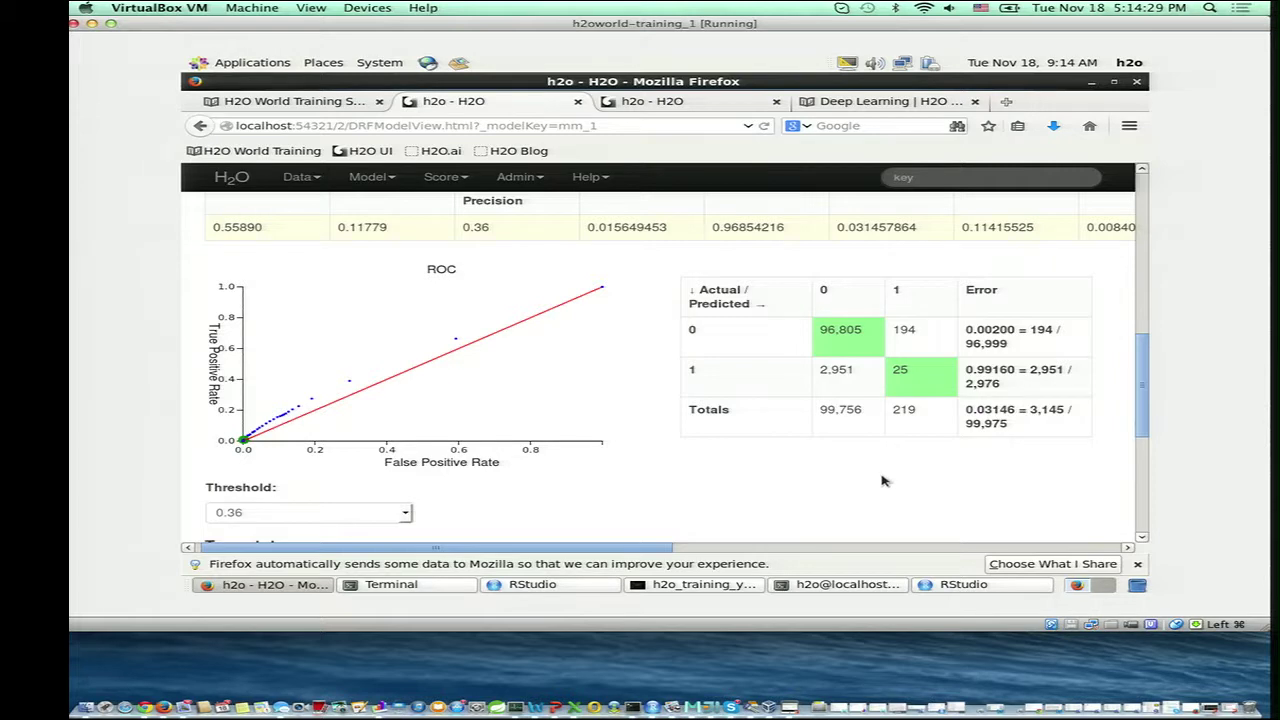
pyautogui.scroll(-3, 881, 483)
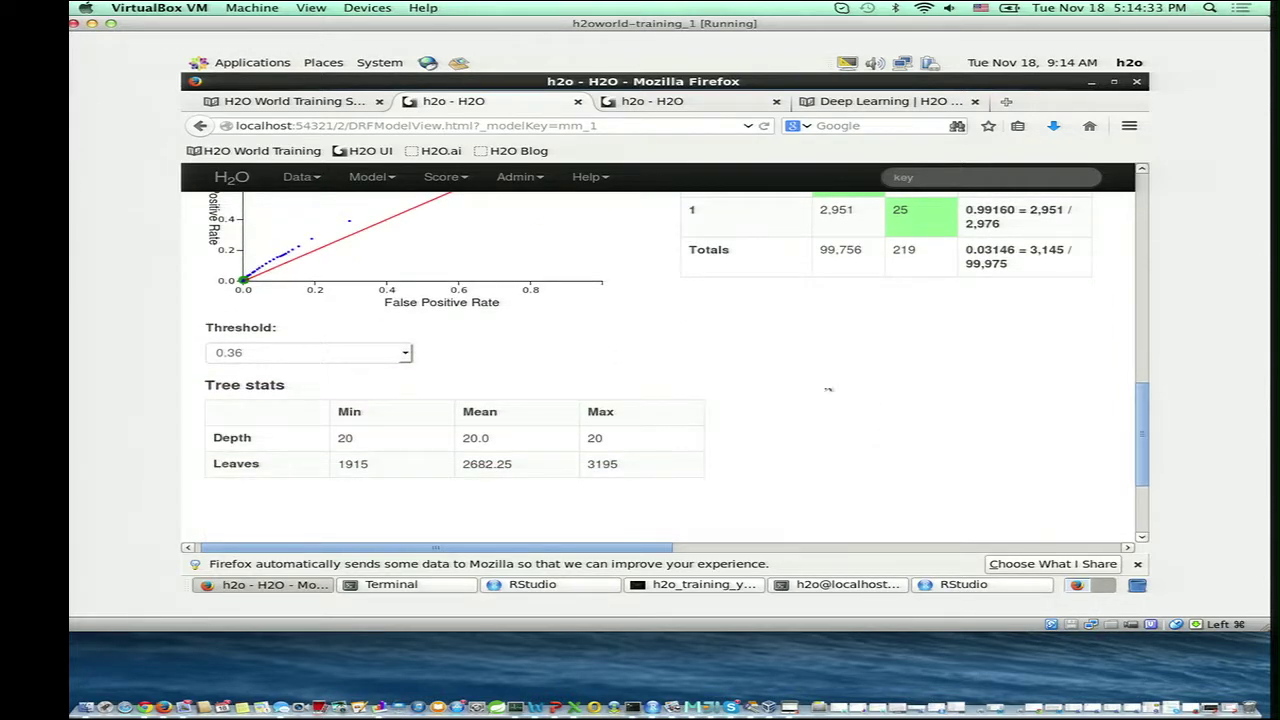
pyautogui.scroll(4, 820, 368)
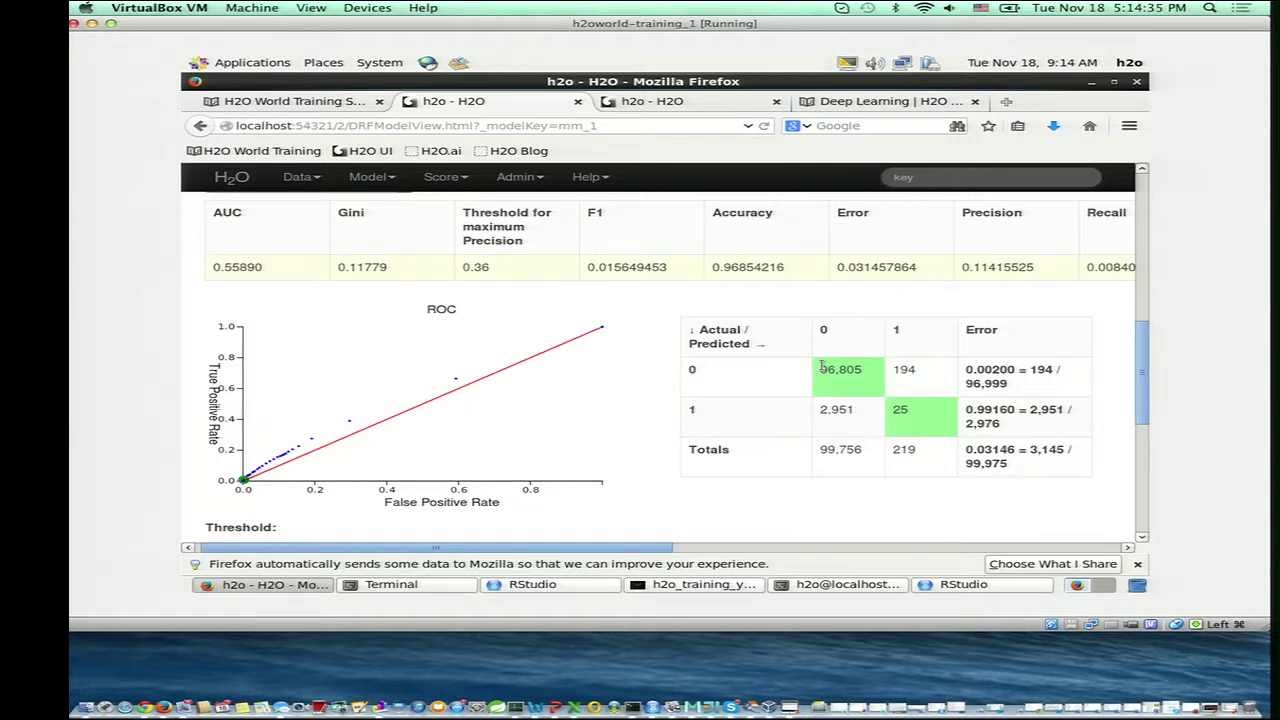
pyautogui.scroll(9, 820, 368)
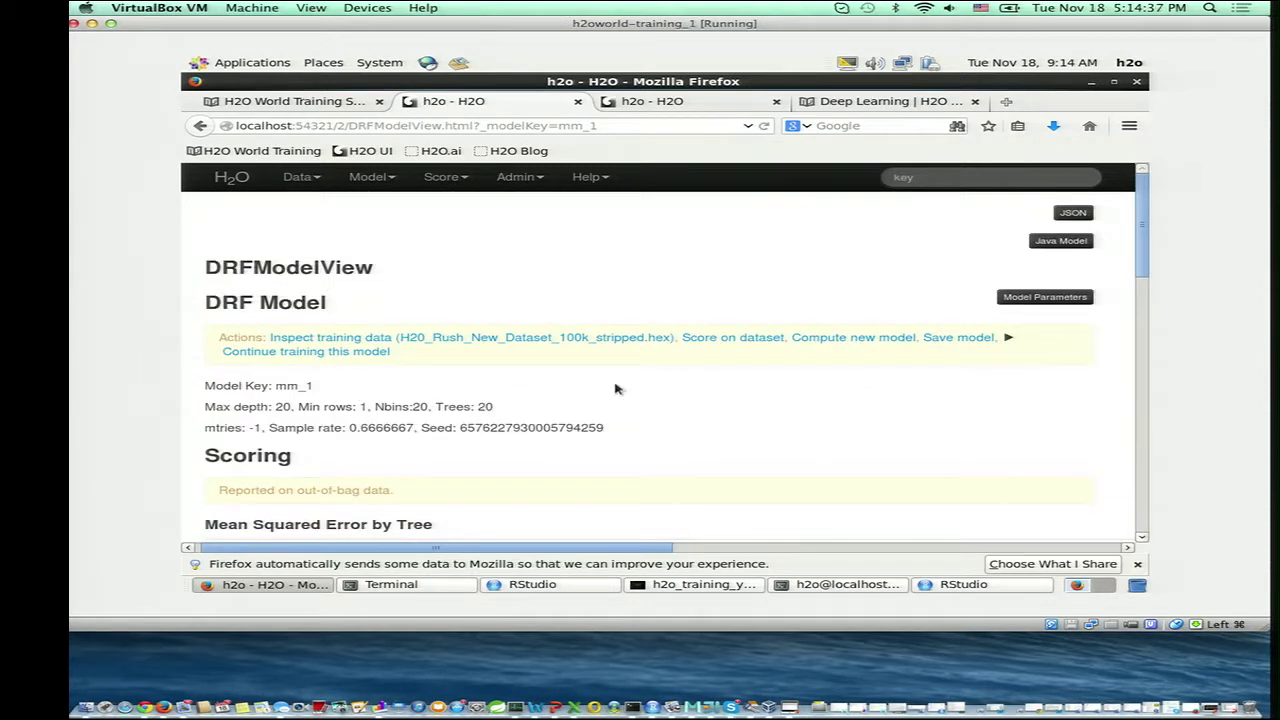
pyautogui.click(390, 180)
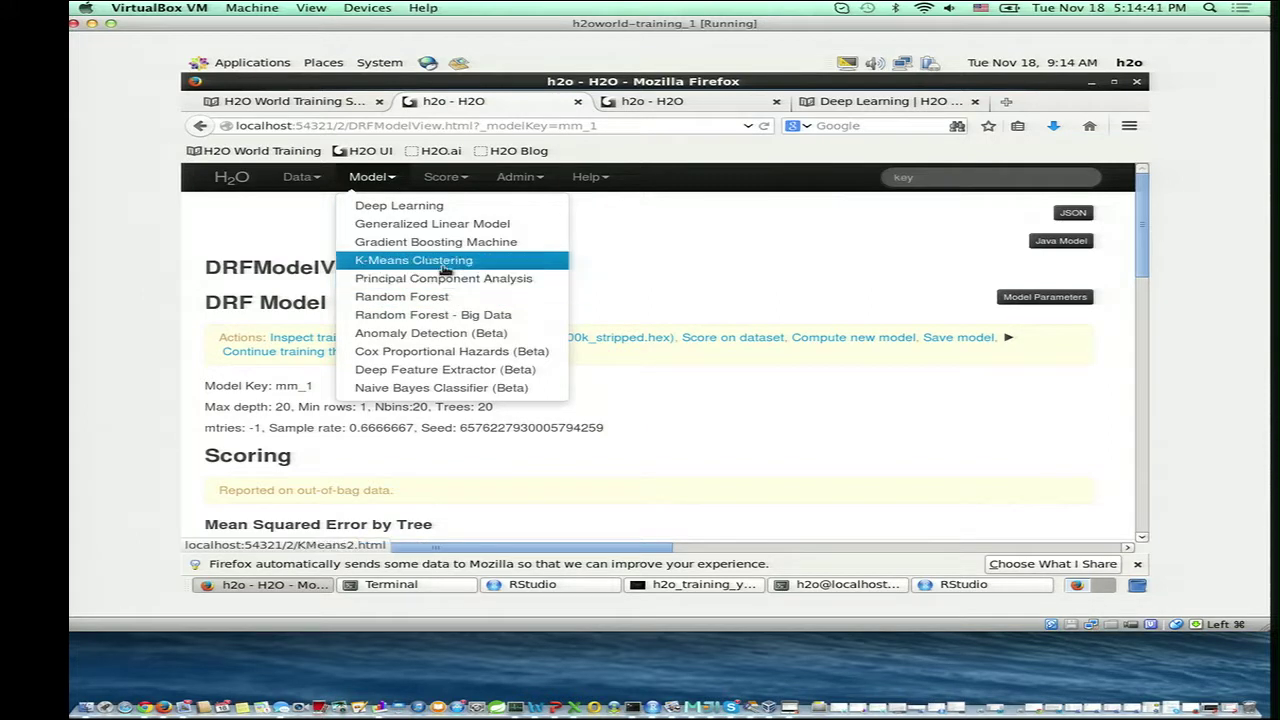
pyautogui.click(400, 229)
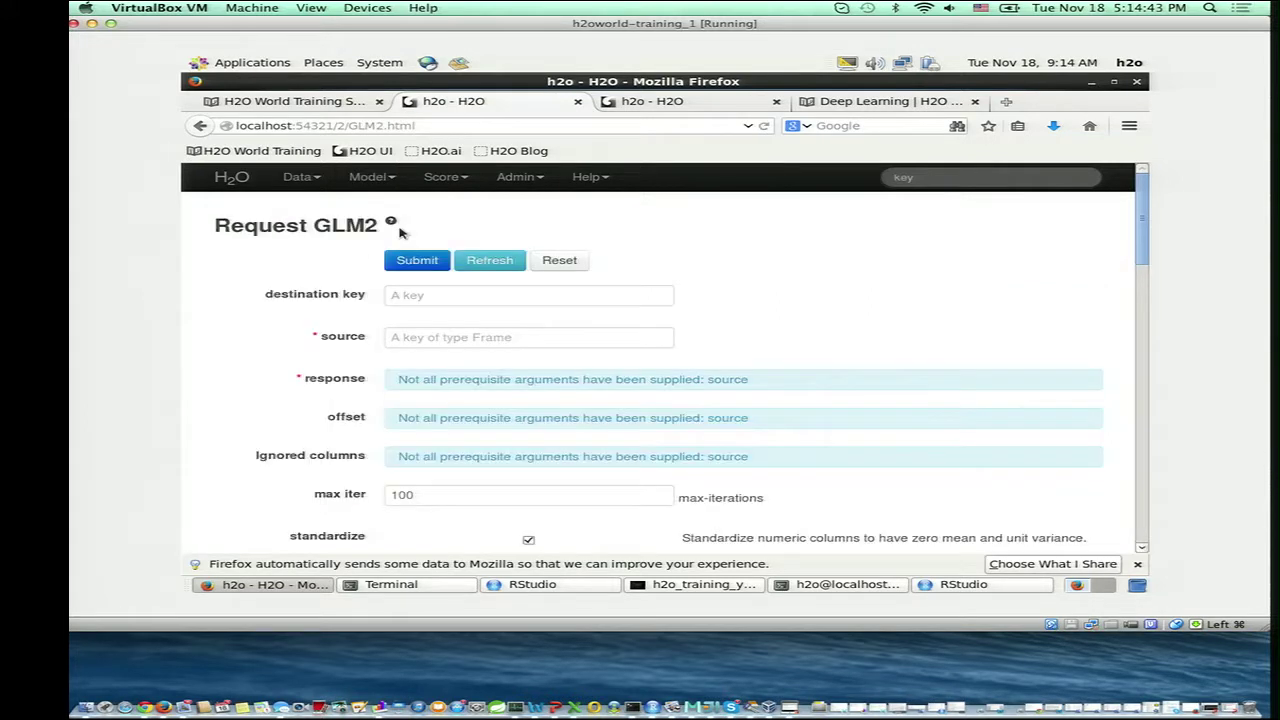
pyautogui.scroll(-2, 258, 355)
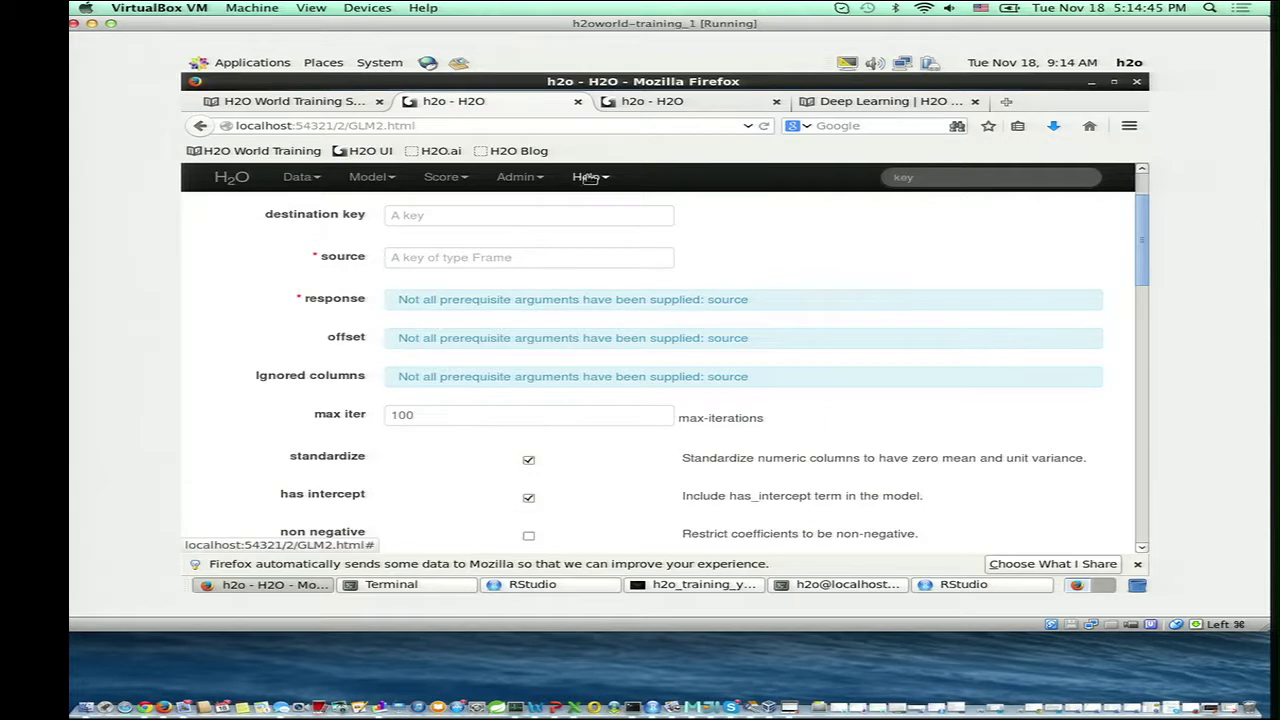
pyautogui.click(564, 213)
pyautogui.write('mm_glm')
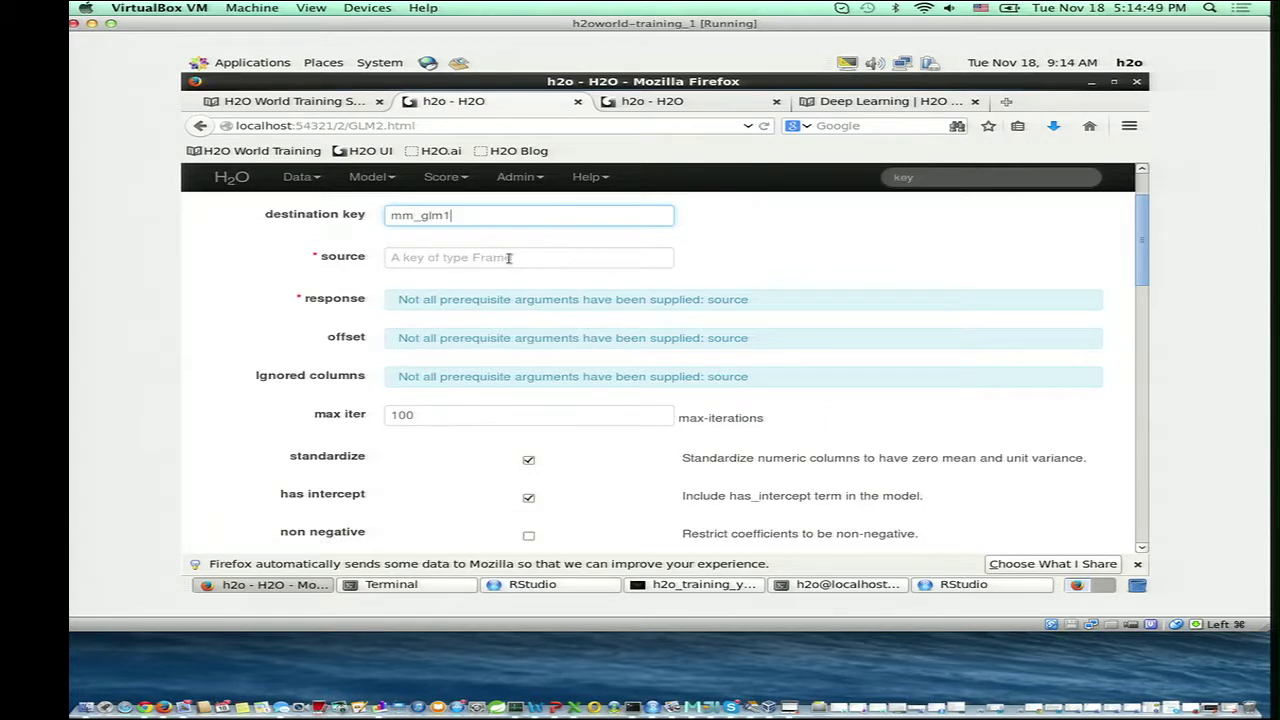
pyautogui.write('1')
pyautogui.press('Return')
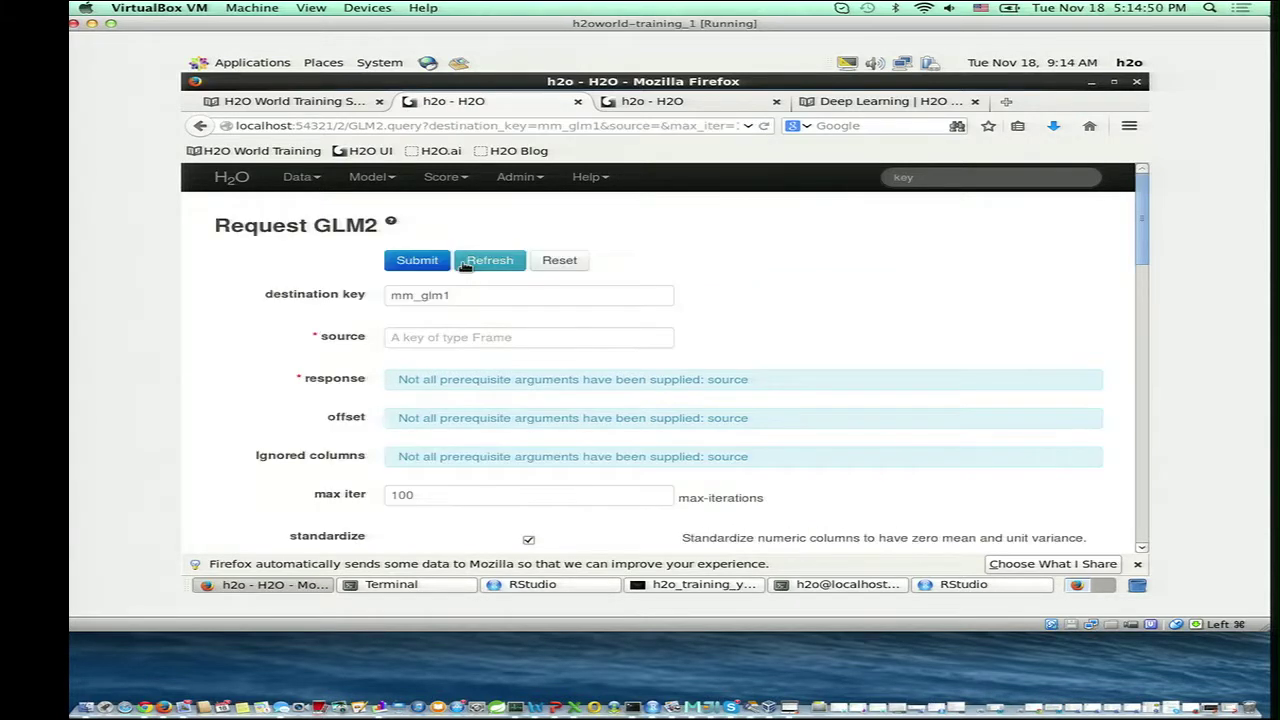
# - Set the GLM source to H20_Rush_New_Dataset_100k_stripped.hex and the response to Activated, leaving the offset empty
pyautogui.click(452, 336)
pyautogui.write('h')
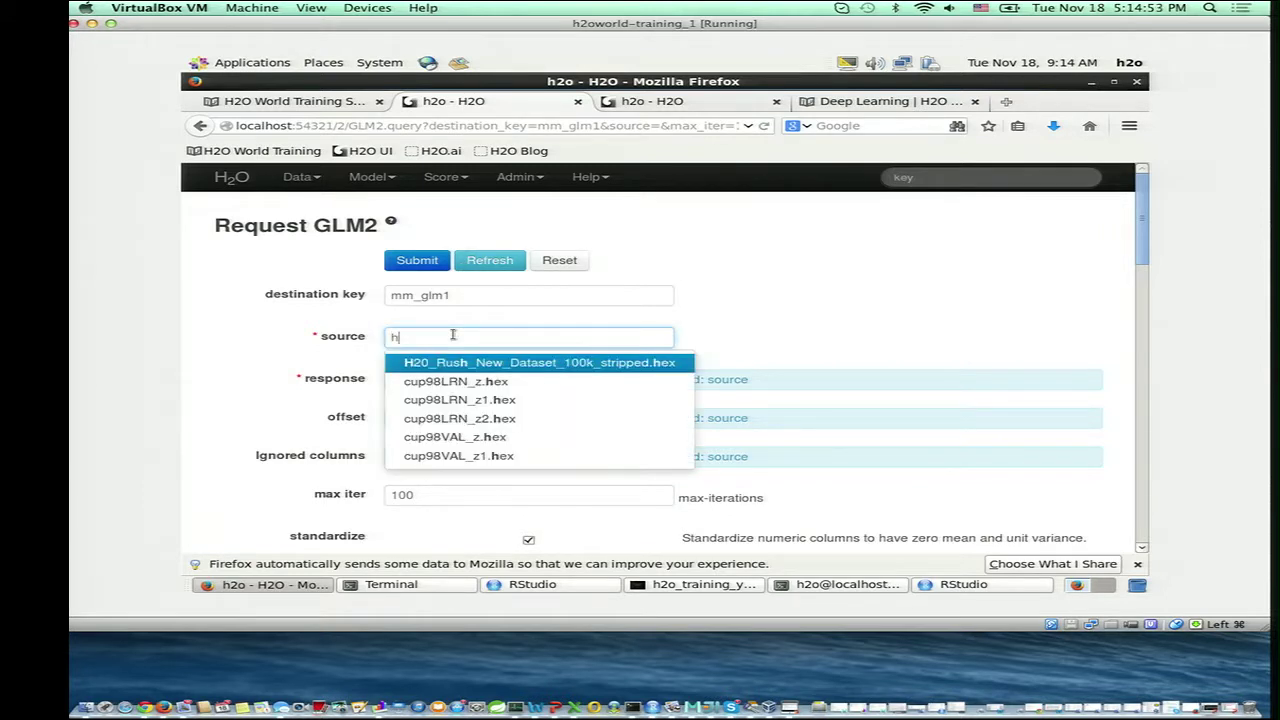
pyautogui.press('Return')
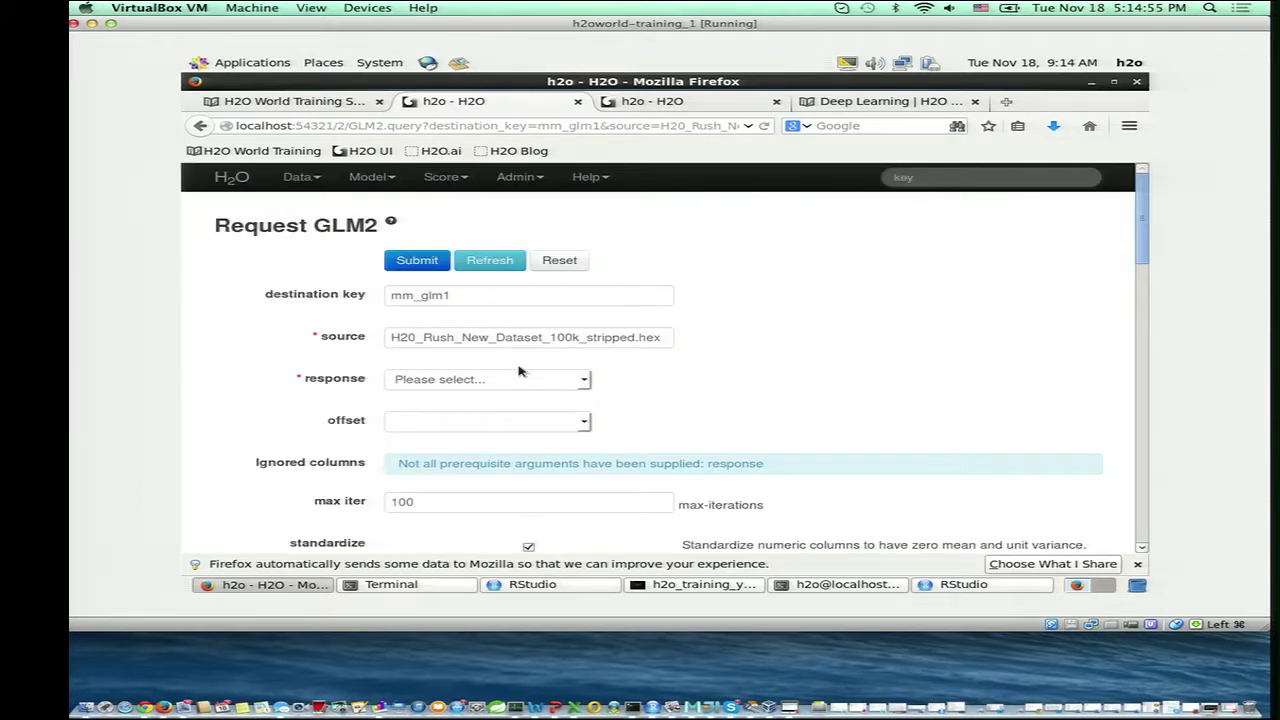
pyautogui.click(520, 379)
pyautogui.scroll(-1, 504, 459)
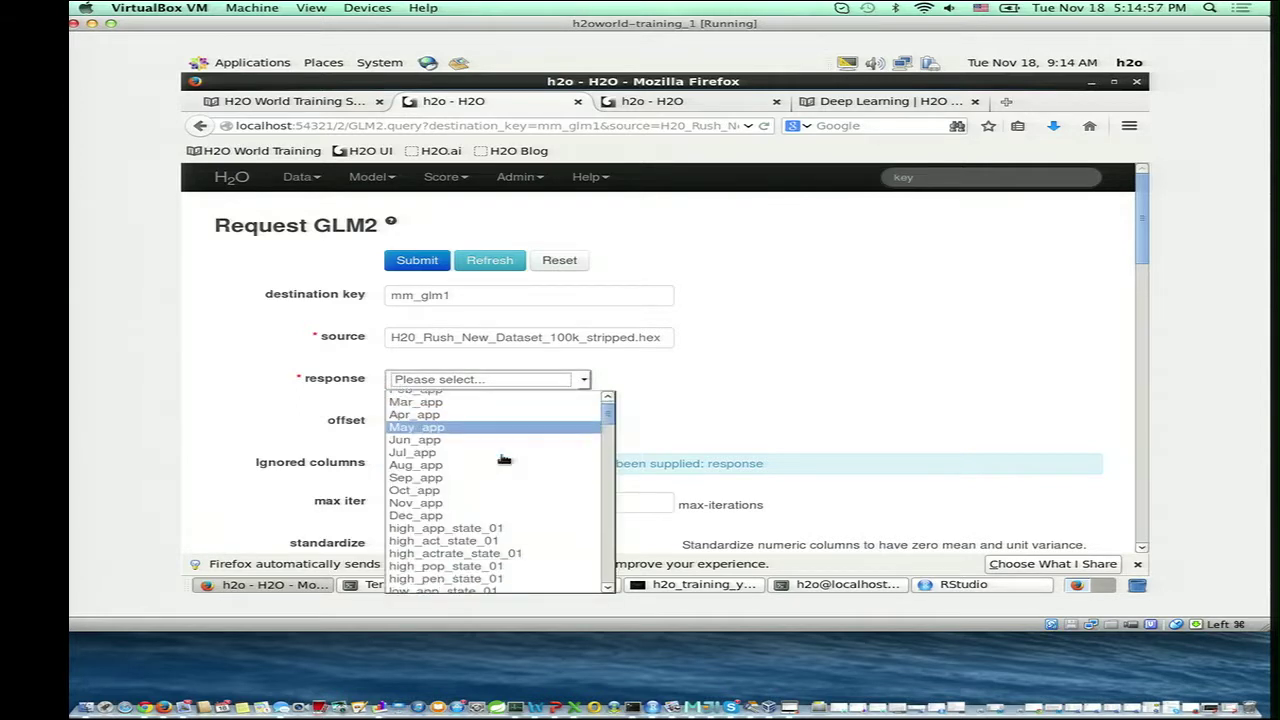
pyautogui.scroll(-15, 504, 459)
pyautogui.scroll(-15, 504, 459)
pyautogui.scroll(1, 504, 459)
pyautogui.click(445, 438)
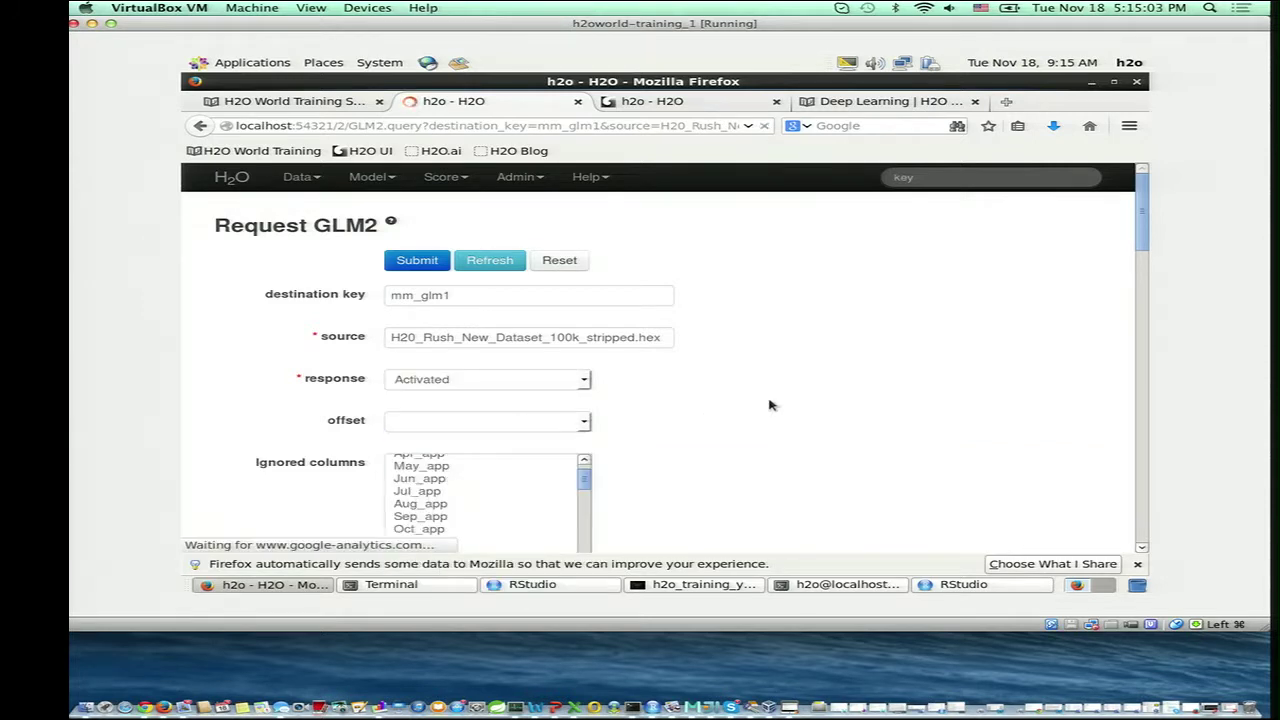
pyautogui.click(466, 422)
pyautogui.click(789, 424)
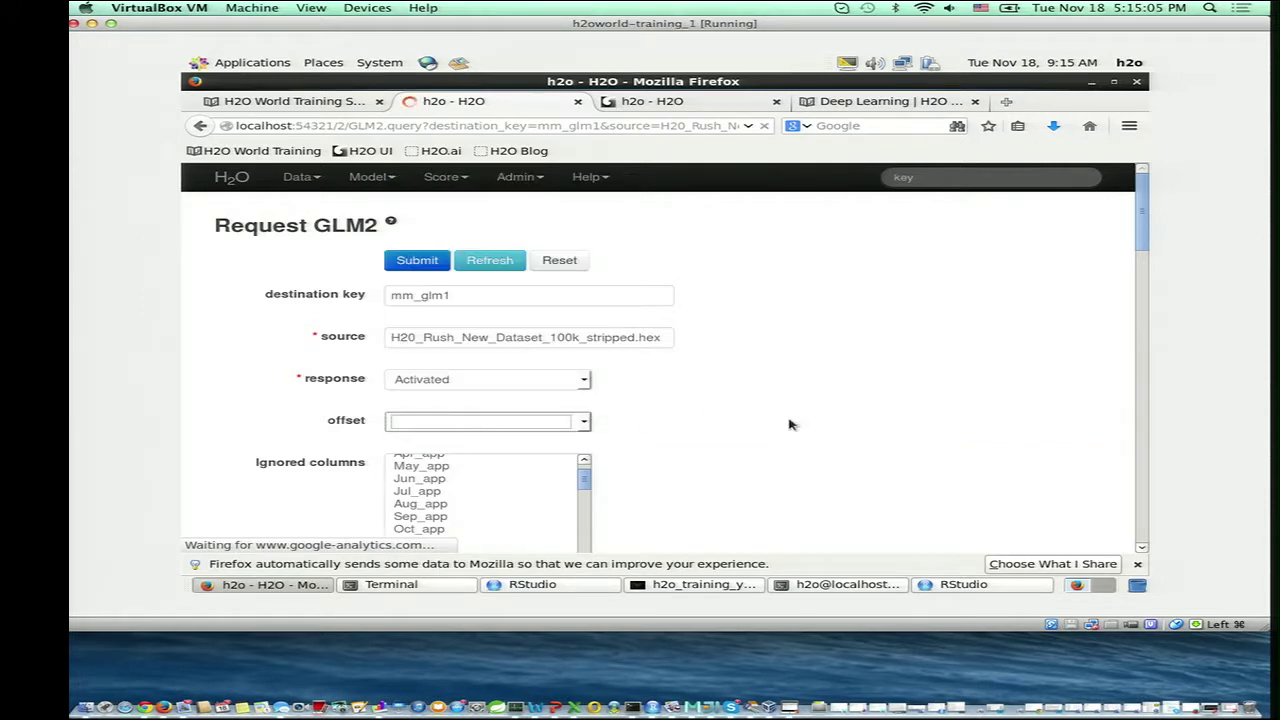
# - Add the columns from Old_DD_Prob to new_dd_prob, as well as DD, to the GLM's ignored columns
pyautogui.scroll(-8, 789, 424)
pyautogui.scroll(3, 420, 244)
pyautogui.scroll(-15, 484, 274)
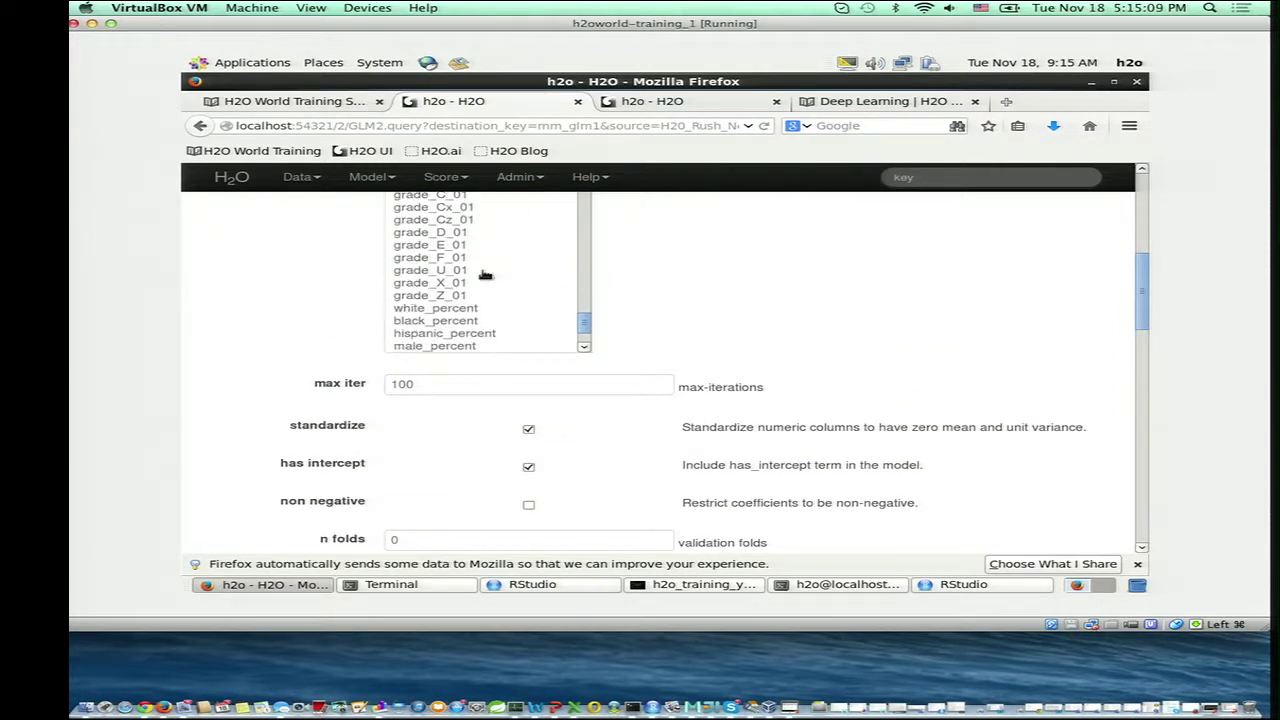
pyautogui.scroll(-3, 484, 274)
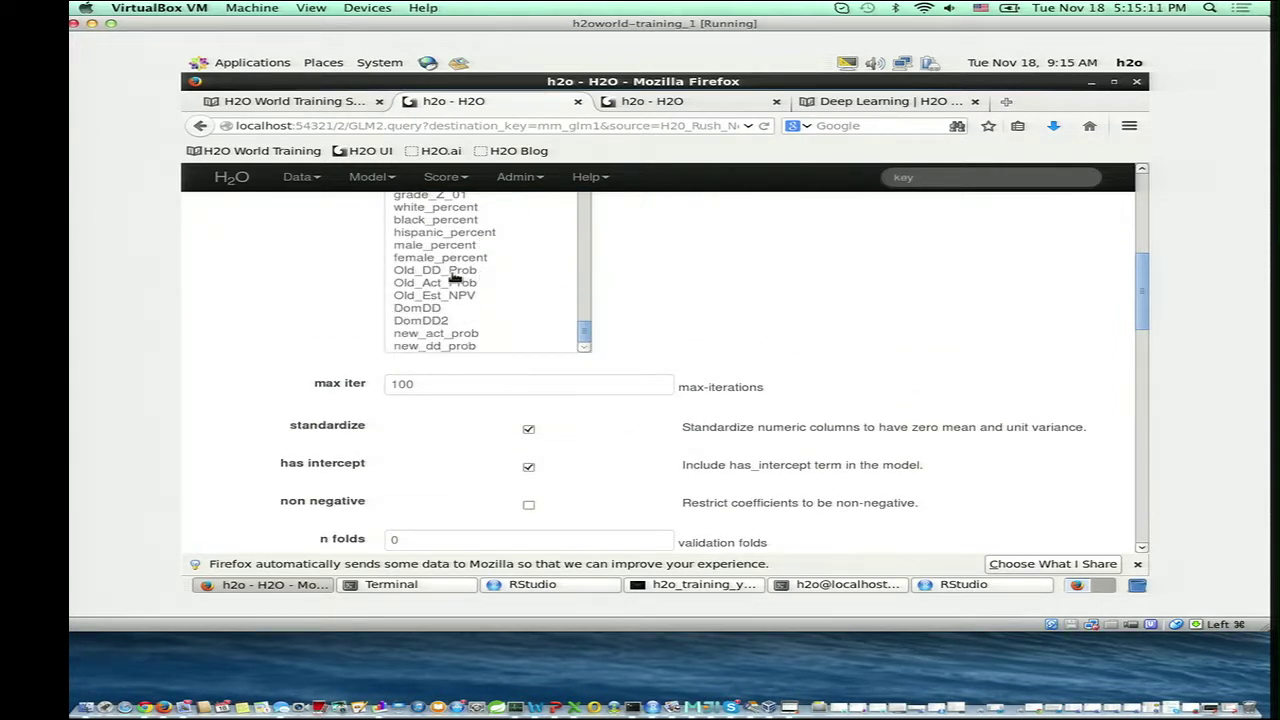
pyautogui.moveTo(451, 273); pyautogui.dragTo(433, 348)
pyautogui.scroll(20, 541, 305)
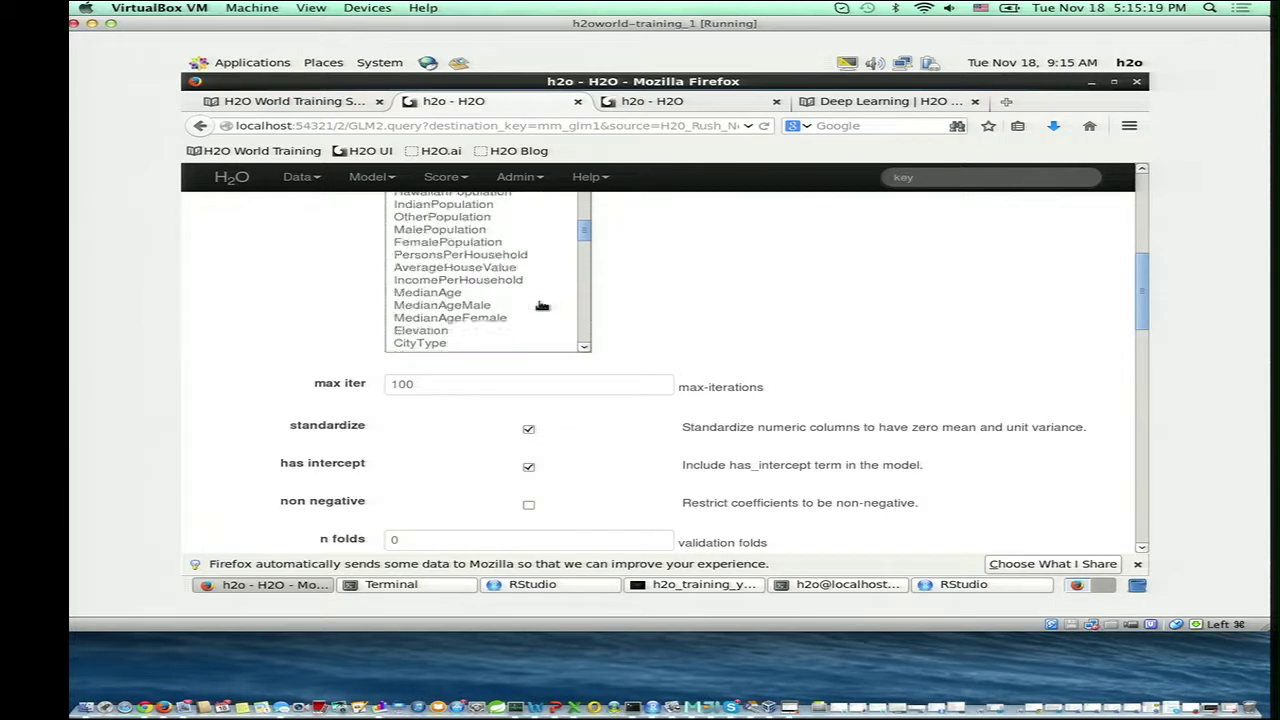
pyautogui.scroll(15, 541, 305)
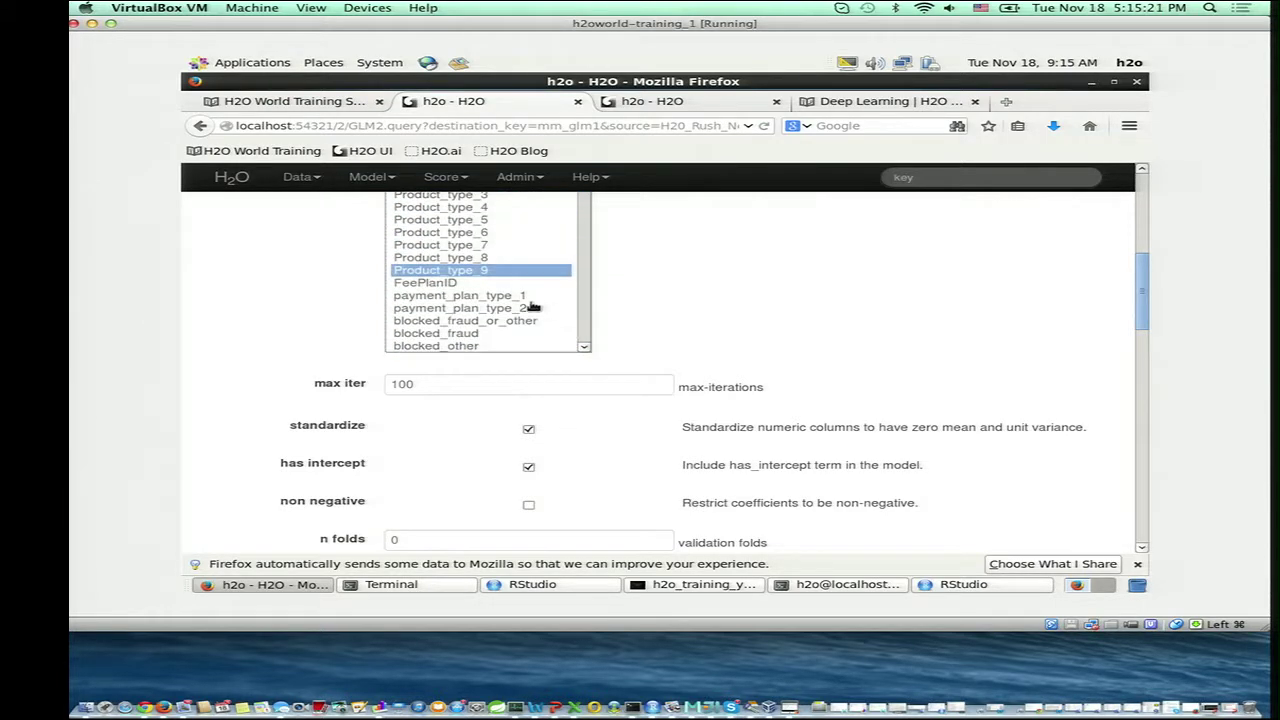
pyautogui.scroll(-2, 502, 260)
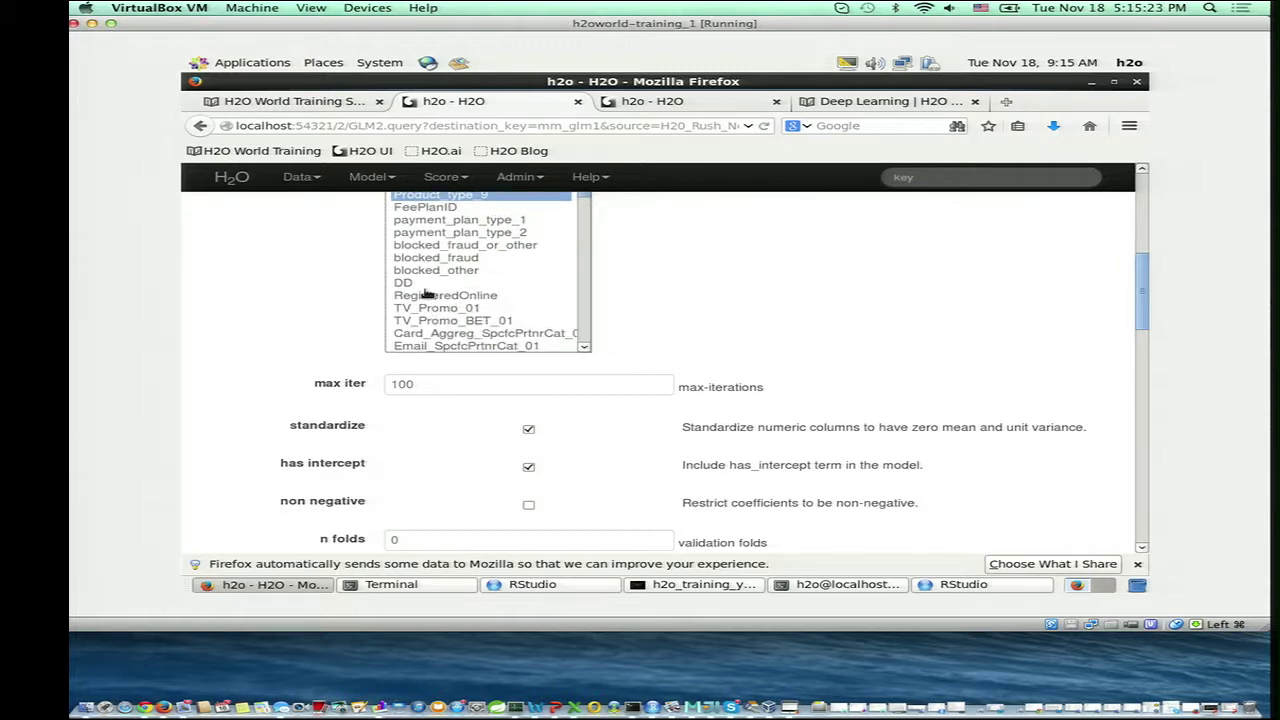
pyautogui.click(412, 284)
# - Set the GLM family to binomial and submit the model for training
pyautogui.scroll(-12, 918, 331)
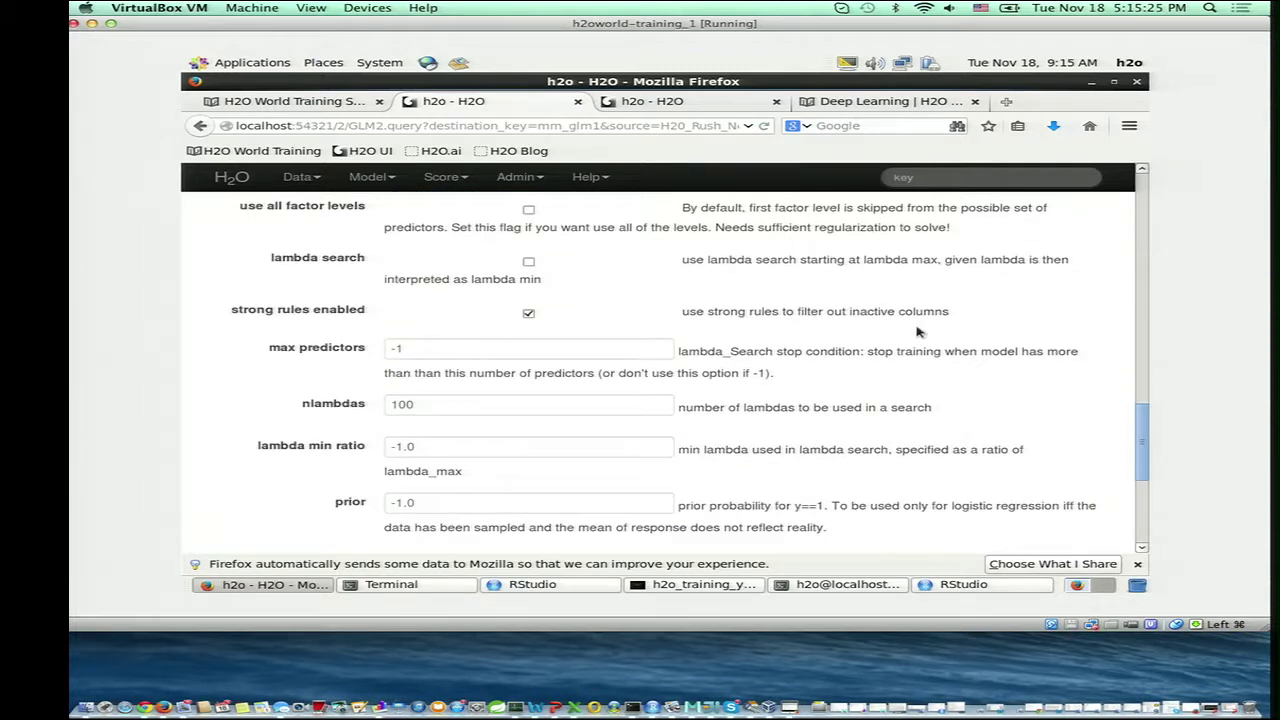
pyautogui.scroll(-5, 917, 331)
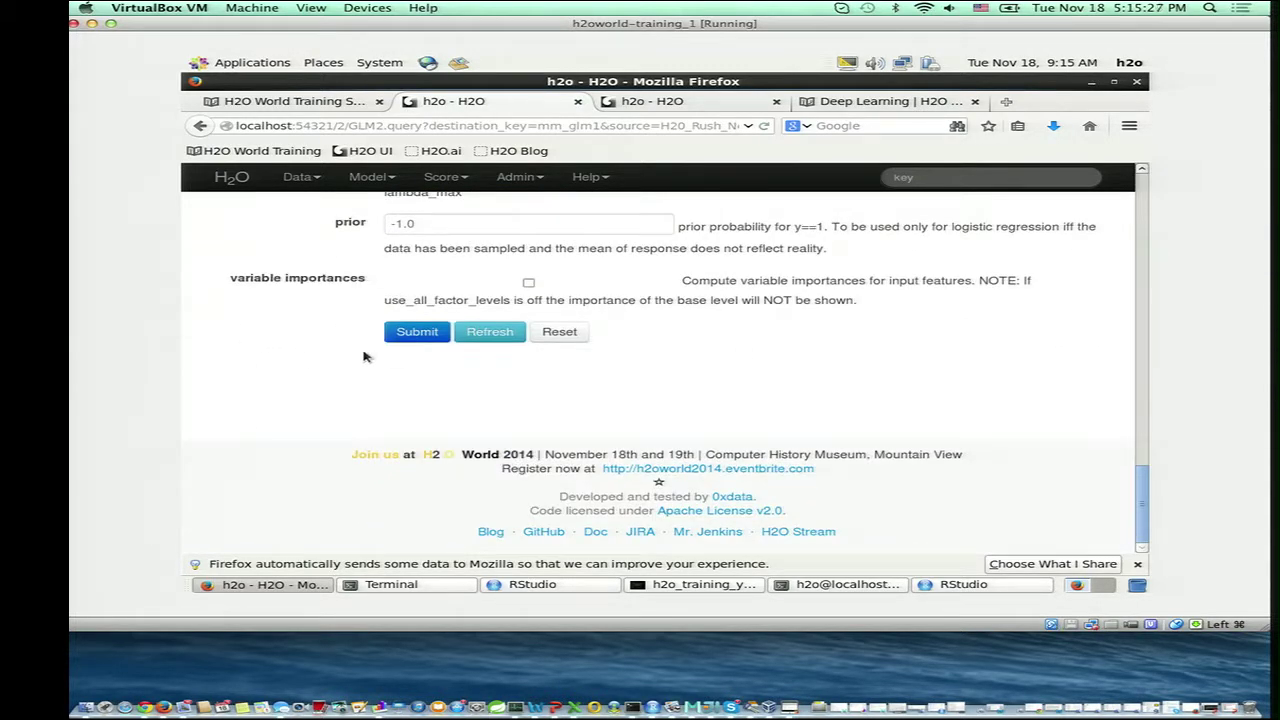
pyautogui.scroll(10, 366, 354)
pyautogui.scroll(4, 342, 358)
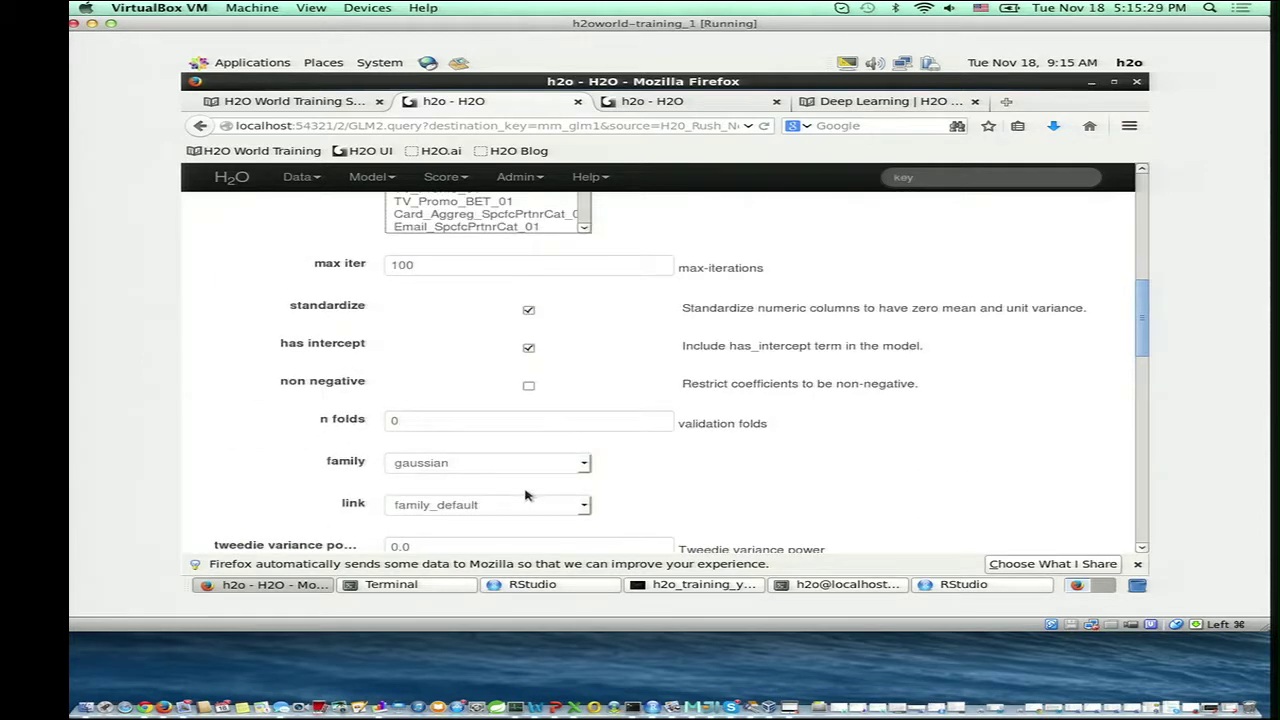
pyautogui.click(489, 466)
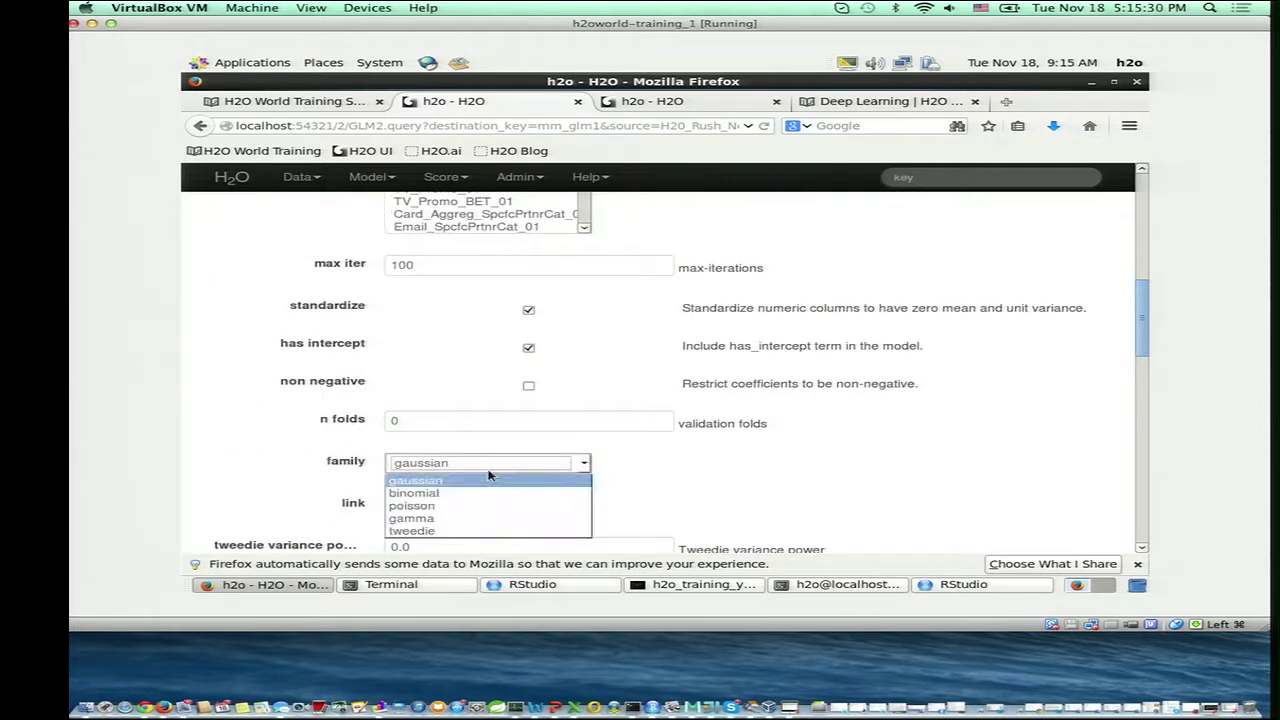
pyautogui.click(434, 494)
pyautogui.scroll(-10, 905, 390)
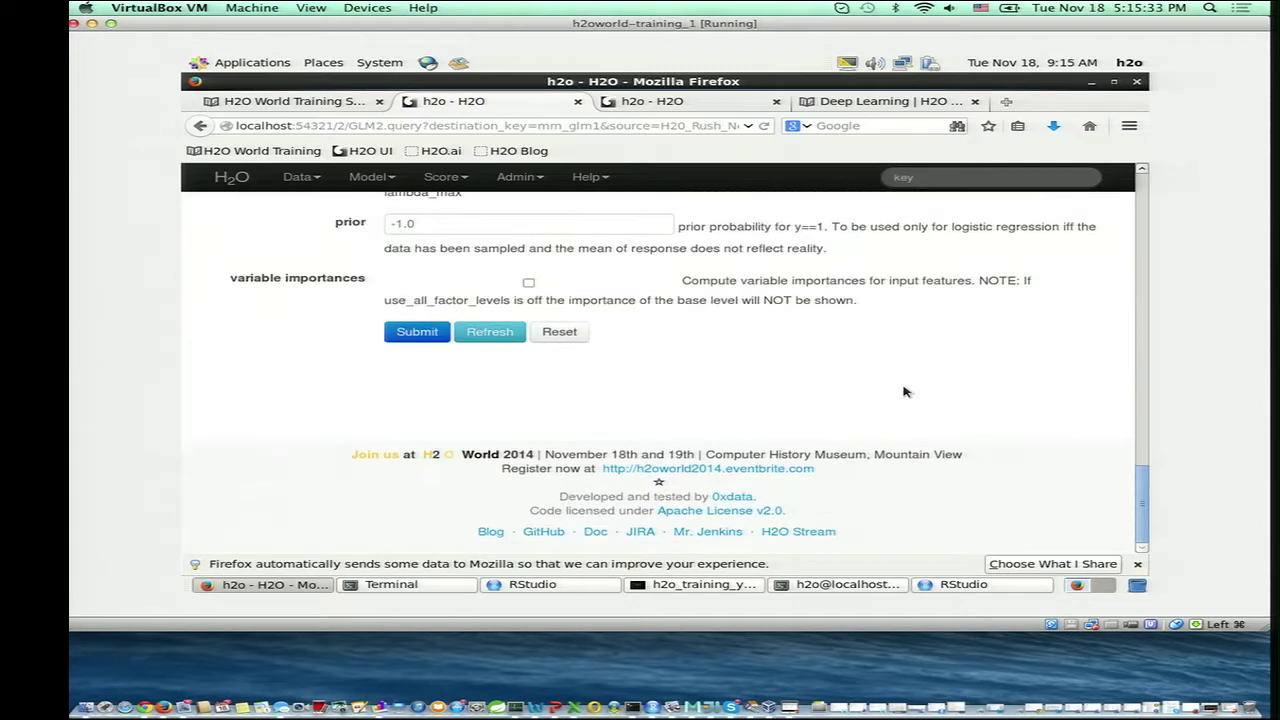
pyautogui.click(426, 335)
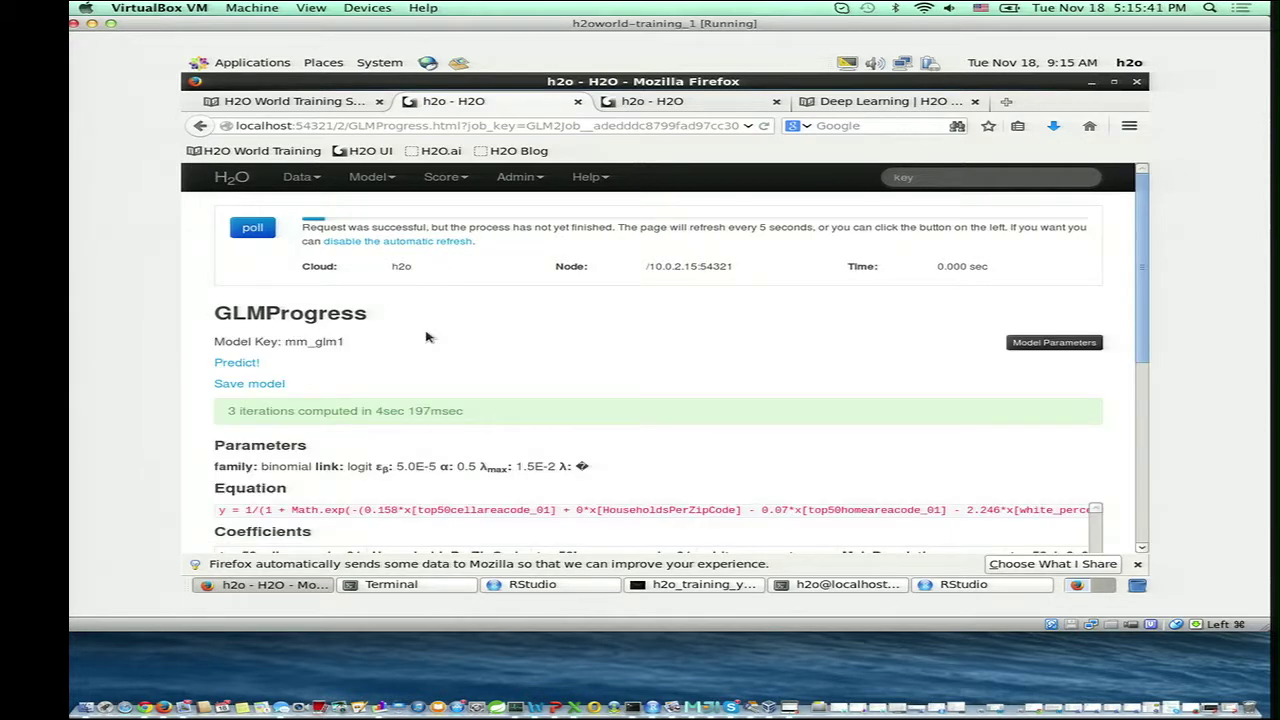
# - Examine the trained GLM's parameters, coefficients, binary classification scoring, ROC curve and confusion matrix
pyautogui.scroll(-3, 600, 420)
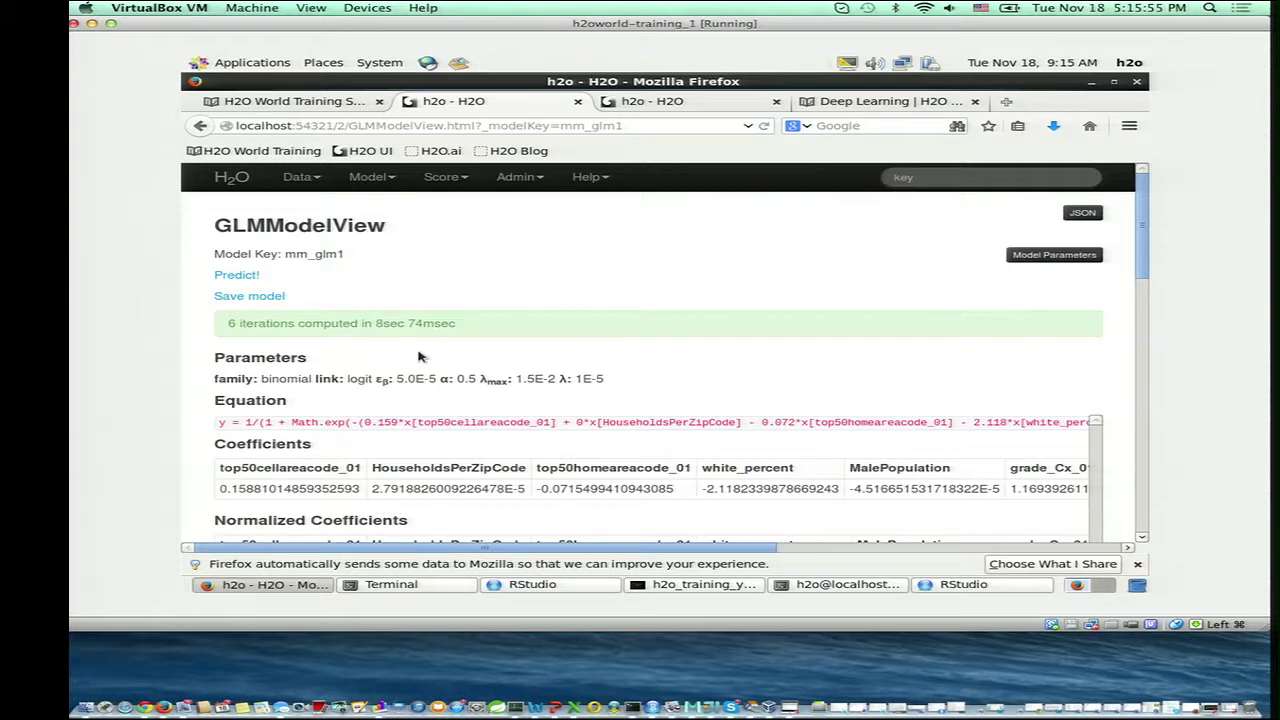
pyautogui.scroll(-10, 790, 337)
pyautogui.scroll(-1, 810, 398)
pyautogui.scroll(-3, 810, 398)
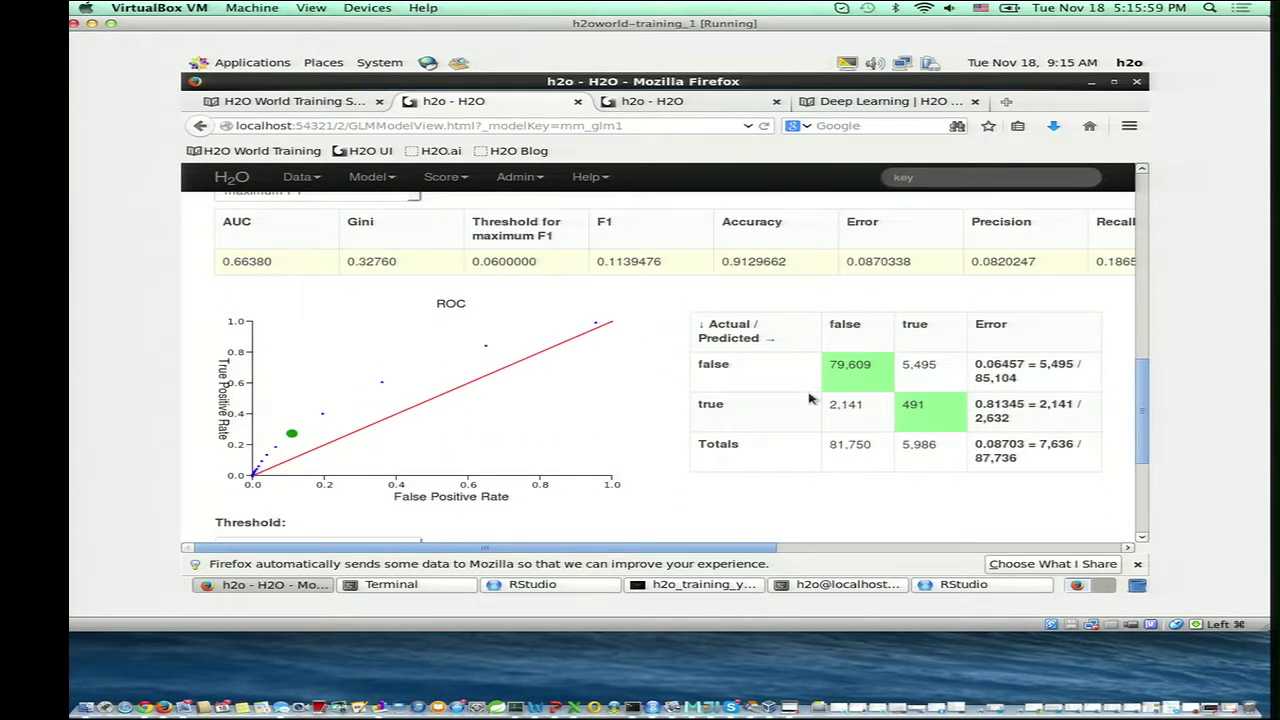
pyautogui.scroll(15, 731, 384)
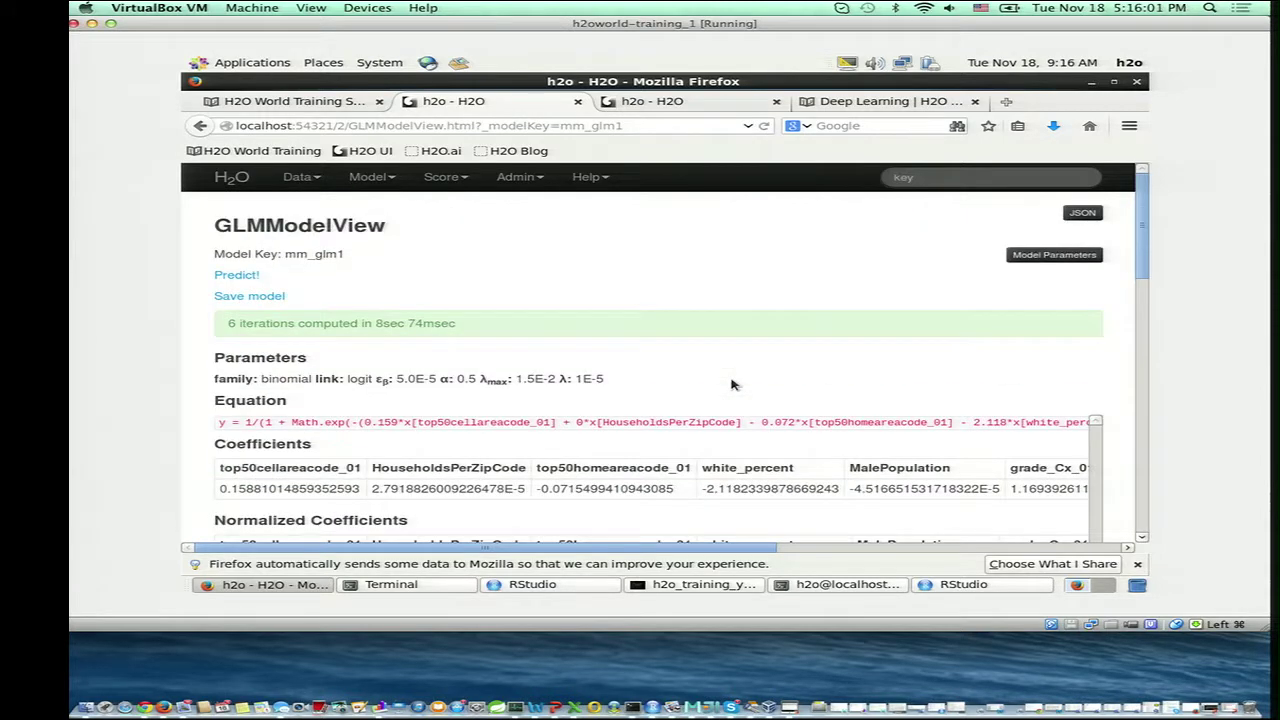
pyautogui.scroll(-18, 731, 384)
pyautogui.scroll(5, 731, 384)
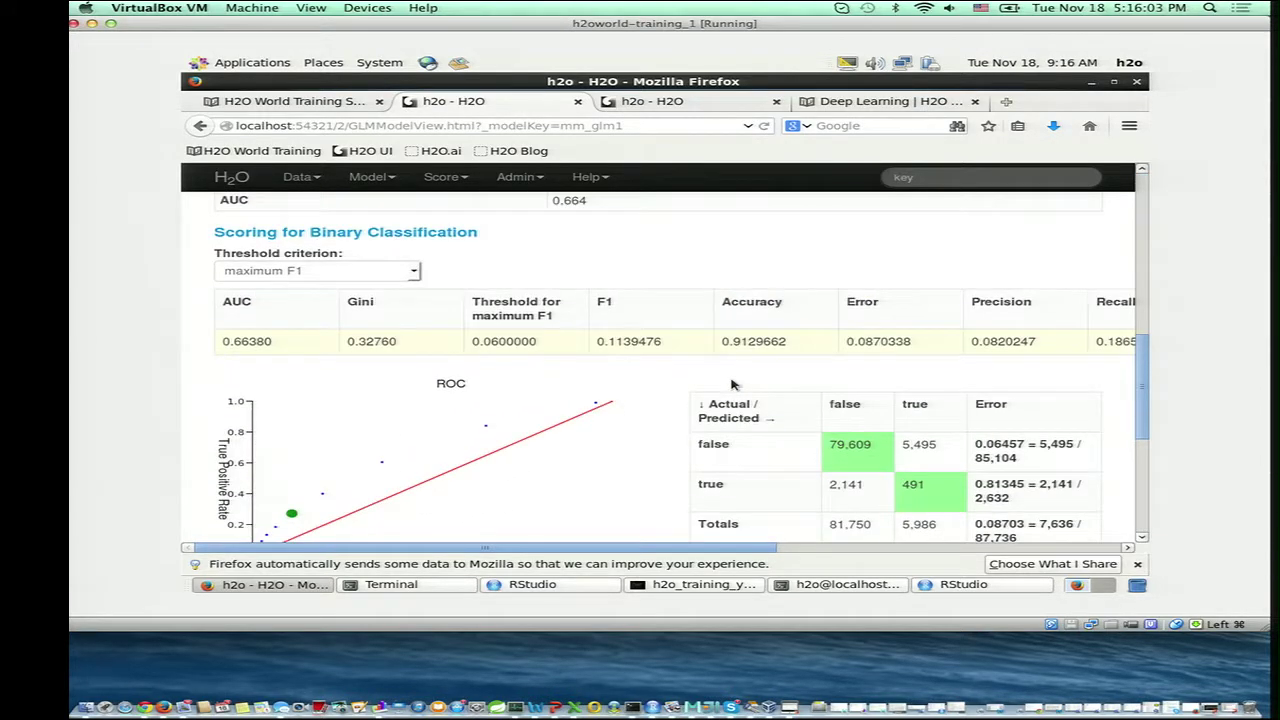
# - Set the GLM's threshold criterion to maximum F0point5 and examine the updated scoring metrics, ROC curve and confusion matrix
pyautogui.click(260, 276)
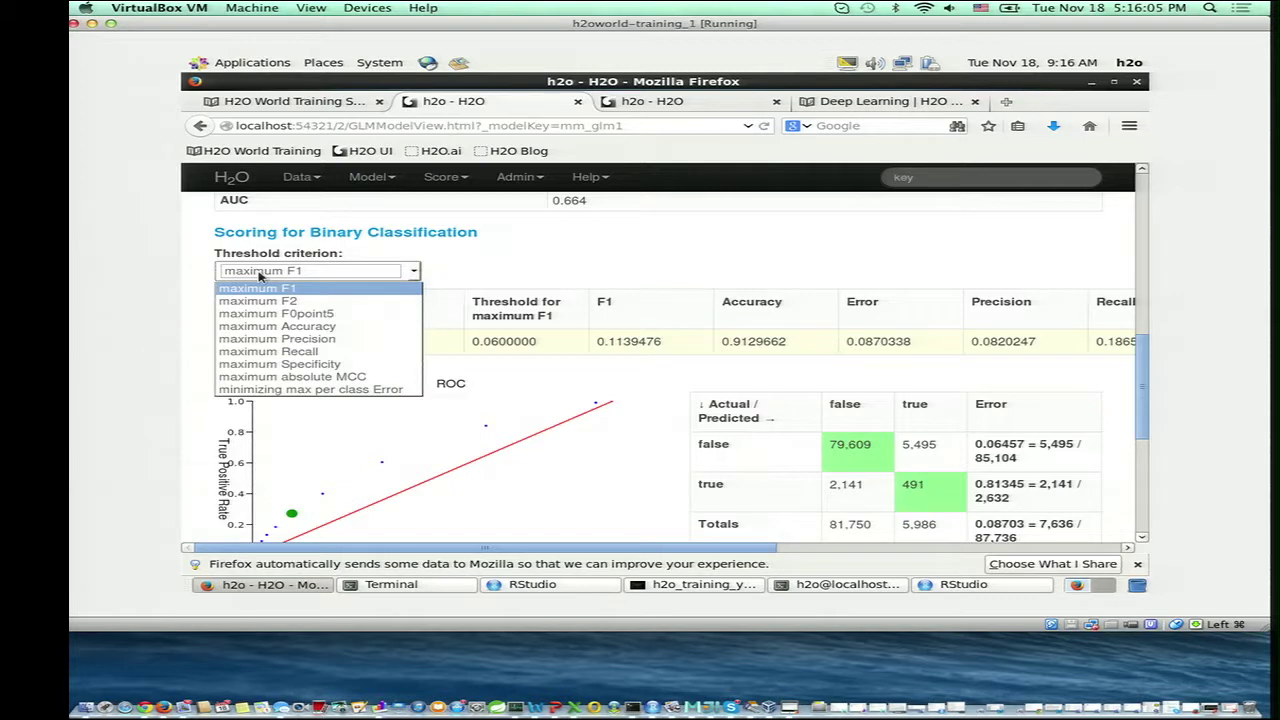
pyautogui.click(277, 316)
pyautogui.scroll(-2, 728, 408)
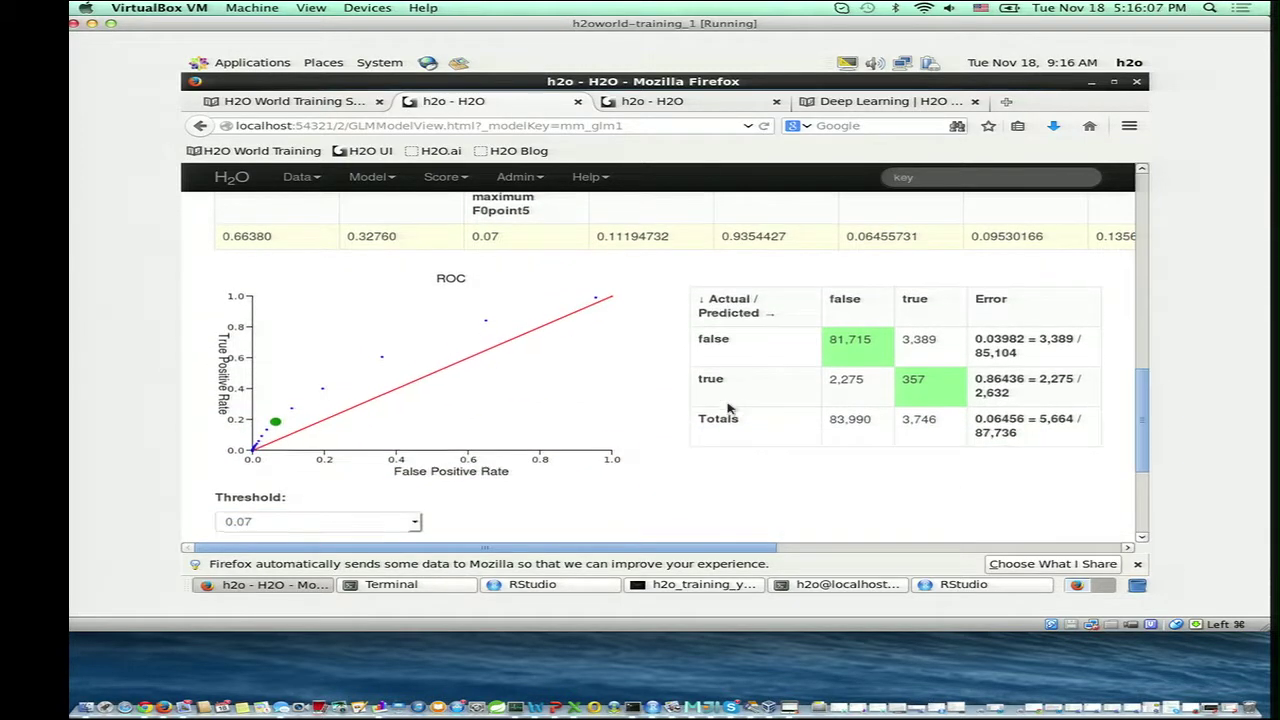
pyautogui.scroll(1, 818, 383)
pyautogui.scroll(2, 818, 383)
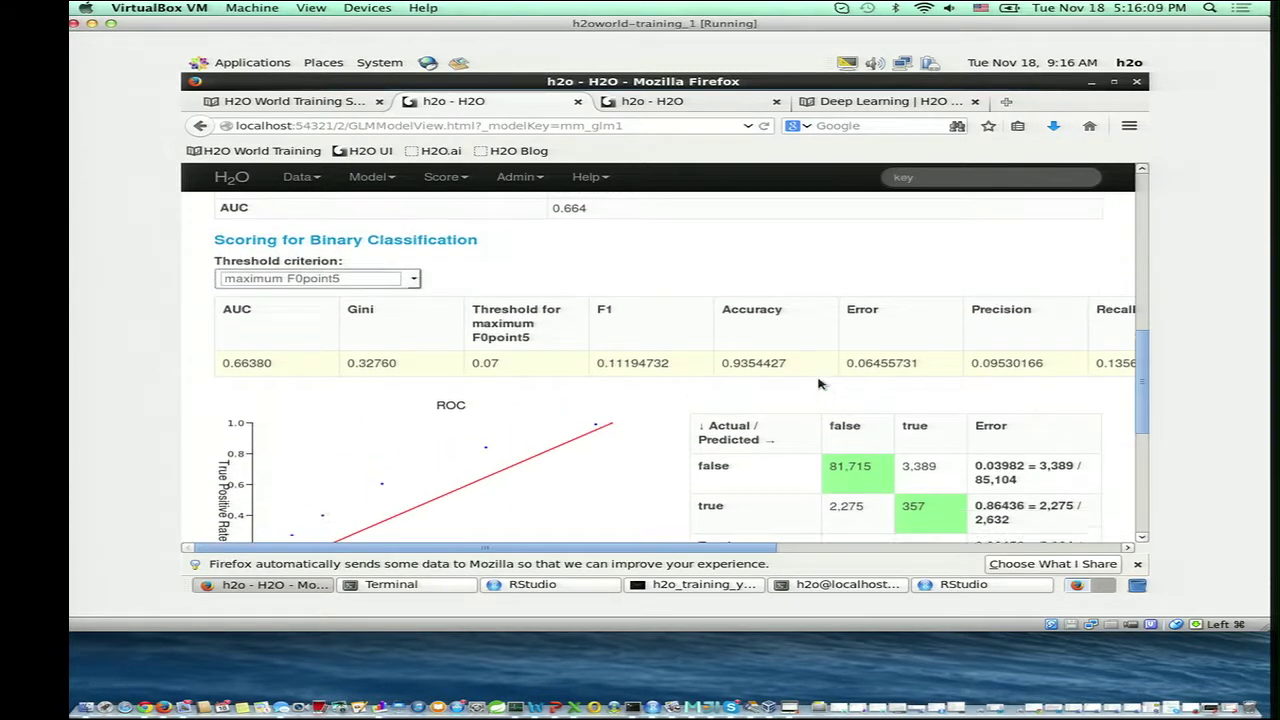
pyautogui.scroll(-2, 818, 383)
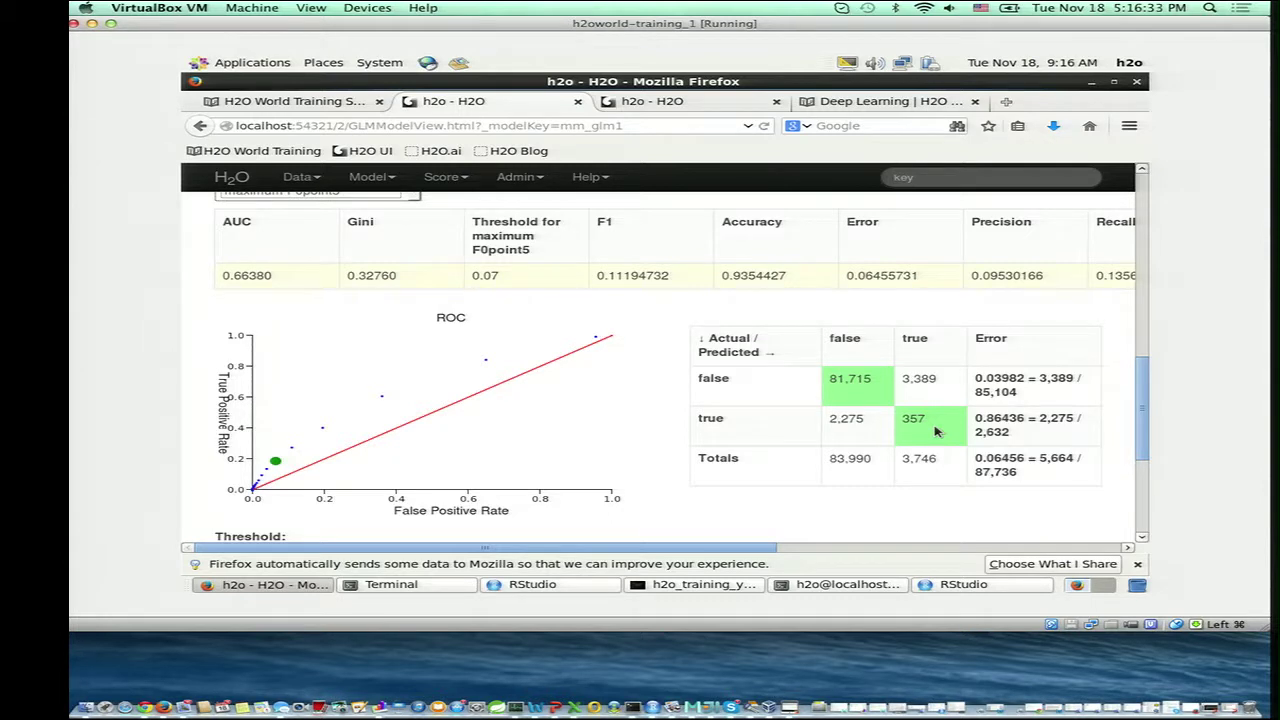
pyautogui.scroll(5, 937, 431)
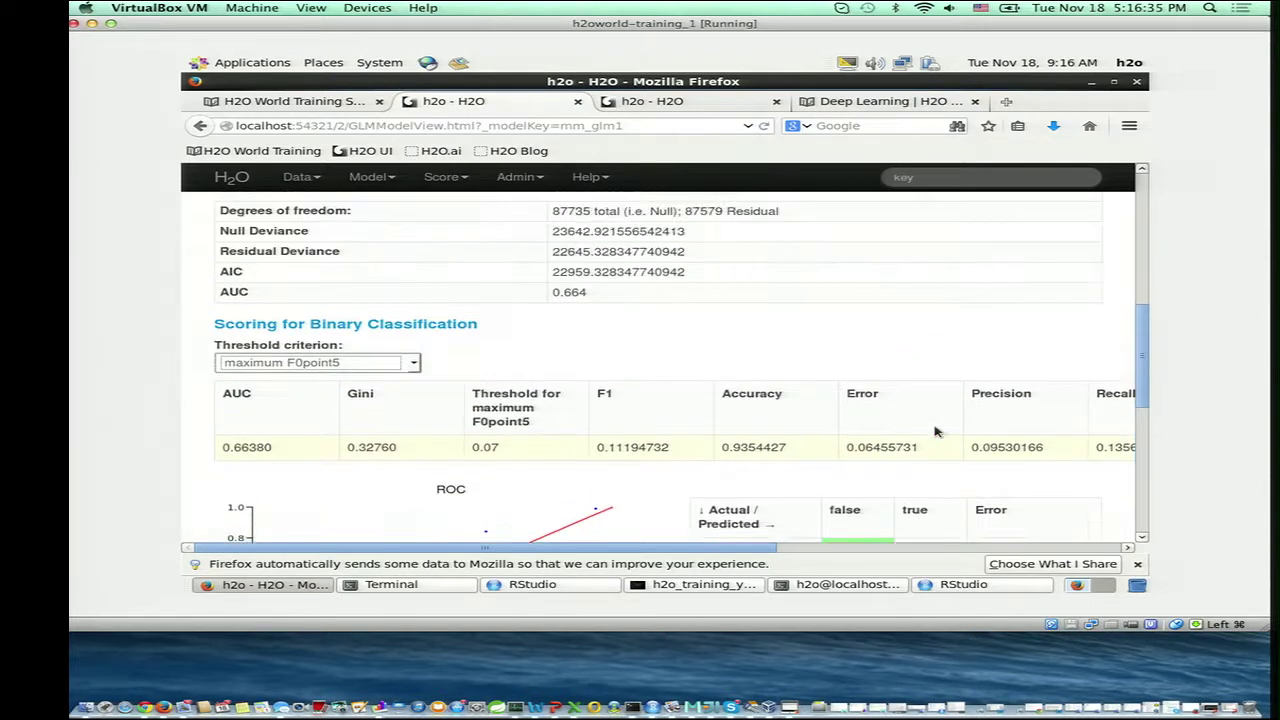